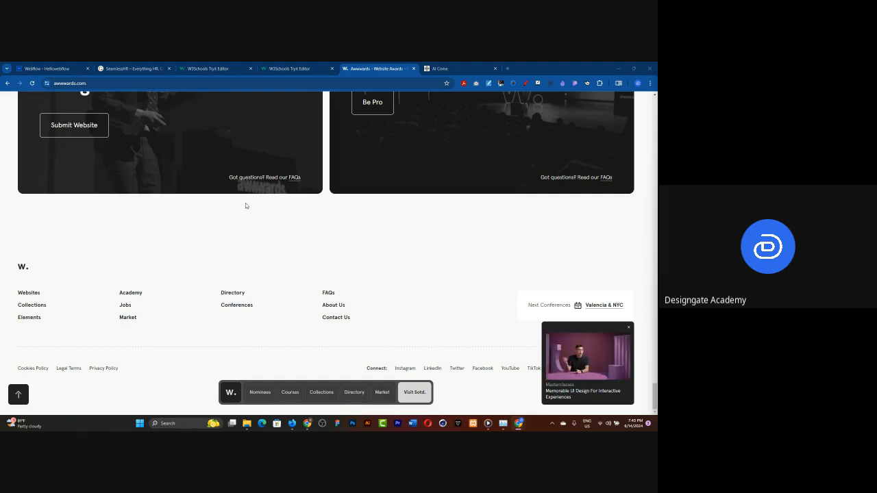
Switch to the Hellowebflow project in Webflow, review the page's card sections and hide the Navigator
{"action": "left_click", "coordinate": [41, 65]}
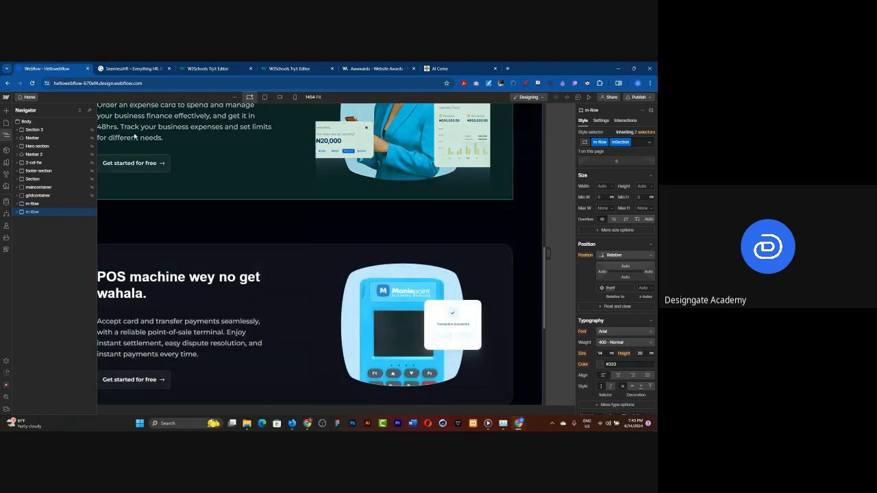
{"action": "scroll", "coordinate": [238, 238], "scroll_direction": "up", "scroll_amount": 4}
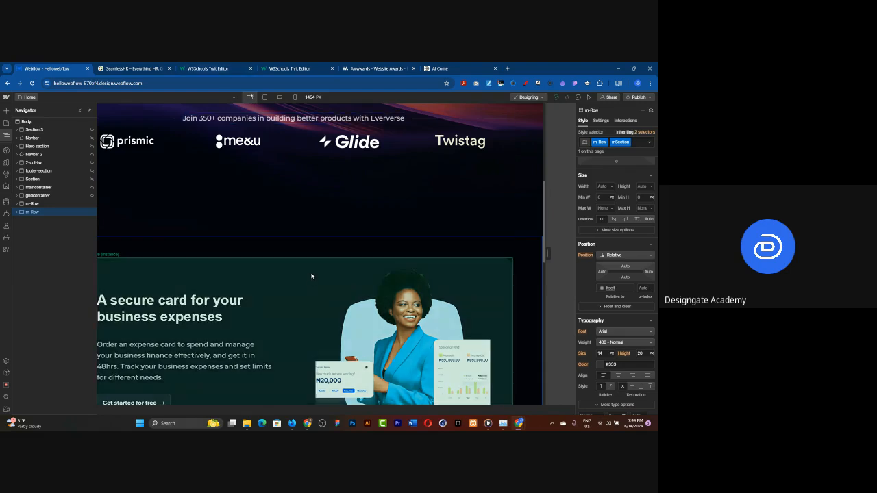
{"action": "scroll", "coordinate": [329, 233], "scroll_direction": "down", "scroll_amount": 8}
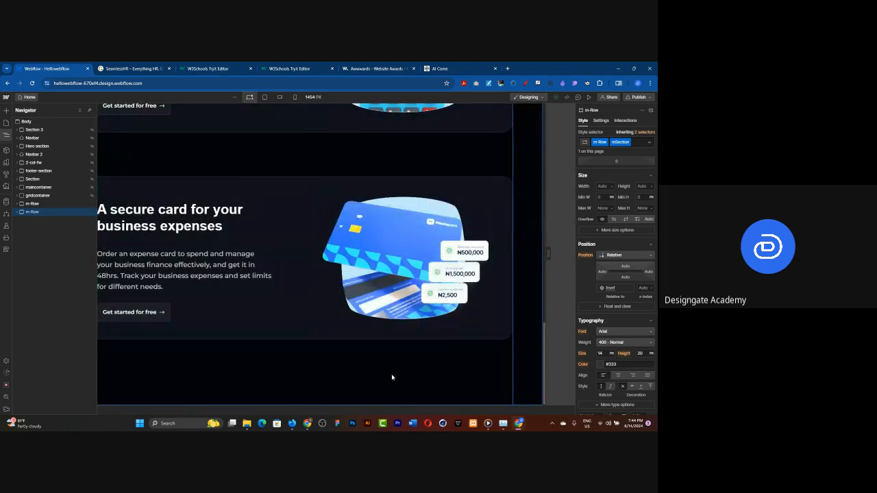
{"action": "left_click", "coordinate": [6, 135]}
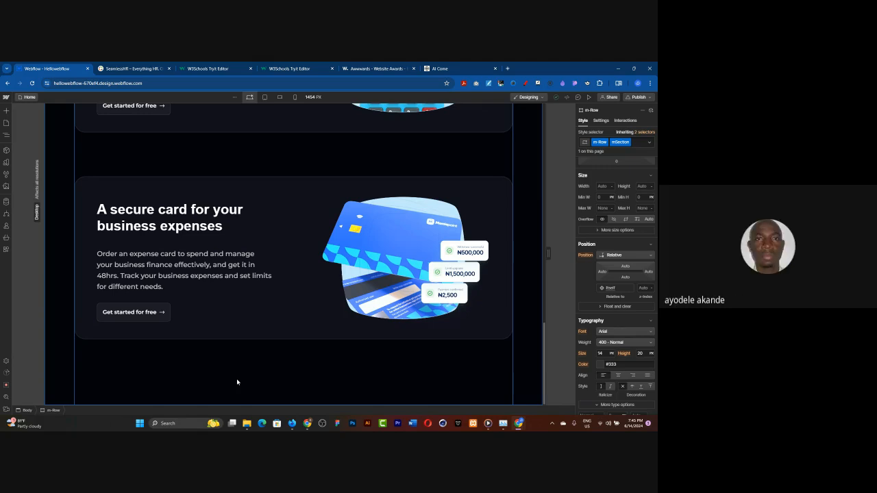
Examine the page layout from the secure card and POS machine sections up to the hero and company logo strip
{"action": "scroll", "coordinate": [237, 382], "scroll_direction": "up", "scroll_amount": 1}
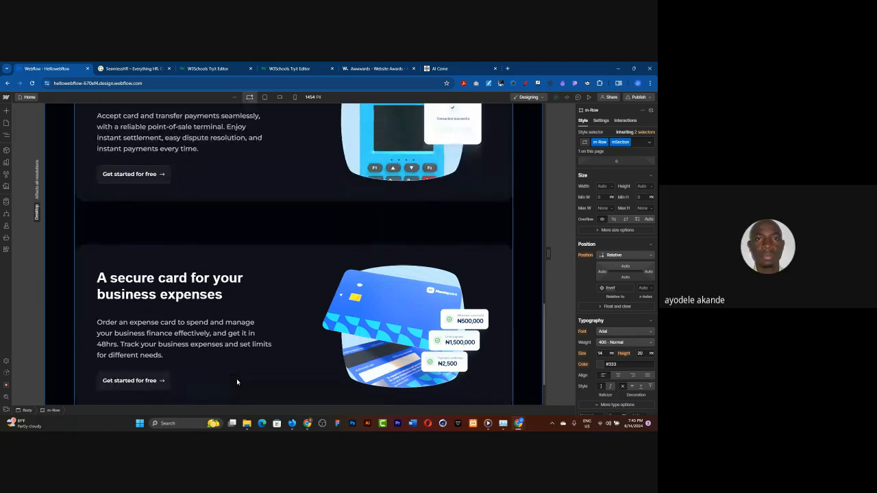
{"action": "scroll", "coordinate": [237, 383], "scroll_direction": "down", "scroll_amount": 1}
{"action": "scroll", "coordinate": [237, 382], "scroll_direction": "up", "scroll_amount": 10}
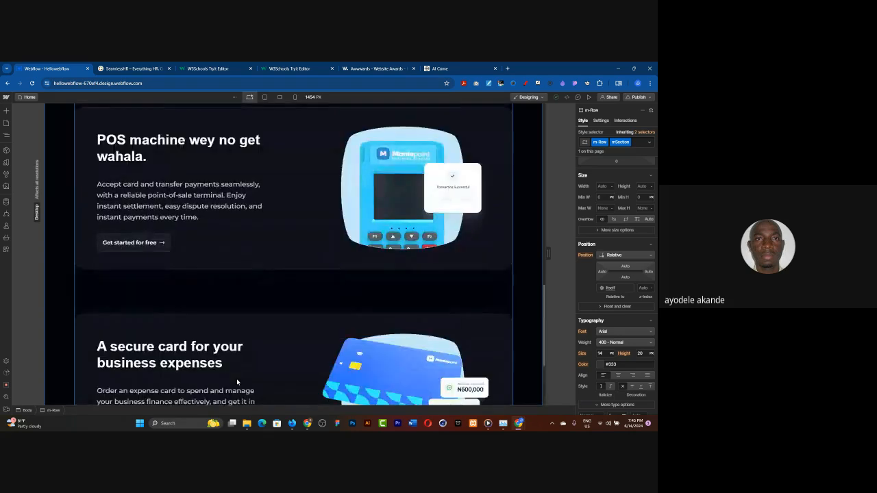
{"action": "scroll", "coordinate": [237, 382], "scroll_direction": "up", "scroll_amount": 3}
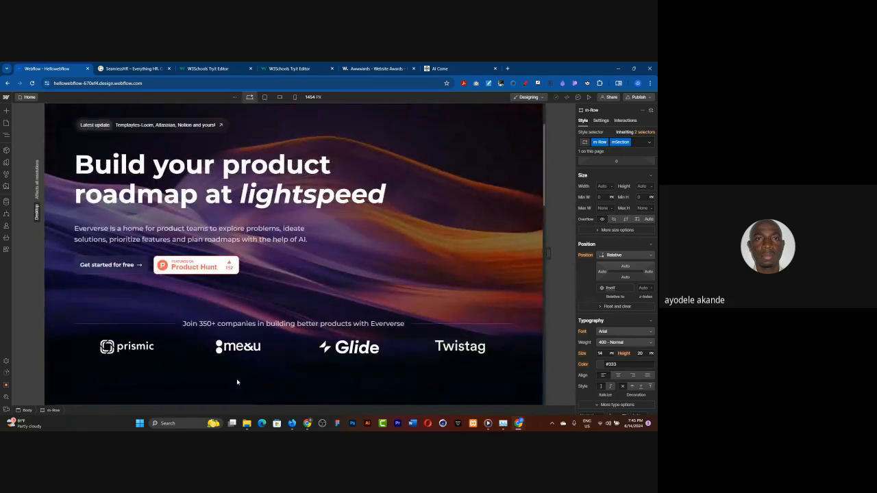
{"action": "scroll", "coordinate": [284, 354], "scroll_direction": "down", "scroll_amount": 4}
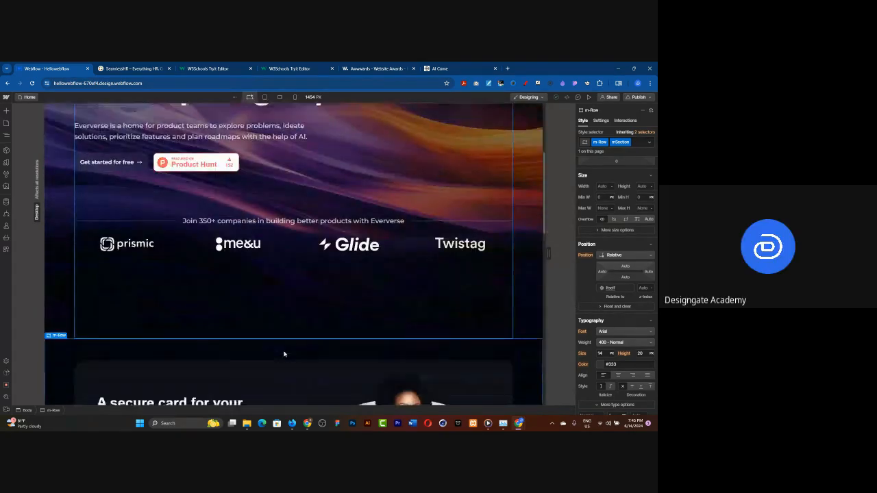
{"action": "scroll", "coordinate": [276, 329], "scroll_direction": "up", "scroll_amount": 5}
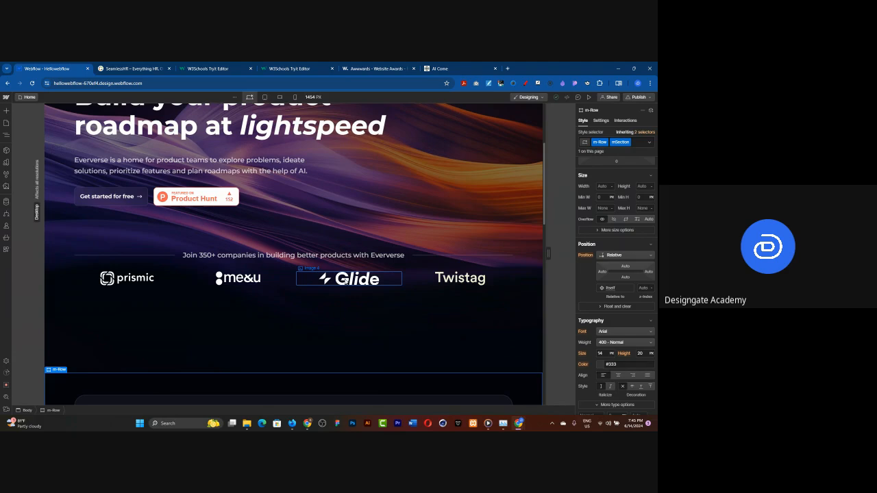
{"action": "scroll", "coordinate": [246, 336], "scroll_direction": "up", "scroll_amount": 2}
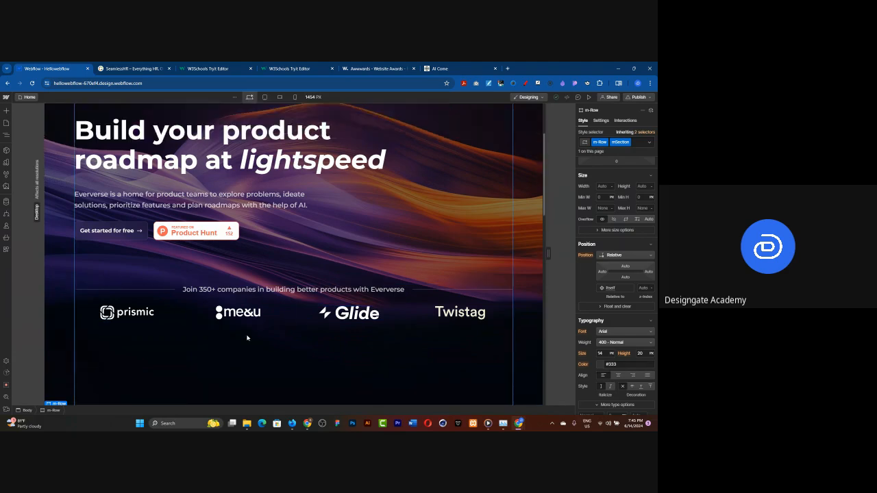
{"action": "scroll", "coordinate": [249, 347], "scroll_direction": "up", "scroll_amount": 2}
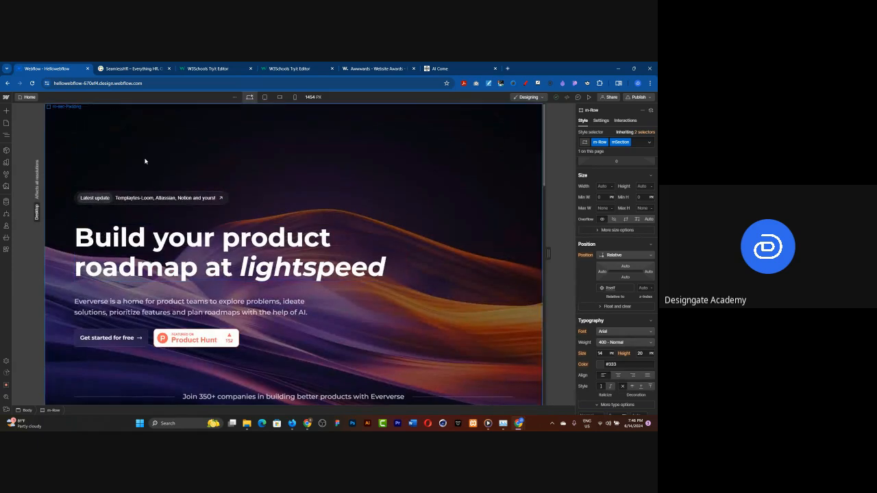
{"action": "scroll", "coordinate": [213, 182], "scroll_direction": "down", "scroll_amount": 3}
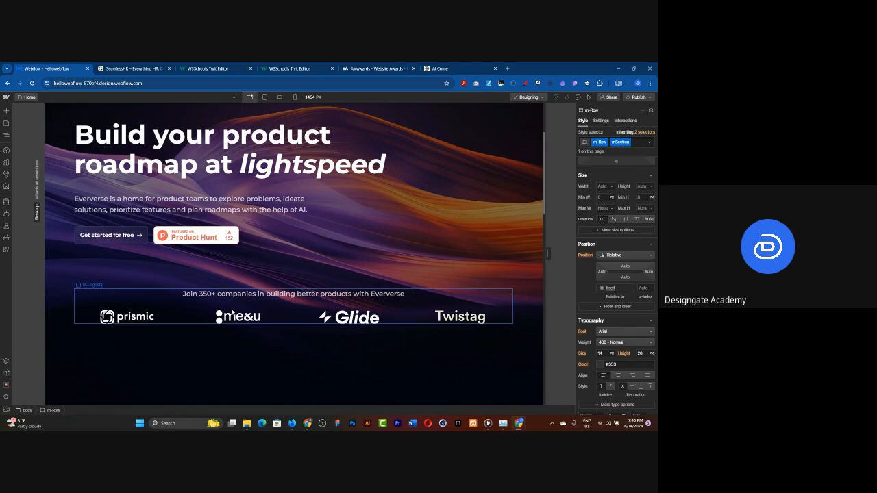
Switch to the Awwwards site and examine its marketplace, agency directory and collections sections
{"action": "left_click", "coordinate": [378, 67]}
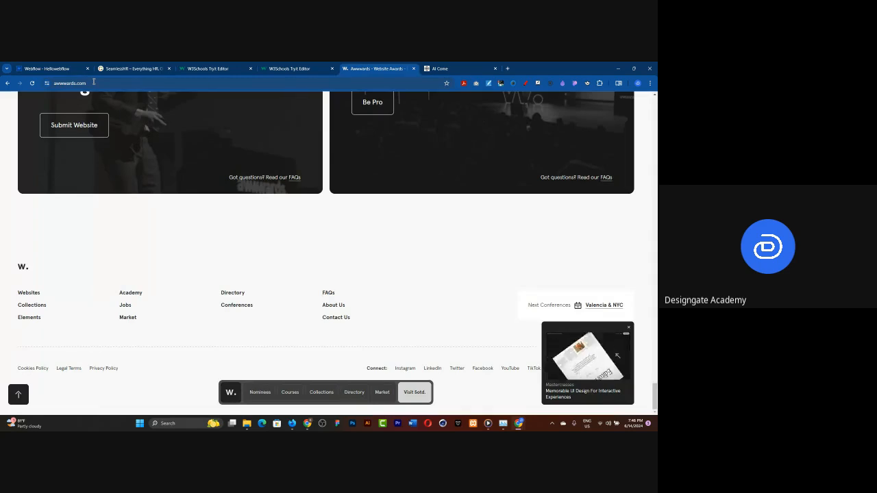
{"action": "scroll", "coordinate": [341, 294], "scroll_direction": "up", "scroll_amount": 1}
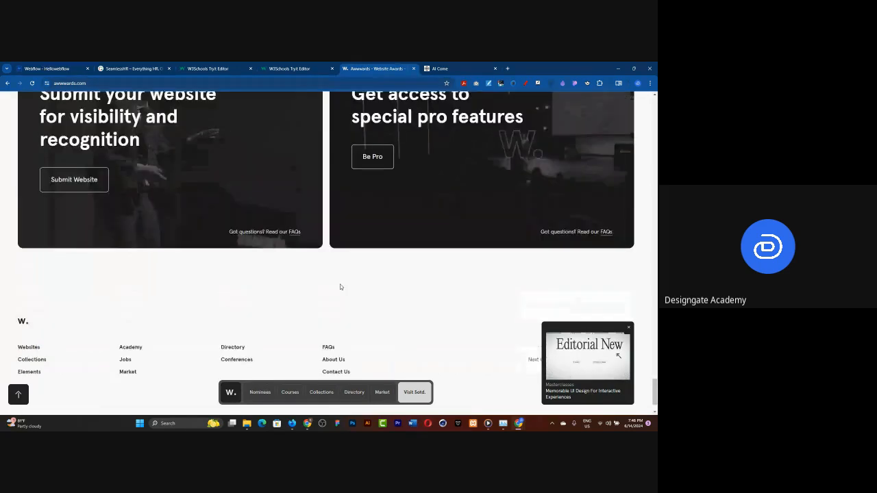
{"action": "scroll", "coordinate": [341, 287], "scroll_direction": "up", "scroll_amount": 10}
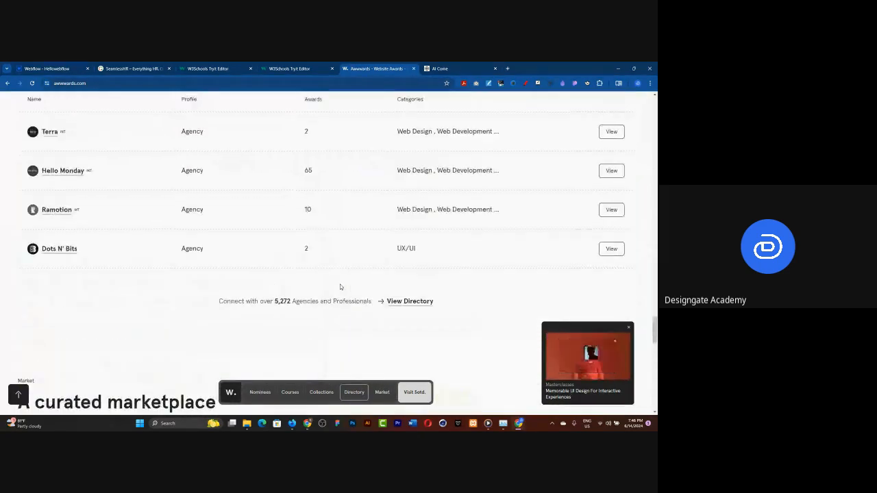
{"action": "scroll", "coordinate": [339, 285], "scroll_direction": "down", "scroll_amount": 5}
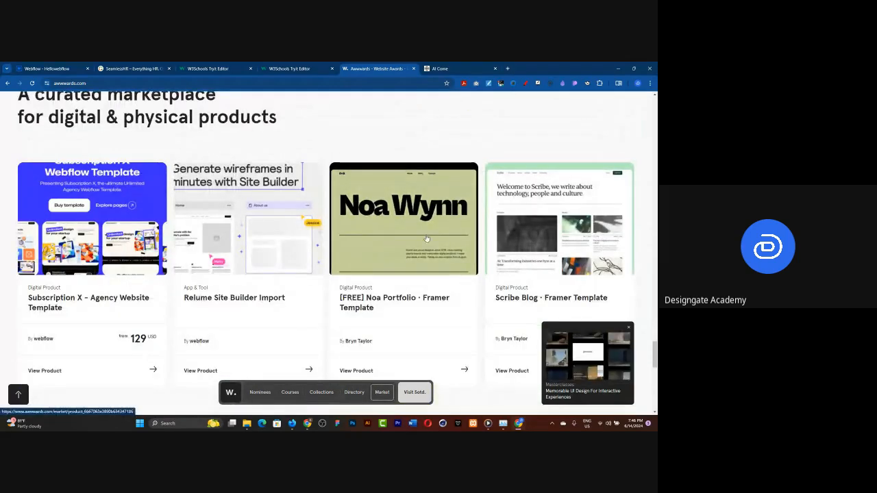
{"action": "scroll", "coordinate": [431, 203], "scroll_direction": "up", "scroll_amount": 7}
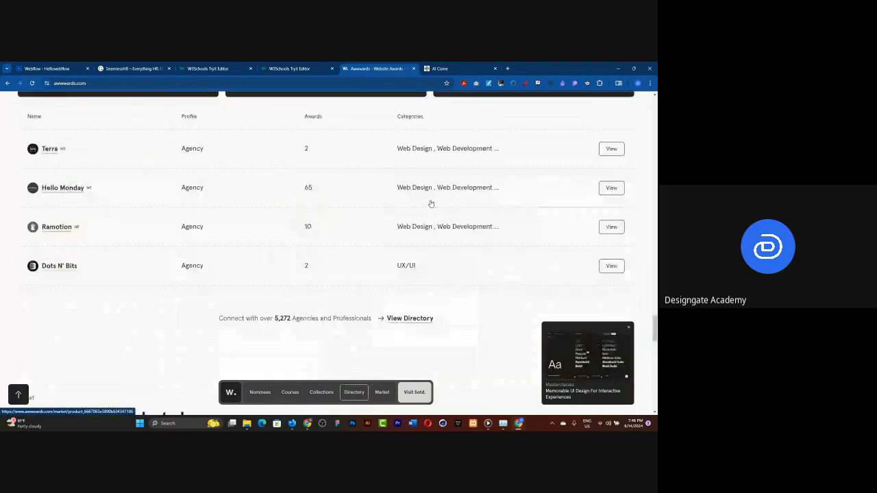
{"action": "scroll", "coordinate": [431, 204], "scroll_direction": "down", "scroll_amount": 1}
{"action": "scroll", "coordinate": [435, 274], "scroll_direction": "up", "scroll_amount": 3}
{"action": "scroll", "coordinate": [437, 315], "scroll_direction": "up", "scroll_amount": 5}
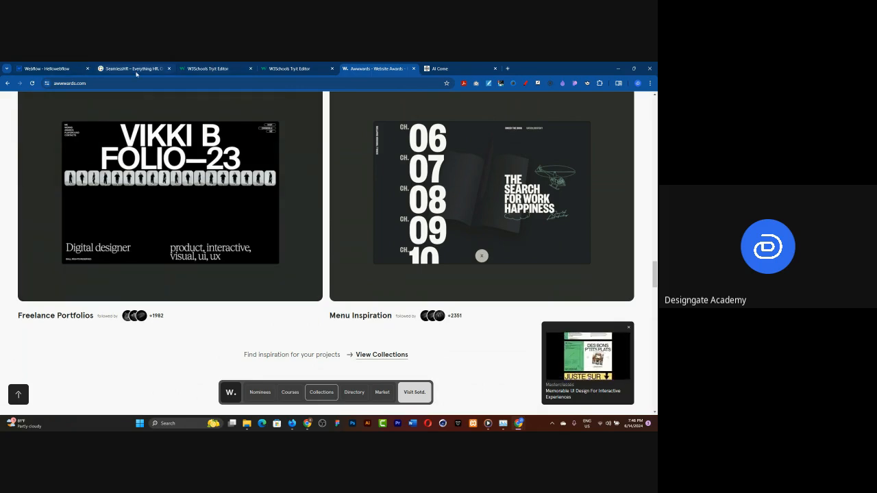
Switch to the W3Schools Active Tabs example and test its London, Paris and Tokyo tabs
{"action": "left_click", "coordinate": [77, 69]}
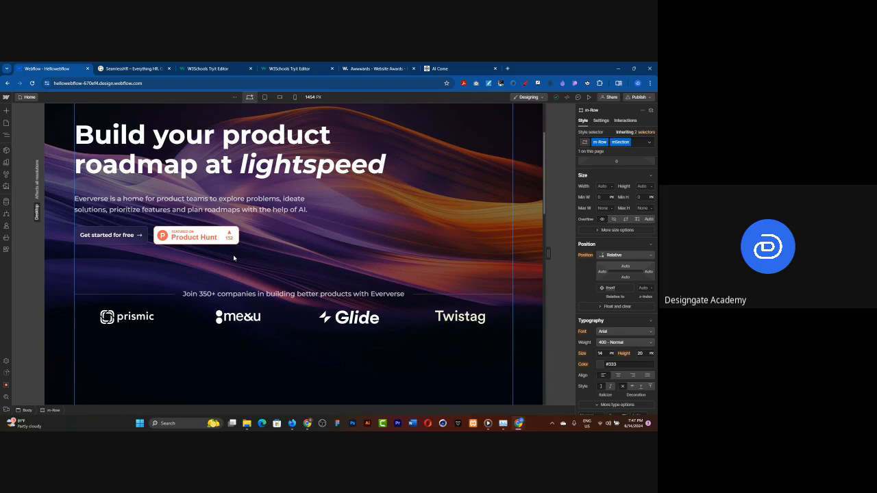
{"action": "left_click", "coordinate": [273, 68]}
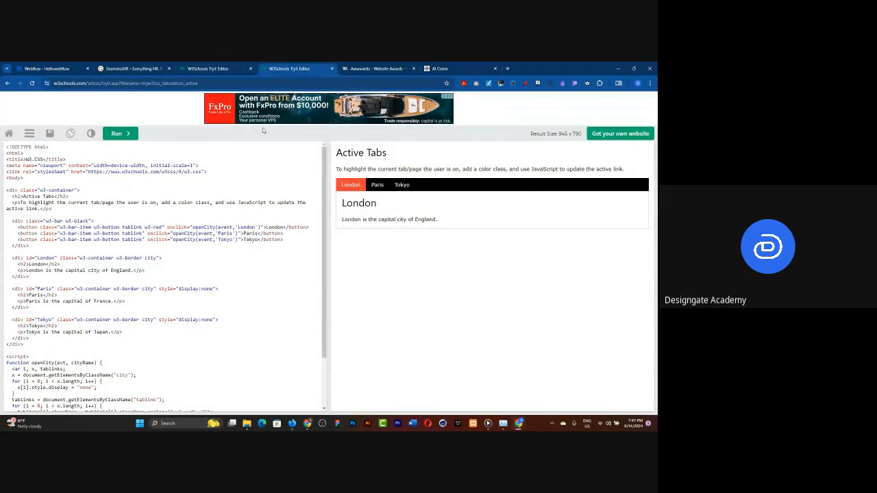
{"action": "left_click", "coordinate": [377, 187]}
{"action": "left_click", "coordinate": [401, 185]}
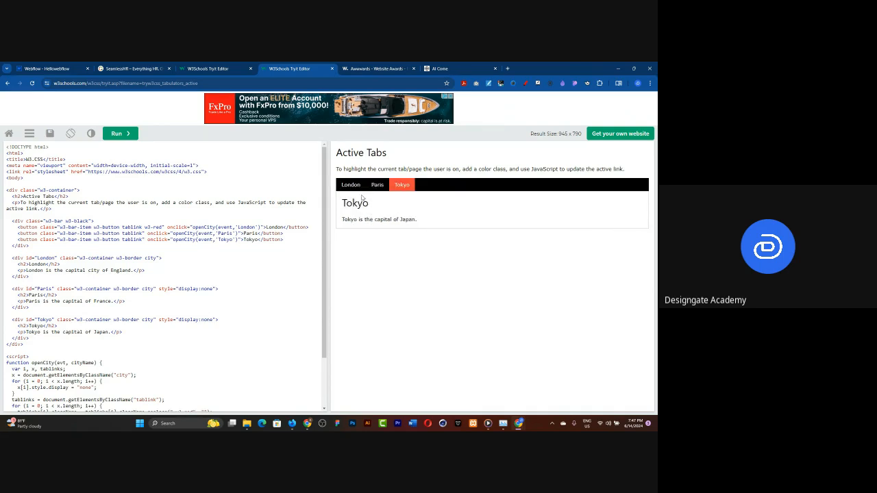
{"action": "left_click", "coordinate": [350, 187]}
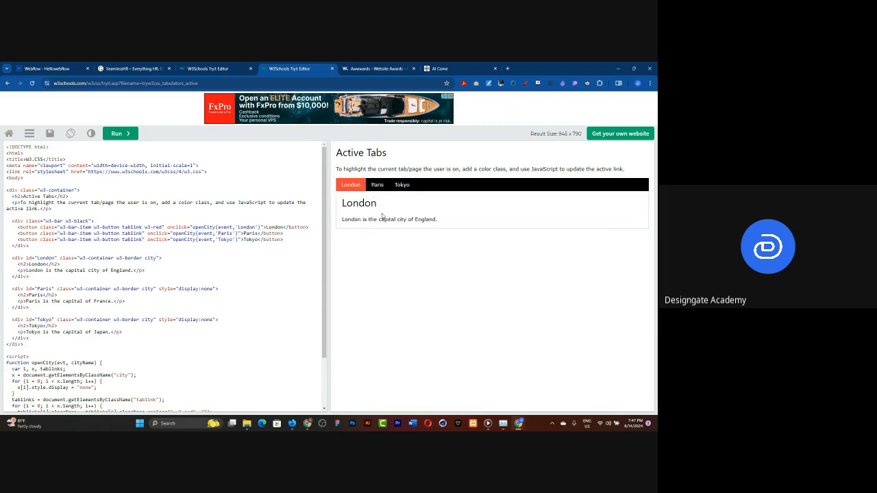
{"action": "left_click", "coordinate": [377, 185]}
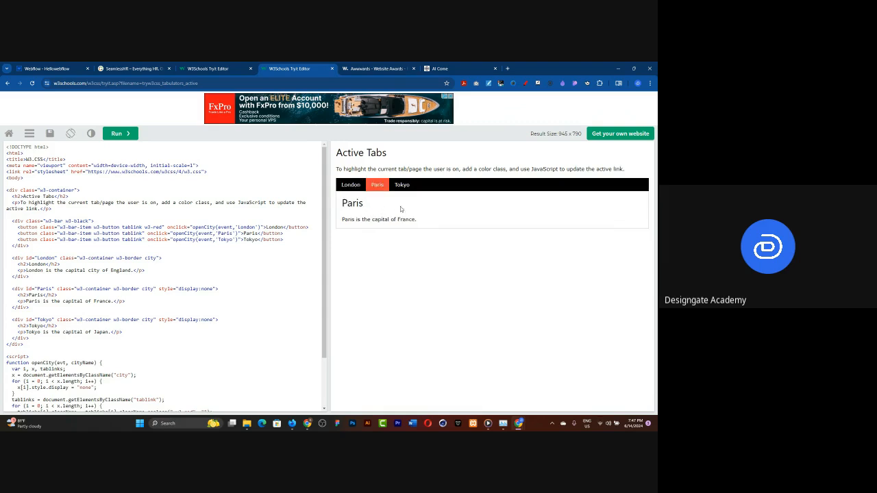
{"action": "left_click", "coordinate": [402, 186]}
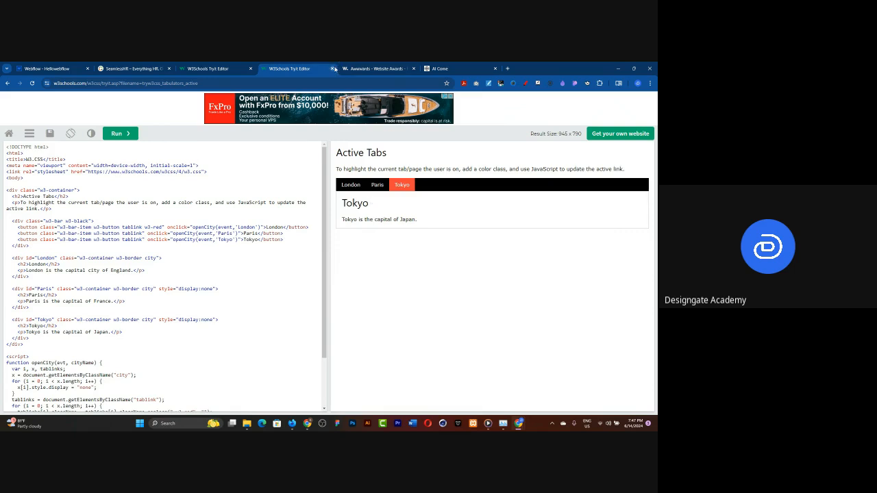
Close the Active Tabs example and test the Home, News, Contact and About tabs in the W3Schools full-page tabs example
{"action": "left_click", "coordinate": [331, 69]}
{"action": "left_click", "coordinate": [203, 66]}
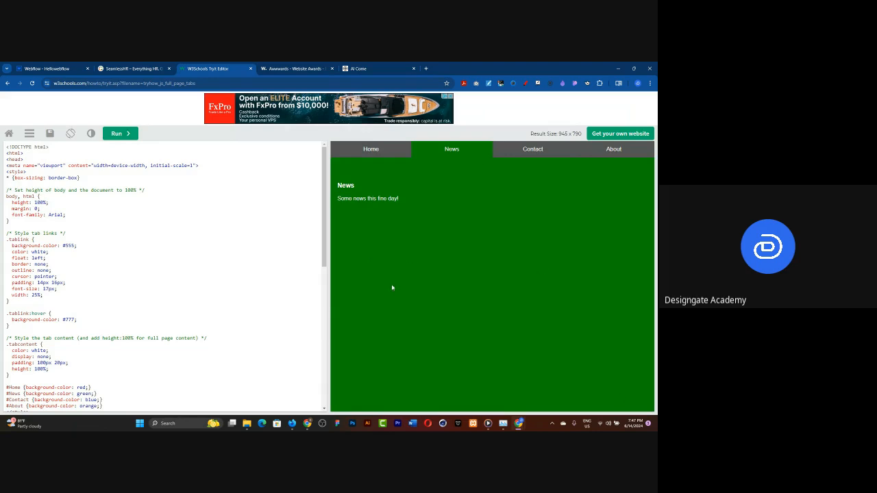
{"action": "left_click", "coordinate": [372, 149]}
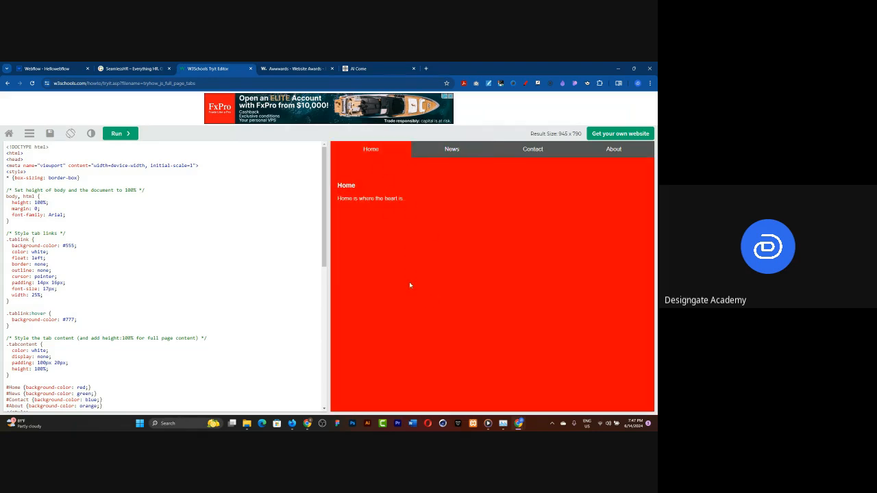
{"action": "left_click", "coordinate": [464, 151]}
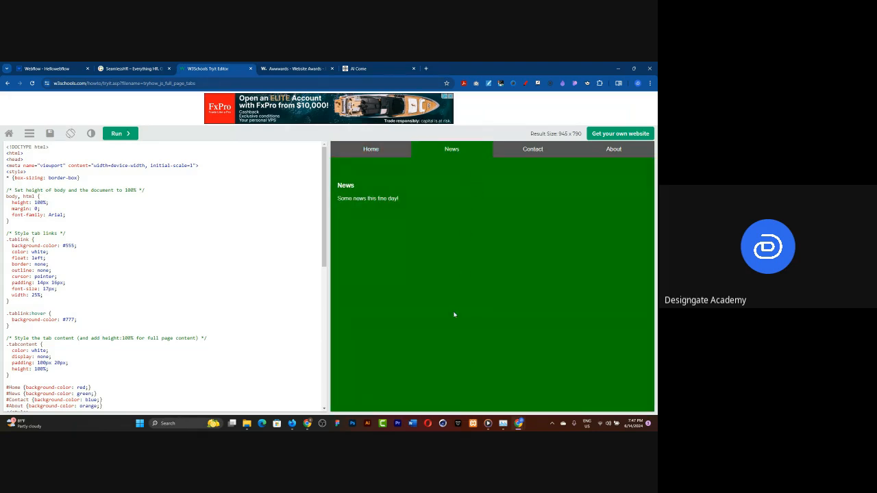
{"action": "left_click", "coordinate": [533, 157]}
{"action": "left_click", "coordinate": [582, 156]}
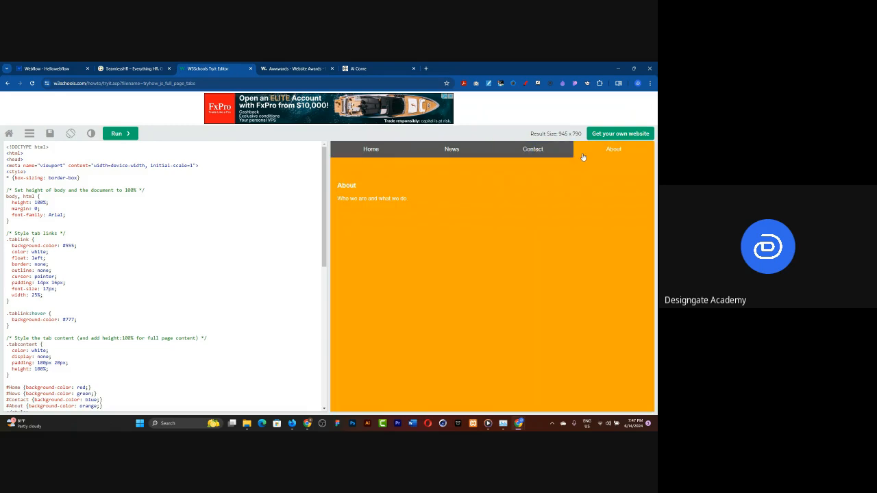
{"action": "left_click", "coordinate": [344, 150]}
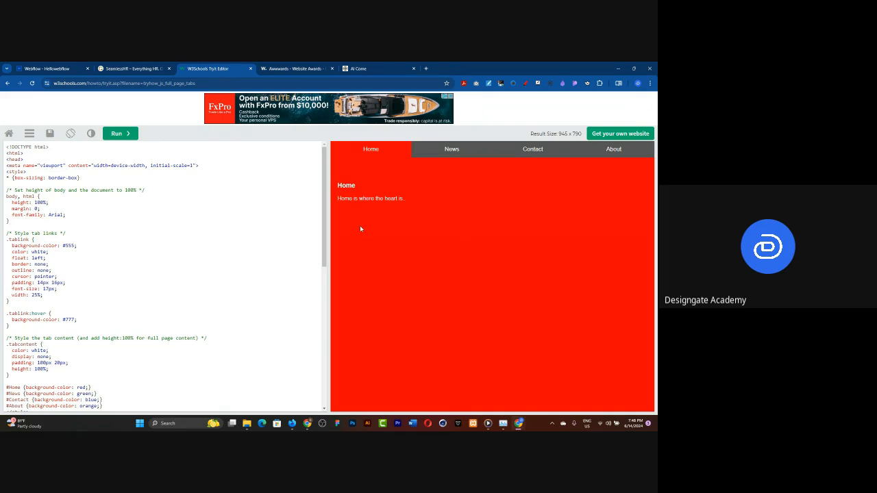
{"action": "left_click", "coordinate": [426, 152]}
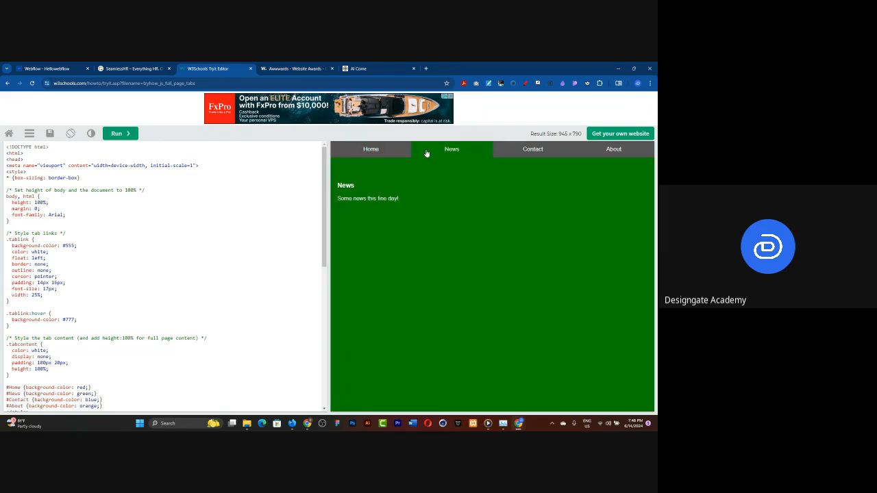
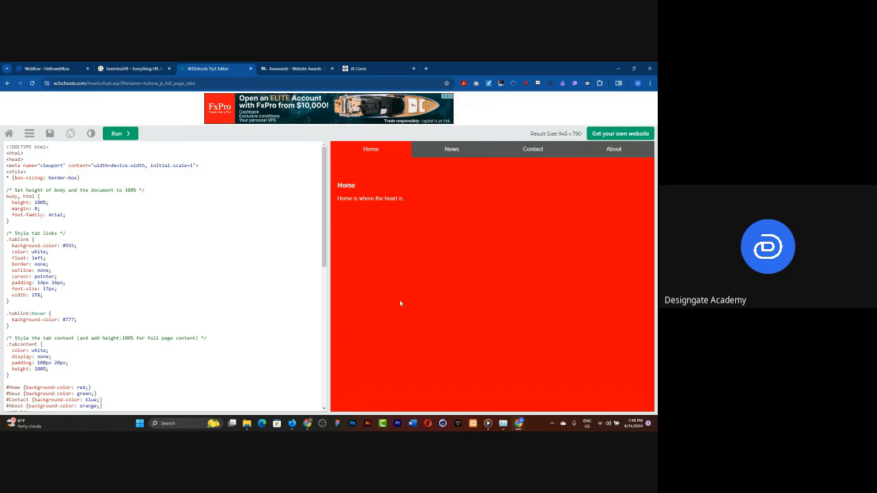
Switch to the SeamlessHR site and view its product tabs from Payroll through Learning Management under "Built for the Modern Workplace"
{"action": "left_click", "coordinate": [124, 68]}
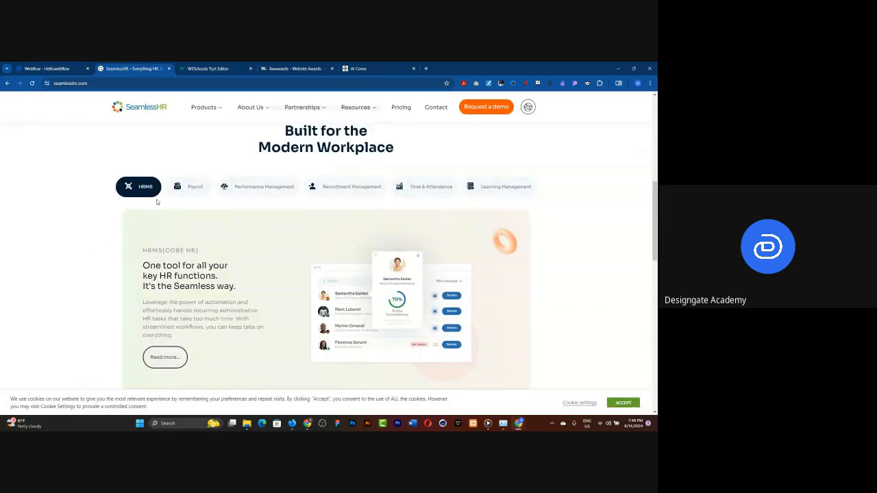
{"action": "left_click", "coordinate": [181, 185]}
{"action": "left_click", "coordinate": [264, 186]}
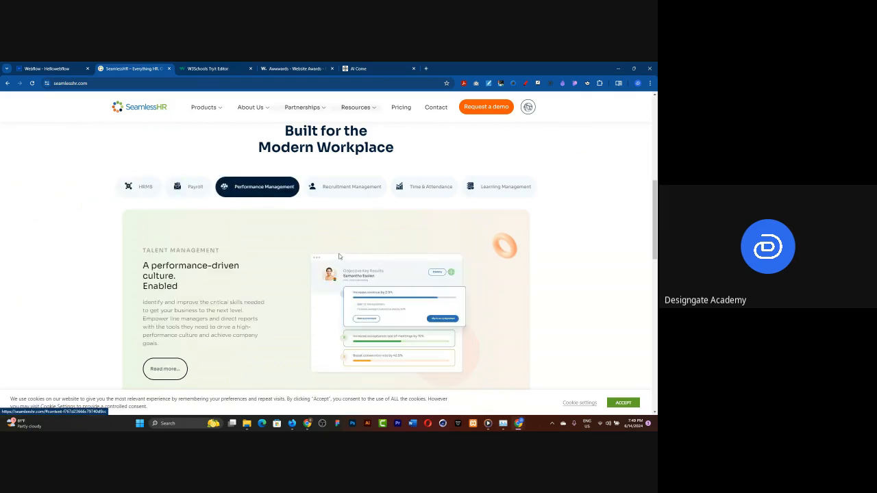
{"action": "left_click", "coordinate": [346, 188]}
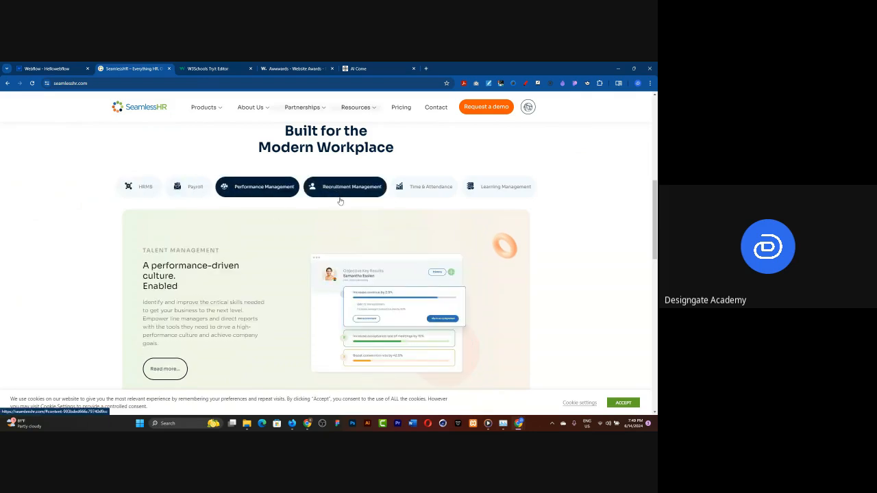
{"action": "left_click", "coordinate": [444, 196]}
{"action": "left_click", "coordinate": [525, 188]}
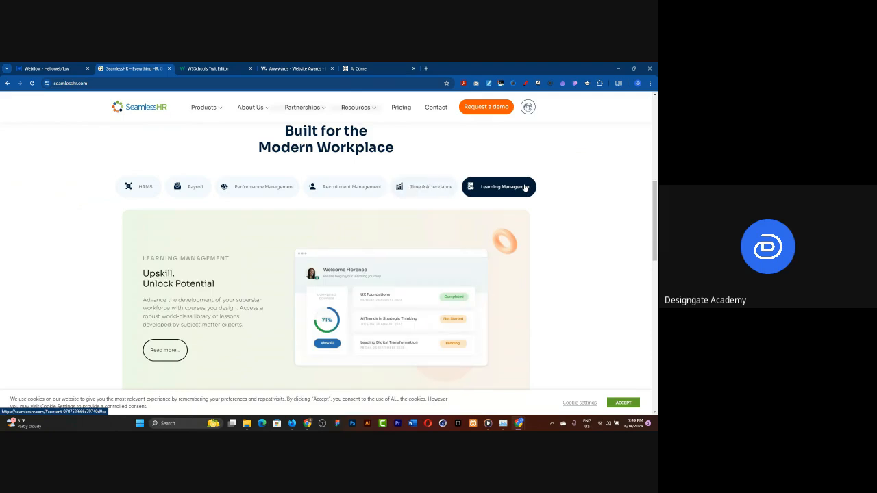
View the HRMS and Payroll tabs and their content panels under "Built for the Modern Workplace" on the SeamlessHR site
{"action": "left_click", "coordinate": [126, 189]}
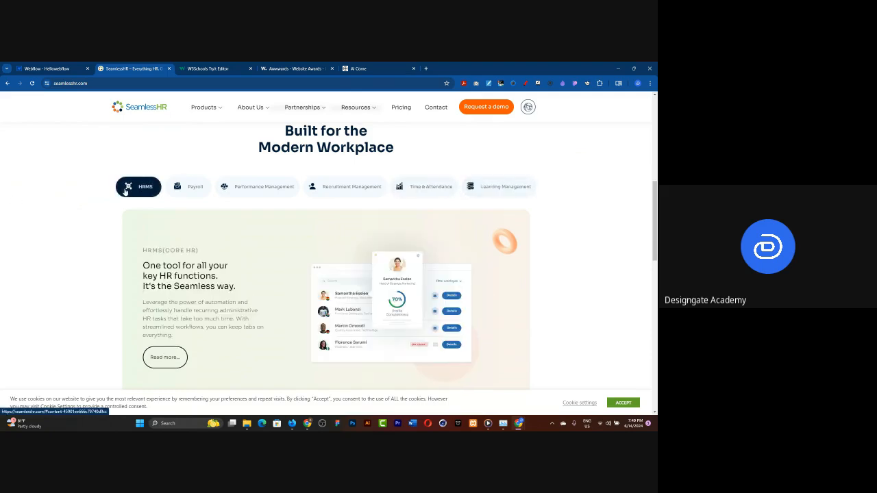
{"action": "triple_click", "coordinate": [290, 238]}
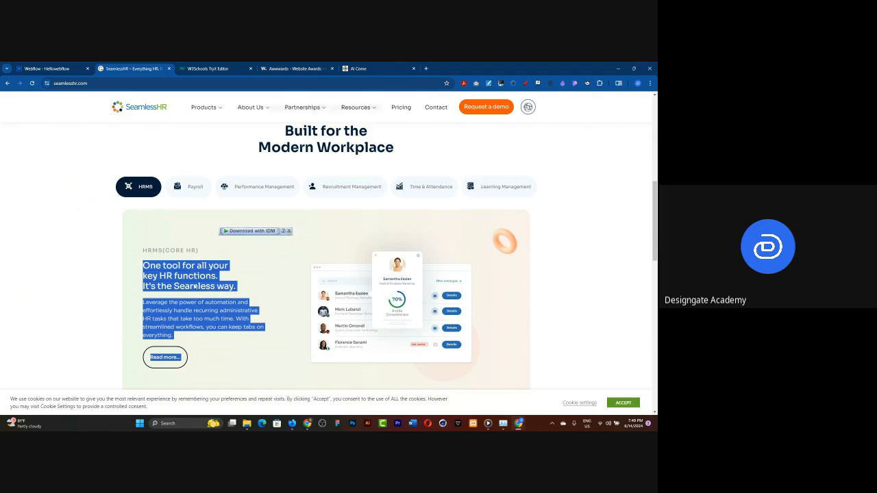
{"action": "left_click", "coordinate": [155, 231]}
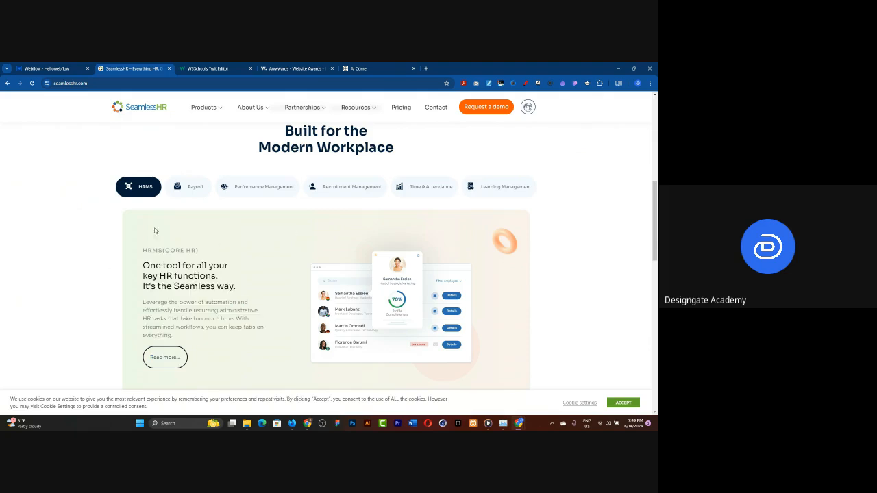
{"action": "left_click", "coordinate": [184, 193]}
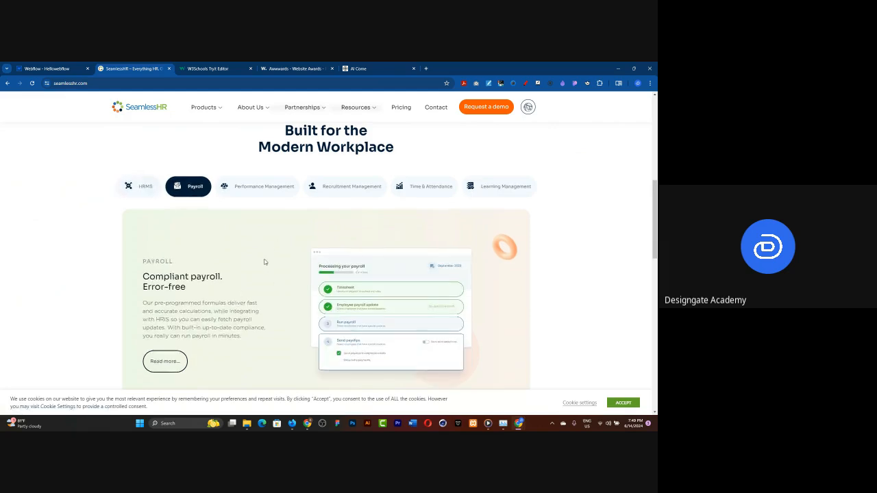
{"action": "scroll", "coordinate": [263, 262], "scroll_direction": "down", "scroll_amount": 2}
{"action": "scroll", "coordinate": [230, 188], "scroll_direction": "up", "scroll_amount": 1}
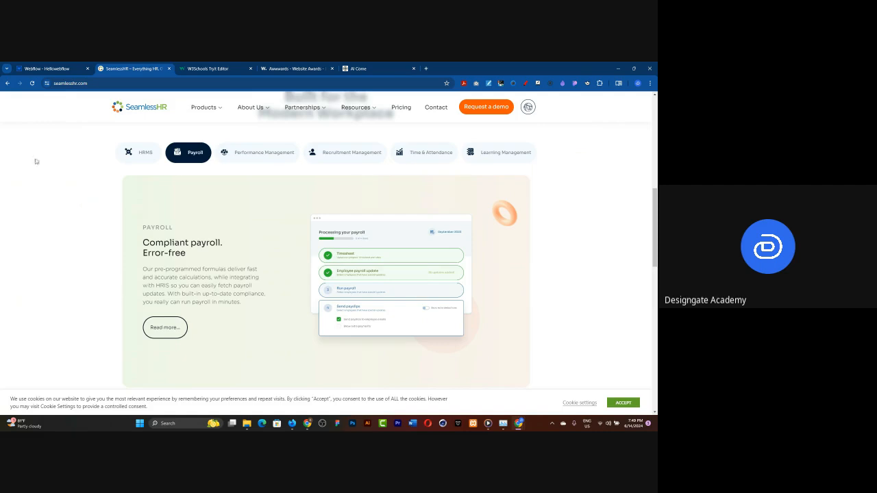
Switch to the W3Schools full-page tabs example, test its News, Contact, About and Home tabs again, and return to SeamlessHR
{"action": "left_click", "coordinate": [197, 65]}
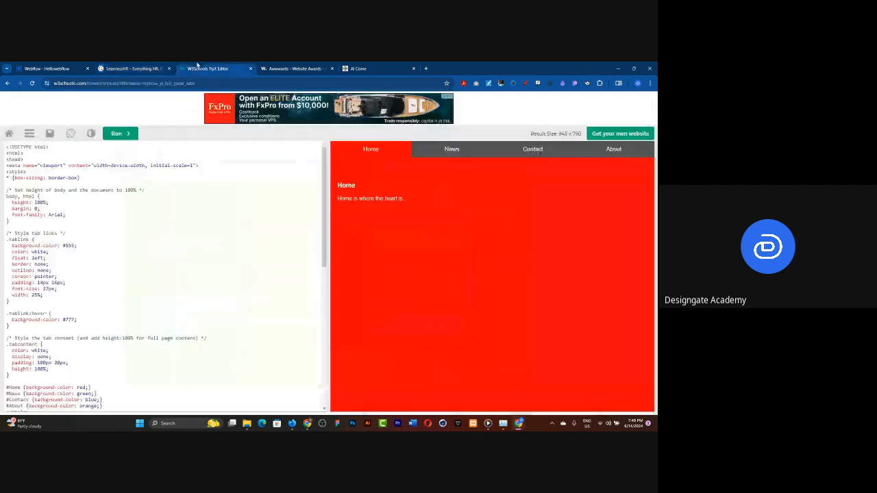
{"action": "left_click", "coordinate": [456, 151]}
{"action": "left_click", "coordinate": [400, 152]}
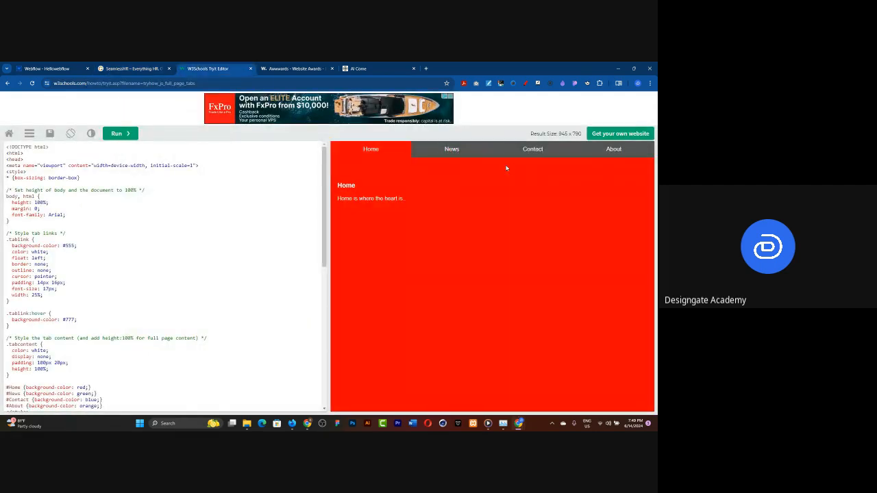
{"action": "left_click", "coordinate": [531, 150]}
{"action": "left_click", "coordinate": [587, 154]}
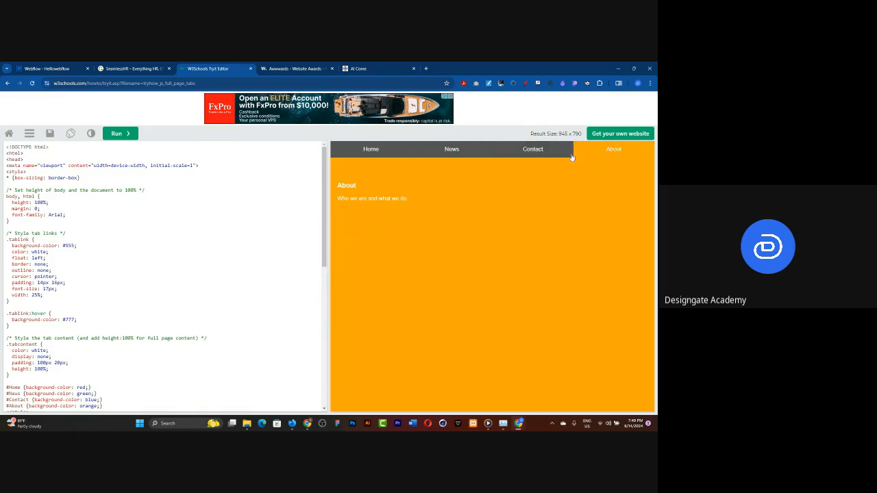
{"action": "left_click", "coordinate": [537, 149]}
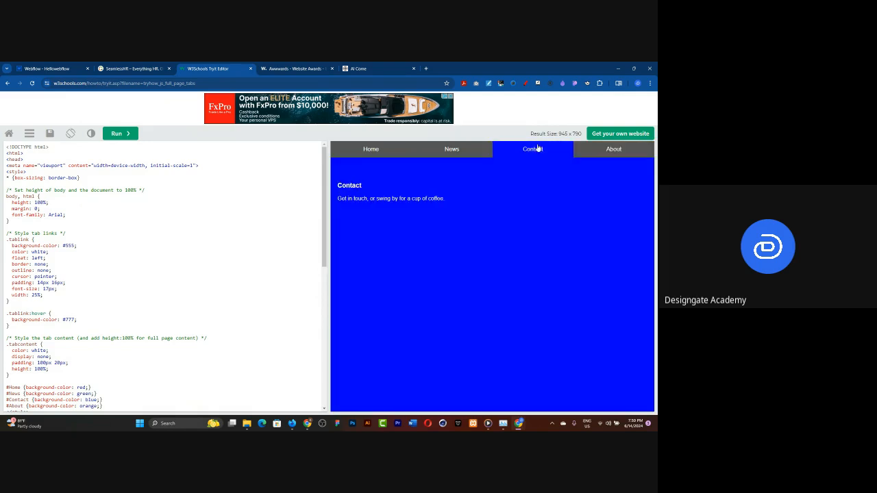
{"action": "left_click", "coordinate": [473, 154]}
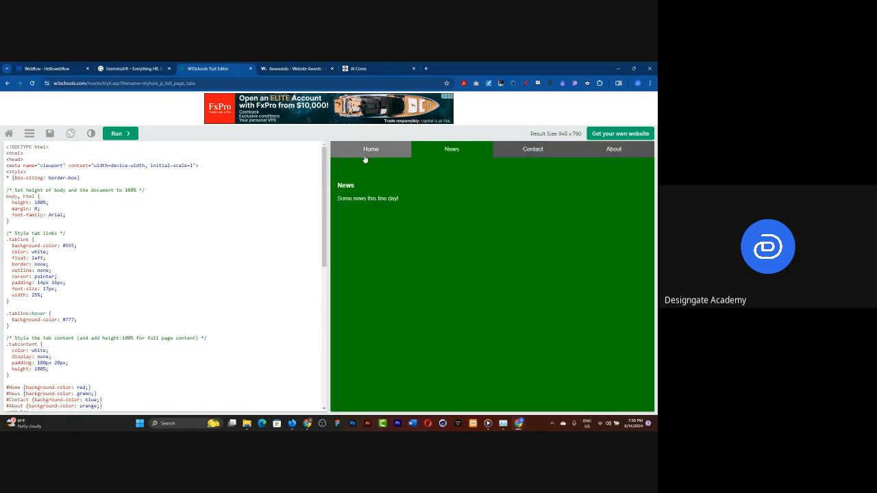
{"action": "left_click", "coordinate": [364, 159]}
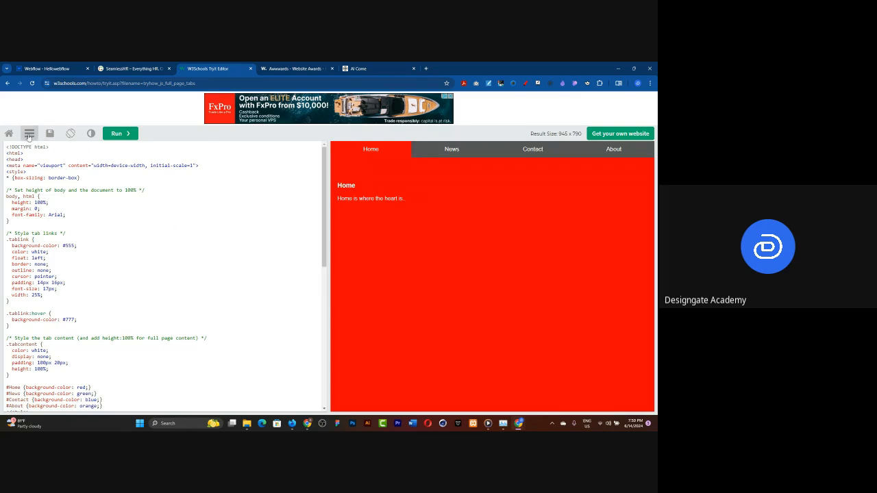
{"action": "left_click", "coordinate": [152, 69]}
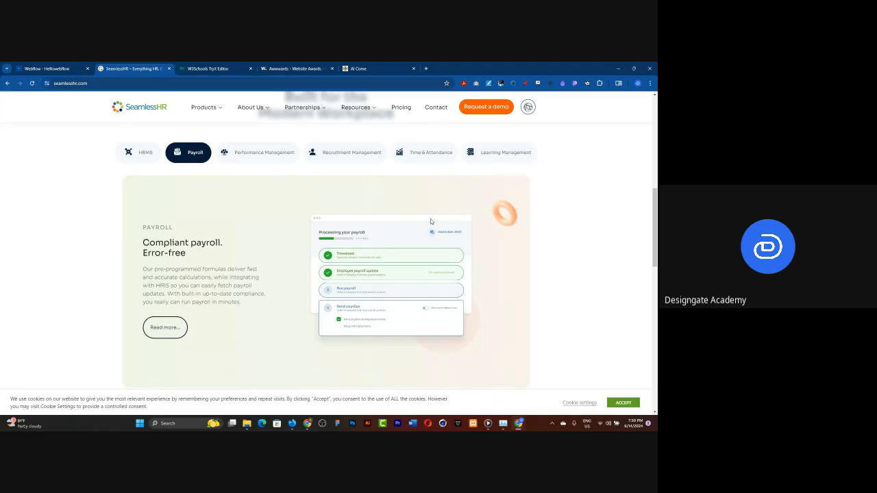
Switch to the Webflow page, add a Section and move it out of the last m-Row to the Body level beneath it
{"action": "left_click", "coordinate": [53, 70]}
{"action": "scroll", "coordinate": [185, 295], "scroll_direction": "down", "scroll_amount": 2}
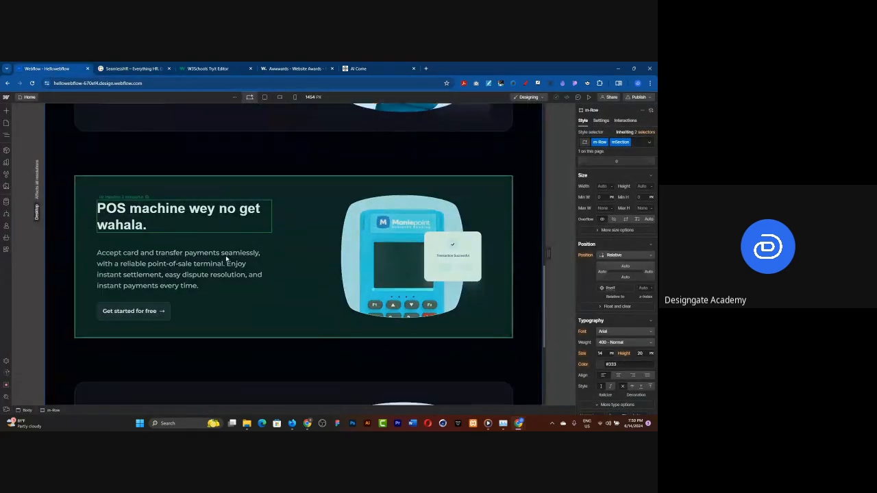
{"action": "scroll", "coordinate": [190, 300], "scroll_direction": "down", "scroll_amount": 5}
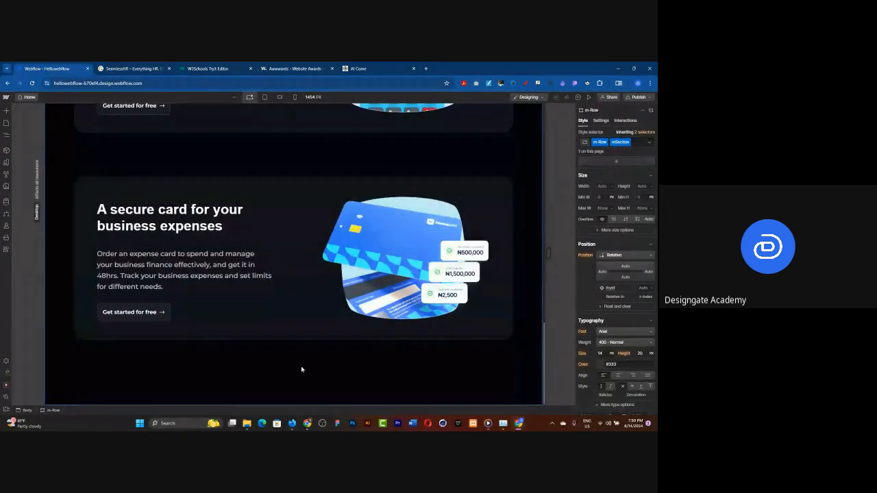
{"action": "left_click", "coordinate": [7, 112]}
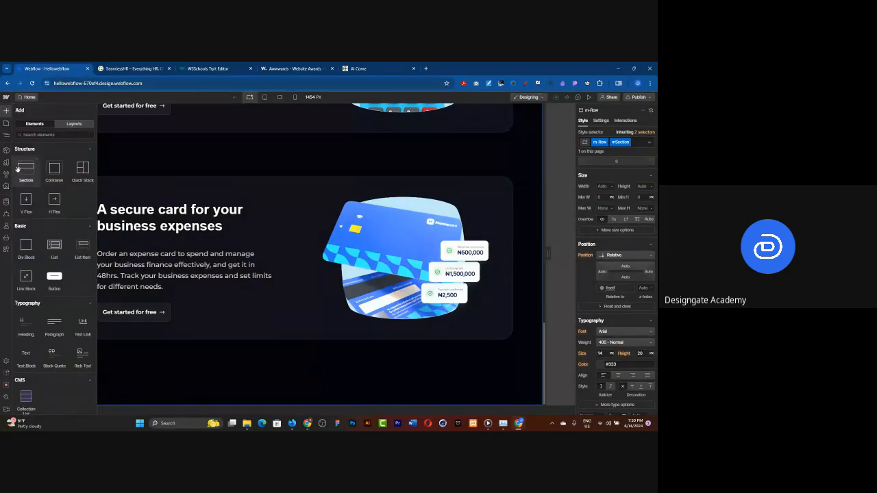
{"action": "left_click", "coordinate": [19, 167]}
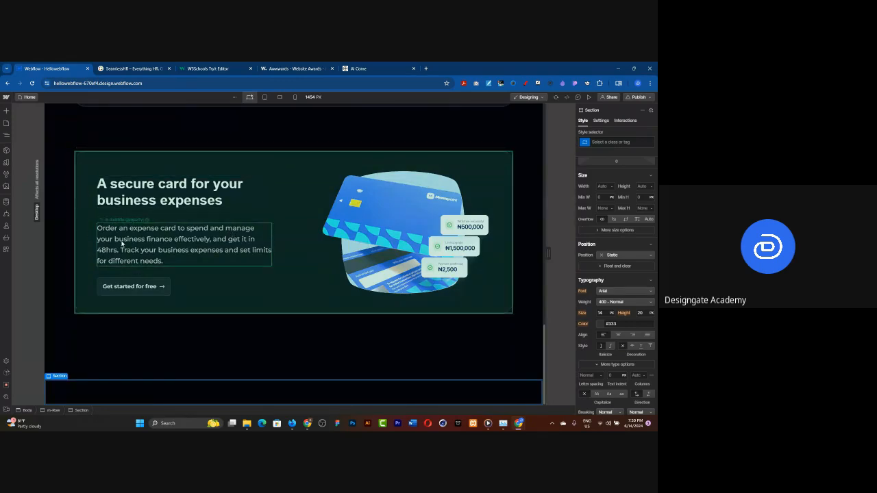
{"action": "left_click", "coordinate": [6, 135]}
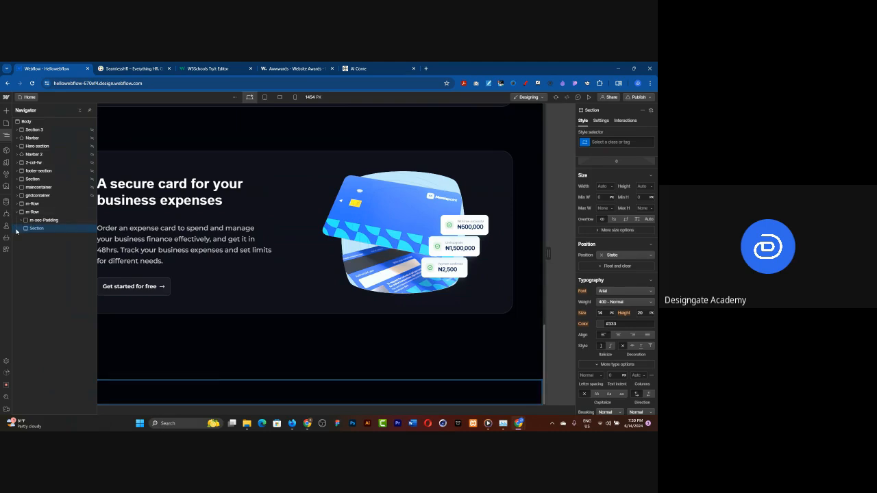
{"action": "left_click_drag", "start_coordinate": [45, 230], "coordinate": [20, 225]}
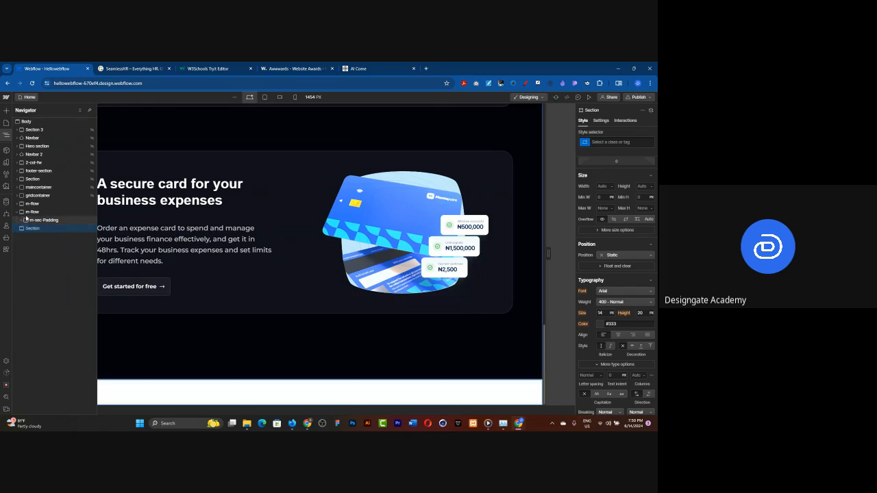
Expand the existing m-Row's hierarchy through m-sec-Padding, m-Container and m-ContentContainer to examine its nesting
{"action": "left_click", "coordinate": [27, 213]}
{"action": "left_click", "coordinate": [26, 220]}
{"action": "left_click", "coordinate": [26, 230]}
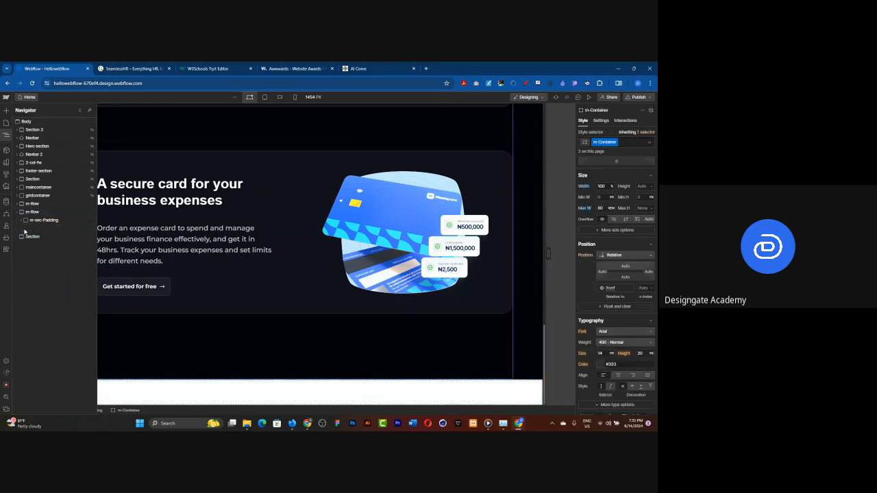
{"action": "left_click", "coordinate": [22, 221]}
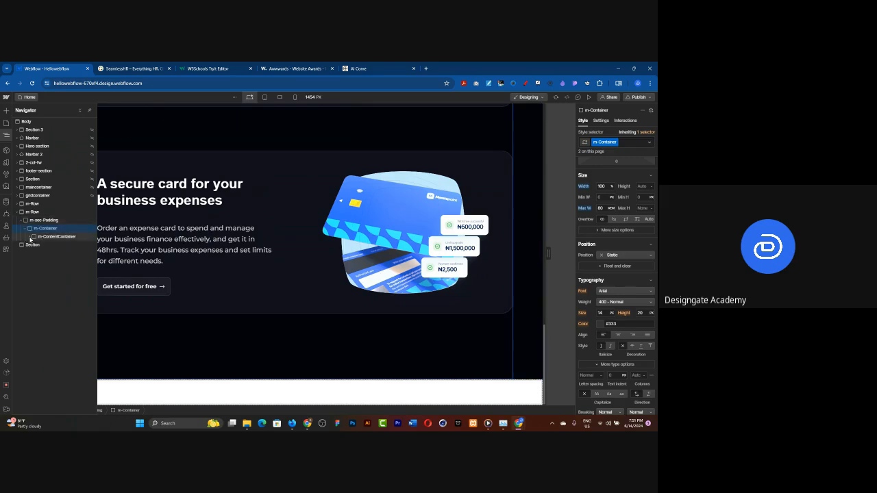
{"action": "left_click", "coordinate": [31, 237]}
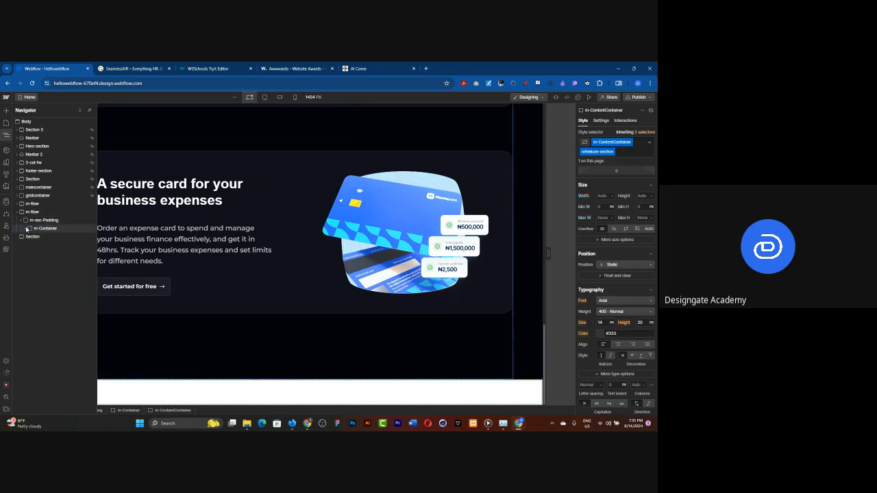
{"action": "left_click", "coordinate": [30, 237]}
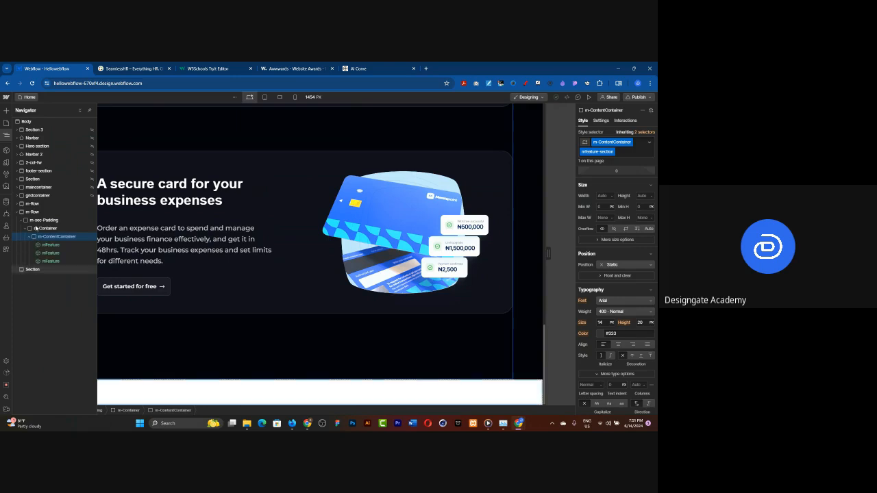
Apply the existing m-Row class to the new Section at the end of the page
{"action": "left_click", "coordinate": [34, 270]}
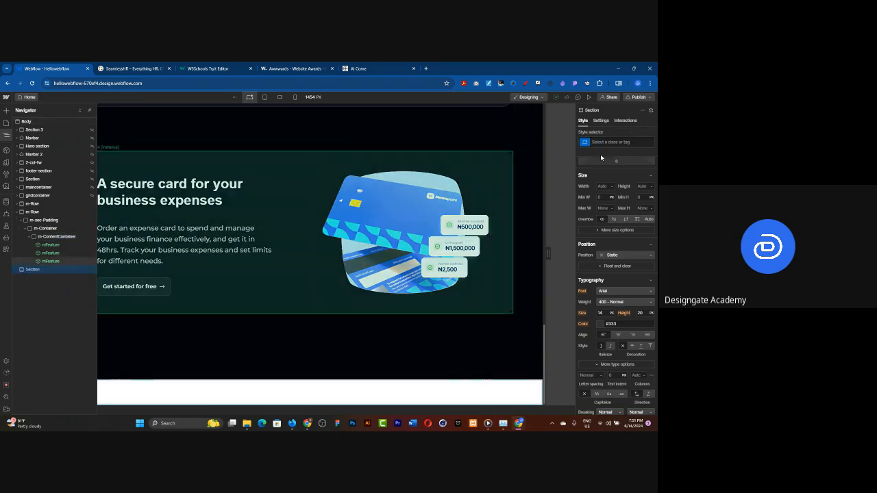
{"action": "left_click", "coordinate": [602, 143]}
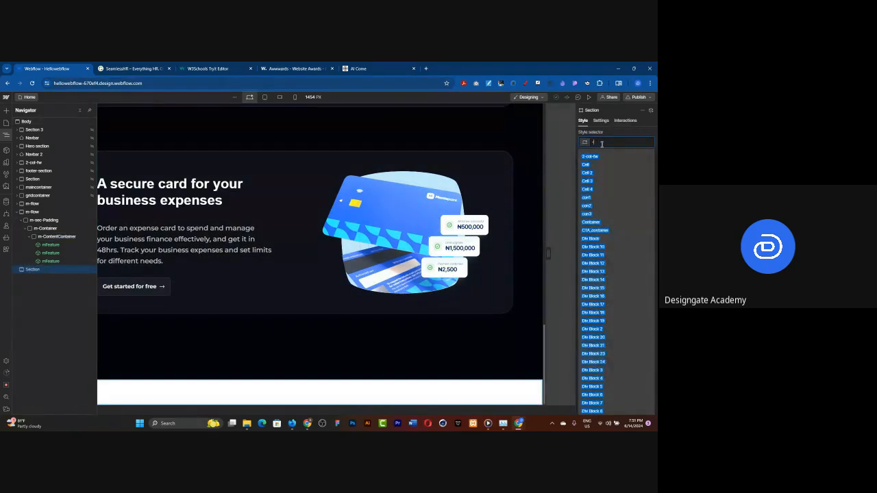
{"action": "type", "text": "m"}
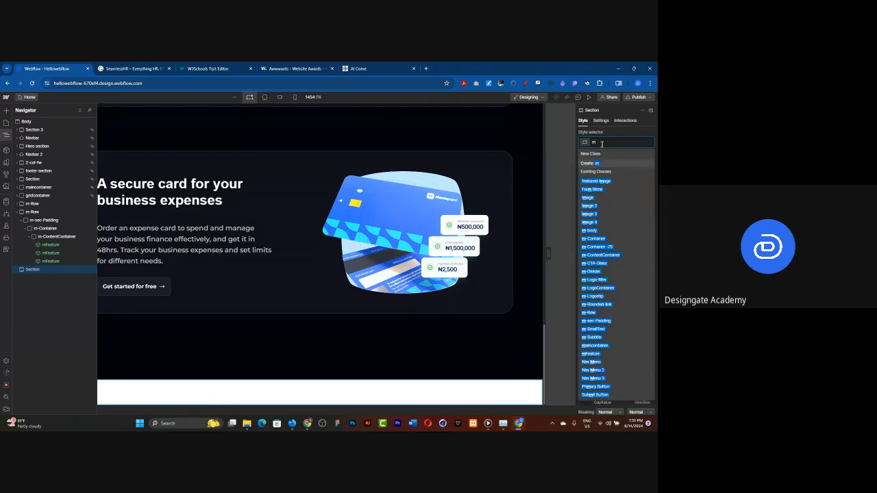
{"action": "type", "text": "-row"}
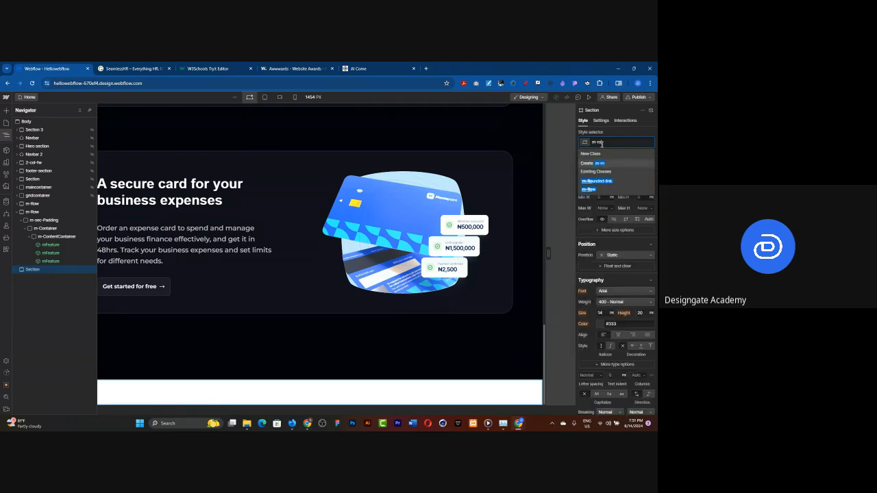
{"action": "key", "text": "BackSpace"}
{"action": "key", "text": "BackSpace"}
{"action": "key", "text": "BackSpace"}
{"action": "key", "text": "BackSpace"}
{"action": "key", "text": "BackSpace"}
{"action": "left_click", "coordinate": [594, 163]}
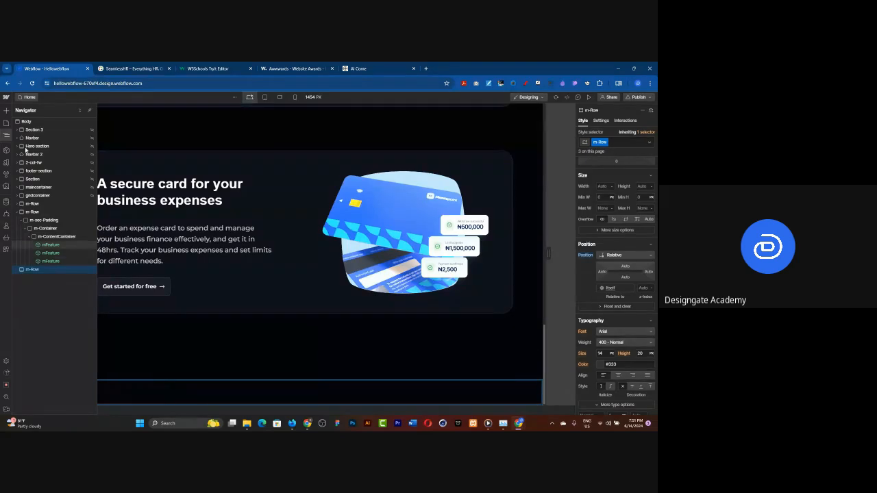
Add three Div Blocks inside the new m-Row section, each nested in the previous one
{"action": "key", "text": "a"}
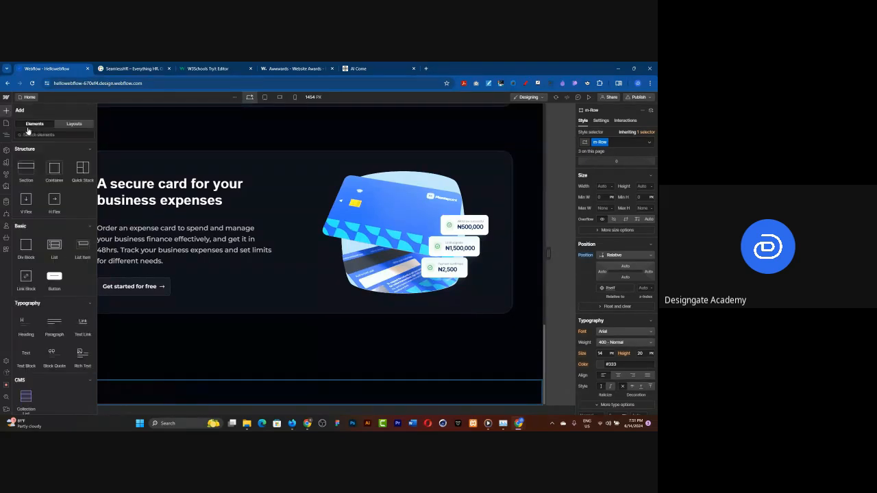
{"action": "left_click", "coordinate": [31, 254]}
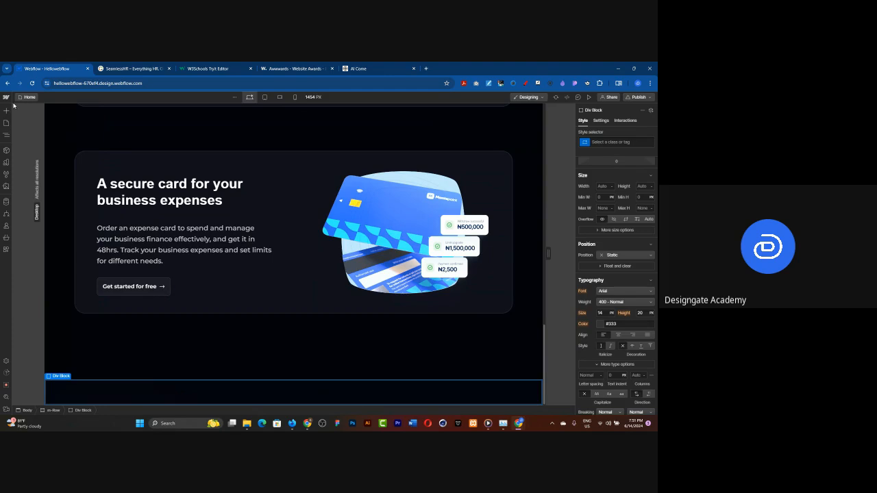
{"action": "key", "text": "a"}
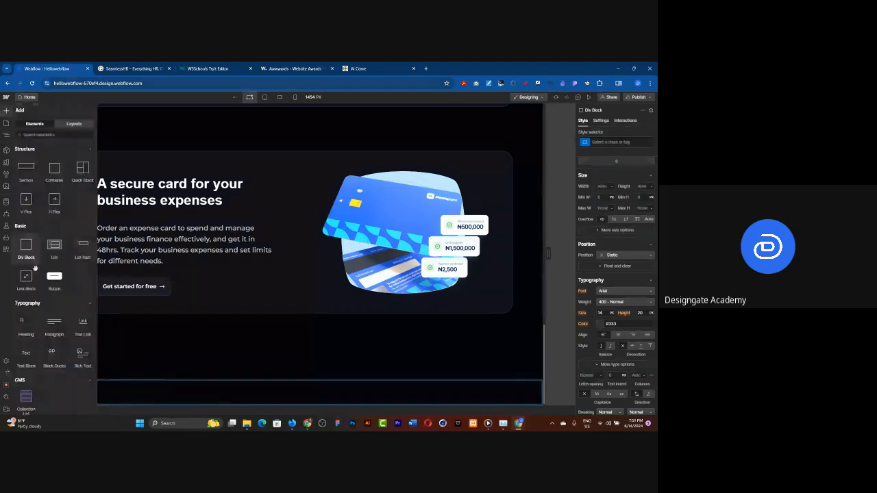
{"action": "left_click", "coordinate": [6, 111]}
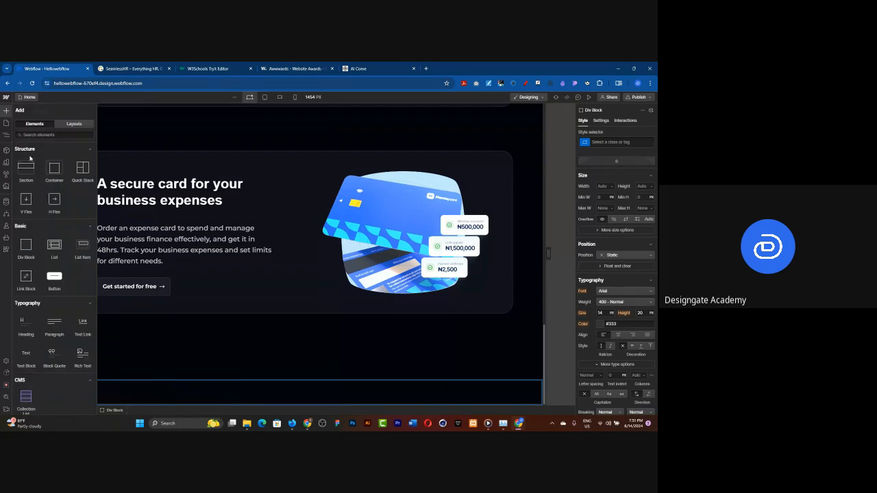
{"action": "left_click", "coordinate": [26, 246]}
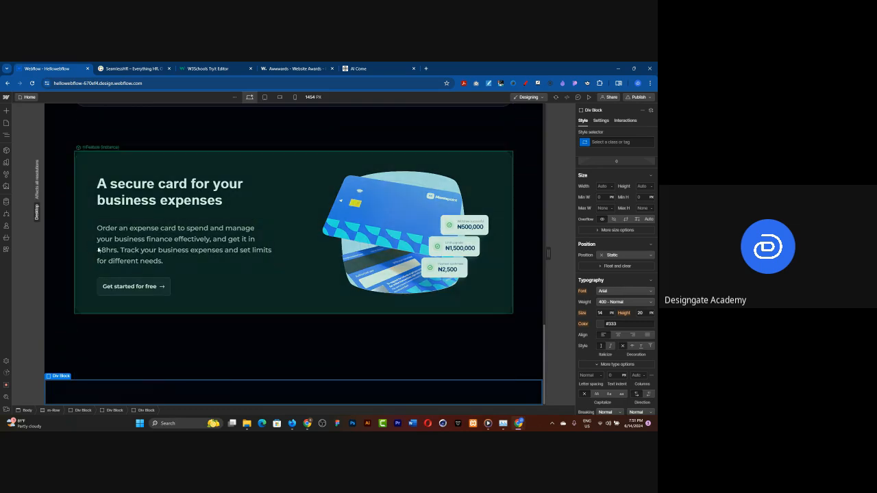
Apply the existing m-sec-Padding class to the outermost Div Block in the new m-Row section
{"action": "left_click", "coordinate": [10, 137]}
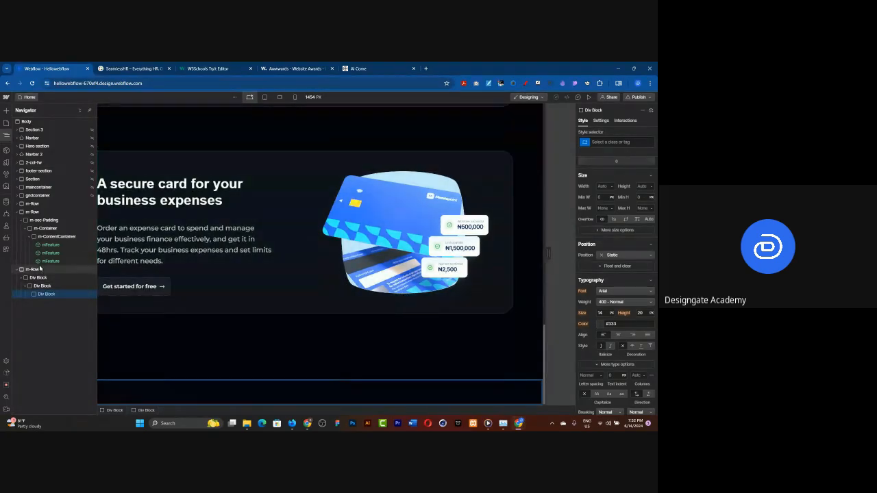
{"action": "left_click", "coordinate": [40, 268]}
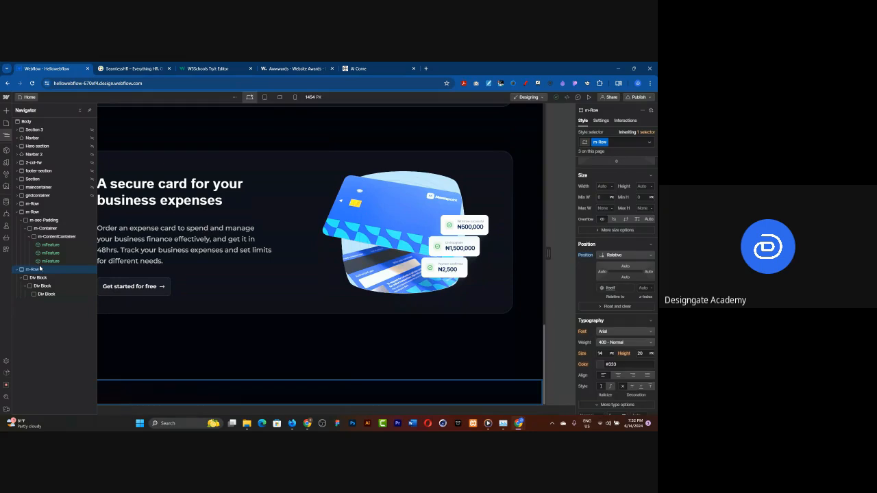
{"action": "left_click", "coordinate": [47, 285]}
{"action": "left_click", "coordinate": [46, 280]}
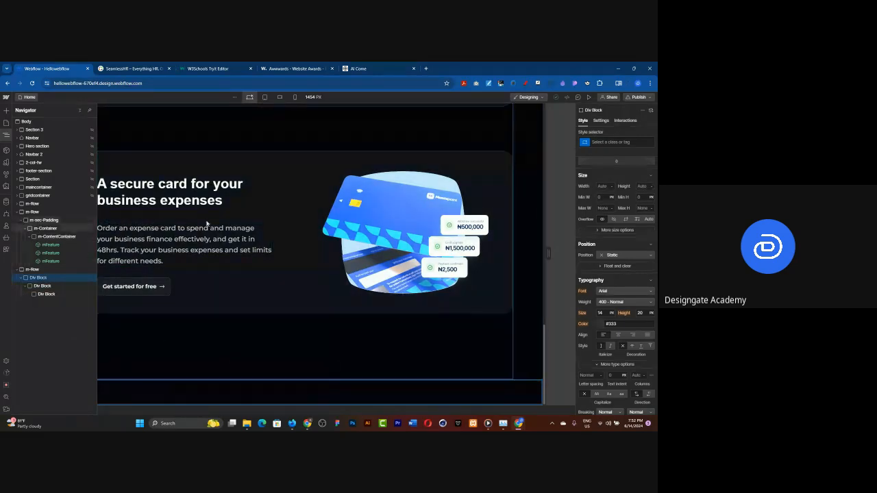
{"action": "left_click", "coordinate": [615, 142]}
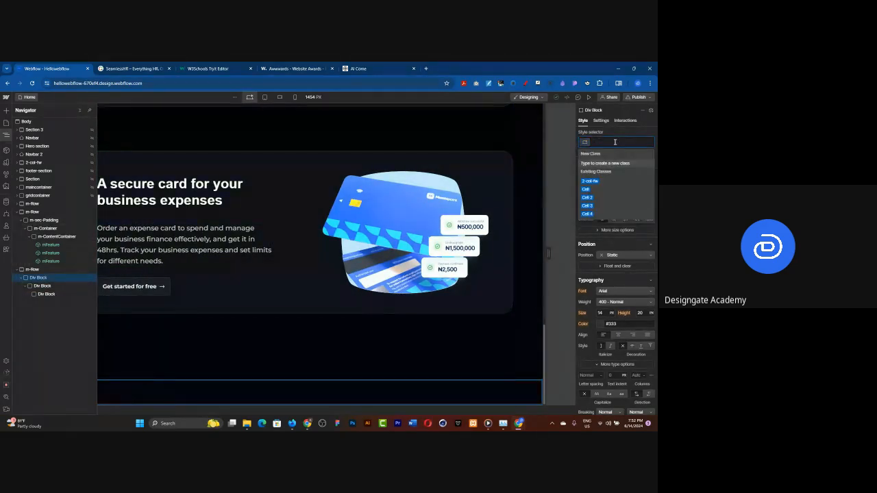
{"action": "type", "text": "m-sec"}
{"action": "left_click", "coordinate": [594, 181]}
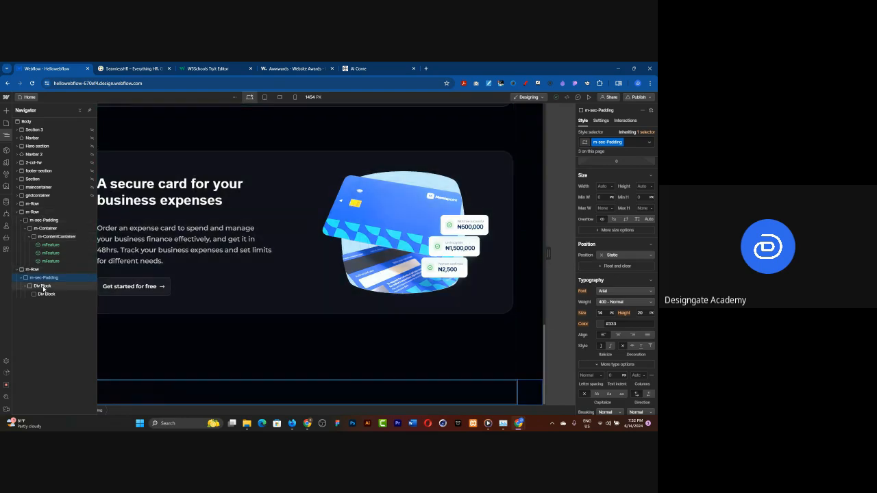
Apply the existing m-Container class to the Div Block directly inside the new section's m-sec-Padding
{"action": "left_click", "coordinate": [42, 286]}
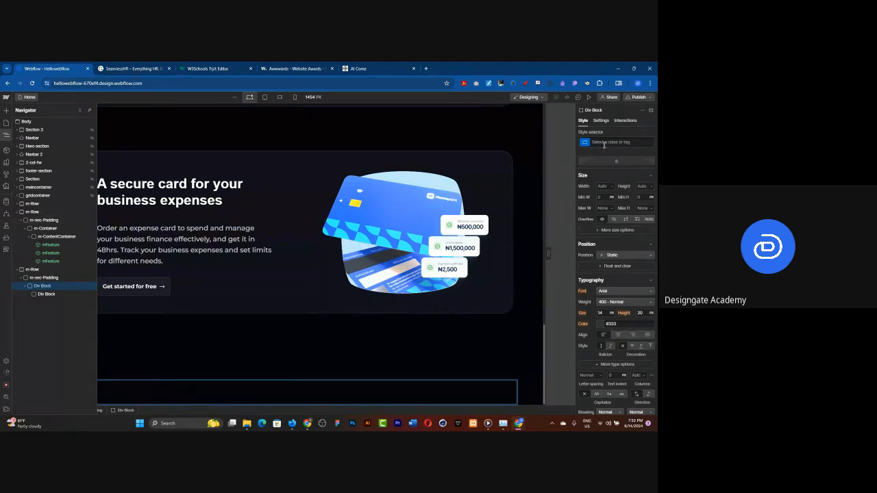
{"action": "left_click", "coordinate": [604, 142]}
{"action": "type", "text": "m-co"}
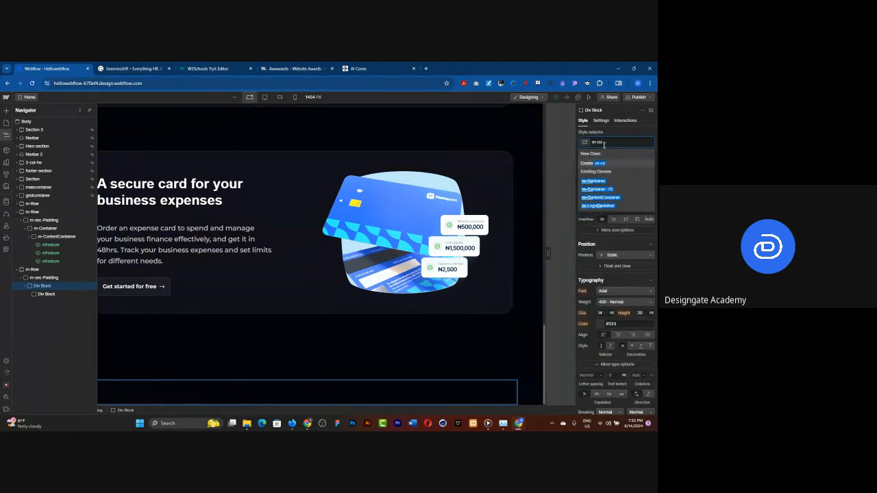
{"action": "left_click", "coordinate": [593, 181]}
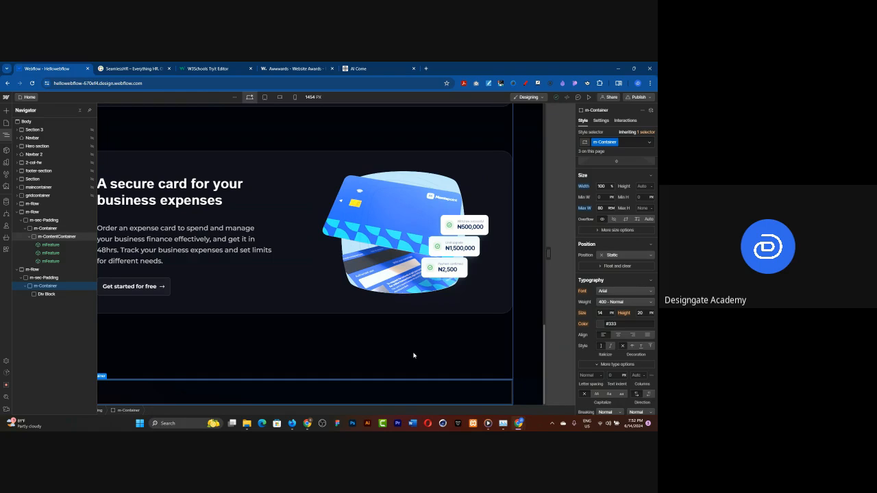
Apply the existing m-ContentContainer class to the innermost Div Block of the new section
{"action": "left_click", "coordinate": [44, 295]}
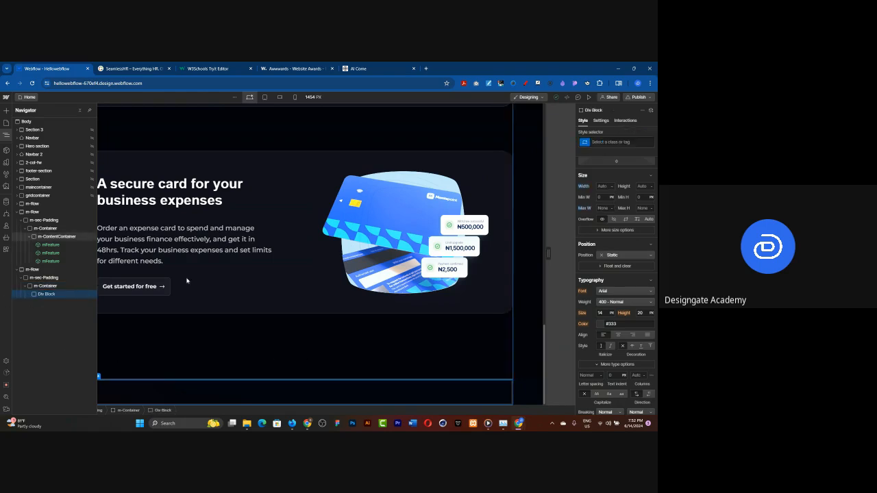
{"action": "left_click", "coordinate": [605, 142]}
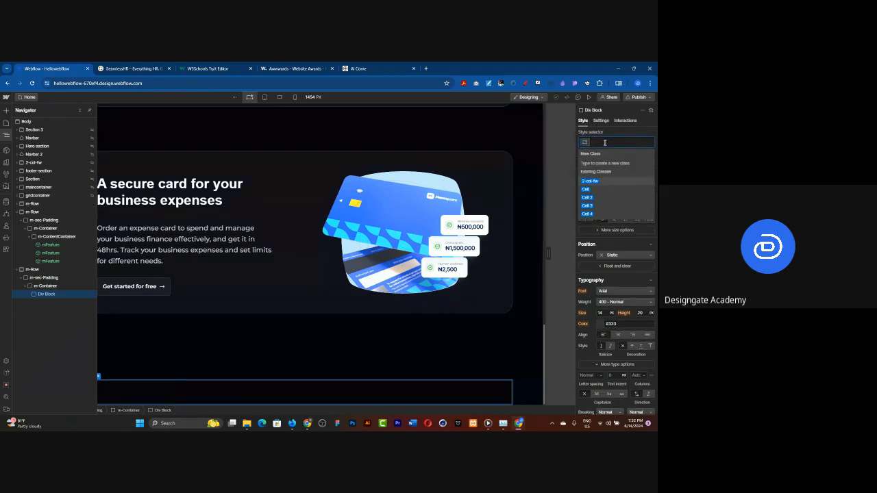
{"action": "type", "text": "m-co"}
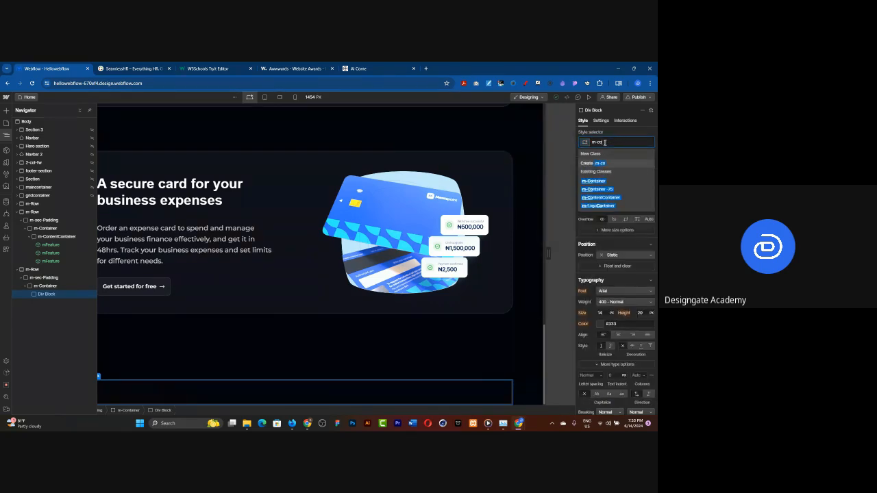
{"action": "left_click", "coordinate": [601, 198]}
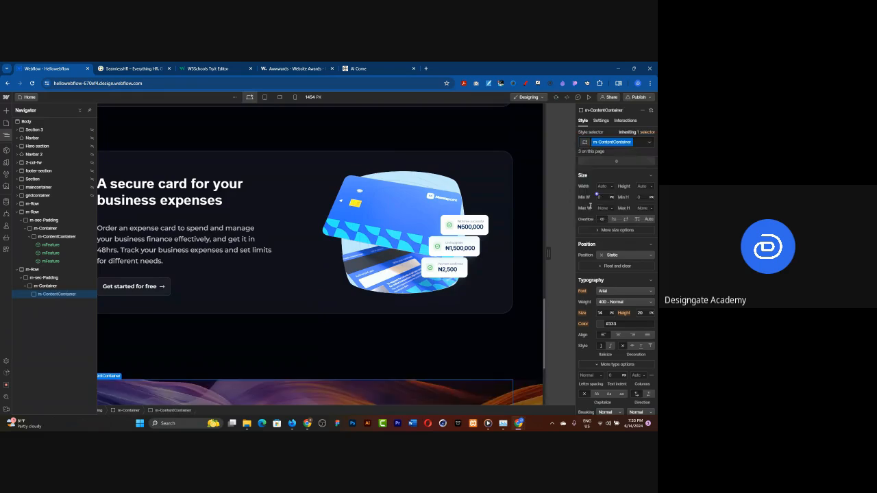
{"action": "scroll", "coordinate": [510, 295], "scroll_direction": "down", "scroll_amount": 3}
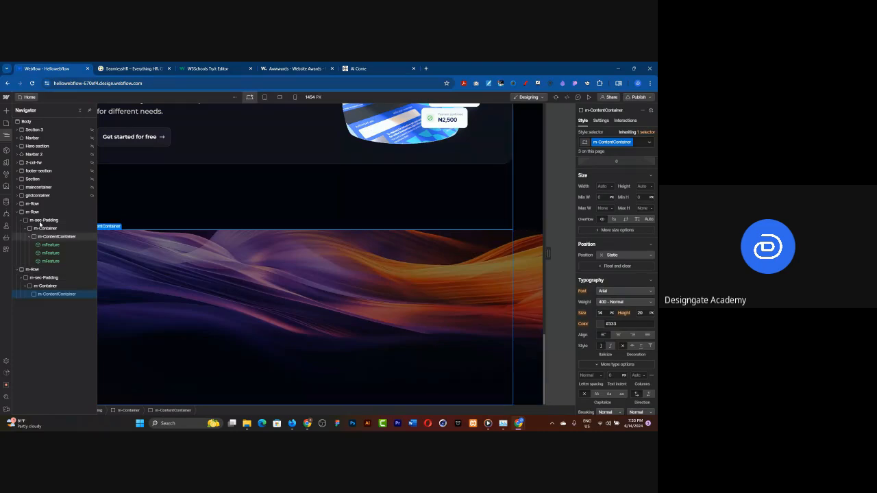
Check the existing m-Row's classes and add the same mSection combo class to the new m-Row
{"action": "left_click", "coordinate": [35, 212]}
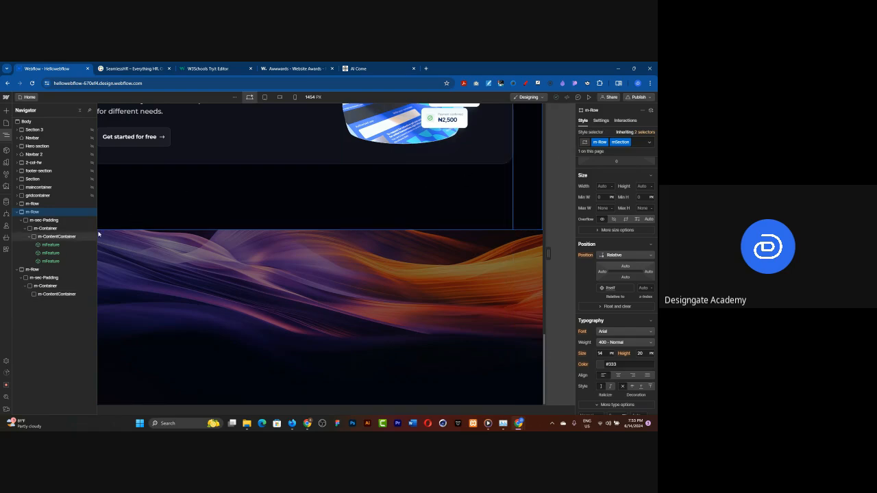
{"action": "left_click", "coordinate": [29, 271]}
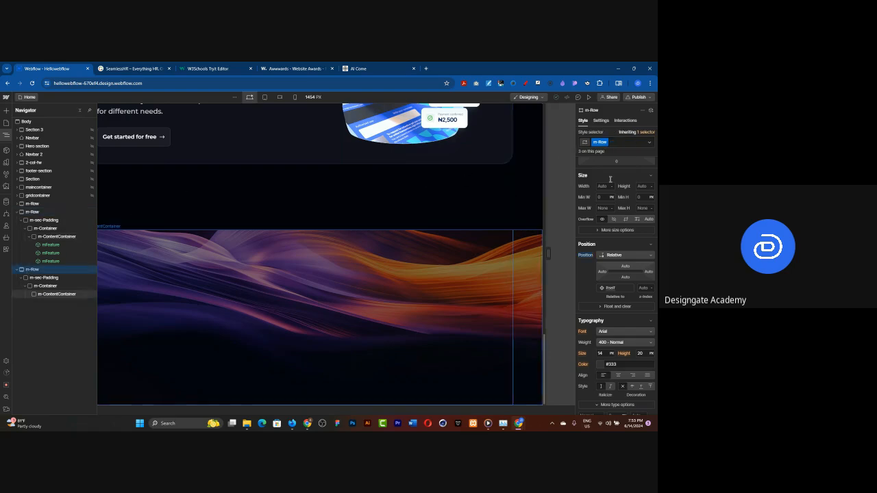
{"action": "left_click", "coordinate": [628, 142]}
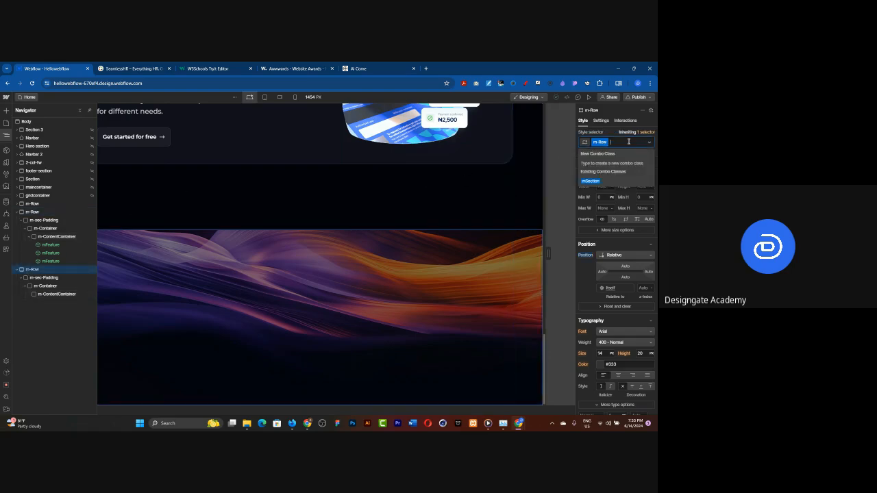
{"action": "left_click", "coordinate": [593, 181]}
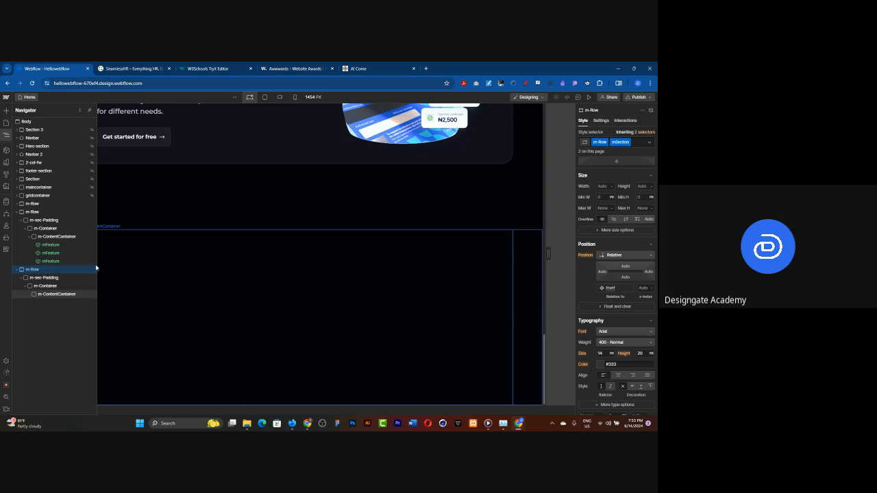
Insert a Tabs element inside the new section's m-ContentContainer
{"action": "left_click", "coordinate": [55, 293]}
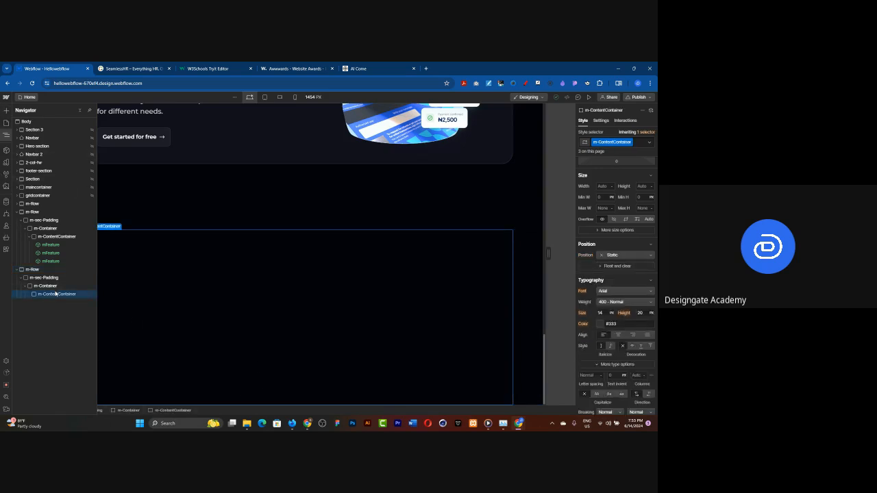
{"action": "scroll", "coordinate": [598, 249], "scroll_direction": "up", "scroll_amount": 2}
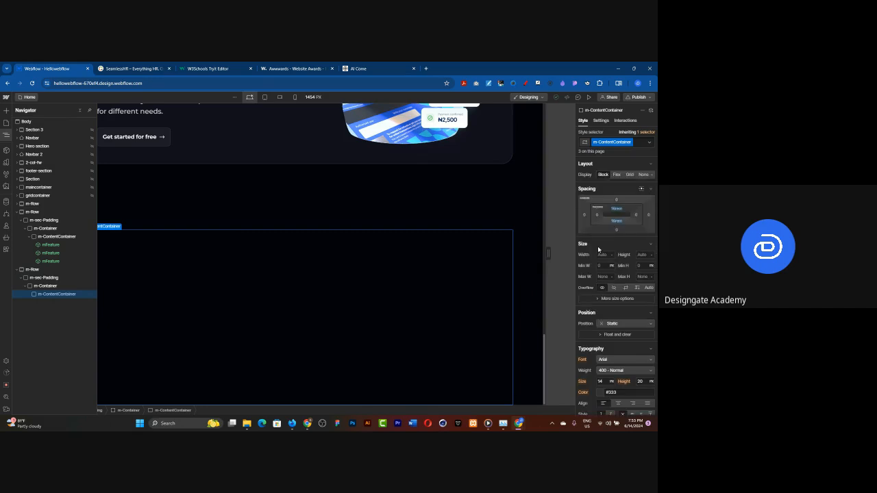
{"action": "left_click", "coordinate": [7, 110]}
{"action": "scroll", "coordinate": [31, 226], "scroll_direction": "down", "scroll_amount": 5}
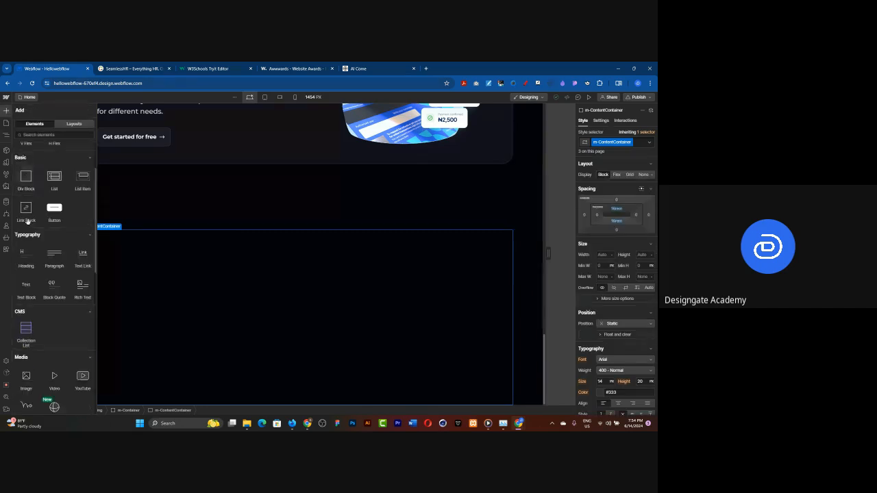
{"action": "scroll", "coordinate": [31, 227], "scroll_direction": "down", "scroll_amount": 3}
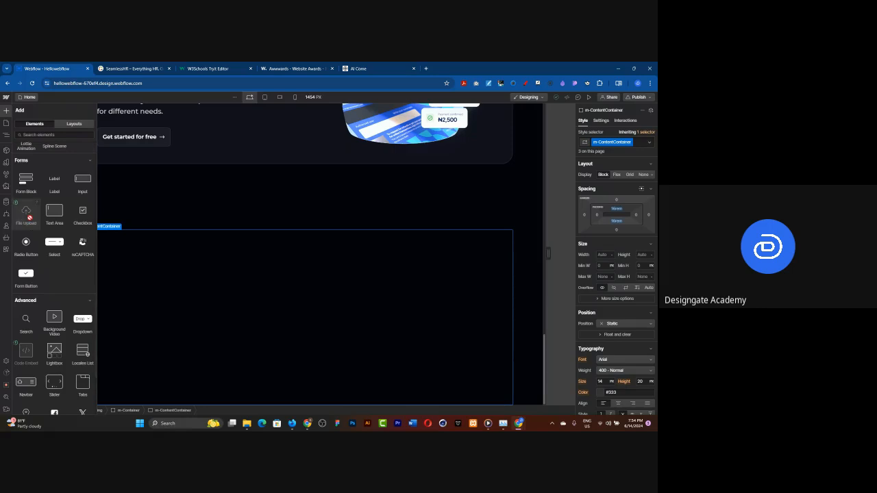
{"action": "scroll", "coordinate": [29, 217], "scroll_direction": "down", "scroll_amount": 2}
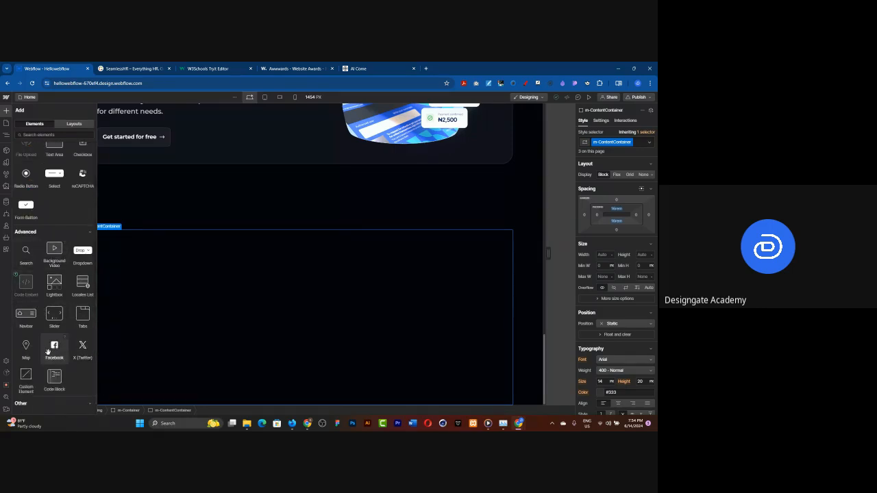
{"action": "scroll", "coordinate": [40, 294], "scroll_direction": "down", "scroll_amount": 1}
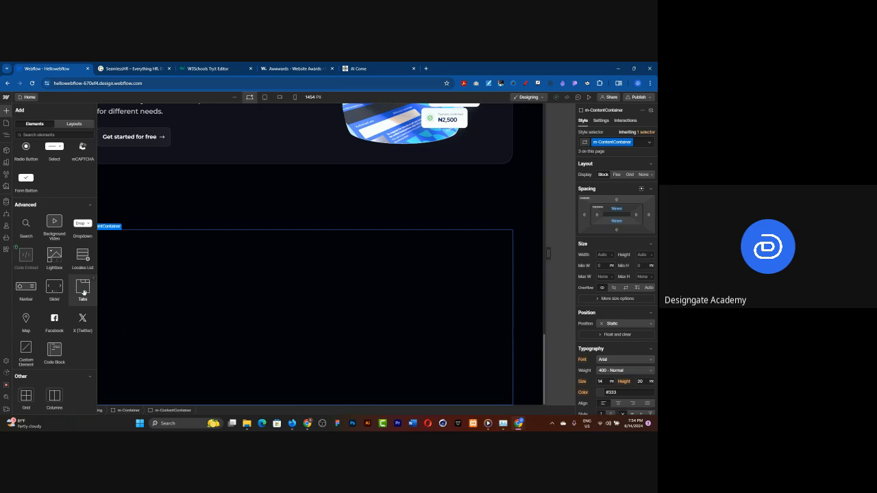
{"action": "left_click_drag", "start_coordinate": [83, 292], "coordinate": [168, 291]}
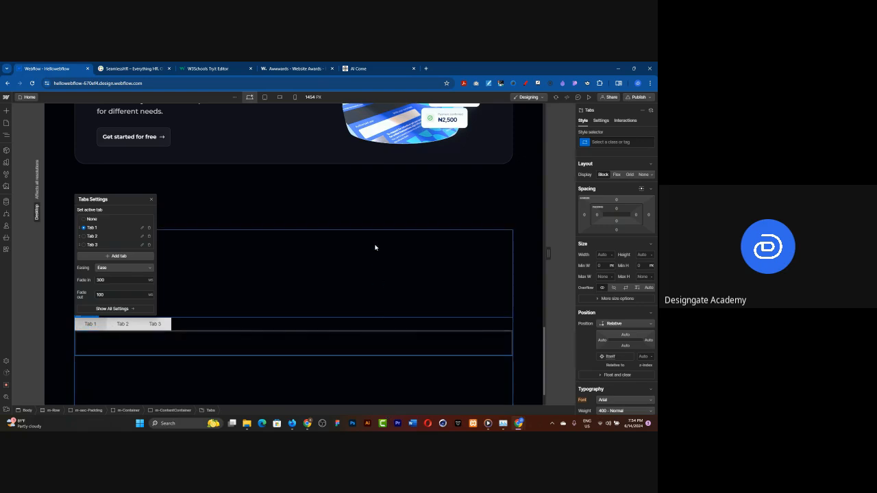
Try Tab 2 as the active tab, set it back to Tab 1, and add a fourth tab
{"action": "scroll", "coordinate": [374, 247], "scroll_direction": "down", "scroll_amount": 1}
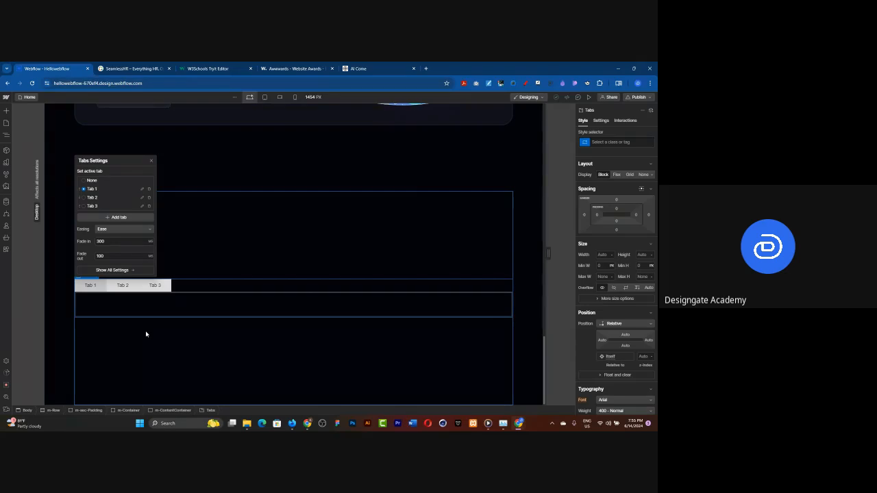
{"action": "left_click", "coordinate": [88, 199]}
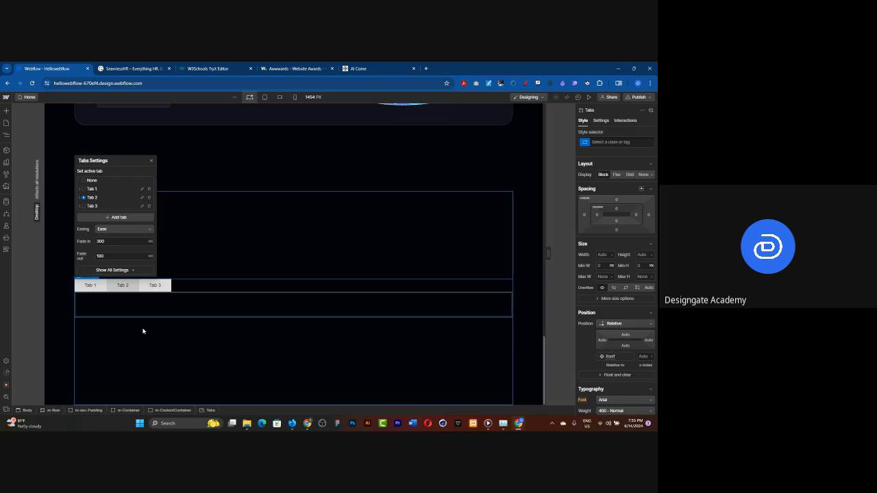
{"action": "left_click", "coordinate": [88, 191]}
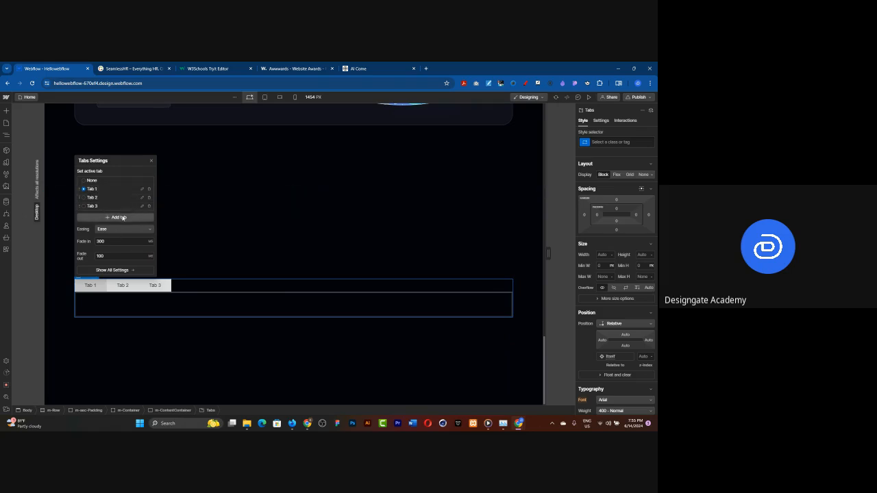
{"action": "left_click", "coordinate": [121, 218]}
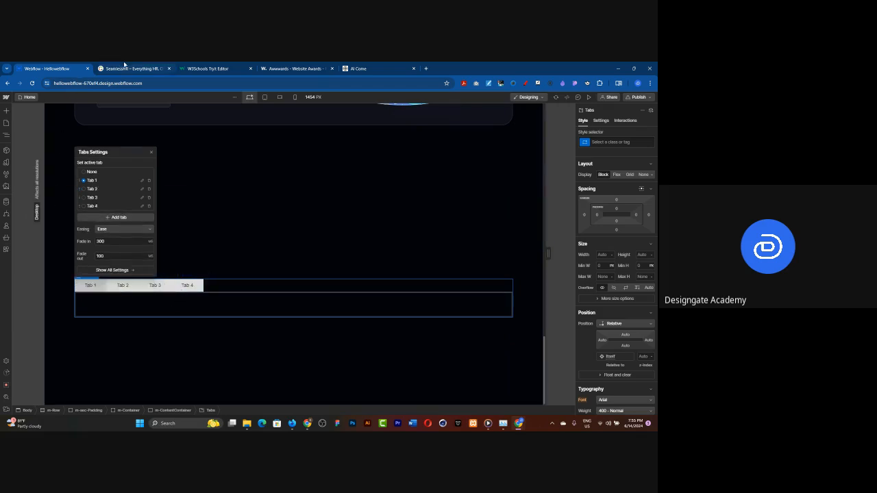
Check the tab row on the SeamlessHR page, then return to the Webflow page and add a fifth tab
{"action": "key", "text": "ctrl+Tab"}
{"action": "scroll", "coordinate": [229, 164], "scroll_direction": "down", "scroll_amount": 1}
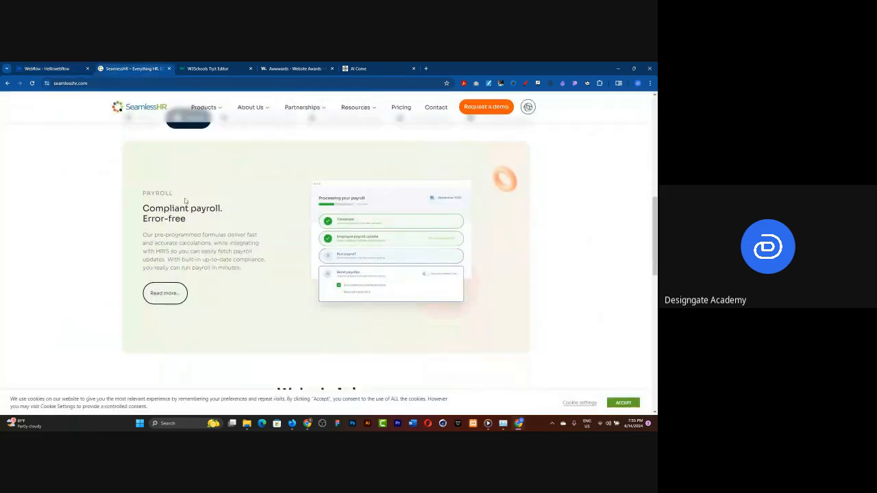
{"action": "scroll", "coordinate": [145, 210], "scroll_direction": "up", "scroll_amount": 2}
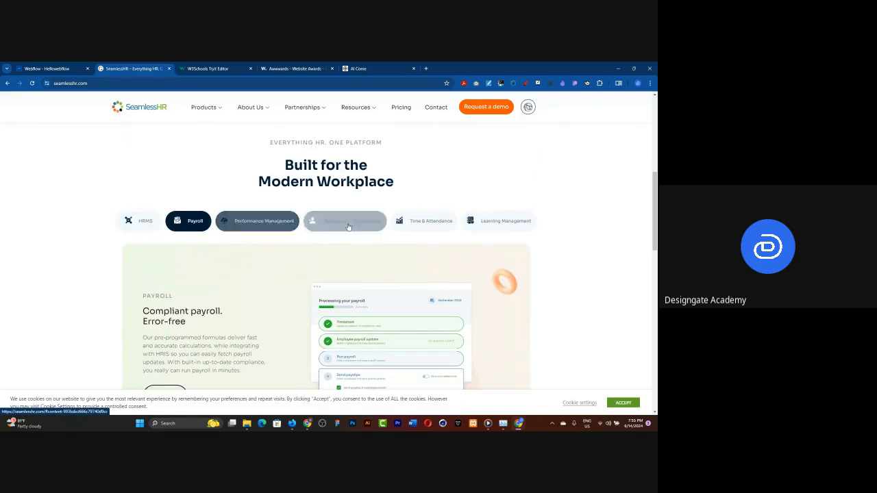
{"action": "key", "text": "ctrl+shift+Tab"}
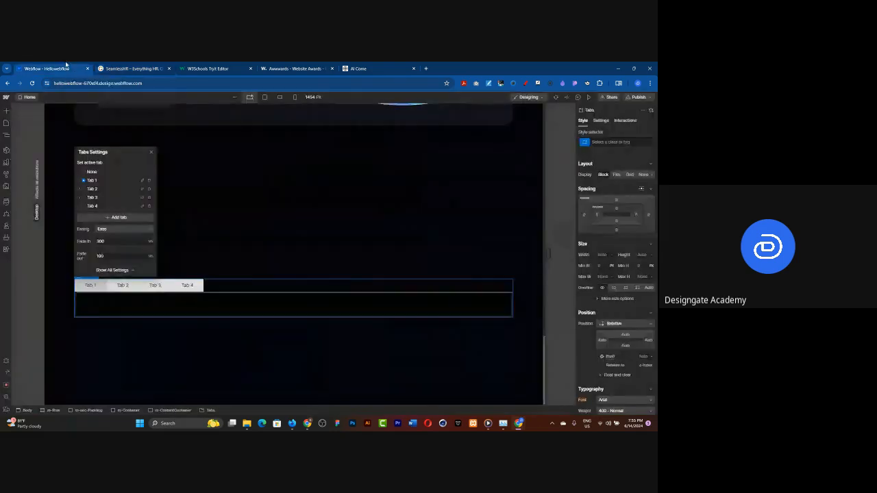
{"action": "left_click", "coordinate": [116, 219]}
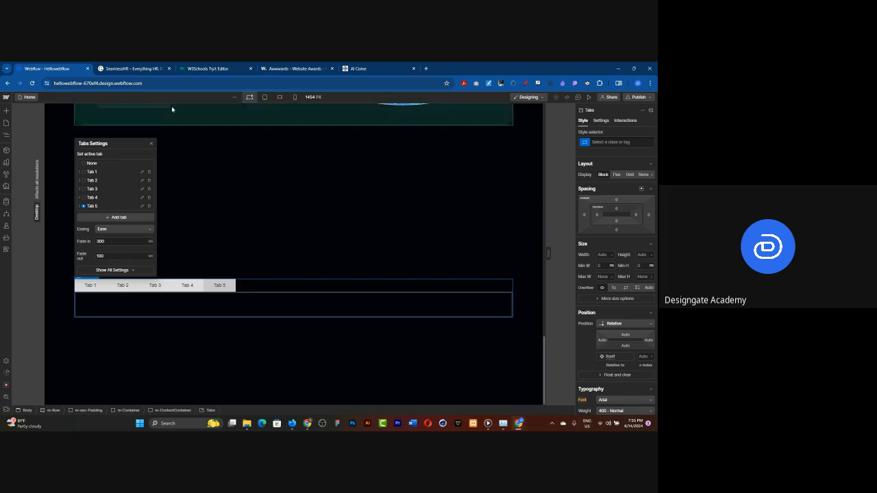
{"action": "left_click", "coordinate": [151, 144]}
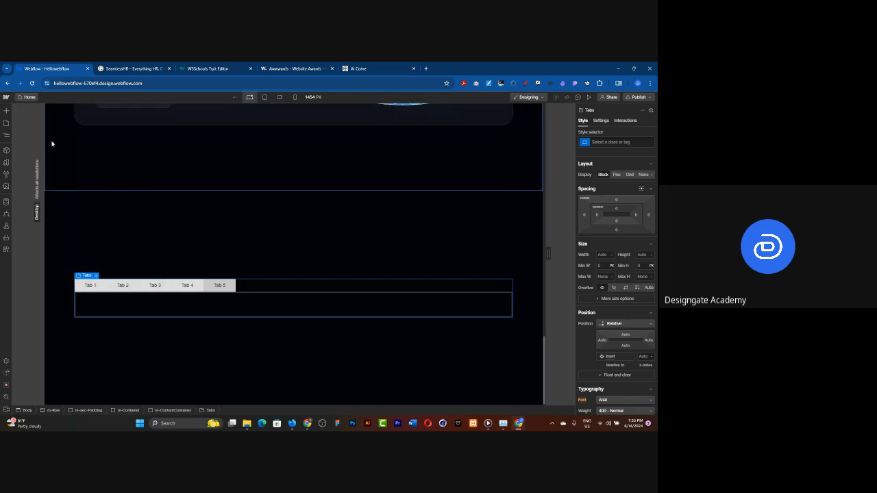
Expand the Tabs element's hierarchy and select its Tabs Menu
{"action": "left_click", "coordinate": [5, 137]}
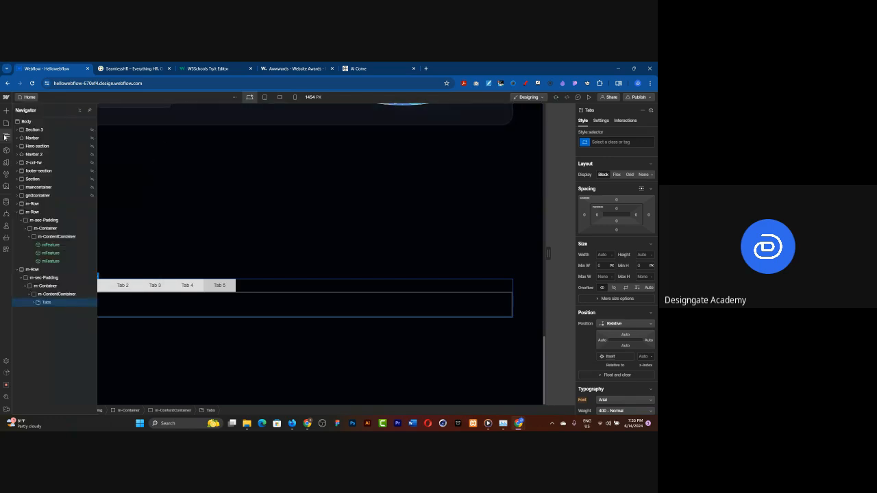
{"action": "left_click", "coordinate": [32, 302]}
{"action": "left_click", "coordinate": [55, 310]}
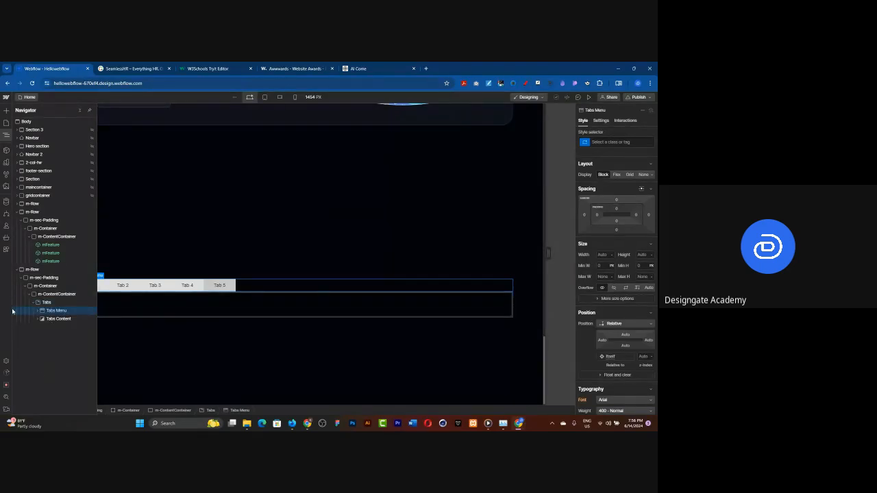
Compare the Tabs Content and Tabs Menu elements by selecting each in the hierarchy
{"action": "left_click", "coordinate": [55, 318]}
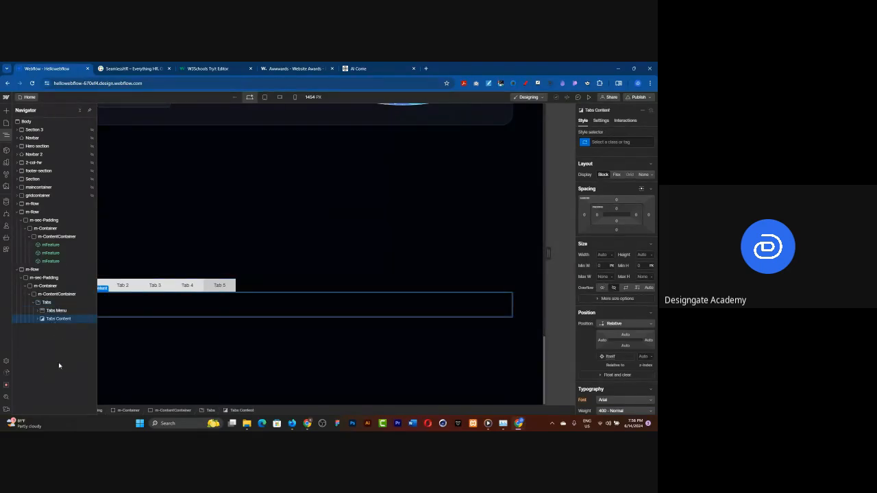
{"action": "left_click", "coordinate": [47, 310]}
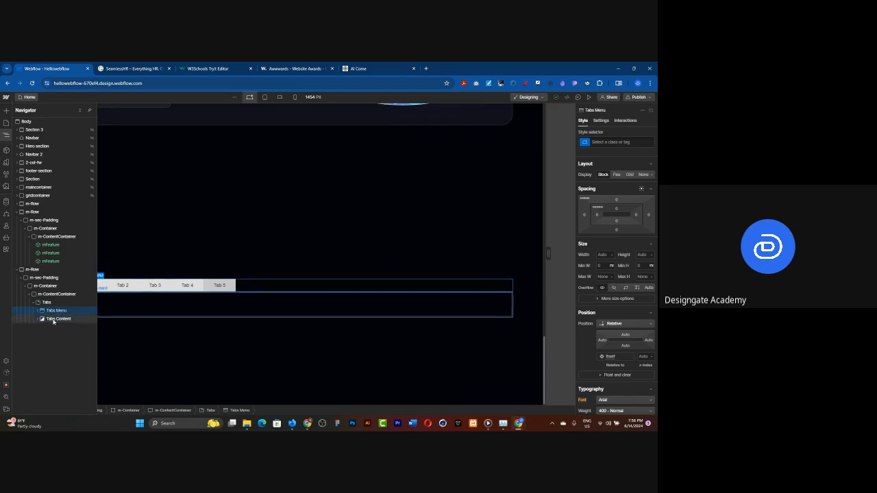
{"action": "left_click", "coordinate": [55, 319]}
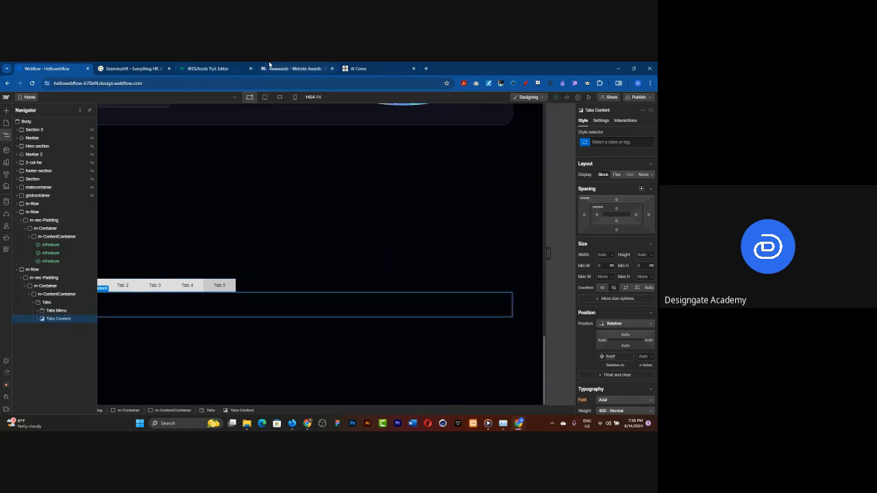
Switch to the SeamlessHR page and examine how its HRMS, Payroll, Performance Management and Recruitment Management tabs change the content below
{"action": "left_click", "coordinate": [135, 68]}
{"action": "left_click", "coordinate": [141, 228]}
{"action": "left_click", "coordinate": [183, 228]}
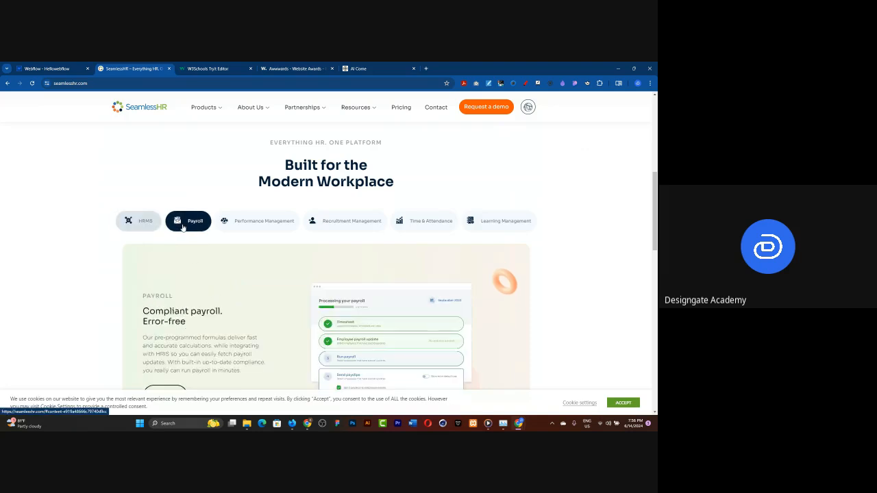
{"action": "left_click", "coordinate": [254, 228]}
{"action": "left_click", "coordinate": [343, 225]}
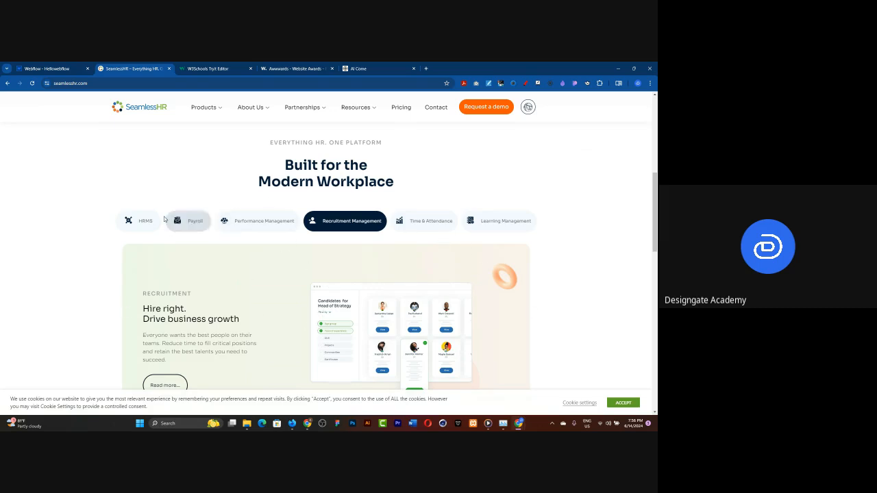
{"action": "left_click", "coordinate": [26, 68]}
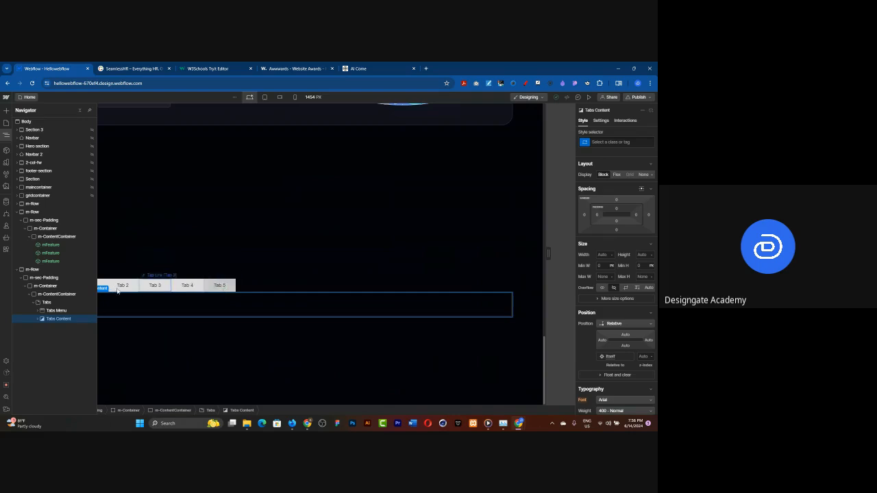
{"action": "left_click", "coordinate": [128, 65]}
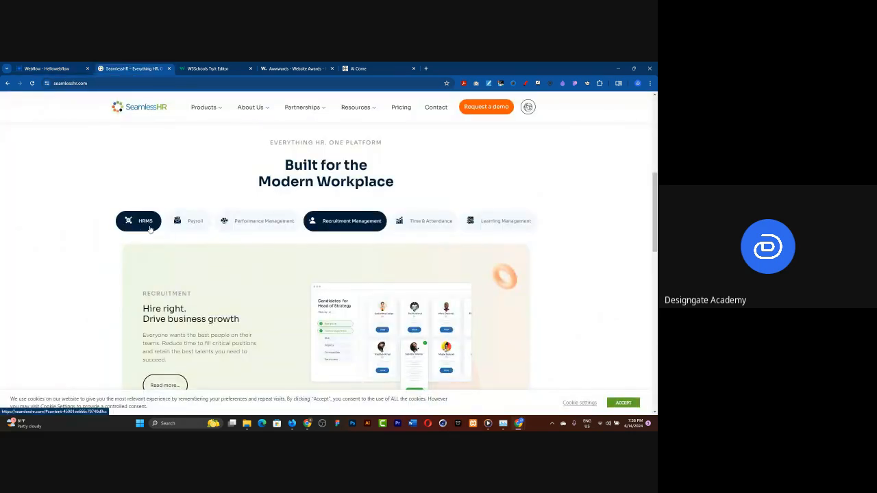
Return to the Webflow page and change the first tab's text to HRMS
{"action": "left_click", "coordinate": [63, 68]}
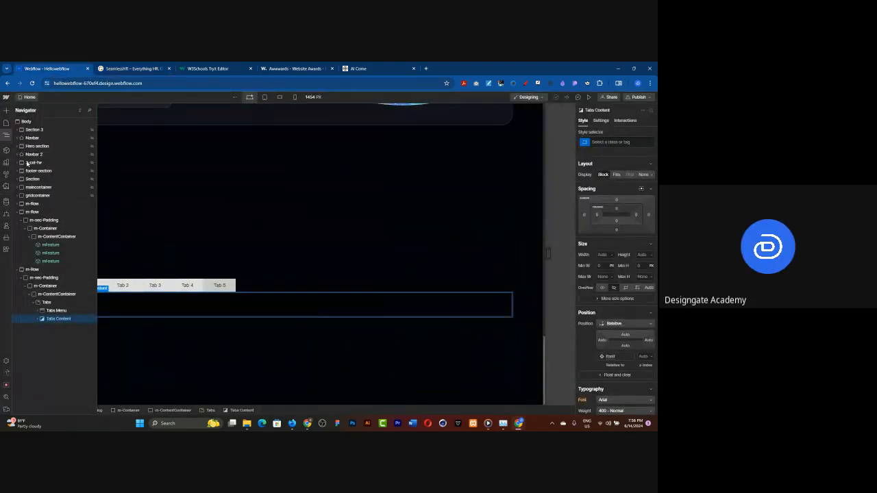
{"action": "left_click", "coordinate": [6, 135]}
{"action": "left_click", "coordinate": [89, 285]}
{"action": "double_click", "coordinate": [90, 285]}
{"action": "type", "text": "HRMS"}
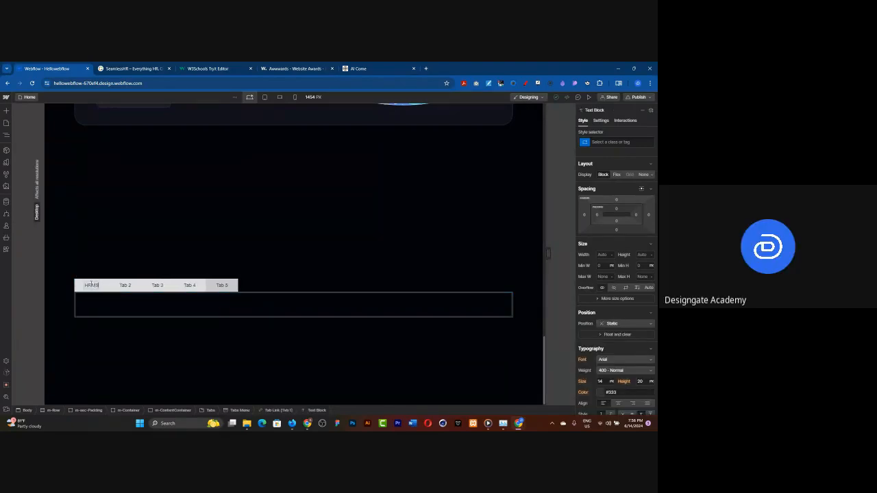
Using the SeamlessHR labels, change the second tab's text to Payroll and the third tab's to Performance Management
{"action": "left_click", "coordinate": [117, 67]}
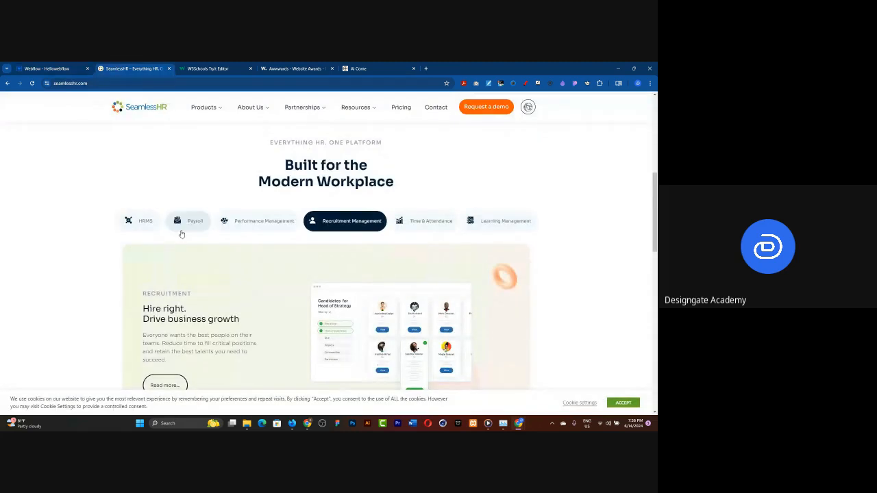
{"action": "left_click", "coordinate": [48, 69]}
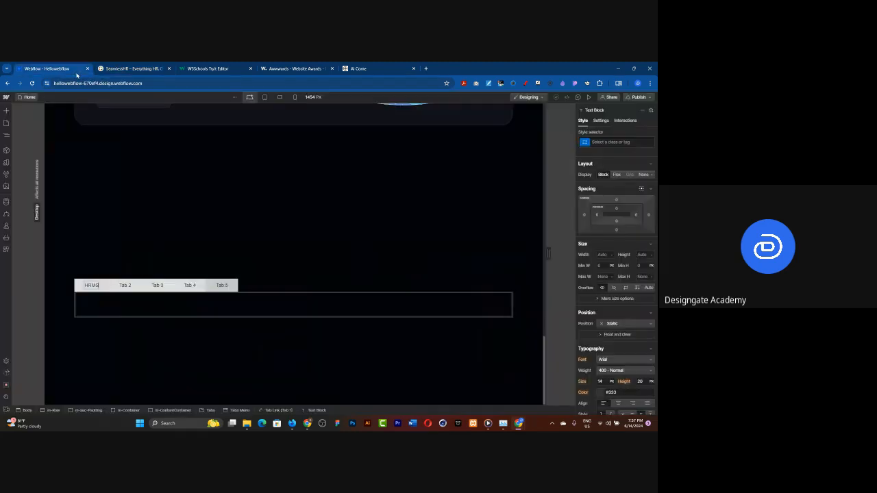
{"action": "double_click", "coordinate": [124, 285]}
{"action": "type", "text": "Payroll"}
{"action": "double_click", "coordinate": [160, 286]}
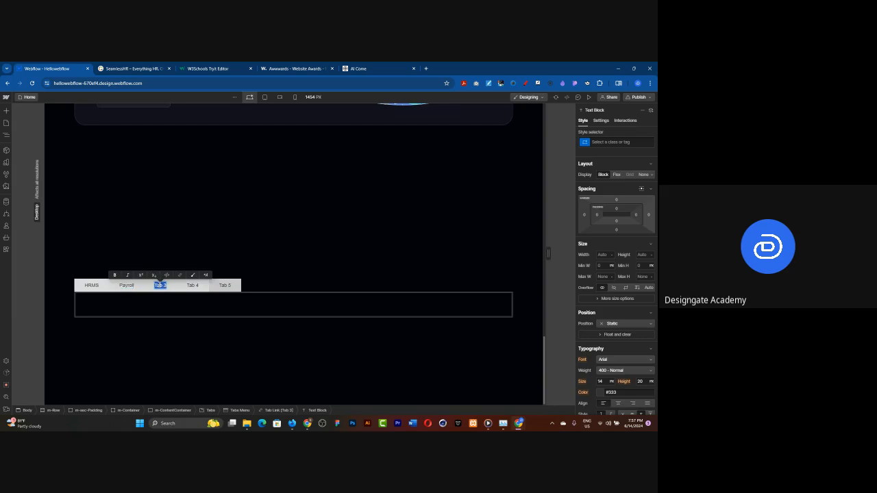
{"action": "type", "text": "Performance Management"}
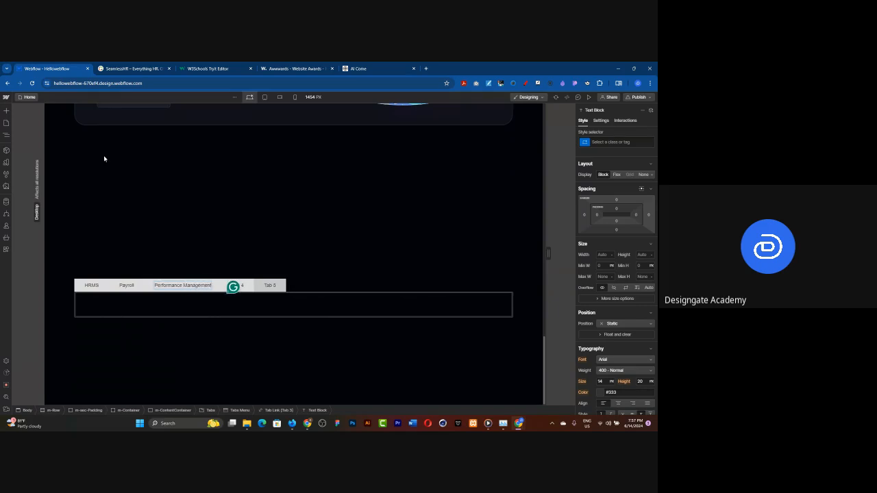
Check the remaining labels on the SeamlessHR page and change the fourth Webflow tab's text to Time & Attendance
{"action": "left_click", "coordinate": [124, 70]}
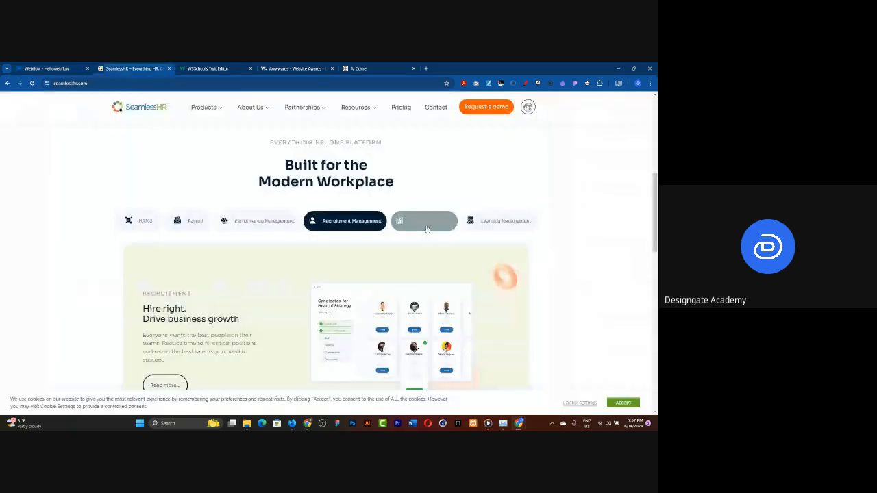
{"action": "left_click", "coordinate": [72, 69]}
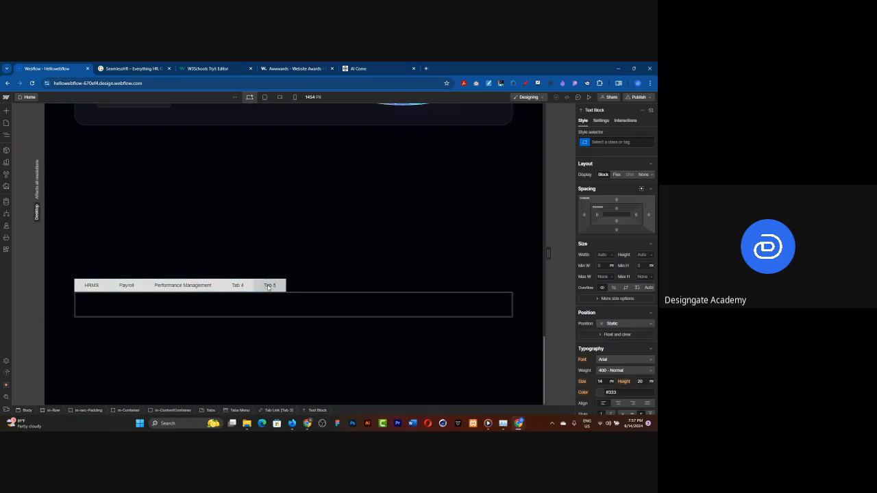
{"action": "double_click", "coordinate": [239, 285]}
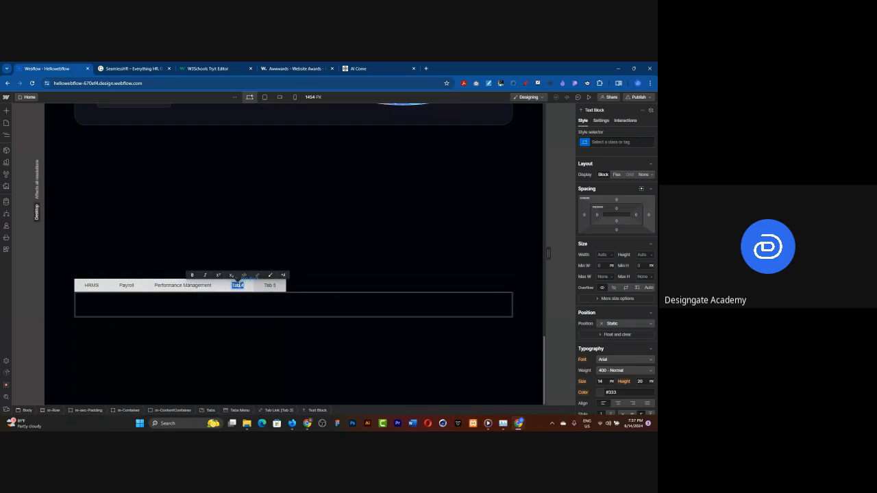
{"action": "type", "text": "Time"}
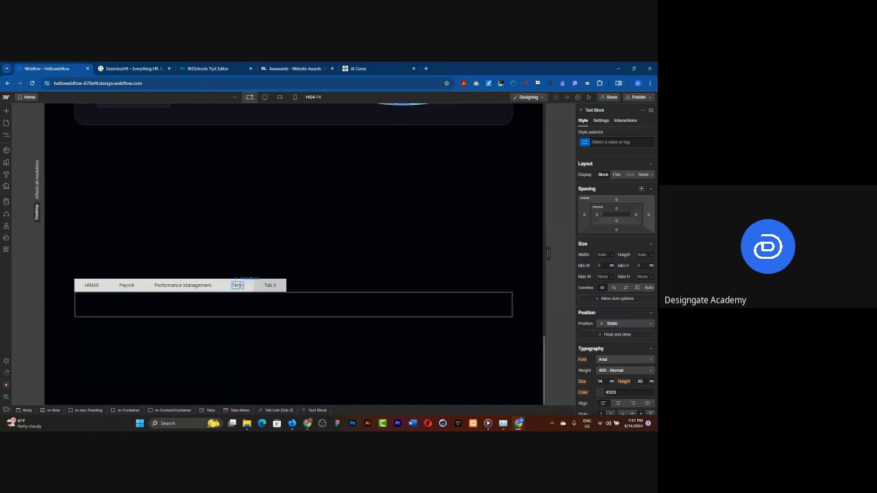
{"action": "type", "text": " Management"}
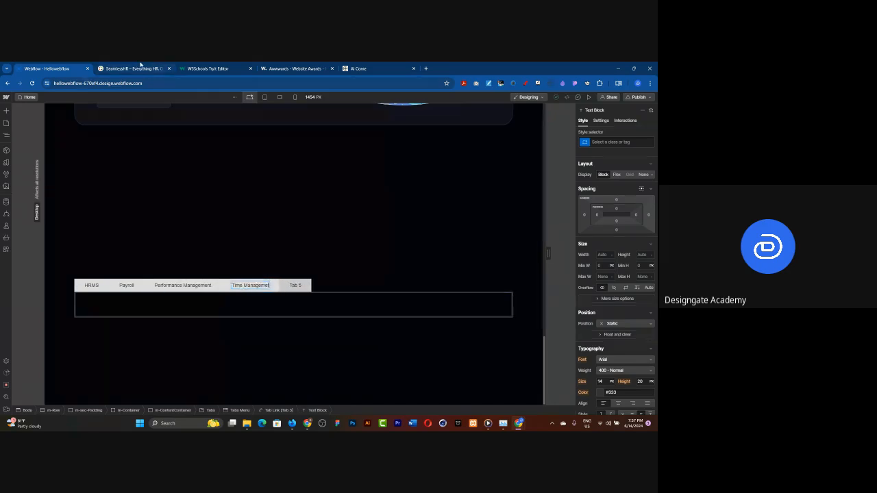
{"action": "left_click", "coordinate": [131, 68]}
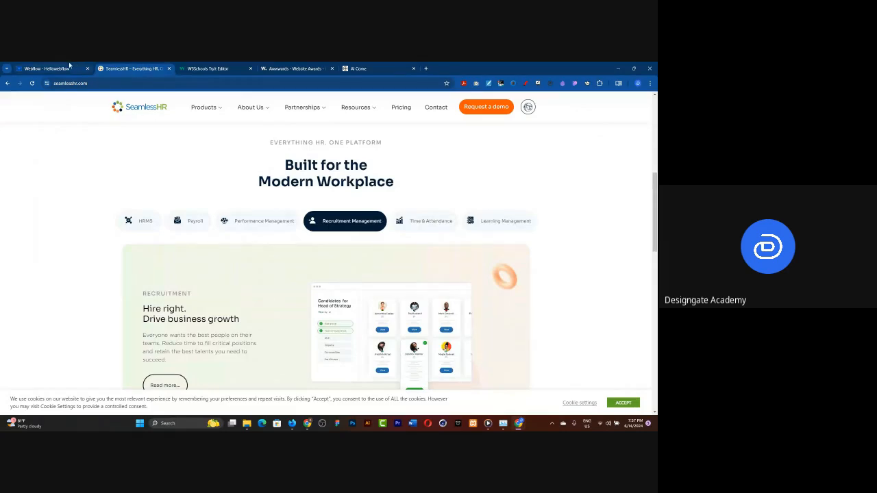
{"action": "left_click", "coordinate": [69, 68]}
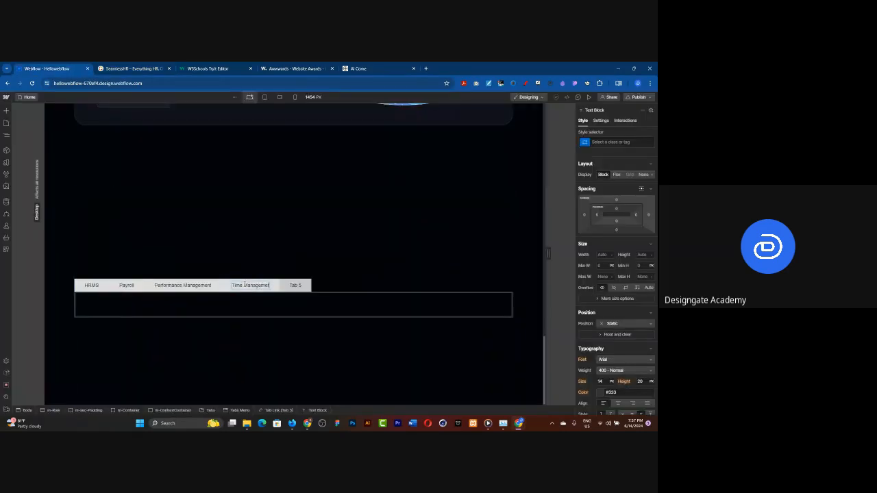
{"action": "double_click", "coordinate": [273, 288]}
{"action": "type", "text": "&"}
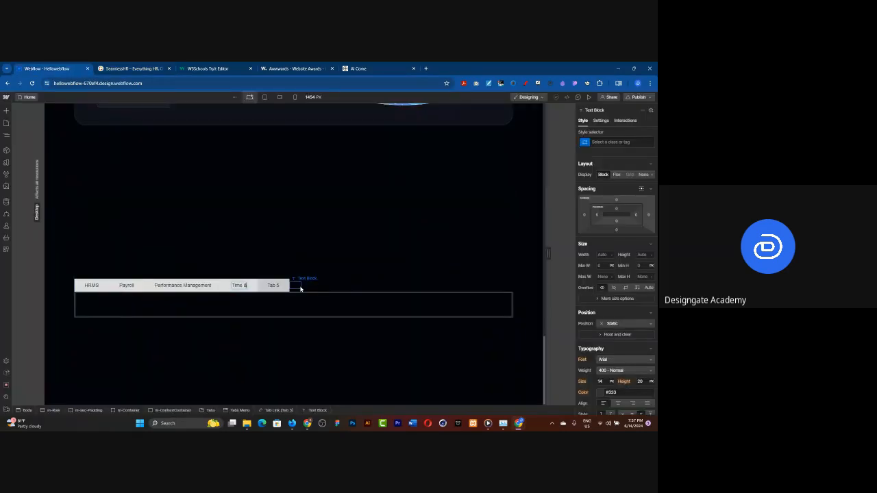
{"action": "type", "text": " Attendance"}
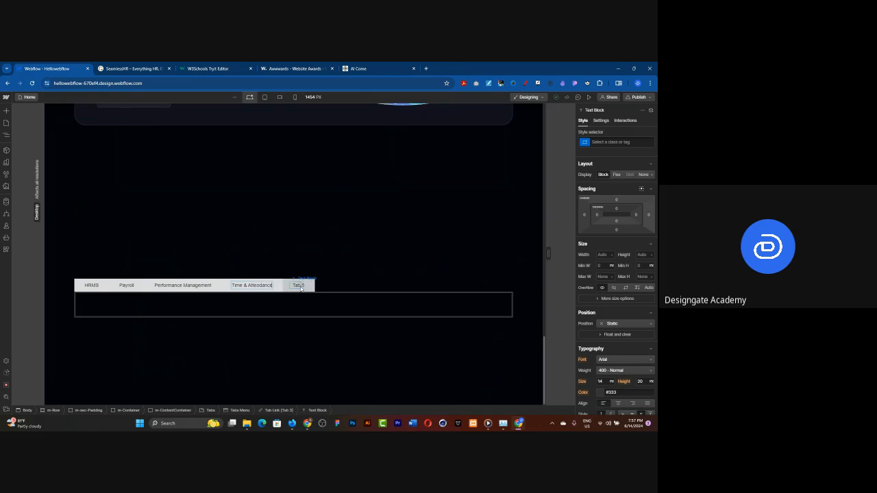
Change the fifth tab's text to Learning Management
{"action": "left_click", "coordinate": [300, 288]}
{"action": "double_click", "coordinate": [299, 285]}
{"action": "type", "text": "Learning Management"}
{"action": "key", "text": "BackSpace"}
{"action": "key", "text": "BackSpace"}
{"action": "key", "text": "BackSpace"}
{"action": "key", "text": "BackSpace"}
{"action": "key", "text": "BackSpace"}
{"action": "key", "text": "BackSpace"}
{"action": "key", "text": "BackSpace"}
{"action": "type", "text": "agemen"}
{"action": "key", "text": "BackSpace"}
{"action": "key", "text": "BackSpace"}
{"action": "key", "text": "BackSpace"}
{"action": "type", "text": "mt"}
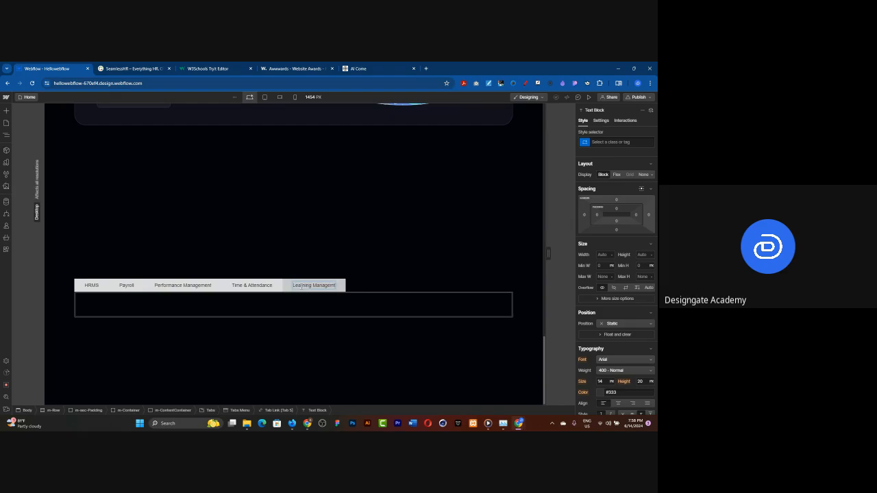
{"action": "key", "text": "BackSpace"}
{"action": "type", "text": "ent"}
{"action": "key", "text": "Escape"}
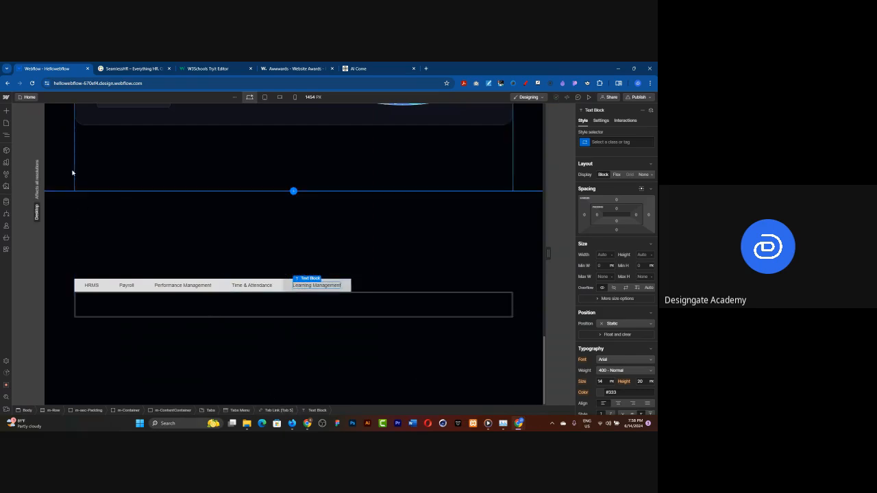
Inspect the first Tab Link and its Text Block, and compare them with the icon-and-label tabs on the SeamlessHR page
{"action": "left_click", "coordinate": [6, 135]}
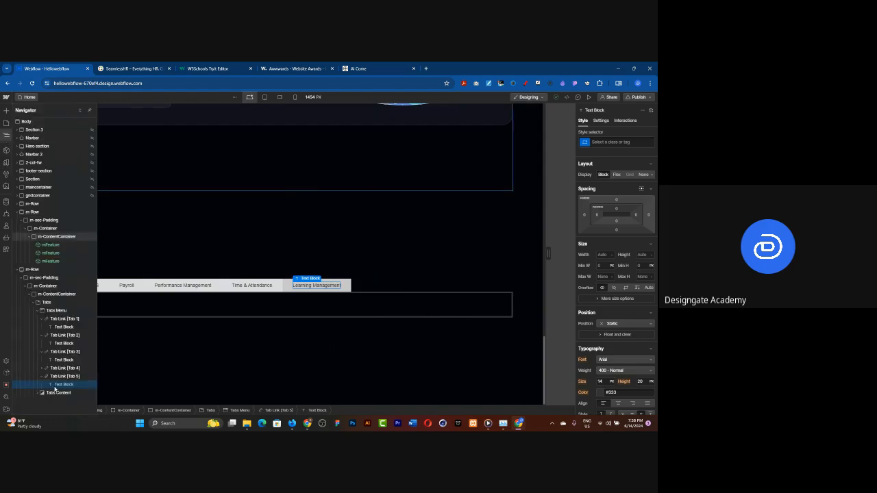
{"action": "left_click", "coordinate": [59, 320]}
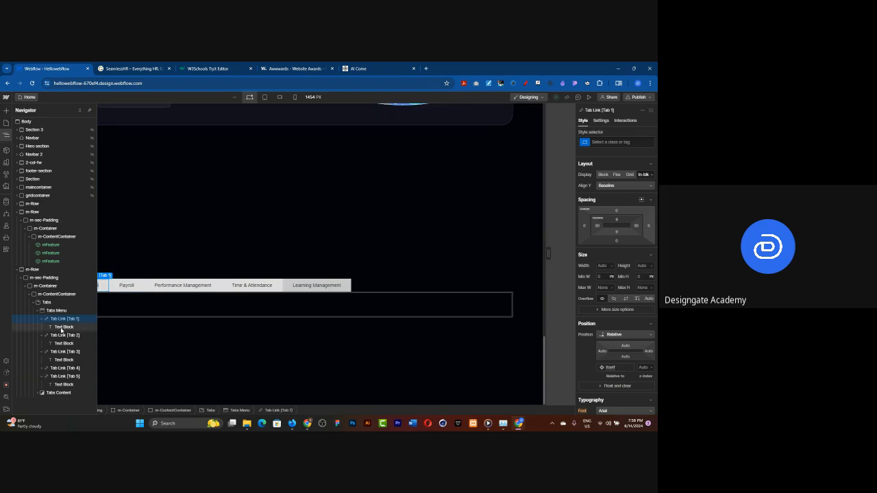
{"action": "left_click", "coordinate": [63, 329]}
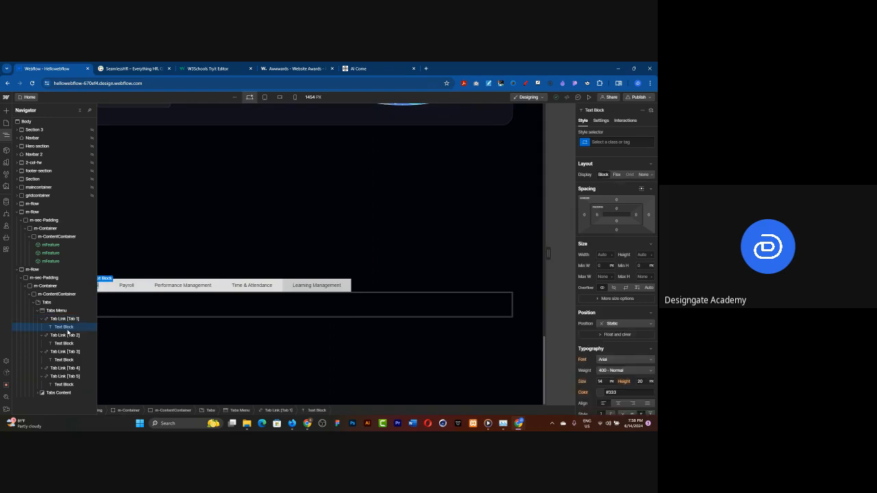
{"action": "left_click", "coordinate": [132, 70]}
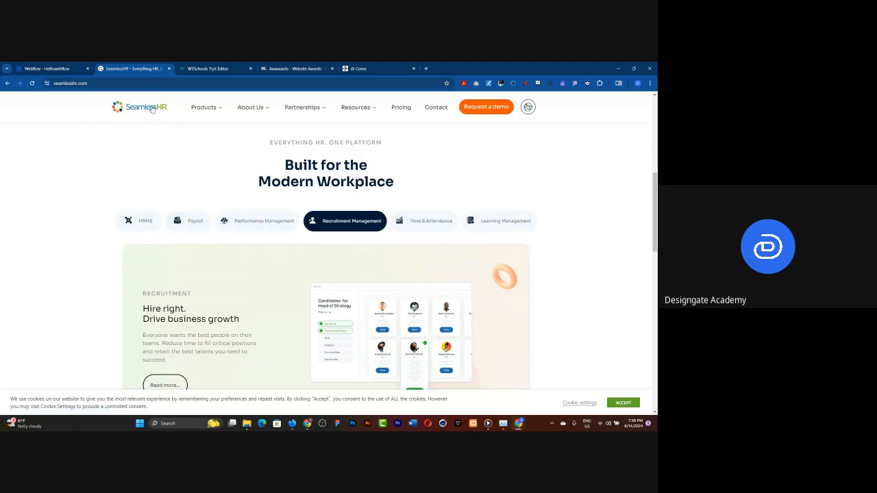
{"action": "left_click", "coordinate": [42, 69]}
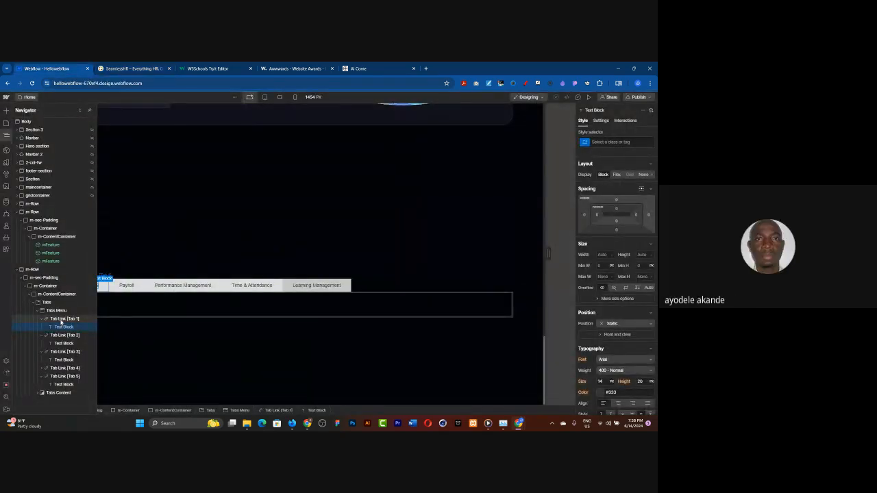
Insert the black diagonal-arrow image from the site's assets into the first tab link, beneath the HRMS text
{"action": "left_click", "coordinate": [6, 134]}
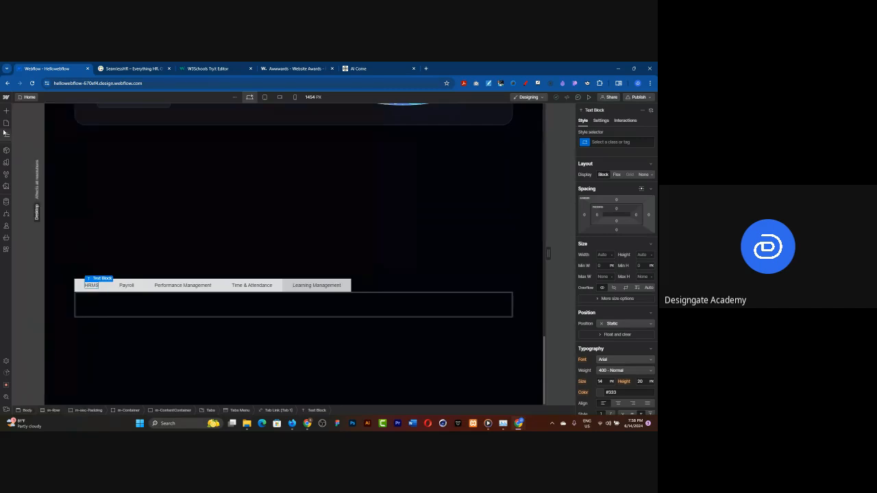
{"action": "left_click", "coordinate": [5, 187]}
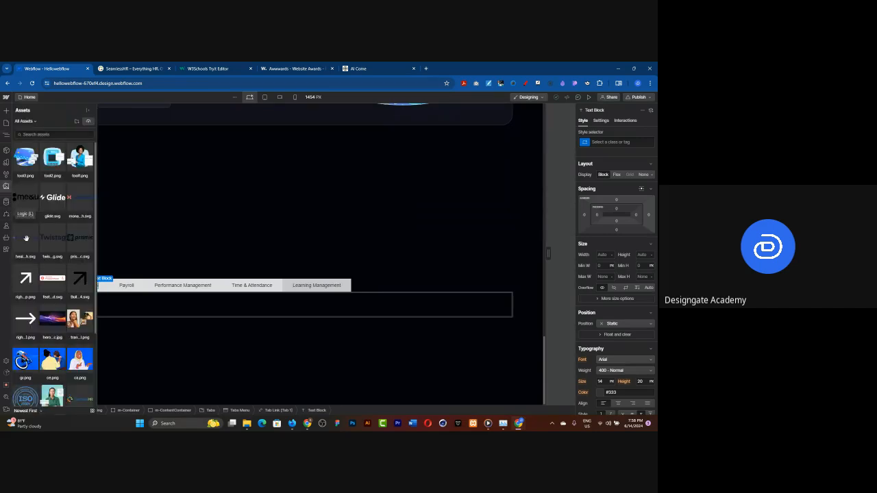
{"action": "scroll", "coordinate": [51, 281], "scroll_direction": "down", "scroll_amount": 3}
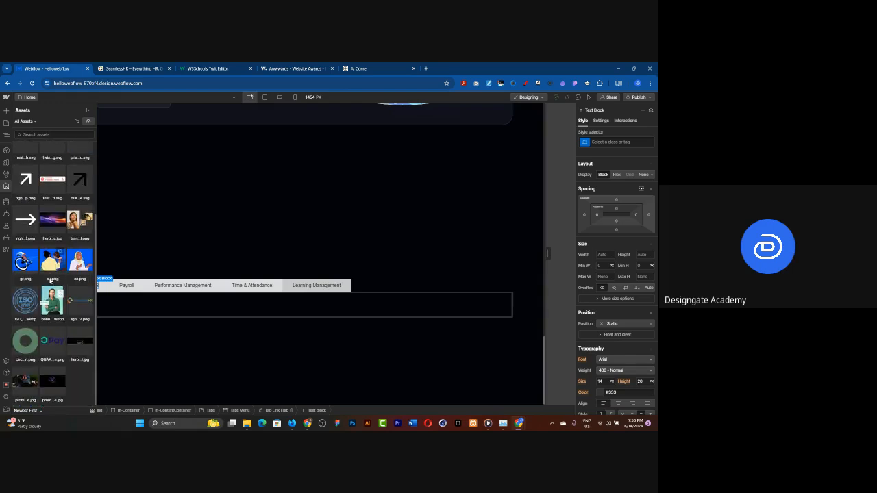
{"action": "scroll", "coordinate": [41, 272], "scroll_direction": "up", "scroll_amount": 1}
{"action": "scroll", "coordinate": [41, 272], "scroll_direction": "down", "scroll_amount": 1}
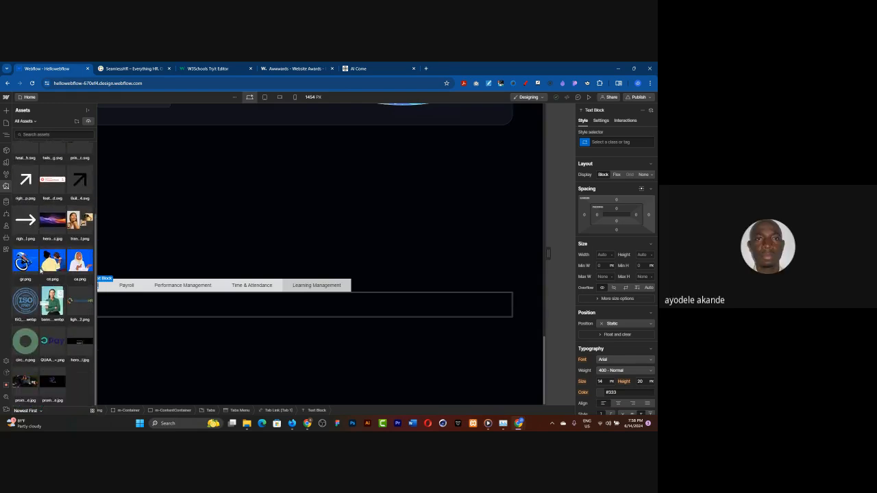
{"action": "scroll", "coordinate": [42, 272], "scroll_direction": "up", "scroll_amount": 1}
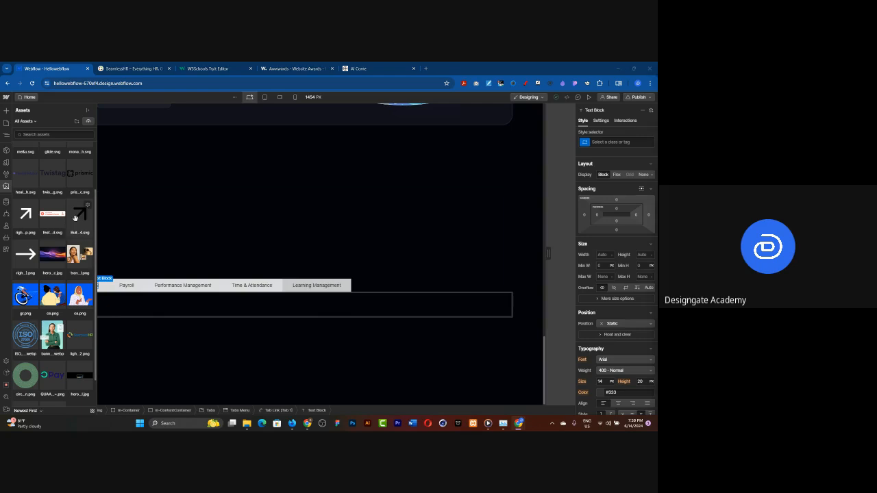
{"action": "left_click_drag", "start_coordinate": [106, 291], "coordinate": [105, 291]}
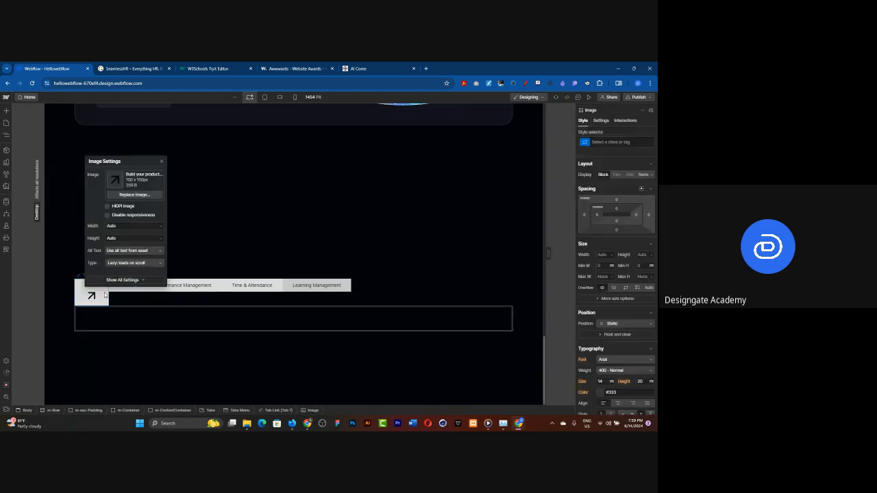
Inspect the first tab link's nested elements and its display setting
{"action": "left_click", "coordinate": [147, 313]}
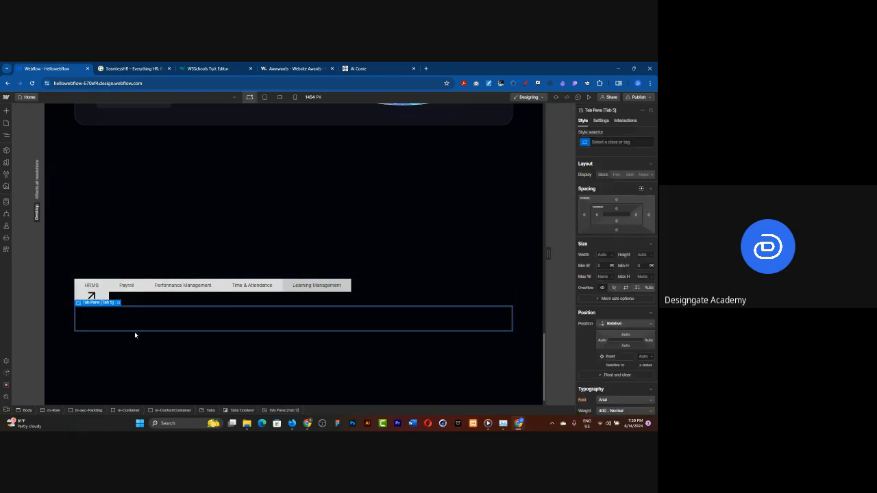
{"action": "left_click", "coordinate": [6, 137]}
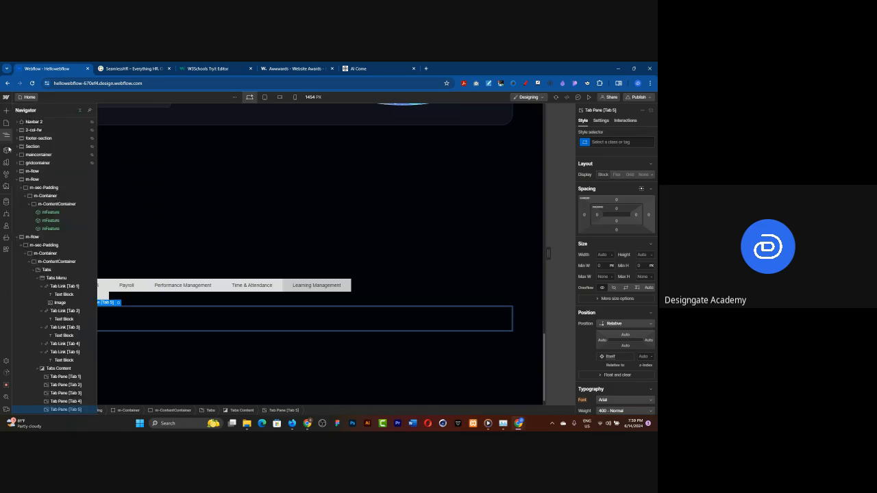
{"action": "left_click", "coordinate": [63, 287]}
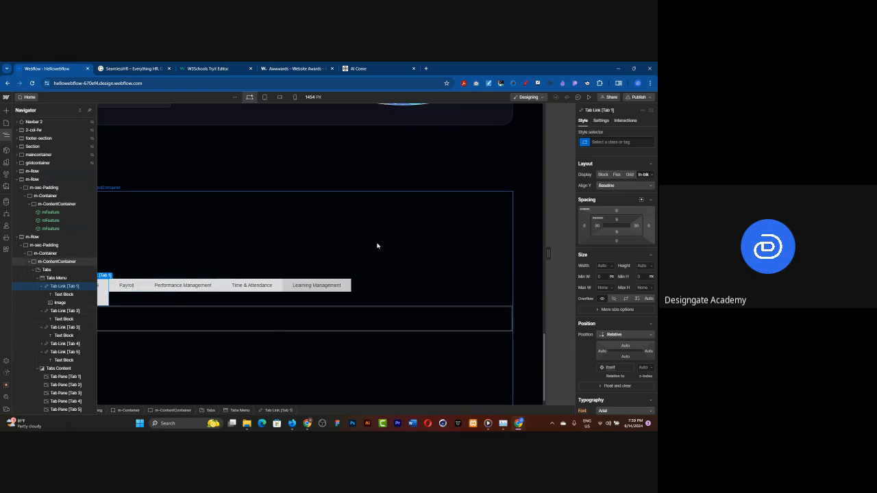
{"action": "left_click", "coordinate": [641, 175]}
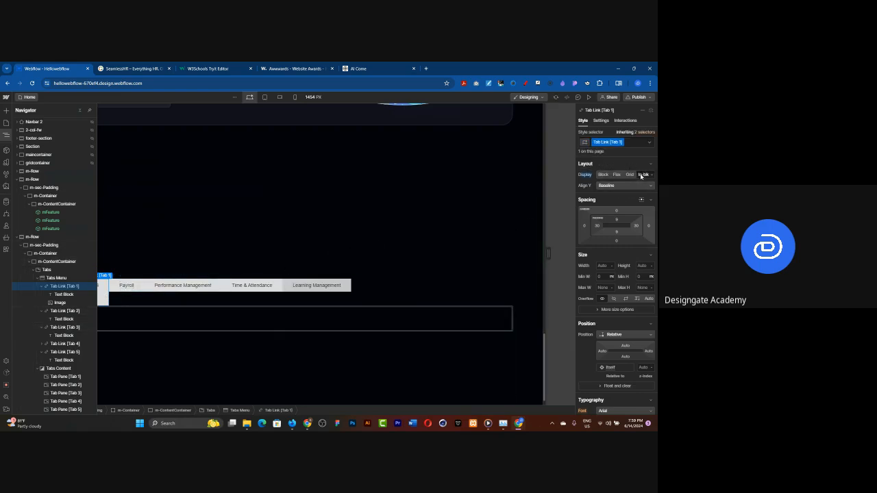
{"action": "left_click", "coordinate": [168, 295]}
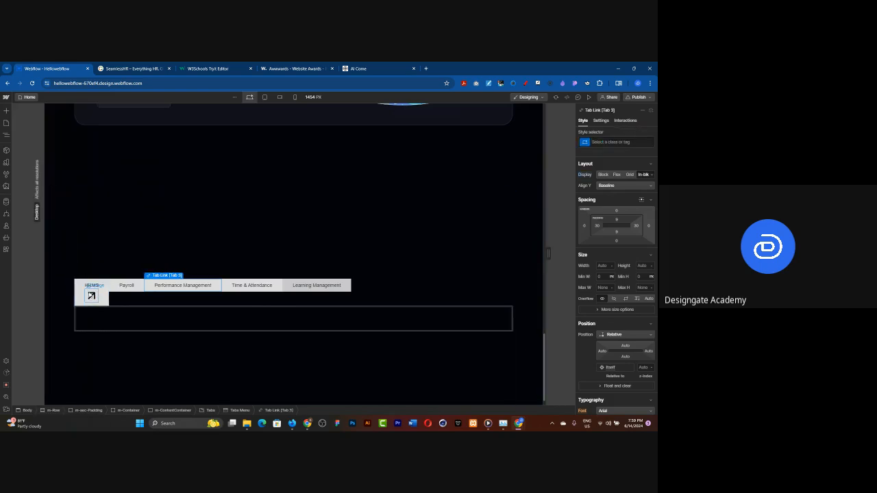
Set the height of the arrow image in the HRMS tab link to 24 px
{"action": "left_click", "coordinate": [92, 300]}
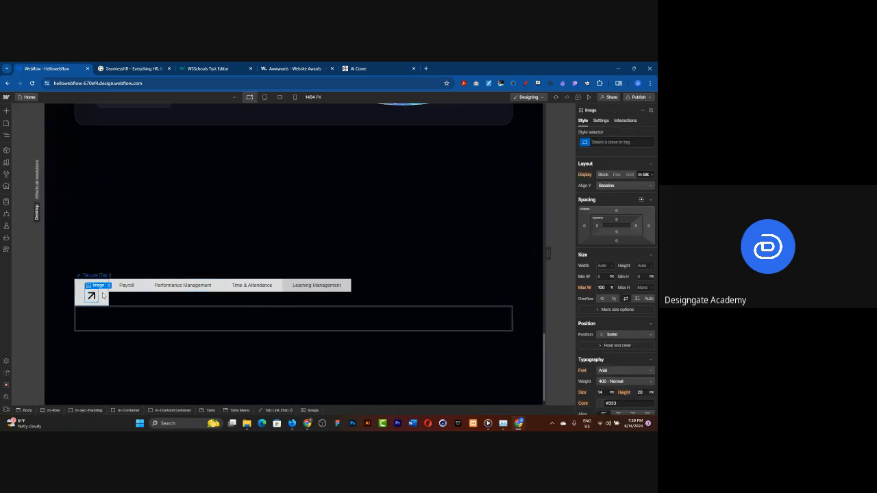
{"action": "left_click", "coordinate": [108, 287]}
{"action": "left_click", "coordinate": [129, 237]}
{"action": "type", "text": "24"}
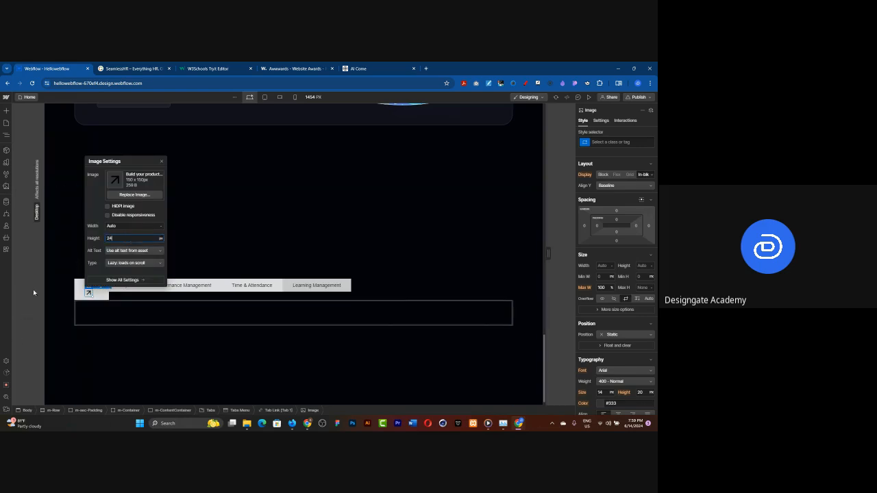
{"action": "left_click", "coordinate": [117, 316]}
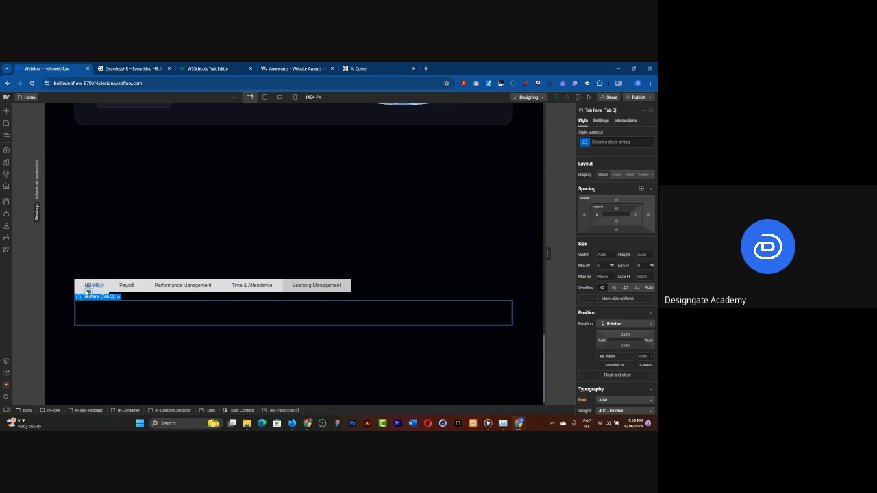
Add a div block inside the HRMS tab link and set its display to Flex
{"action": "left_click", "coordinate": [78, 286]}
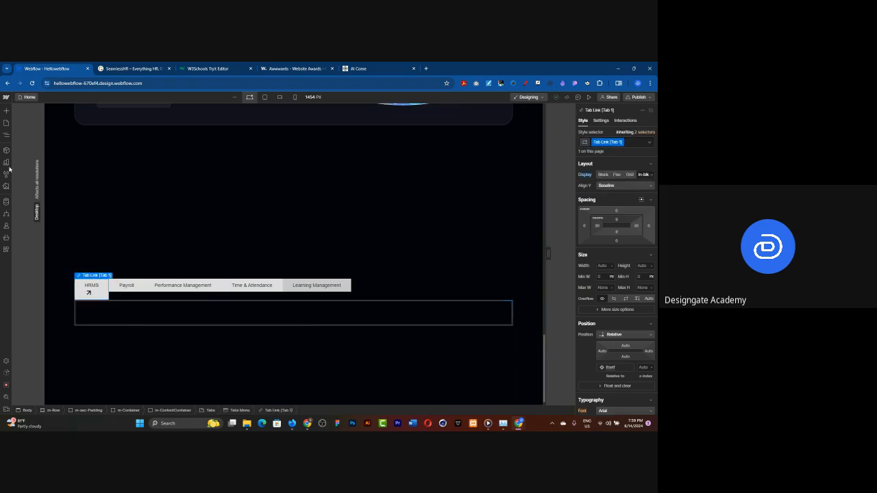
{"action": "left_click", "coordinate": [5, 111]}
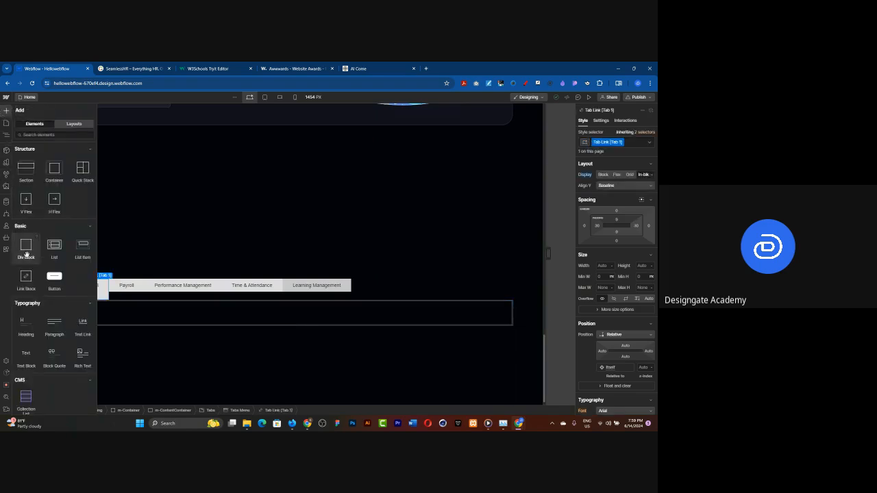
{"action": "left_click_drag", "start_coordinate": [26, 253], "coordinate": [104, 318]}
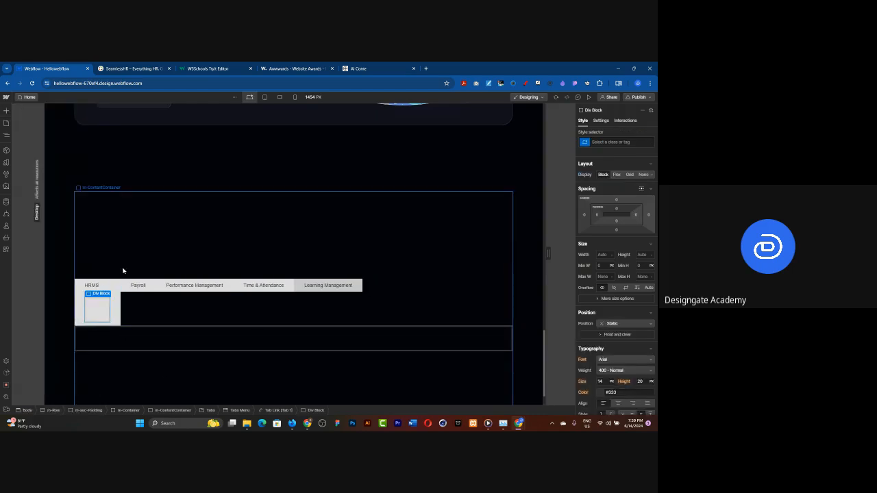
{"action": "left_click", "coordinate": [615, 178]}
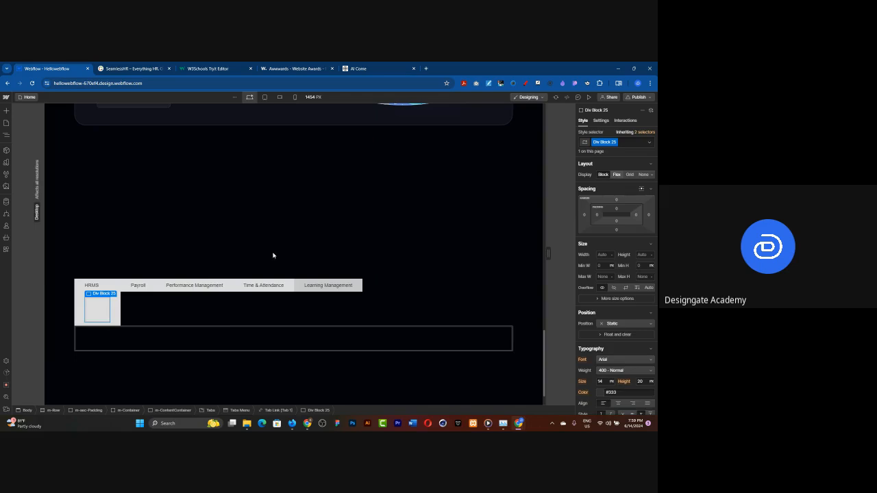
Move the HRMS text block and the arrow image into the div block, with the image ahead of the text
{"action": "left_click", "coordinate": [94, 287]}
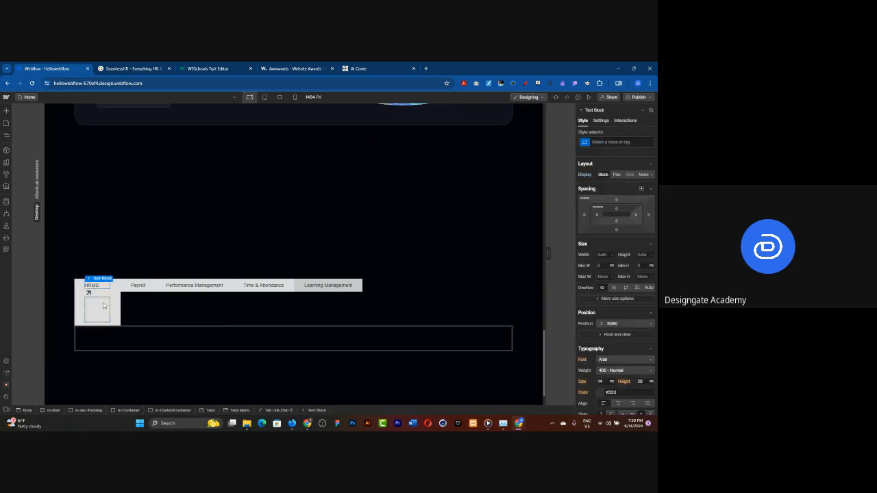
{"action": "key", "text": "z"}
{"action": "key", "text": "s"}
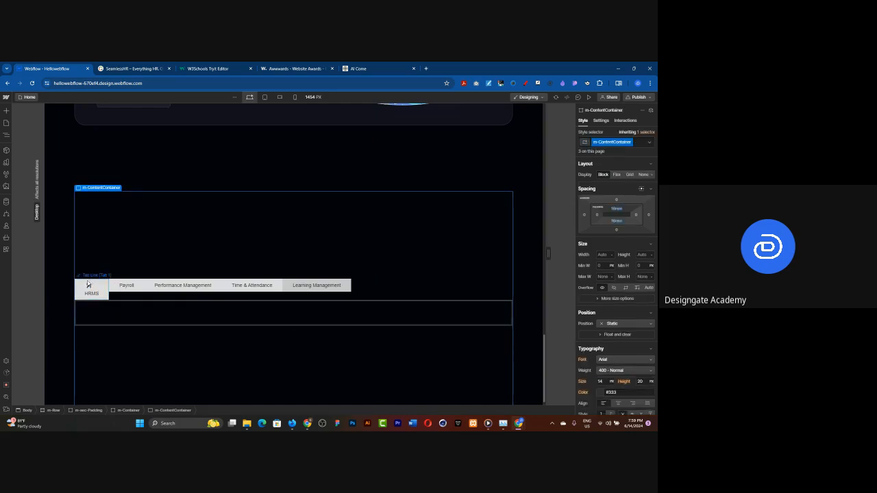
{"action": "left_click", "coordinate": [88, 285]}
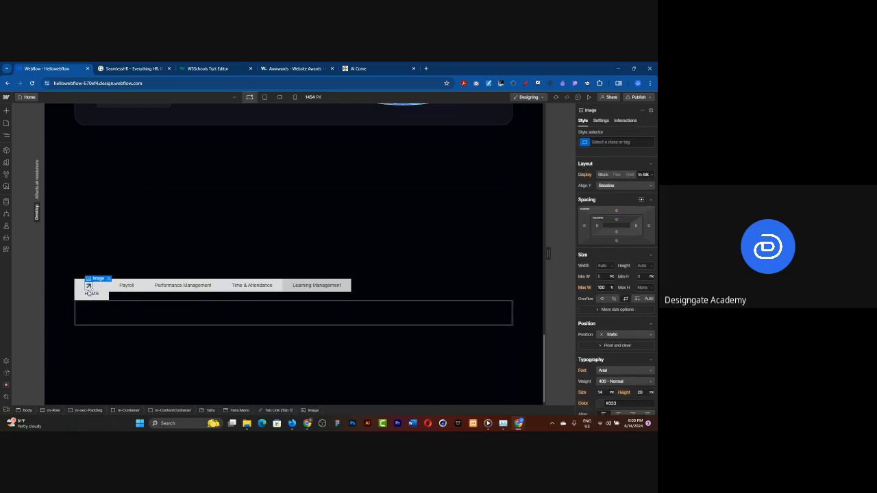
{"action": "key", "text": "z"}
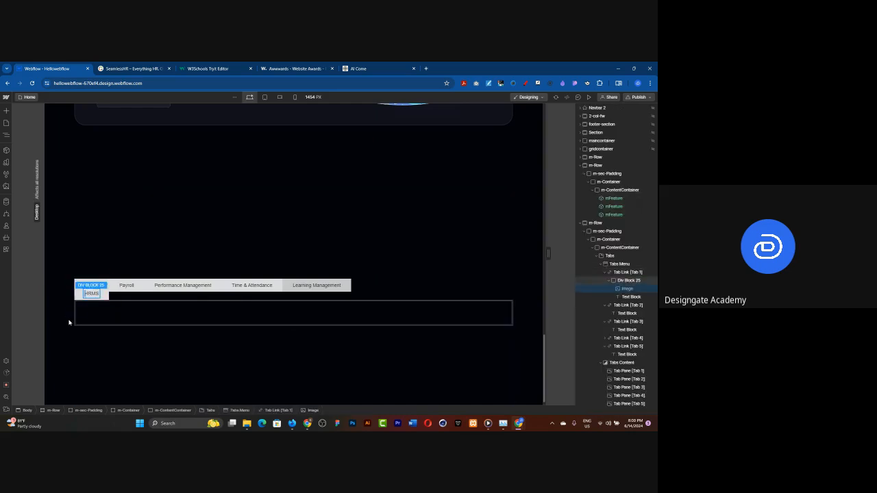
{"action": "key", "text": "s"}
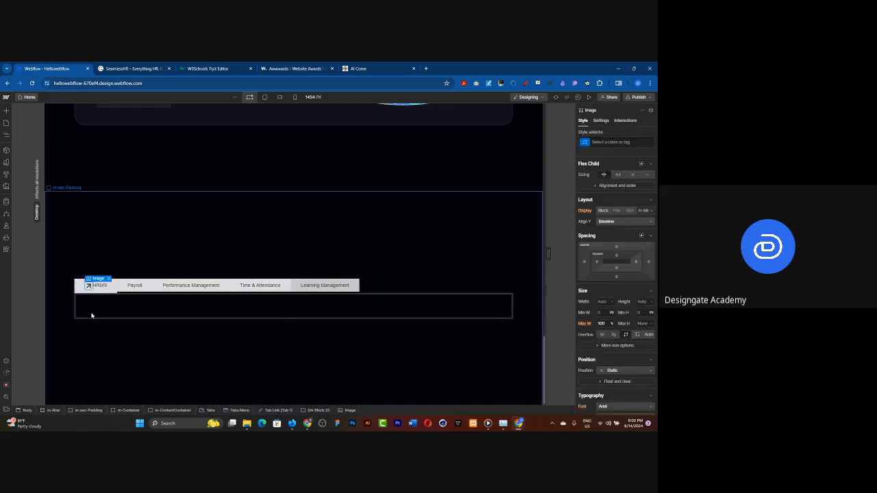
{"action": "left_click", "coordinate": [126, 275]}
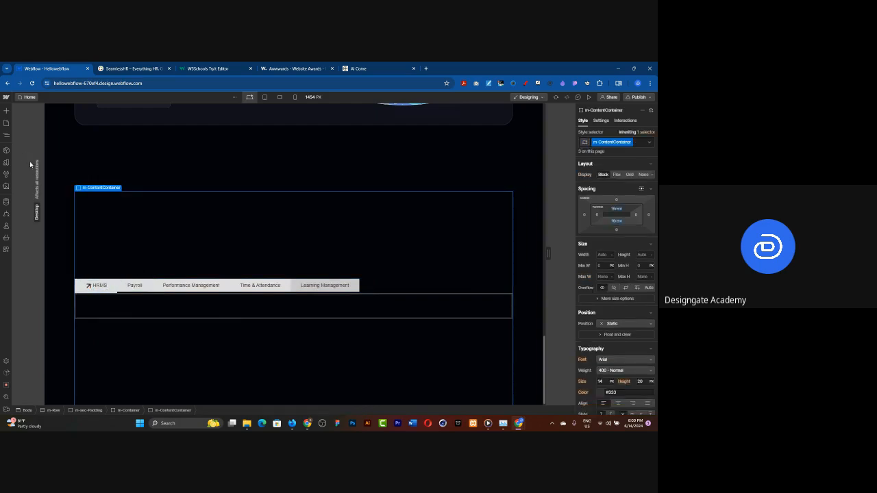
Align the div block's contents to the left and vertically centred, with a 16 px gap between arrow and label
{"action": "left_click", "coordinate": [4, 140]}
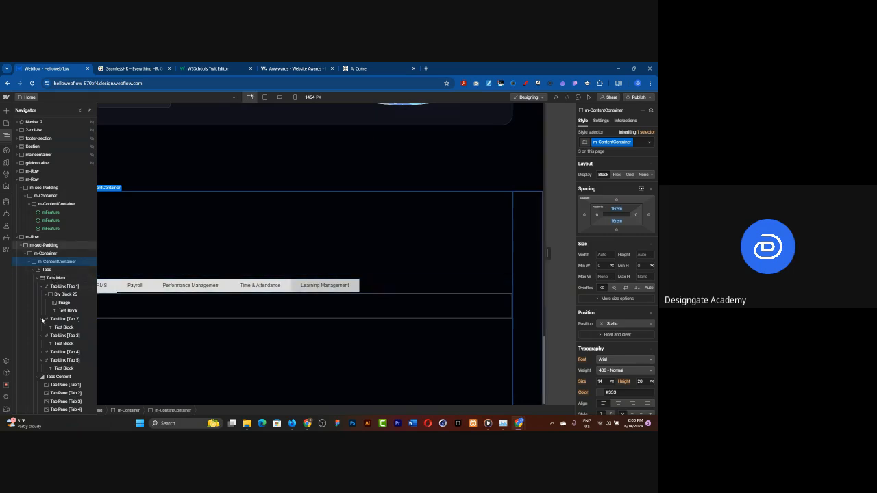
{"action": "scroll", "coordinate": [47, 281], "scroll_direction": "down", "scroll_amount": 1}
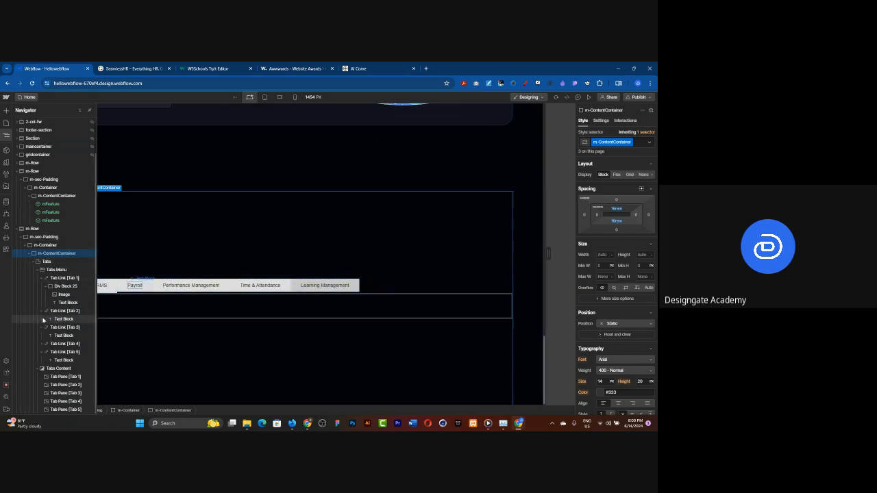
{"action": "left_click", "coordinate": [67, 287]}
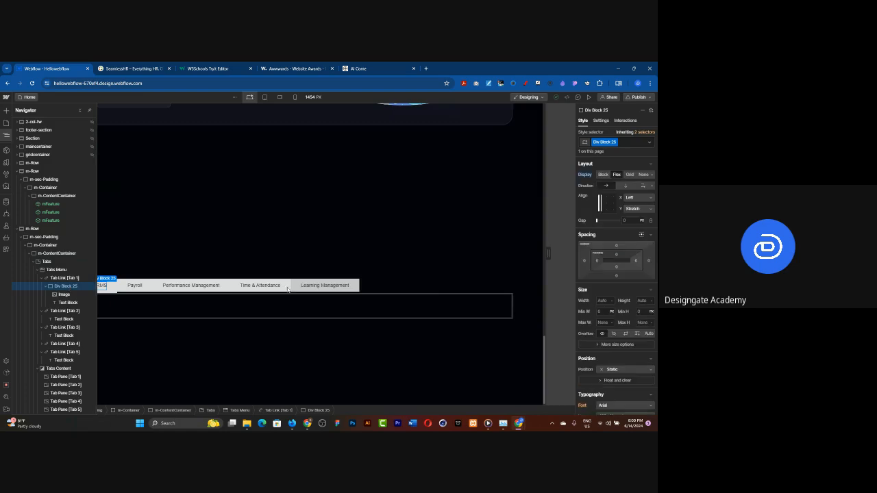
{"action": "left_click", "coordinate": [601, 204]}
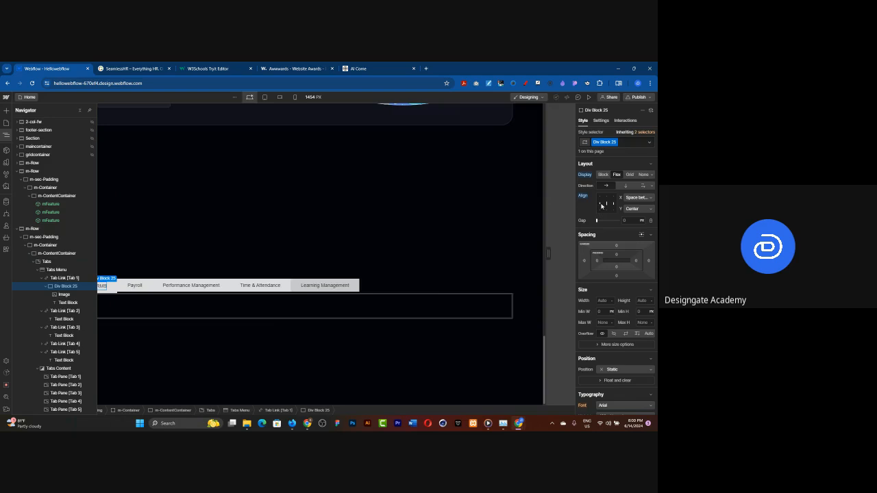
{"action": "left_click", "coordinate": [601, 205]}
{"action": "left_click", "coordinate": [636, 221]}
{"action": "type", "text": "8"}
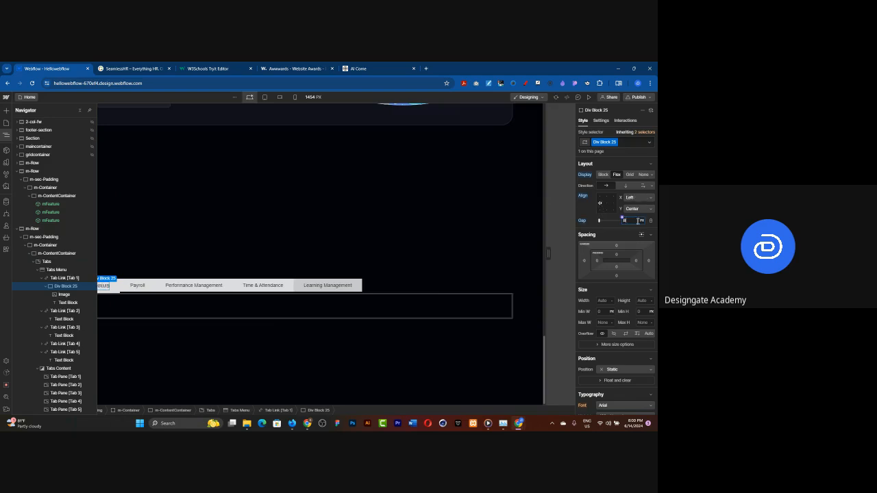
{"action": "key", "text": "Return"}
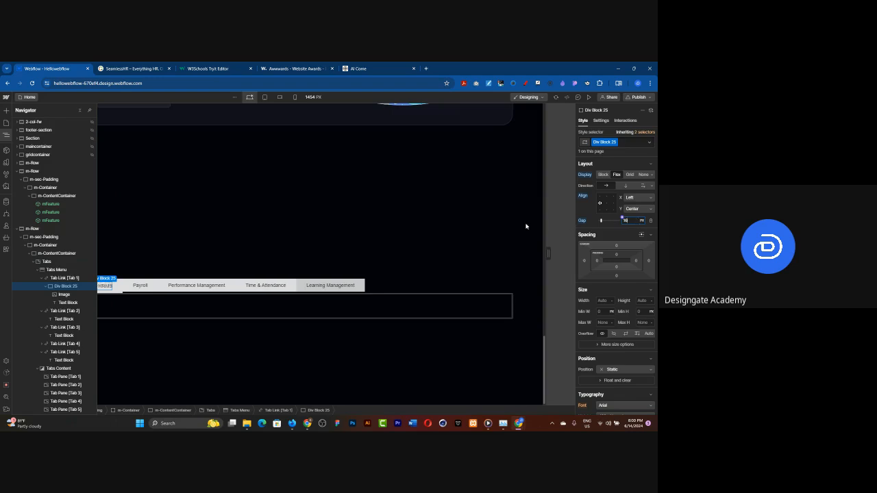
{"action": "left_click", "coordinate": [489, 237]}
{"action": "left_click", "coordinate": [488, 237]}
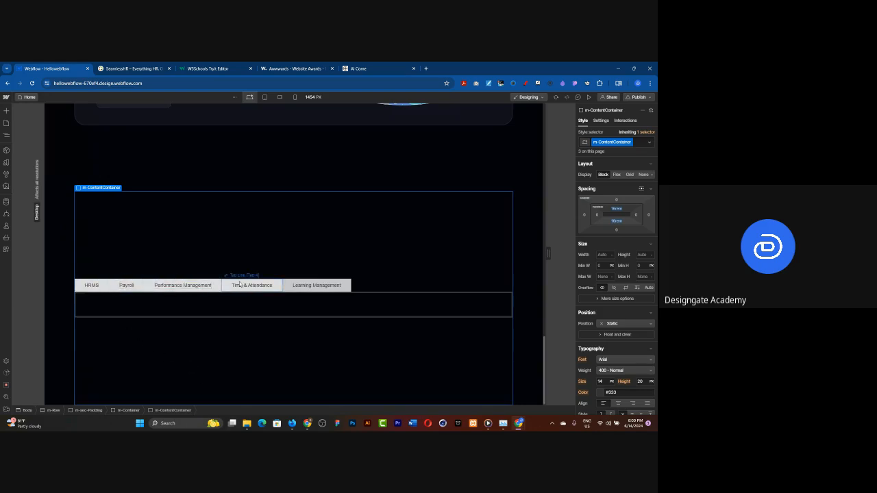
Place an instance of the mFeature component inside the first tab's pane, Tab Pane [Tab 1]
{"action": "left_click", "coordinate": [6, 135]}
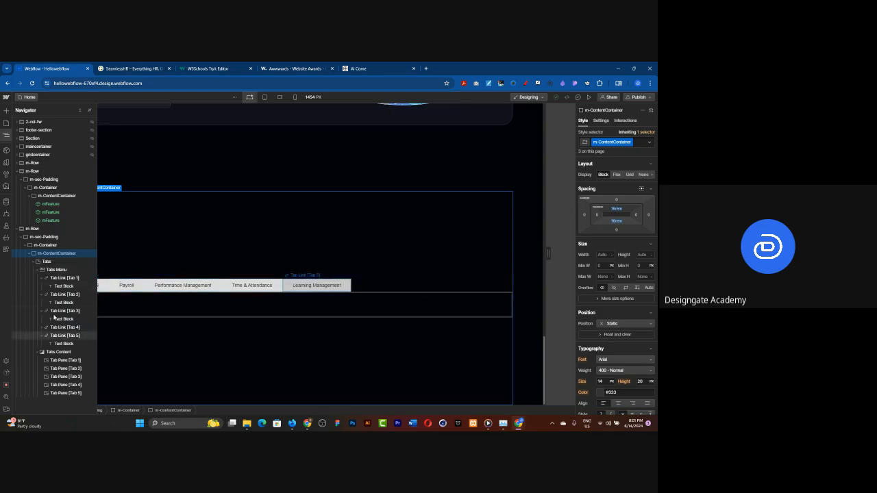
{"action": "left_click", "coordinate": [38, 271]}
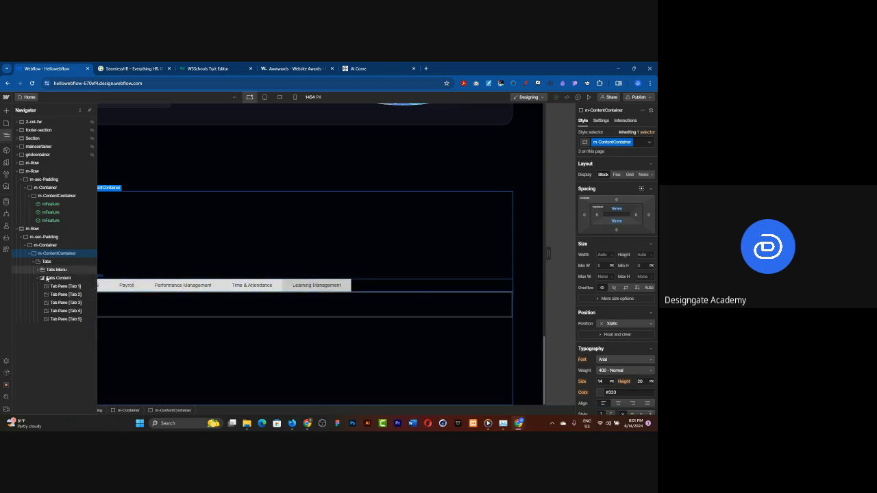
{"action": "left_click", "coordinate": [54, 280]}
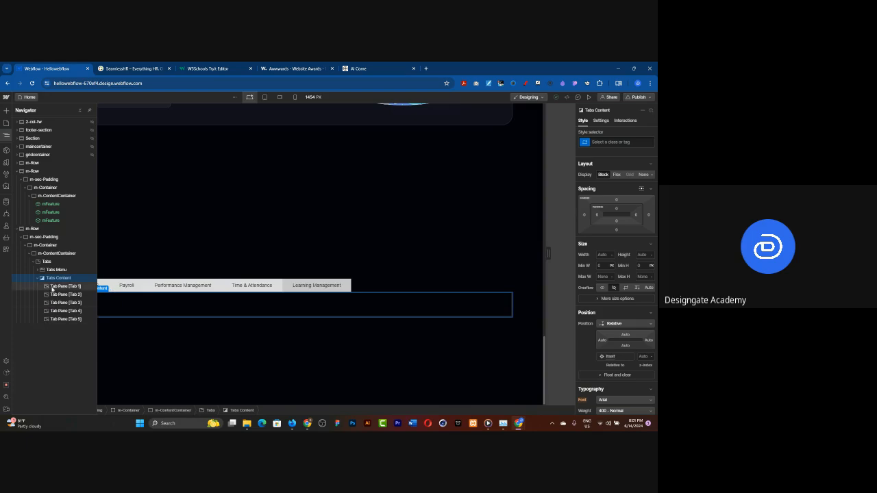
{"action": "left_click", "coordinate": [53, 287]}
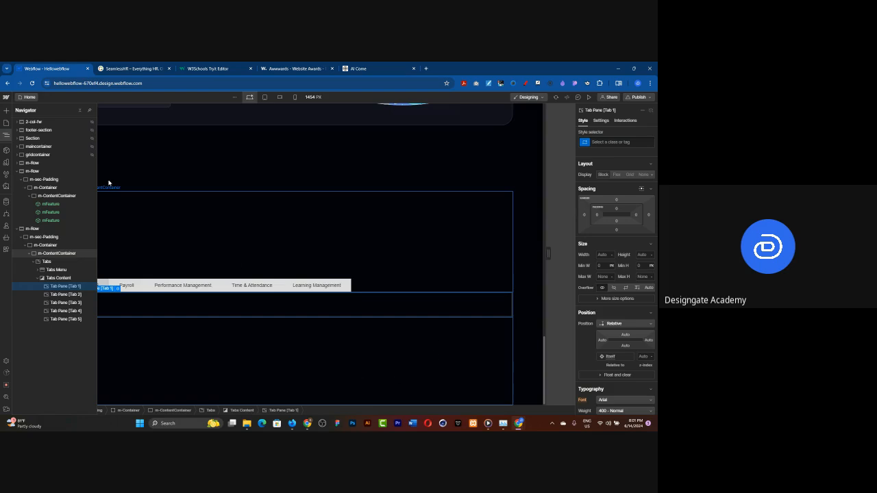
{"action": "left_click", "coordinate": [4, 150]}
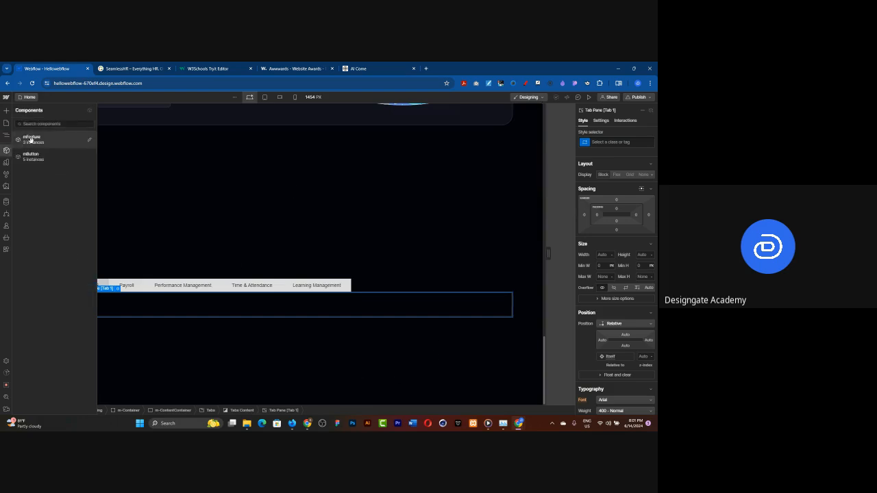
{"action": "left_click_drag", "start_coordinate": [31, 139], "coordinate": [109, 309]}
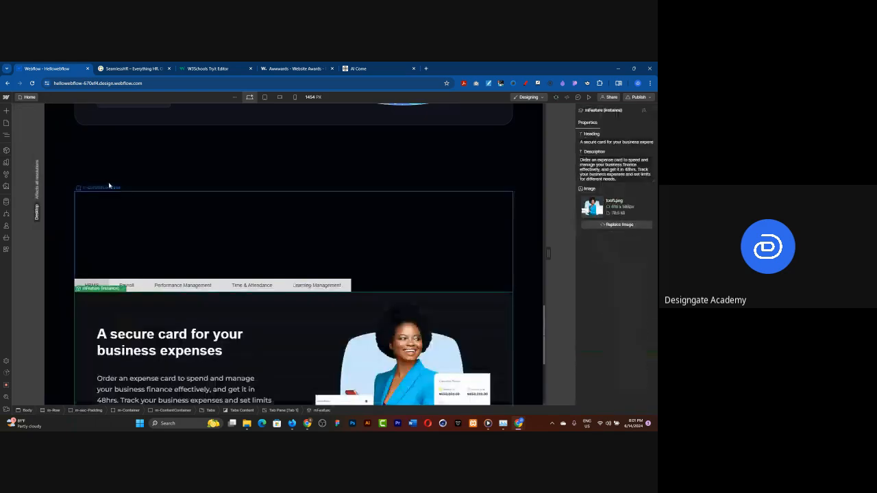
{"action": "left_click", "coordinate": [244, 232]}
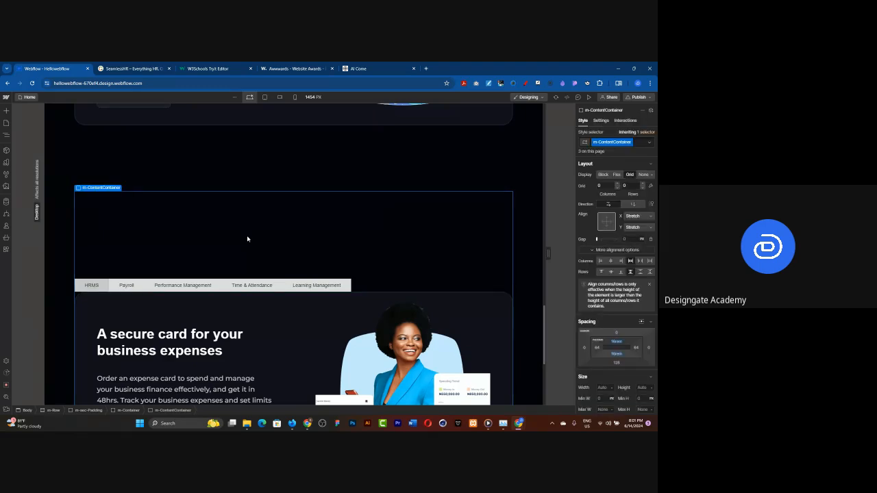
Preview the tabbed section with its feature card, and return to editing with the page's element structure shown
{"action": "left_click", "coordinate": [588, 96]}
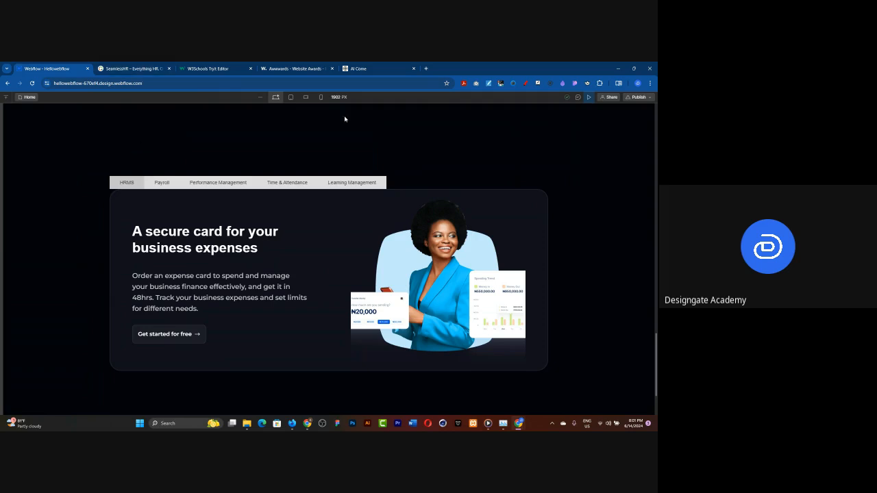
{"action": "left_click", "coordinate": [587, 98]}
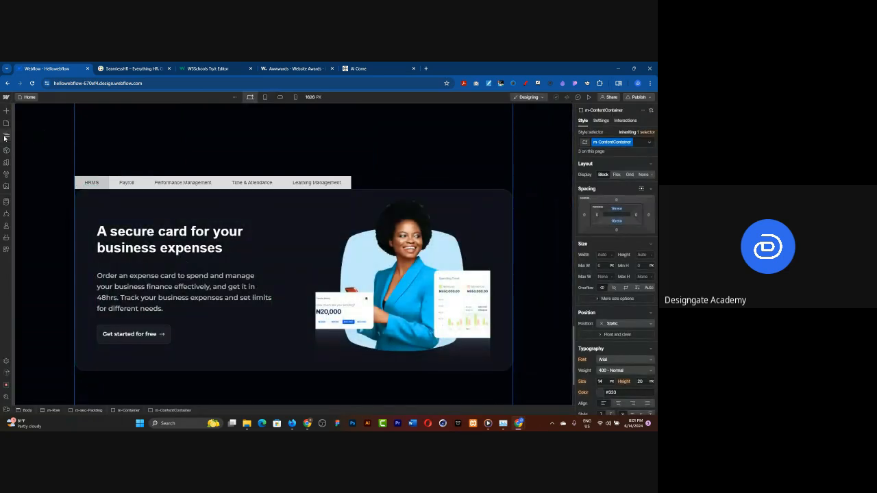
{"action": "left_click", "coordinate": [5, 136]}
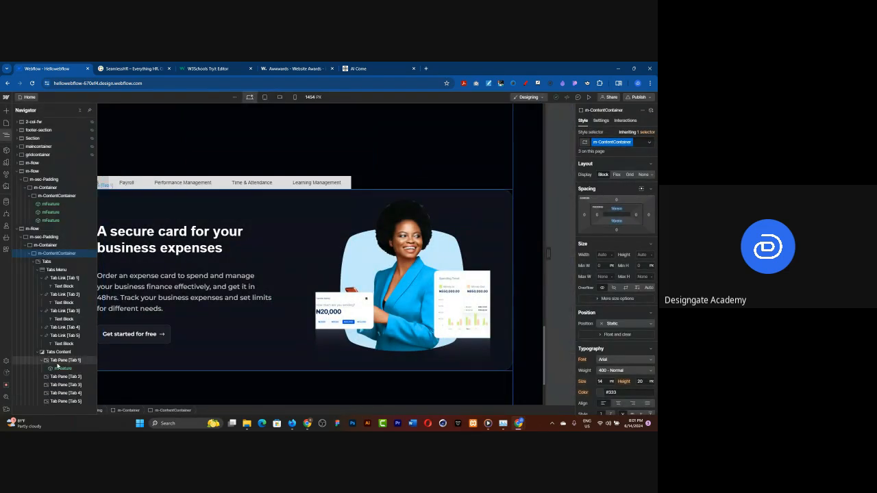
Set the left and right padding of the first tab's pane, Tab Pane [Tab 1], to 60 px
{"action": "left_click", "coordinate": [58, 361]}
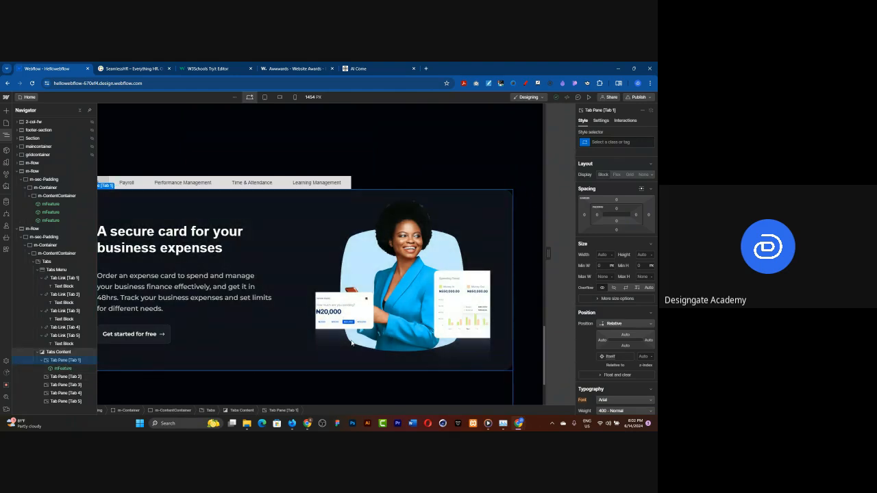
{"action": "left_click", "coordinate": [598, 215]}
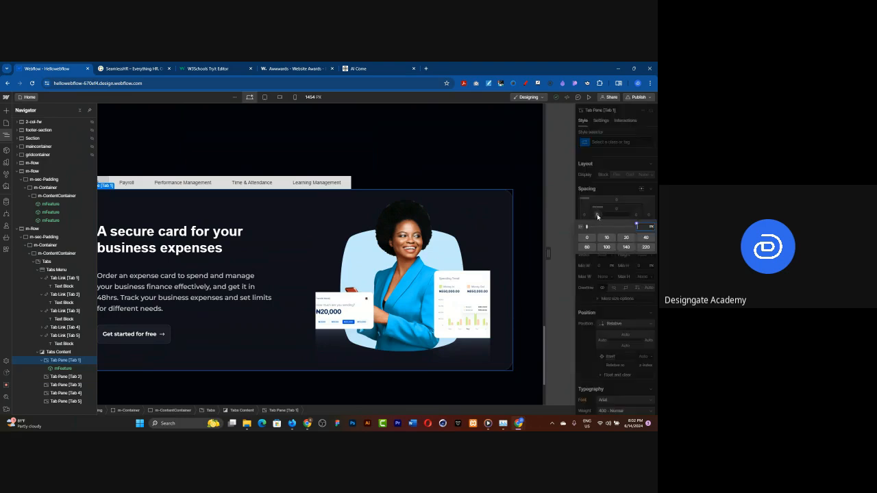
{"action": "left_click", "coordinate": [587, 248]}
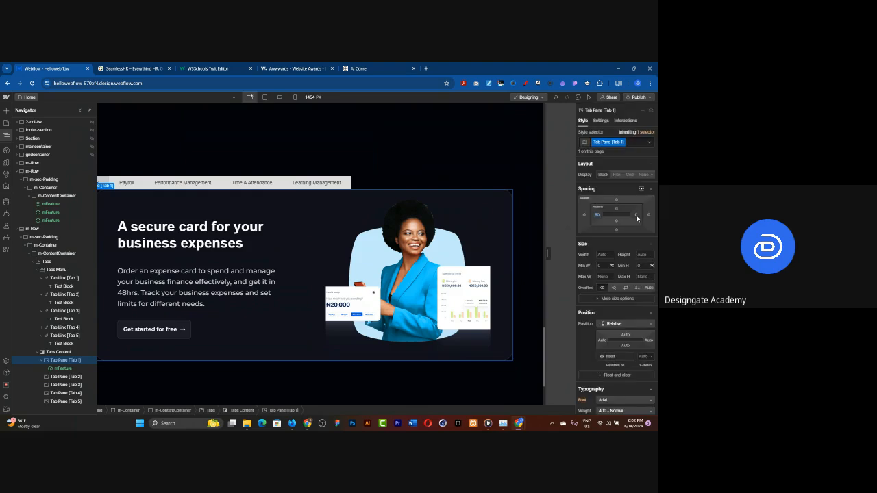
{"action": "left_click", "coordinate": [636, 216]}
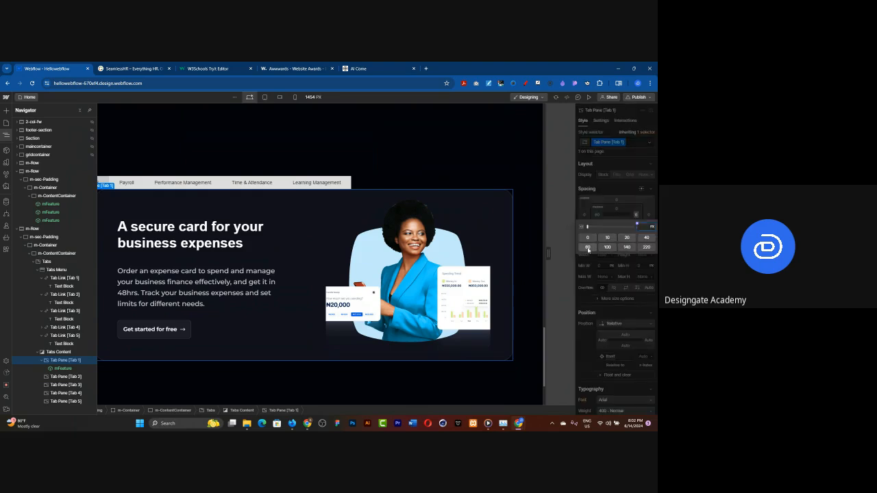
{"action": "left_click", "coordinate": [588, 247]}
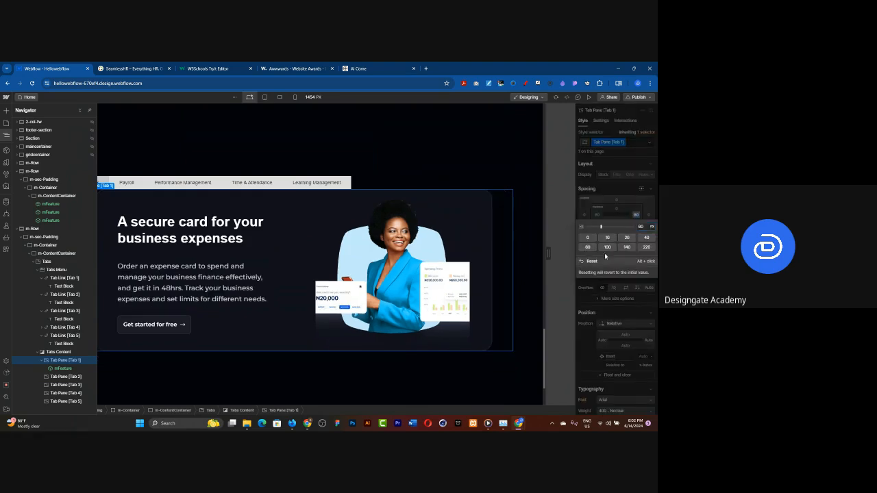
Set the top and bottom padding of Tab Pane [Tab 1] to 40 px
{"action": "left_click", "coordinate": [616, 209]}
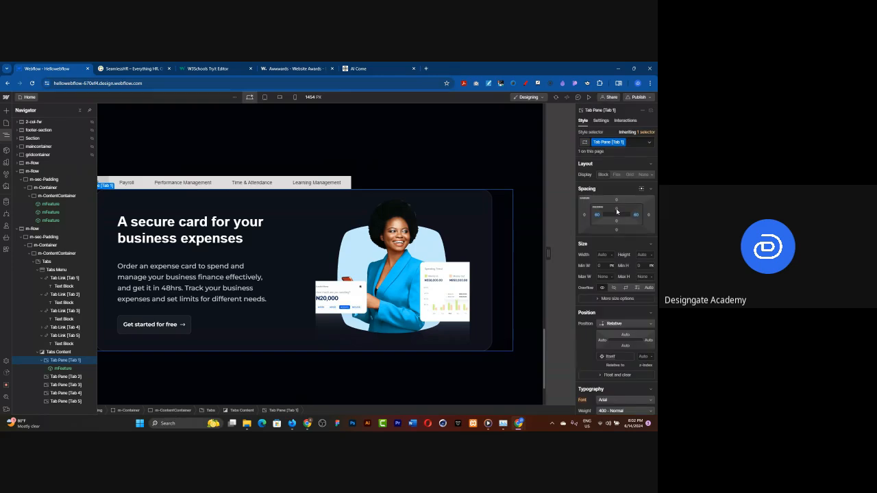
{"action": "left_click", "coordinate": [616, 210]}
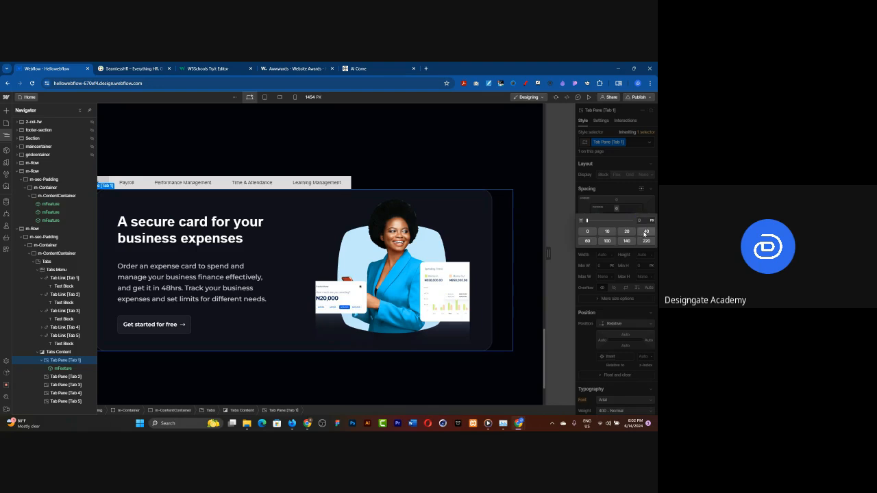
{"action": "left_click", "coordinate": [646, 232]}
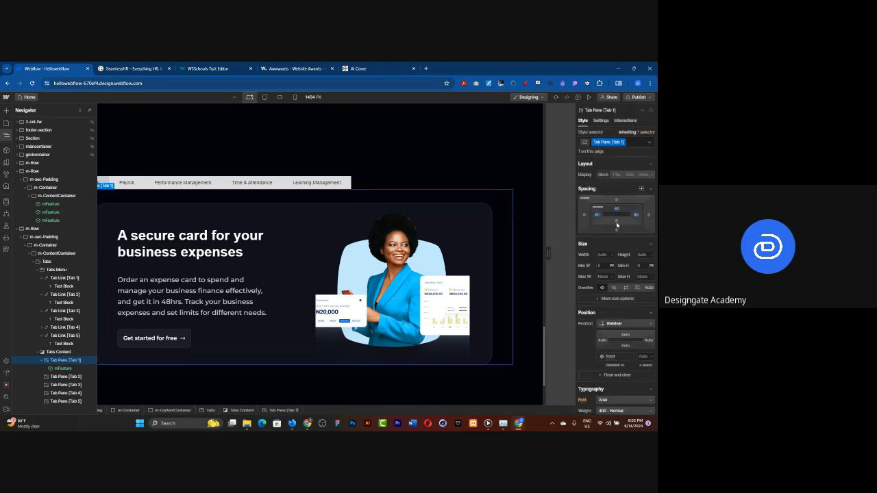
{"action": "left_click", "coordinate": [616, 222]}
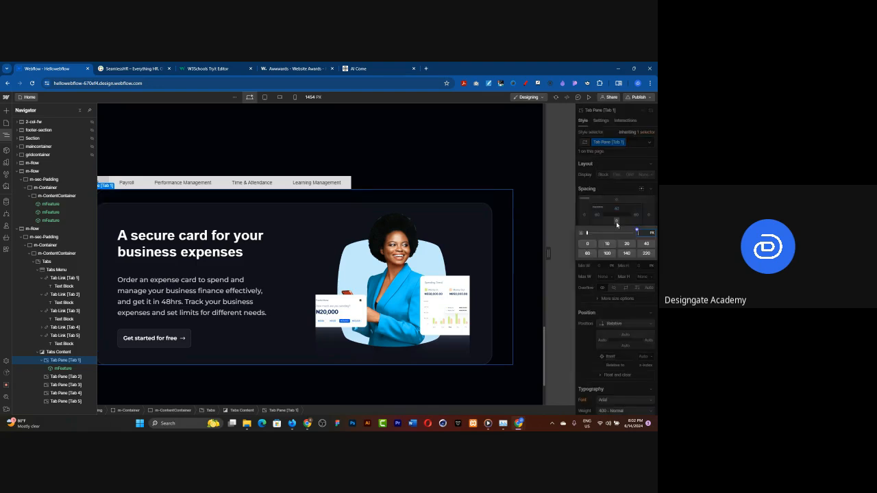
{"action": "left_click", "coordinate": [646, 245]}
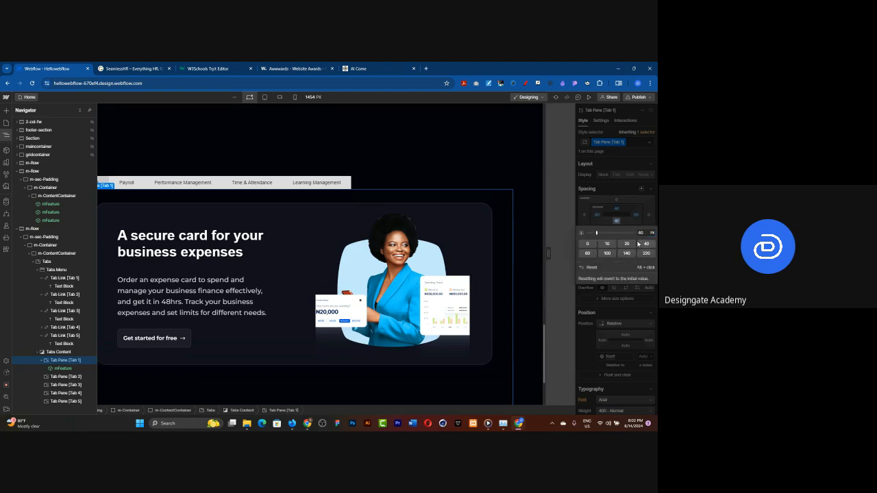
Preview the tabbed section, switch through its tabs to check their content and spacing, and return to editing
{"action": "scroll", "coordinate": [325, 349], "scroll_direction": "down", "scroll_amount": 3}
{"action": "scroll", "coordinate": [390, 363], "scroll_direction": "up", "scroll_amount": 2}
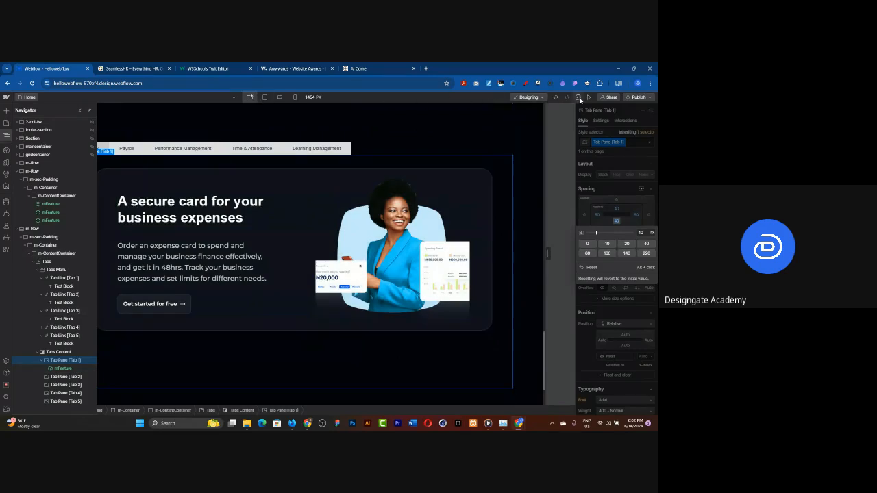
{"action": "left_click", "coordinate": [588, 99]}
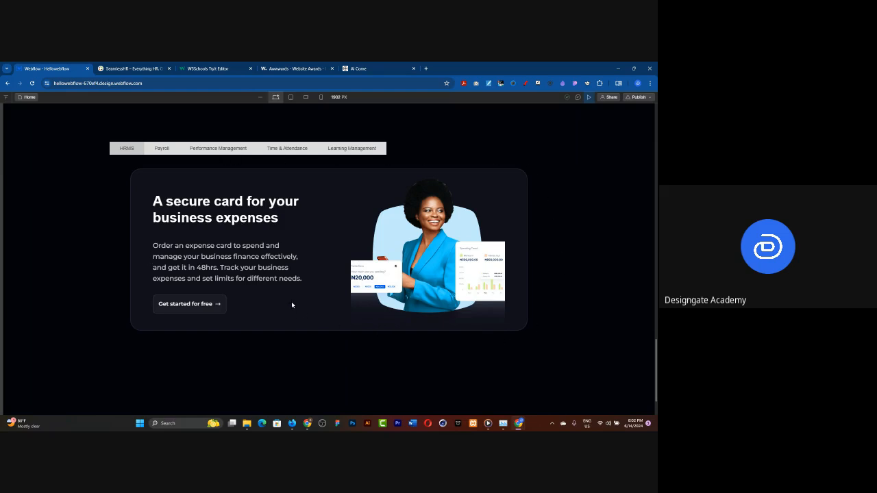
{"action": "left_click", "coordinate": [161, 149]}
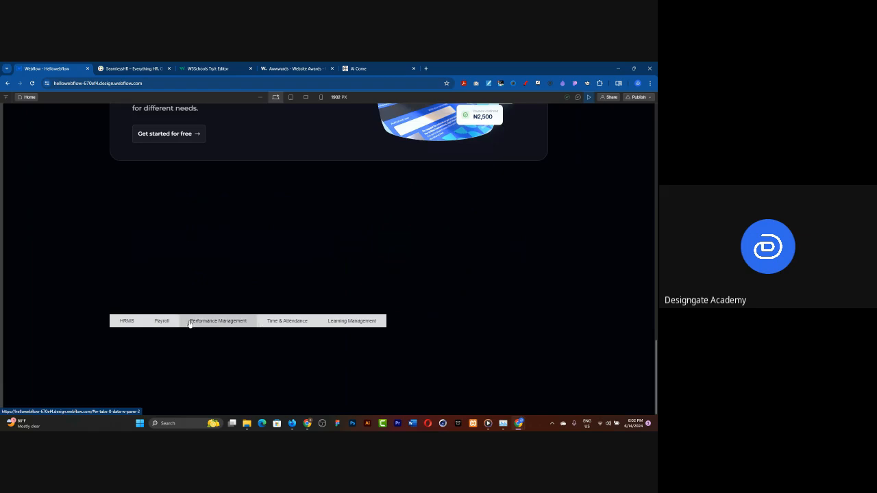
{"action": "left_click", "coordinate": [276, 323]}
{"action": "left_click", "coordinate": [341, 322]}
{"action": "left_click", "coordinate": [162, 322]}
{"action": "left_click", "coordinate": [137, 322]}
{"action": "scroll", "coordinate": [204, 311], "scroll_direction": "down", "scroll_amount": 2}
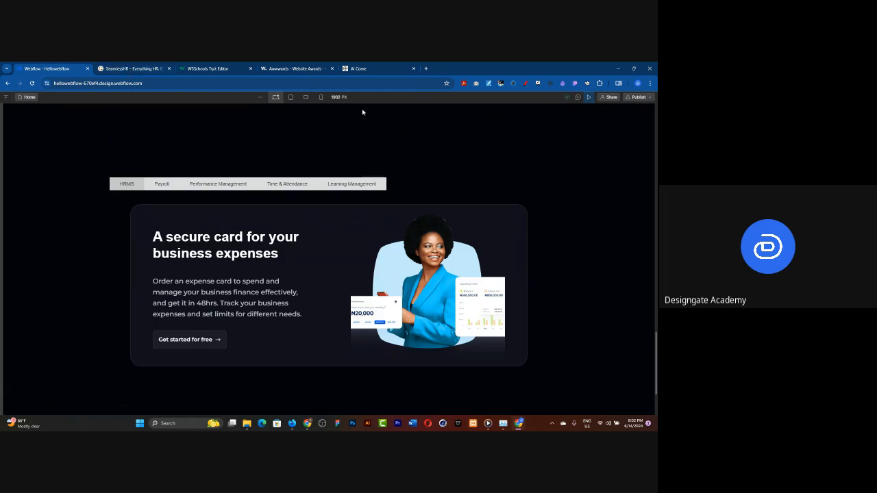
{"action": "left_click", "coordinate": [590, 97]}
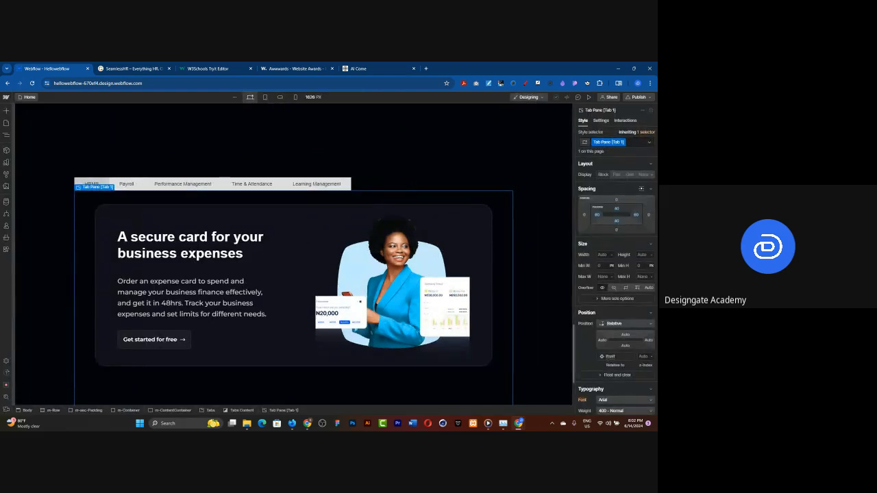
Set the left and right padding of Tab Pane [Tab 1] to 0 so the card spans the container's width
{"action": "left_click", "coordinate": [598, 217]}
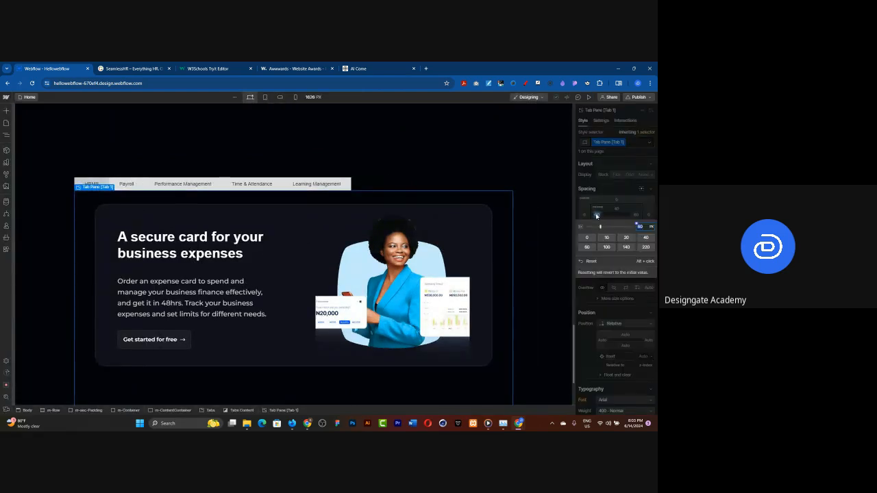
{"action": "left_click", "coordinate": [589, 238]}
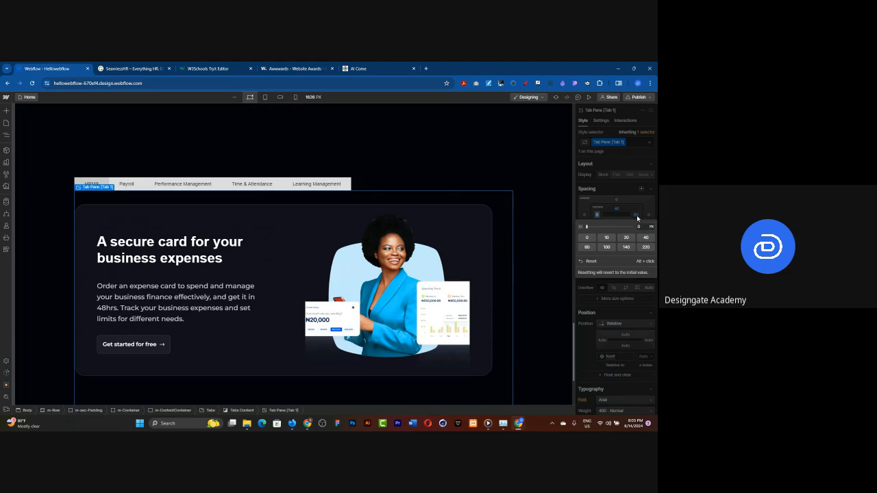
{"action": "left_click", "coordinate": [638, 217]}
{"action": "left_click", "coordinate": [637, 214]}
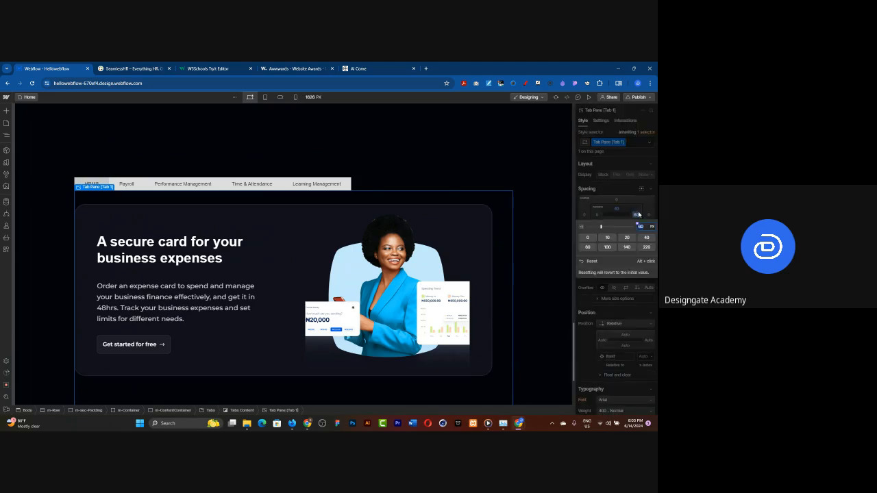
{"action": "left_click", "coordinate": [588, 238]}
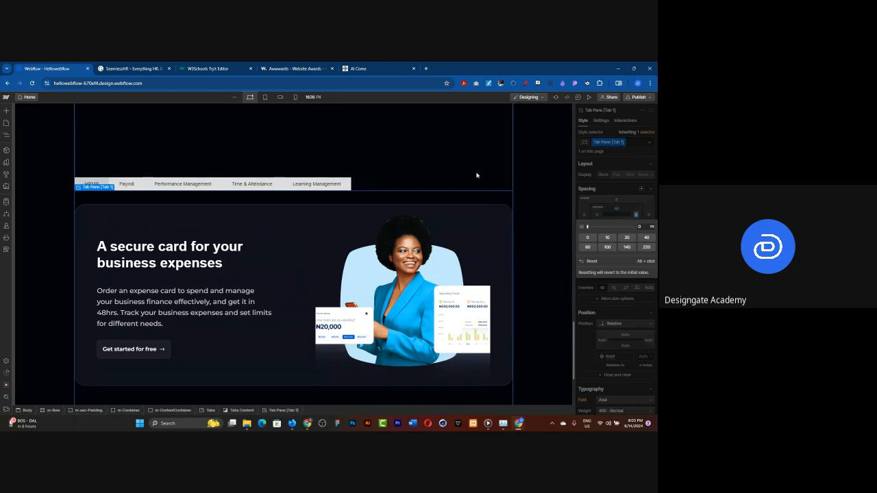
{"action": "left_click", "coordinate": [477, 176]}
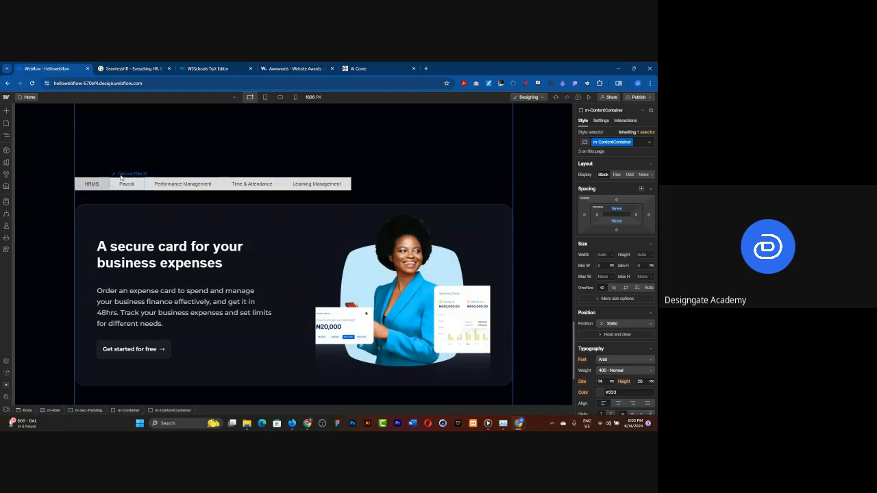
Copy the third mFeature instance, the bank card one in the section above, into Tab Pane [Tab 2]
{"action": "left_click", "coordinate": [5, 135]}
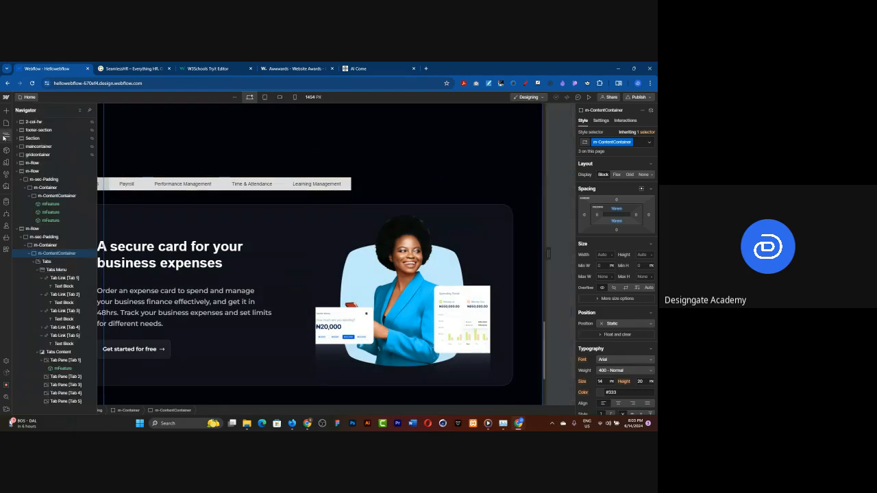
{"action": "scroll", "coordinate": [42, 298], "scroll_direction": "up", "scroll_amount": 1}
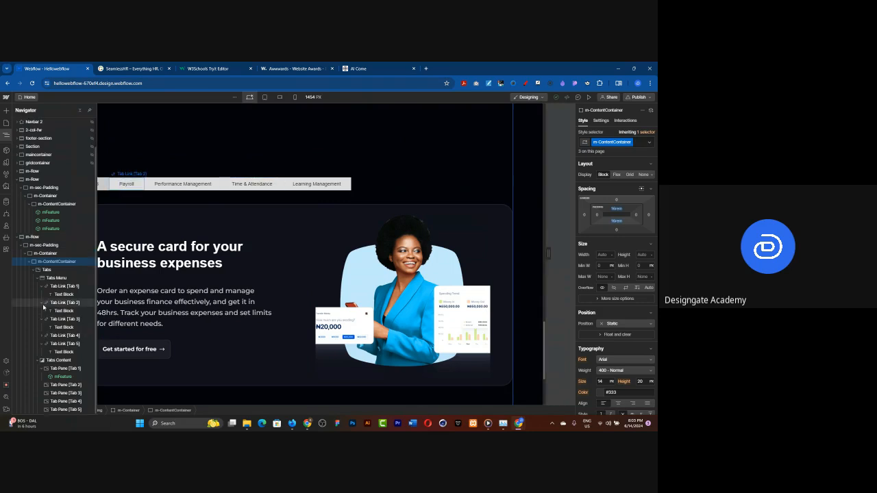
{"action": "left_click", "coordinate": [44, 370]}
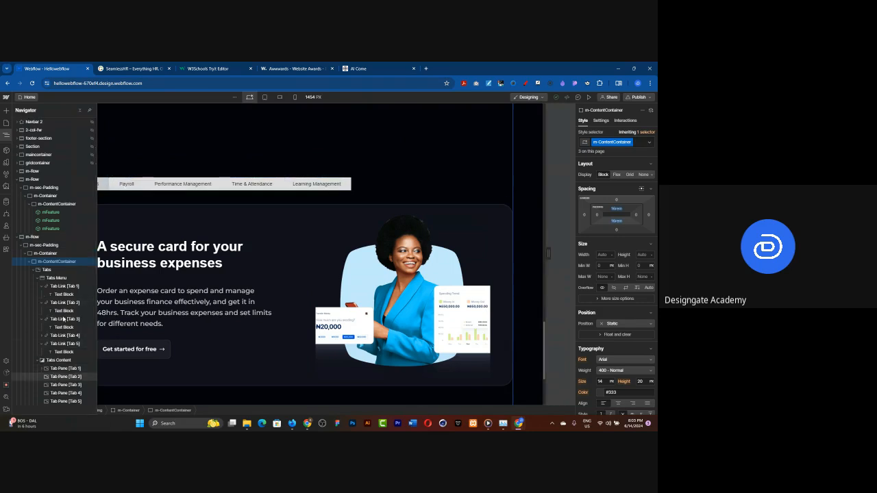
{"action": "left_click", "coordinate": [66, 376]}
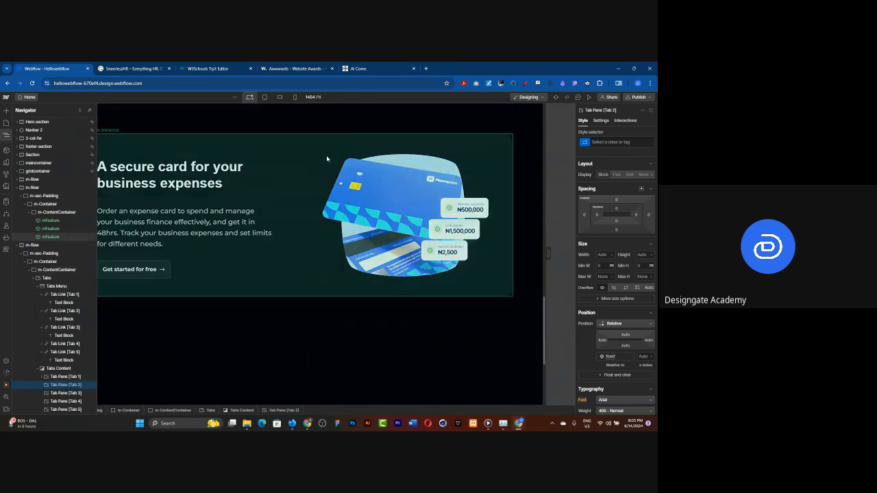
{"action": "left_click", "coordinate": [295, 152]}
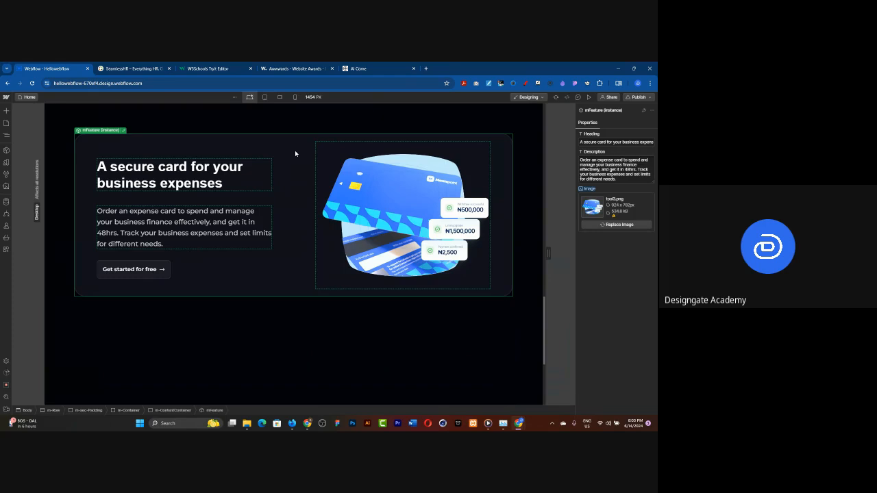
{"action": "left_click", "coordinate": [6, 135]}
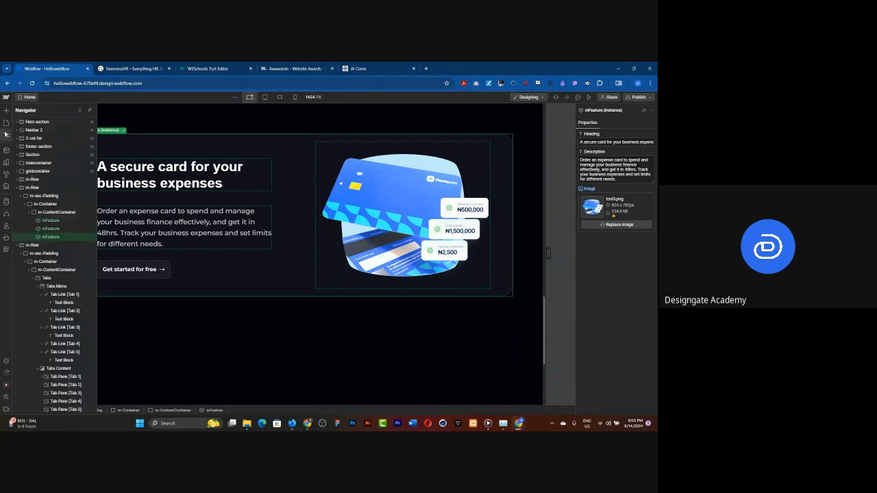
{"action": "left_click", "coordinate": [61, 385]}
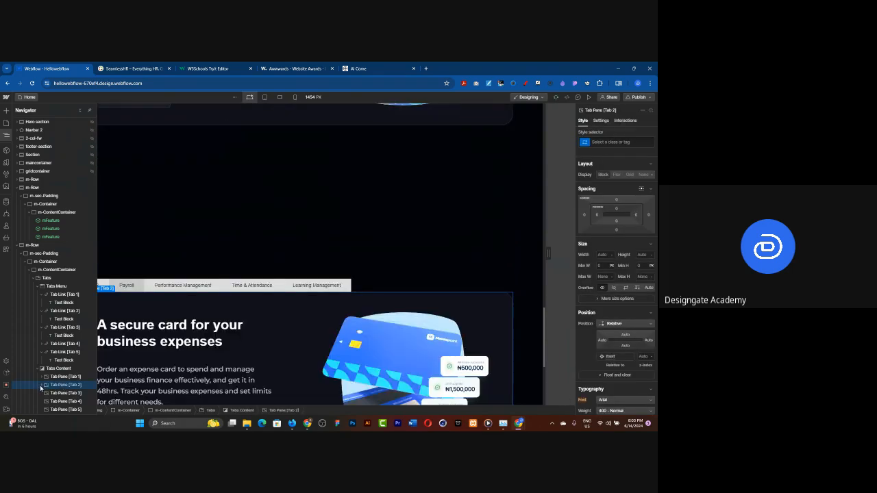
Set the top and bottom padding of Tab Pane [Tab 2] to 40 px
{"action": "left_click", "coordinate": [618, 211]}
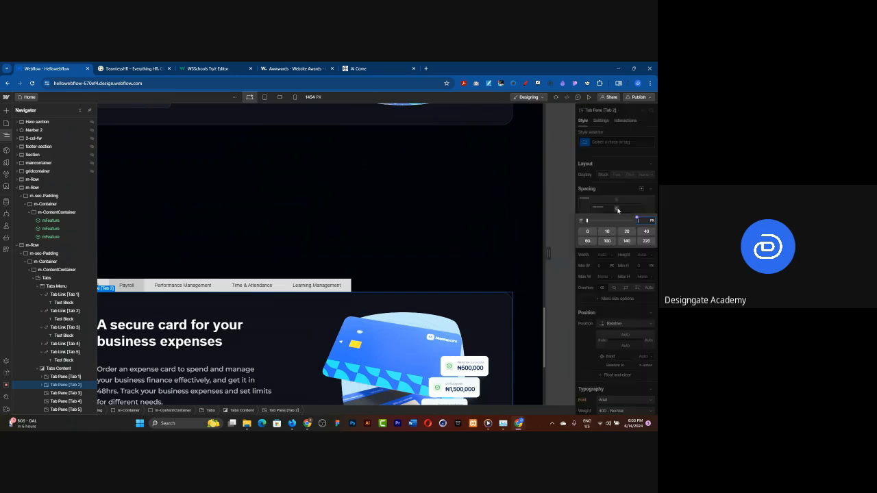
{"action": "left_click", "coordinate": [646, 233]}
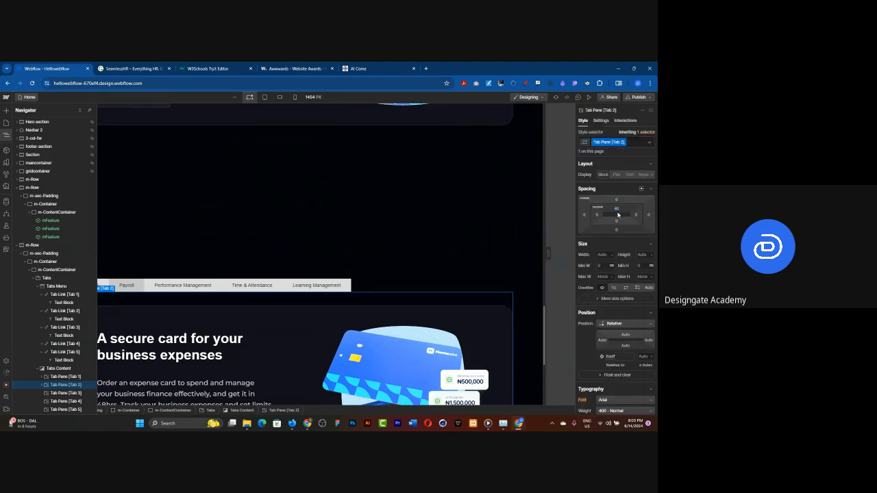
{"action": "left_click", "coordinate": [616, 221]}
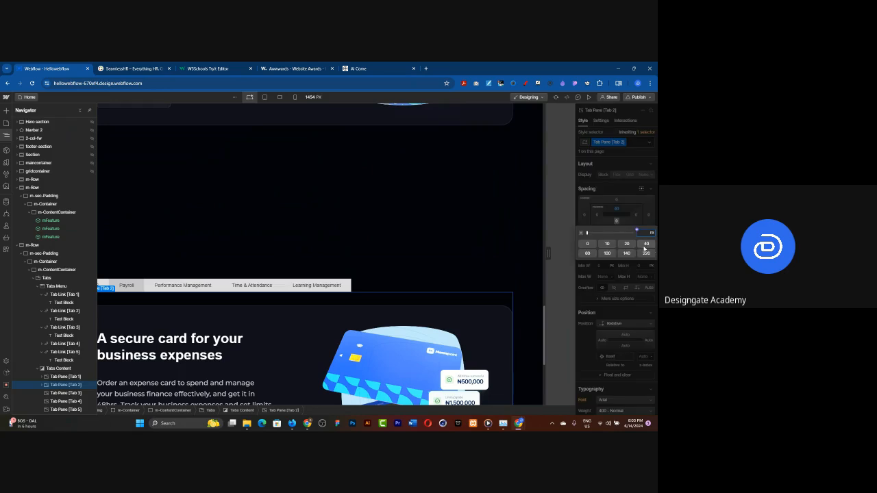
{"action": "left_click", "coordinate": [646, 243]}
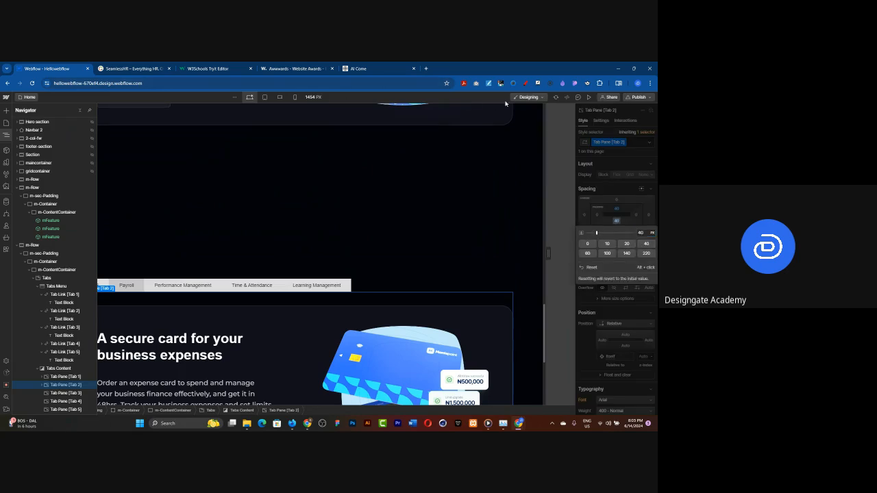
Preview the section, switch between the HRMS and Payroll tabs, and bring up the SeamlessHR site's tabbed section for comparison
{"action": "left_click", "coordinate": [588, 97]}
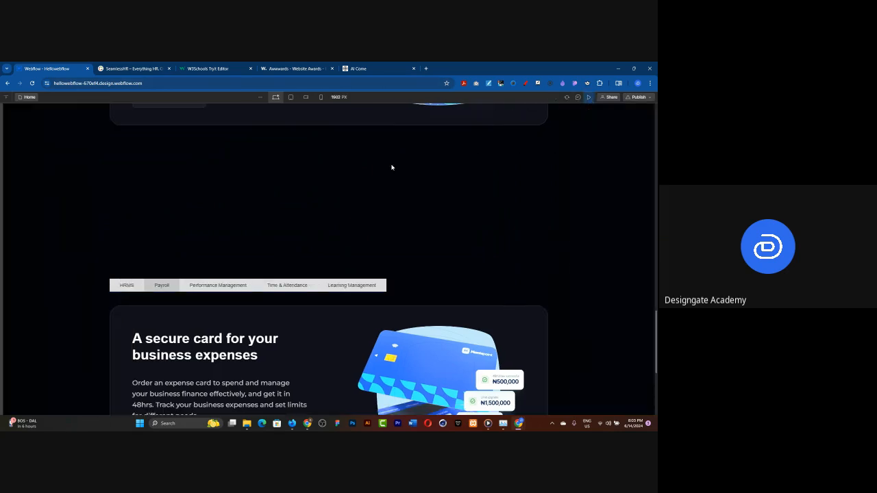
{"action": "scroll", "coordinate": [382, 172], "scroll_direction": "down", "scroll_amount": 3}
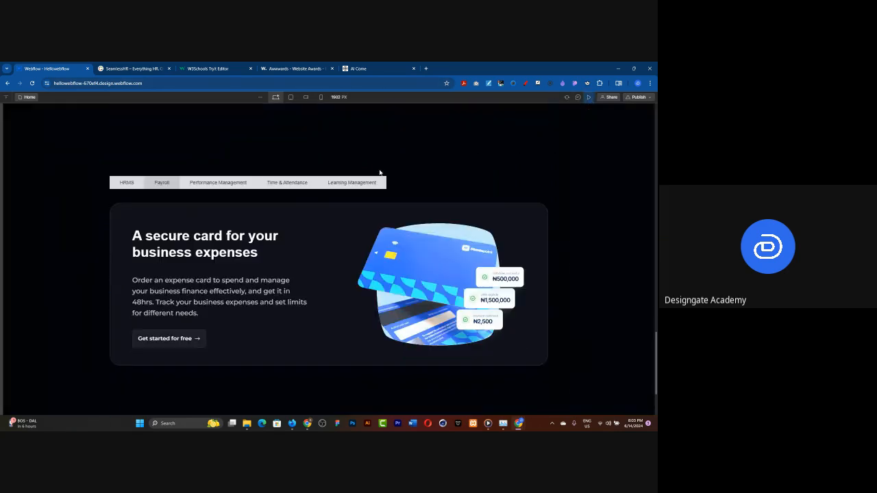
{"action": "left_click", "coordinate": [121, 183]}
{"action": "left_click", "coordinate": [160, 184]}
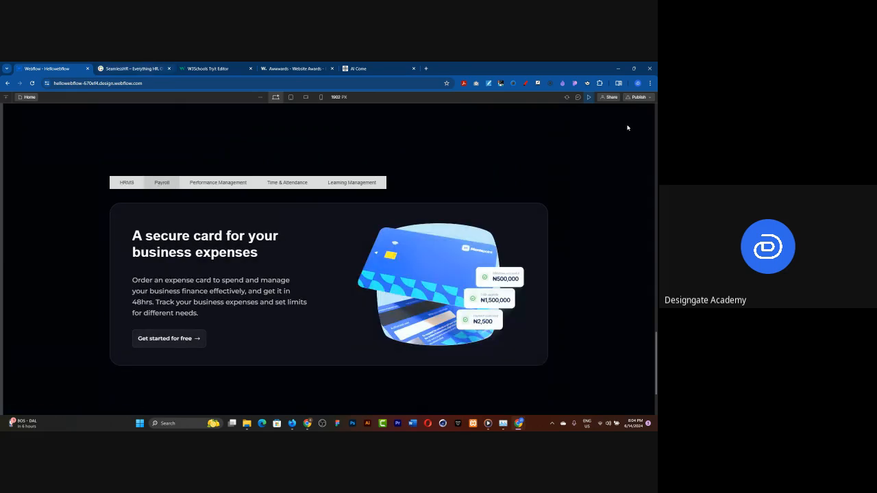
{"action": "left_click", "coordinate": [117, 66]}
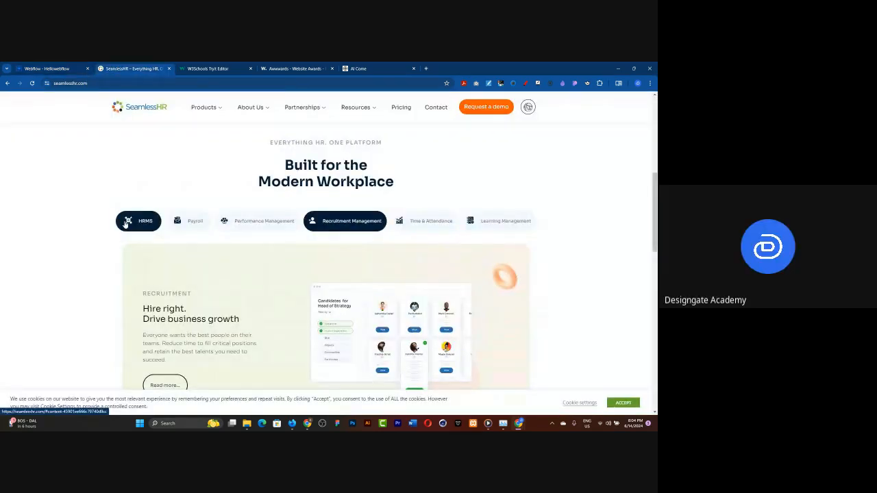
Switch through the SeamlessHR tabs from HRMS to Learning Management to examine how the tab pills and their content change
{"action": "left_click", "coordinate": [128, 222]}
{"action": "left_click", "coordinate": [189, 221]}
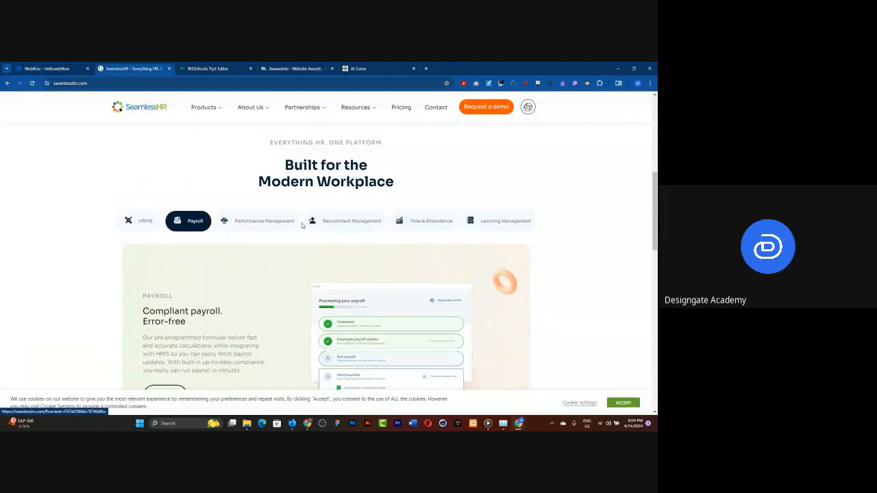
{"action": "left_click", "coordinate": [284, 227]}
{"action": "left_click", "coordinate": [370, 225]}
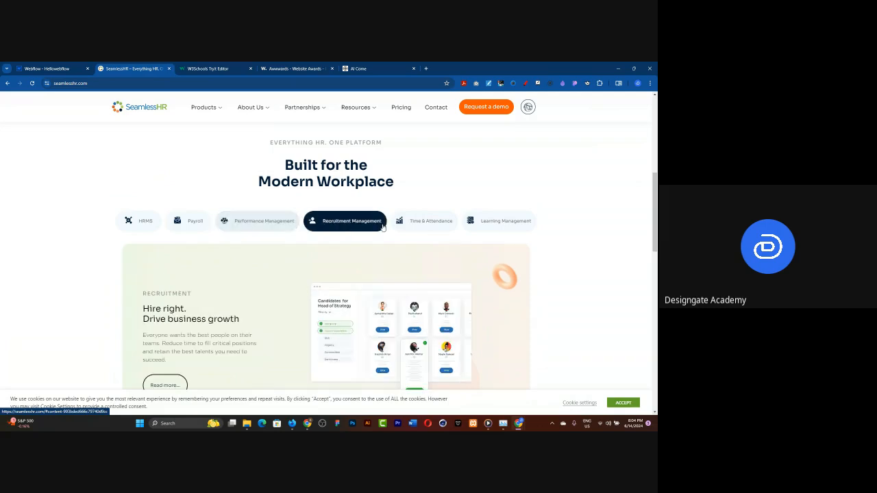
{"action": "left_click", "coordinate": [427, 227]}
{"action": "left_click", "coordinate": [510, 230]}
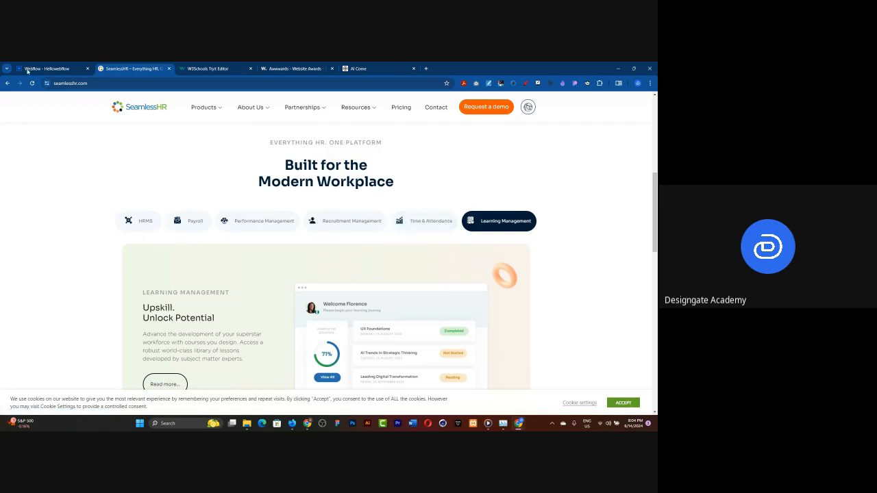
Return to Webflow, leave the preview, and set the left and right padding of the HRMS tab link to 40 px
{"action": "left_click", "coordinate": [42, 68]}
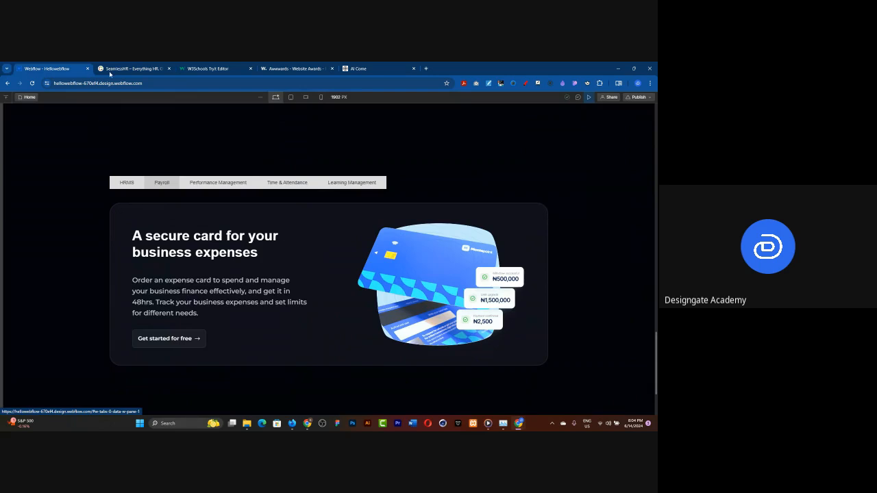
{"action": "left_click", "coordinate": [588, 98]}
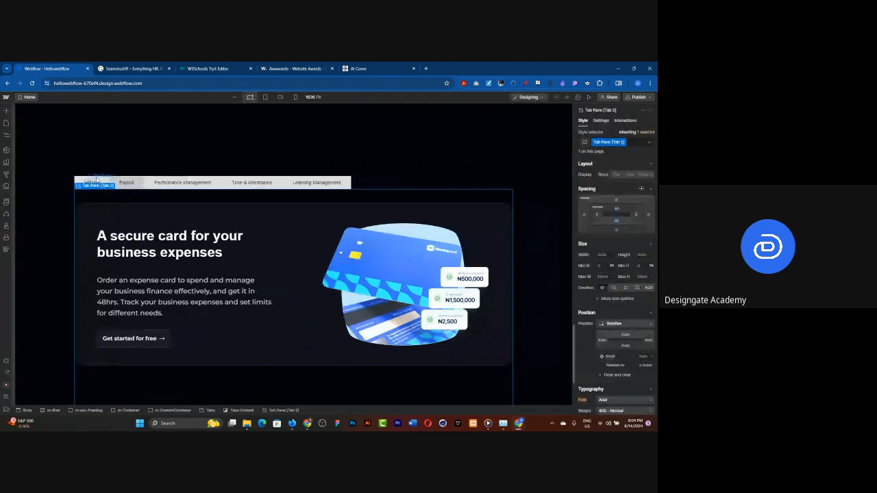
{"action": "left_click", "coordinate": [83, 179]}
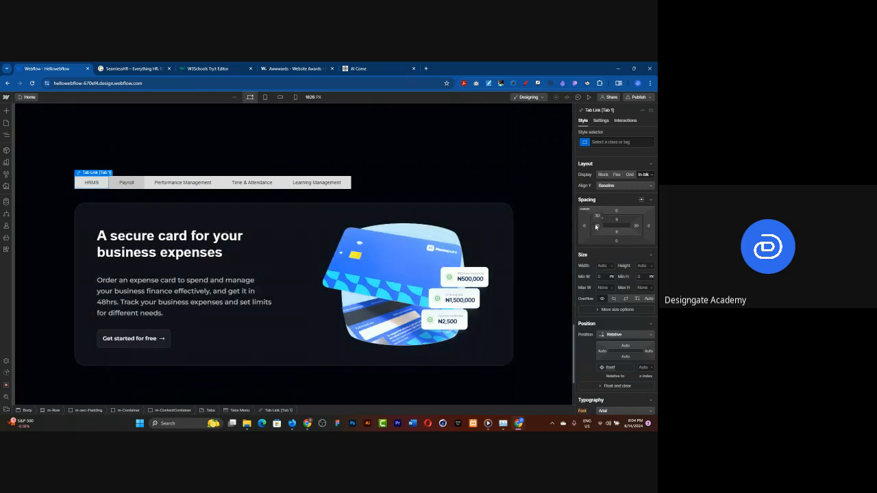
{"action": "left_click", "coordinate": [596, 226]}
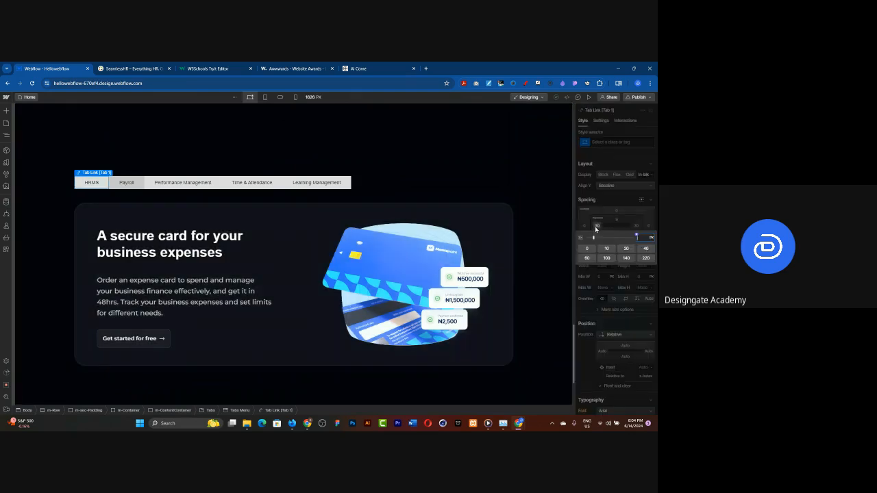
{"action": "left_click", "coordinate": [643, 251]}
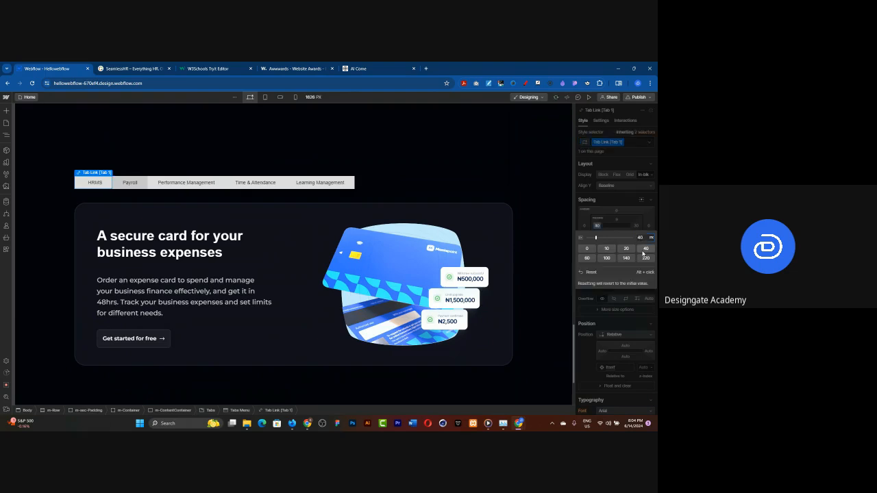
{"action": "left_click", "coordinate": [634, 228]}
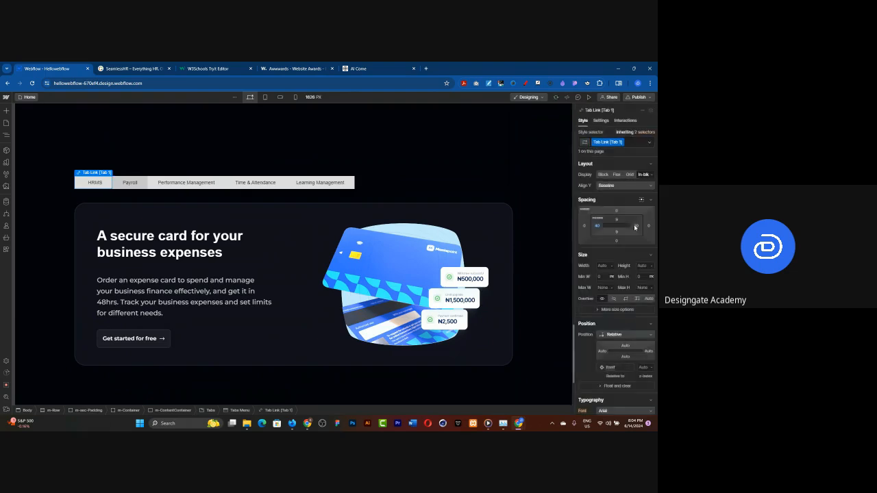
{"action": "left_click", "coordinate": [636, 226]}
{"action": "left_click", "coordinate": [644, 249]}
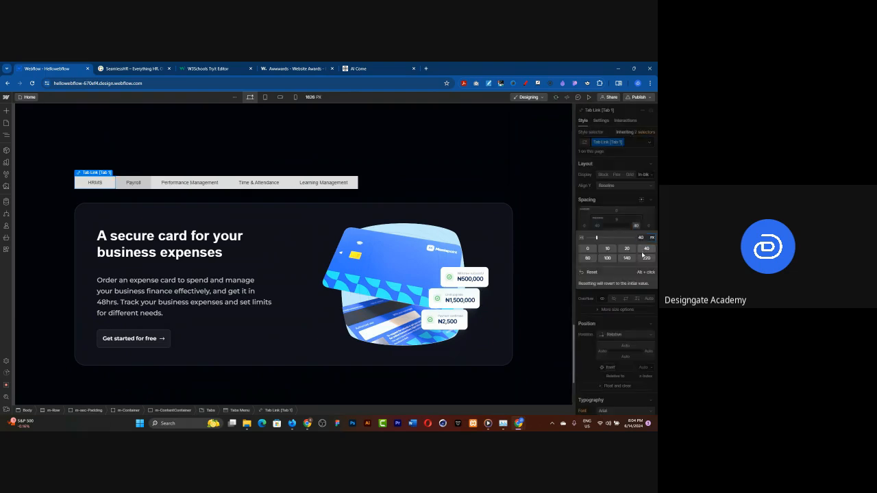
Rename the HRMS tab link's class as m-Tablink
{"action": "left_click", "coordinate": [606, 142]}
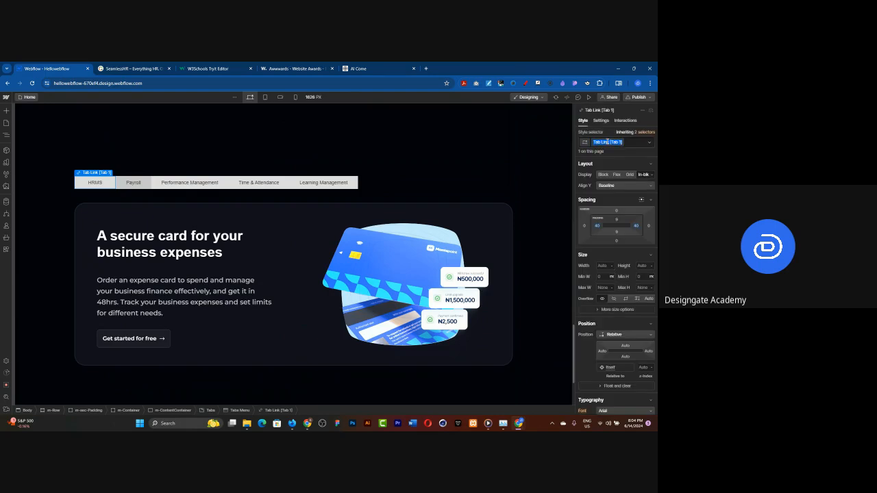
{"action": "type", "text": "m-TabLink"}
{"action": "key", "text": "Return"}
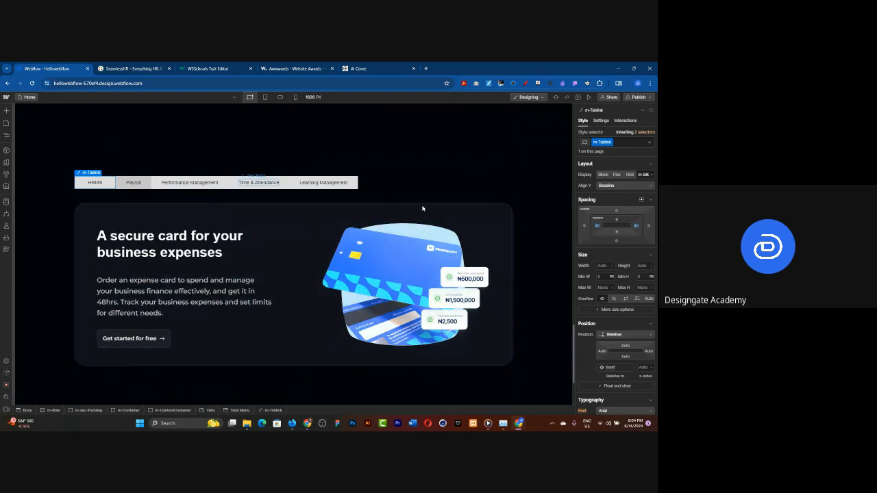
Set the right margin of the HRMS tab link to 20 px to separate it from the Payroll tab
{"action": "left_click", "coordinate": [648, 227]}
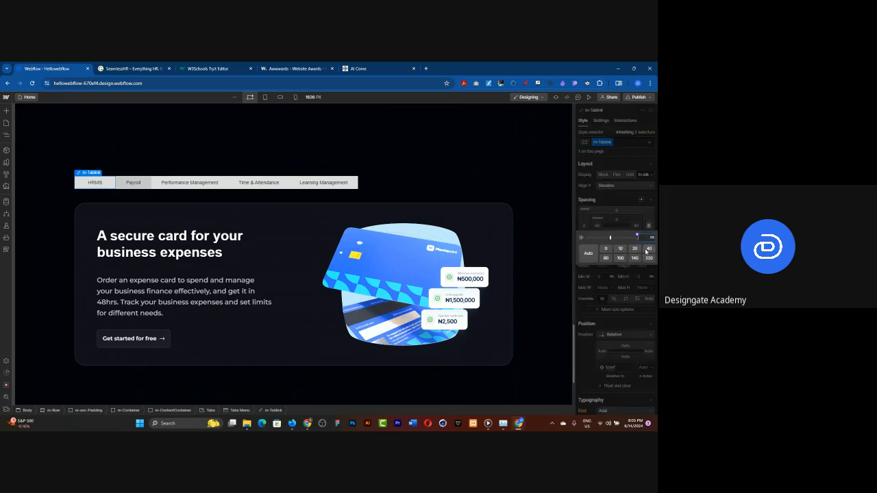
{"action": "left_click", "coordinate": [645, 251]}
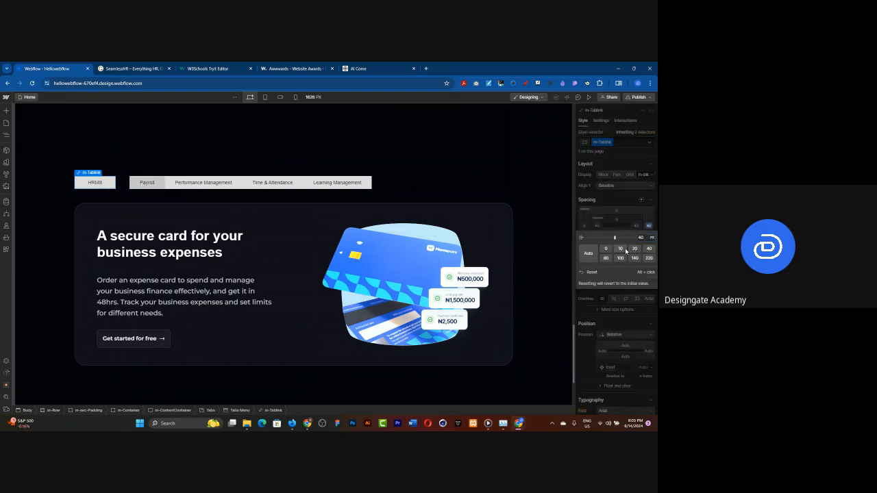
{"action": "left_click", "coordinate": [635, 249]}
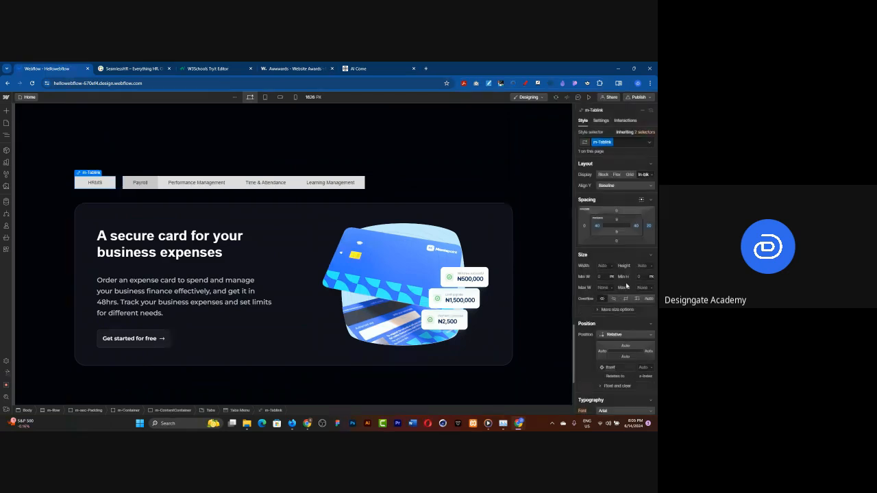
Set the top and bottom padding of the m-Tablink class to 20 px
{"action": "scroll", "coordinate": [626, 286], "scroll_direction": "down", "scroll_amount": 3}
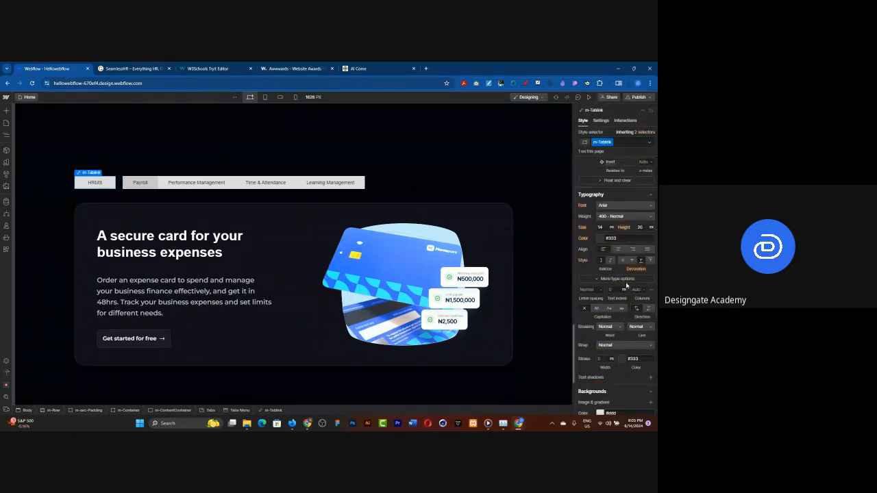
{"action": "scroll", "coordinate": [626, 286], "scroll_direction": "up", "scroll_amount": 2}
{"action": "scroll", "coordinate": [626, 285], "scroll_direction": "up", "scroll_amount": 3}
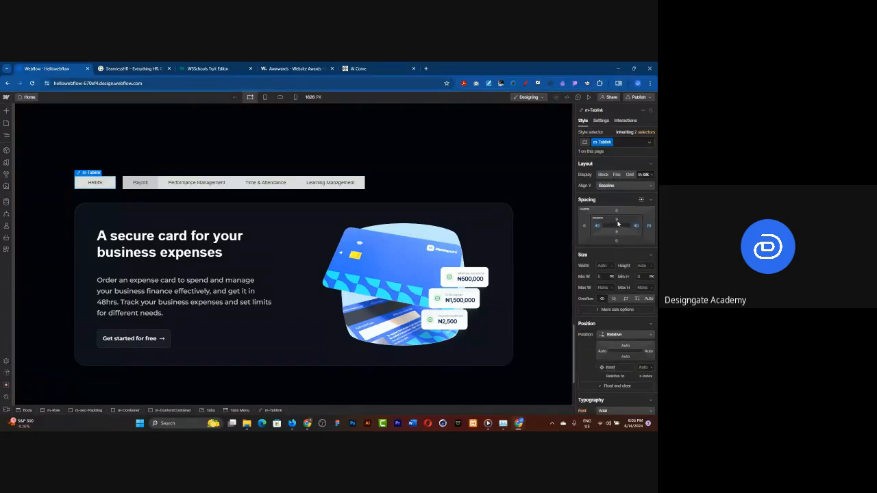
{"action": "left_click", "coordinate": [617, 224]}
{"action": "left_click", "coordinate": [626, 243]}
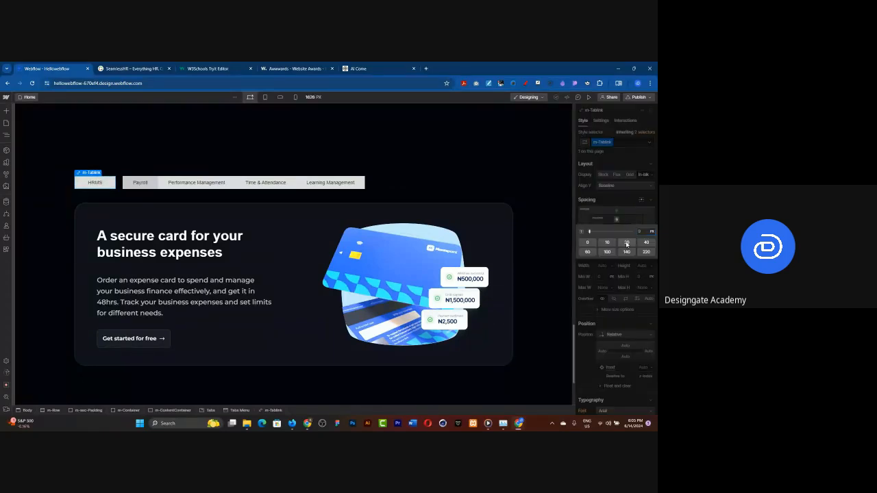
{"action": "key", "text": "Escape"}
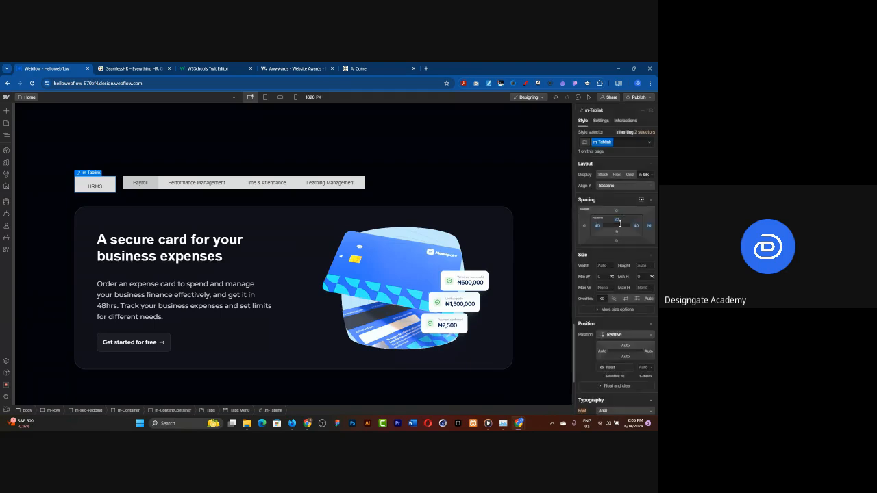
{"action": "left_click", "coordinate": [617, 233]}
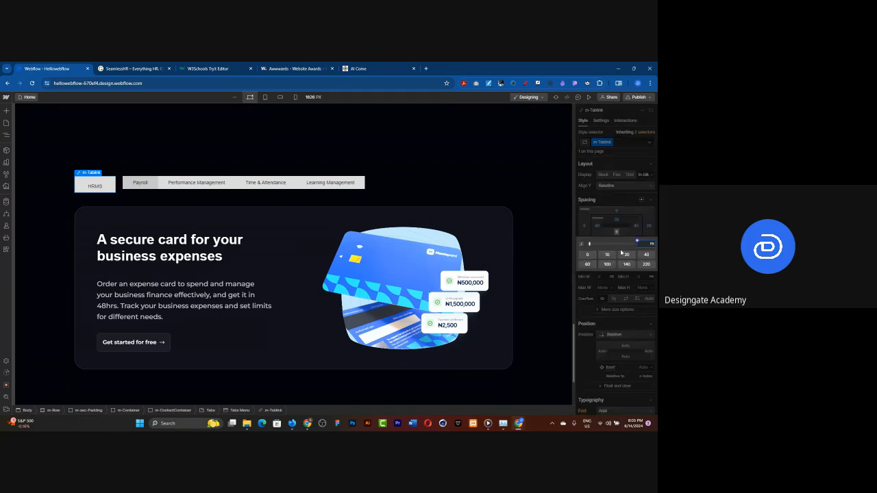
{"action": "left_click", "coordinate": [625, 254]}
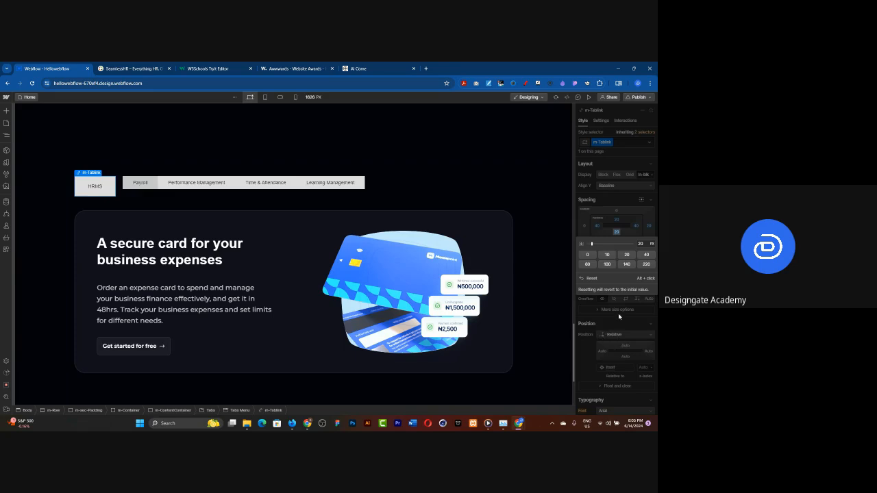
{"action": "key", "text": "Escape"}
Round the HRMS tab link into a pill with a 100 px border radius
{"action": "scroll", "coordinate": [618, 313], "scroll_direction": "down", "scroll_amount": 3}
{"action": "scroll", "coordinate": [620, 316], "scroll_direction": "down", "scroll_amount": 6}
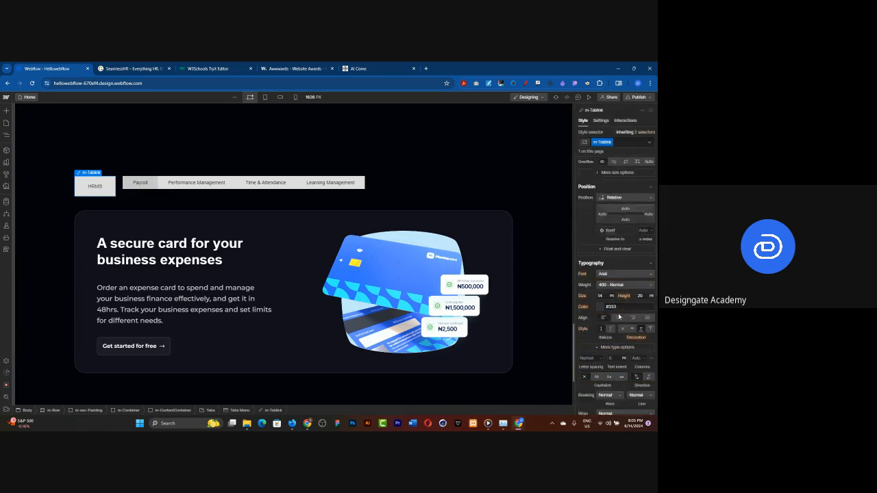
{"action": "scroll", "coordinate": [620, 316], "scroll_direction": "down", "scroll_amount": 3}
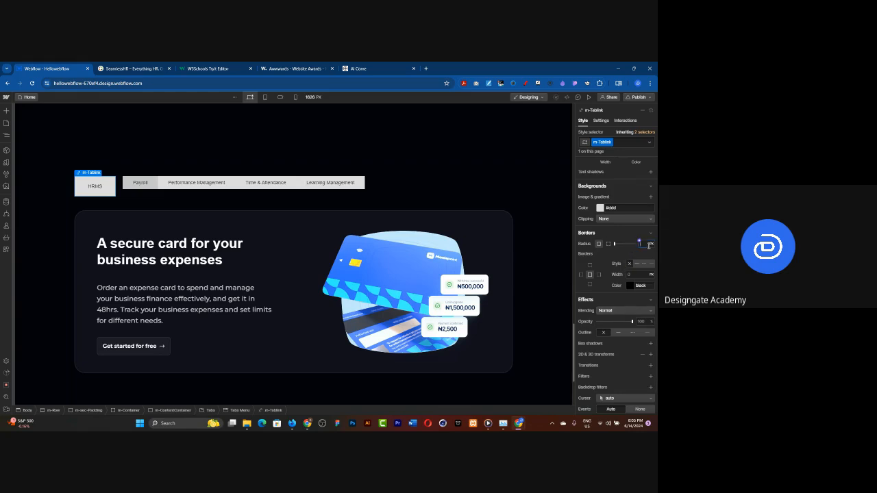
{"action": "key", "text": "Return"}
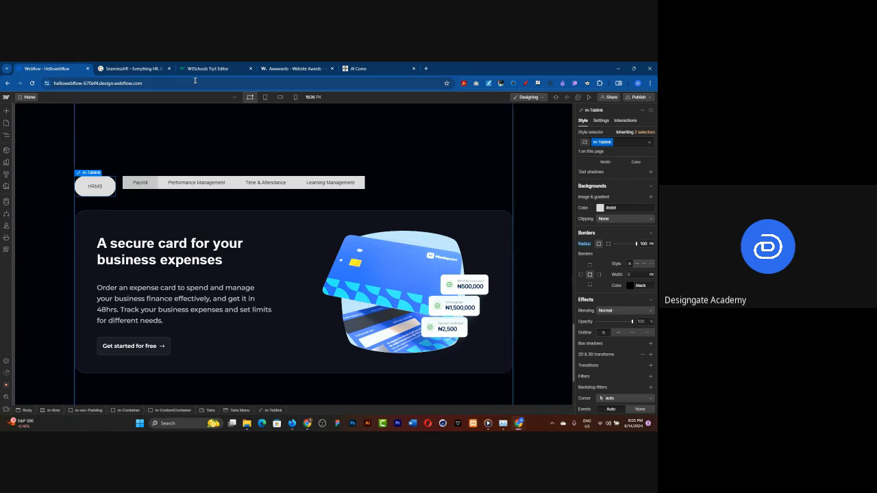
Compare the pill with the tabs on the SeamlessHR site and review the states available for the m-Tablink class
{"action": "left_click", "coordinate": [156, 70]}
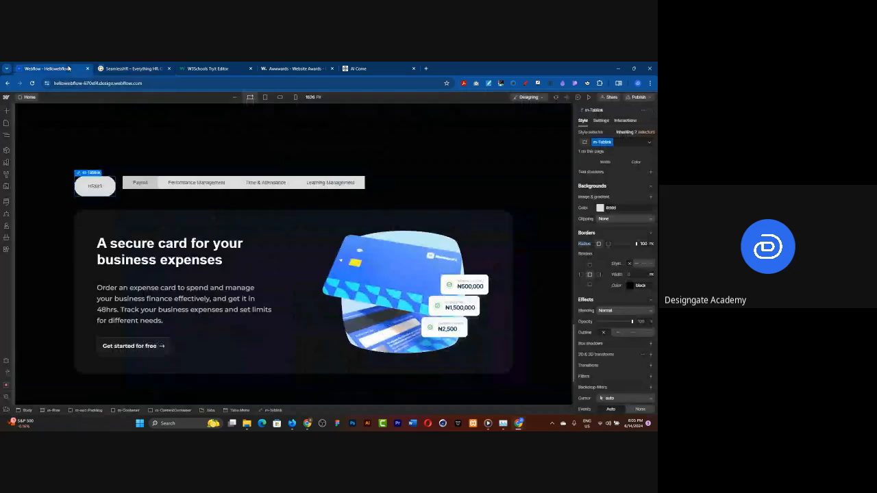
{"action": "left_click", "coordinate": [67, 69]}
{"action": "left_click", "coordinate": [652, 144]}
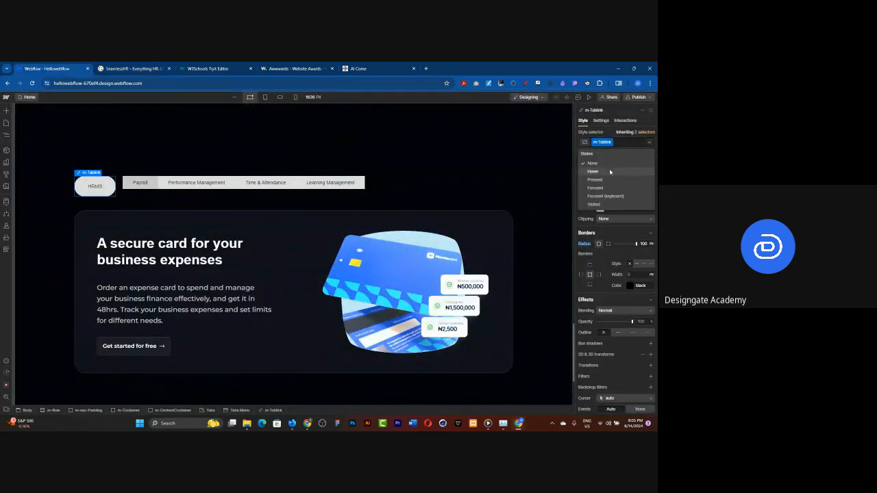
{"action": "left_click", "coordinate": [648, 145]}
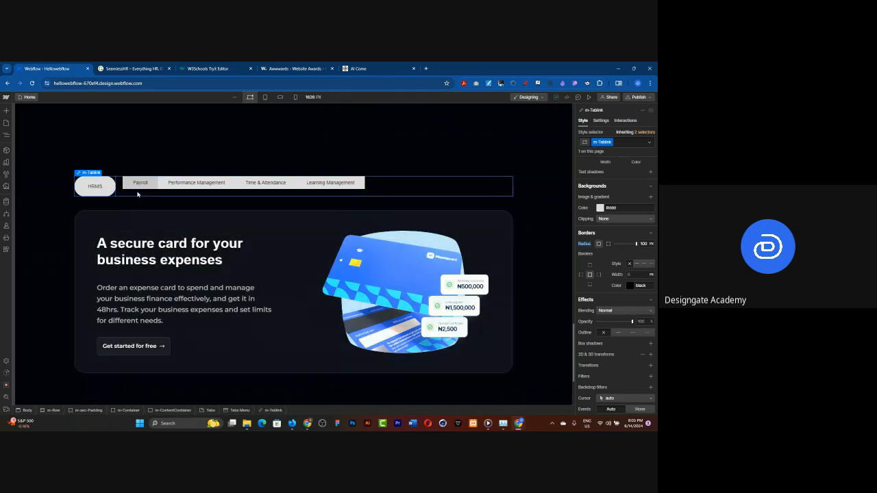
Apply the existing m-Tablink class to the Payroll tab link
{"action": "left_click", "coordinate": [141, 189]}
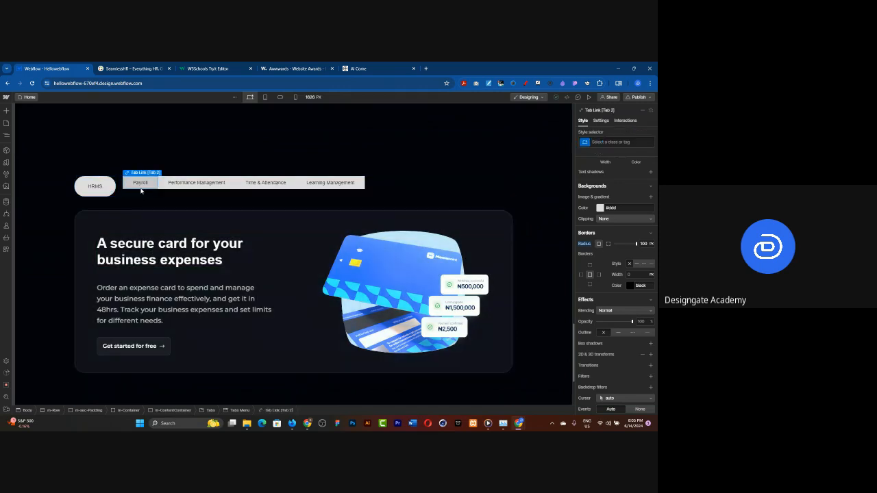
{"action": "left_click", "coordinate": [596, 142]}
{"action": "type", "text": "m-t"}
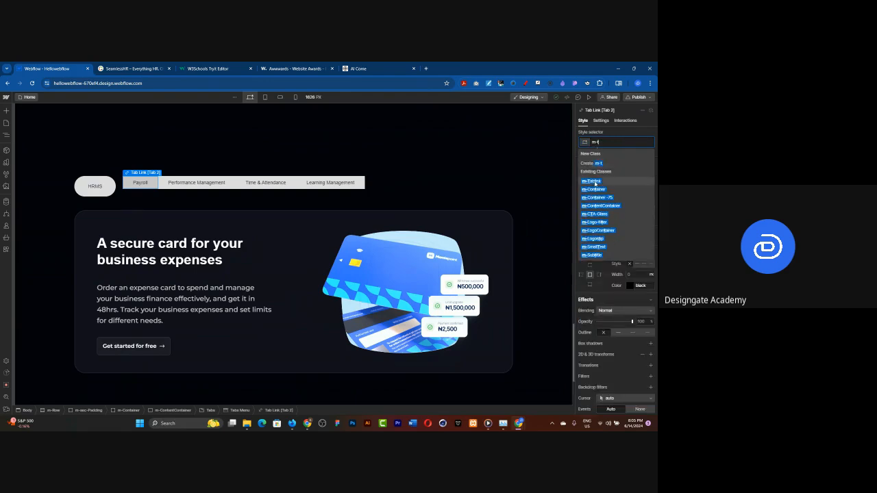
{"action": "left_click", "coordinate": [594, 182]}
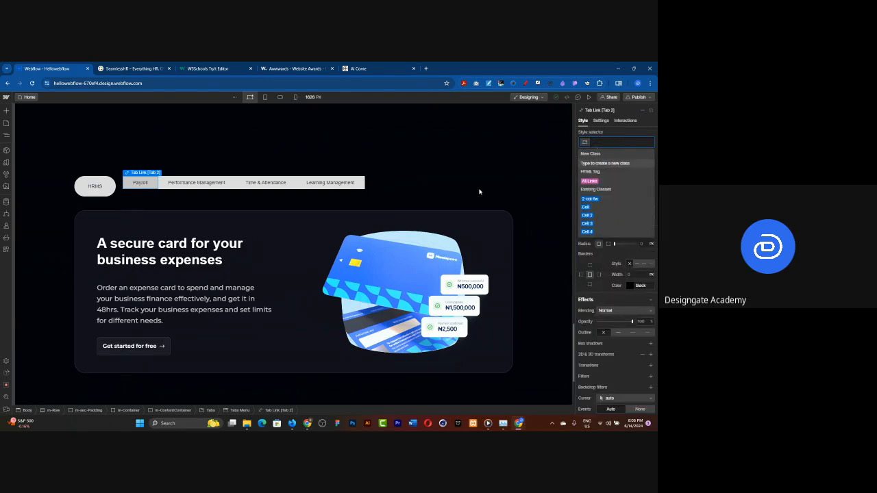
Apply the existing m-Tablink class to the Performance Management tab link
{"action": "left_click", "coordinate": [199, 185]}
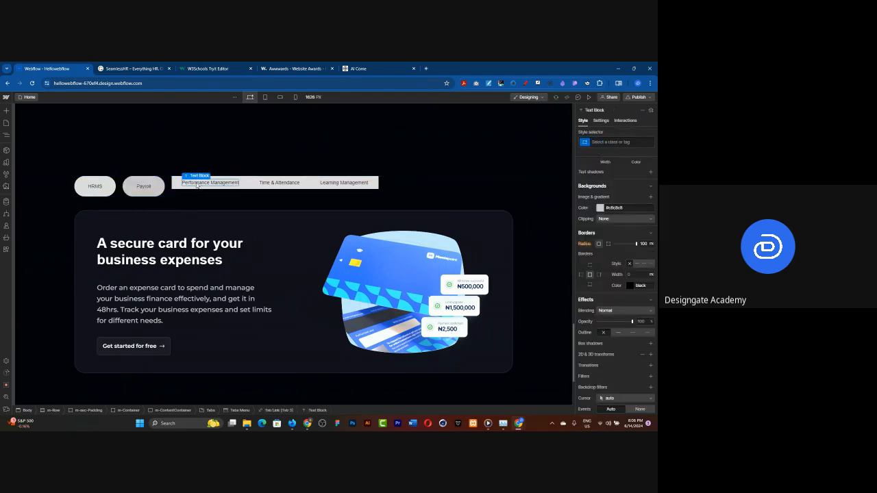
{"action": "left_click", "coordinate": [176, 187]}
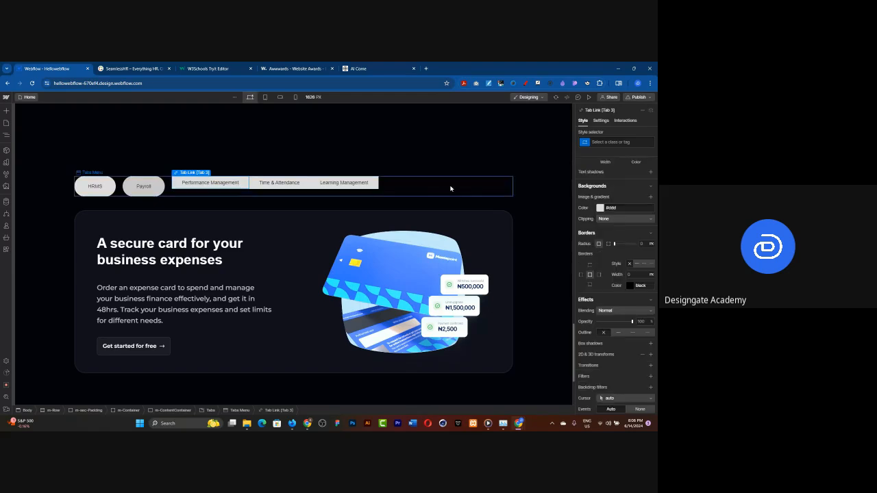
{"action": "left_click", "coordinate": [606, 143]}
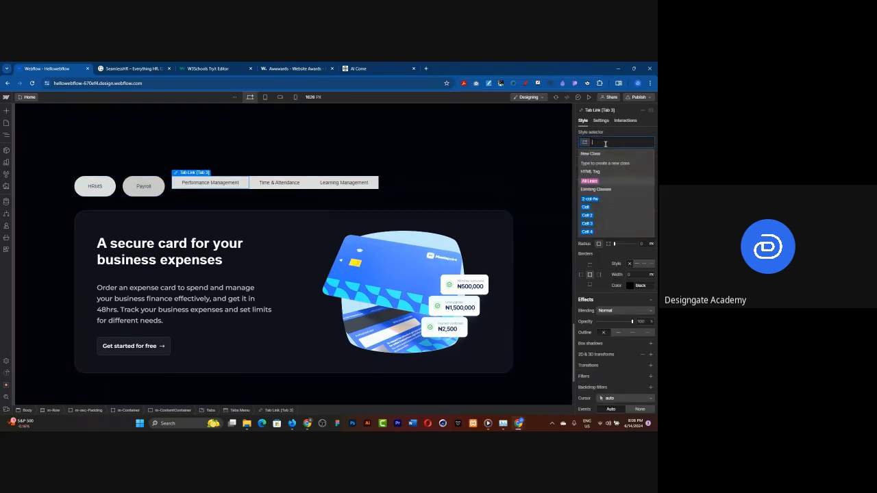
{"action": "type", "text": "m-ta"}
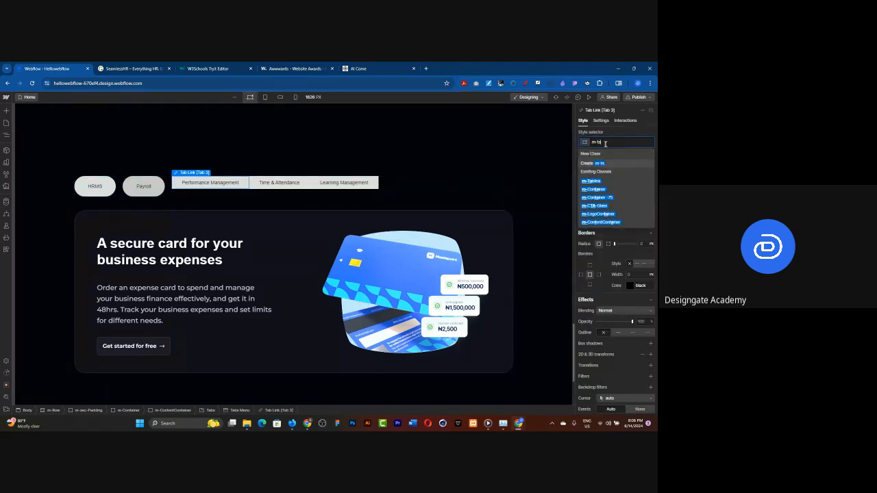
{"action": "left_click", "coordinate": [591, 181]}
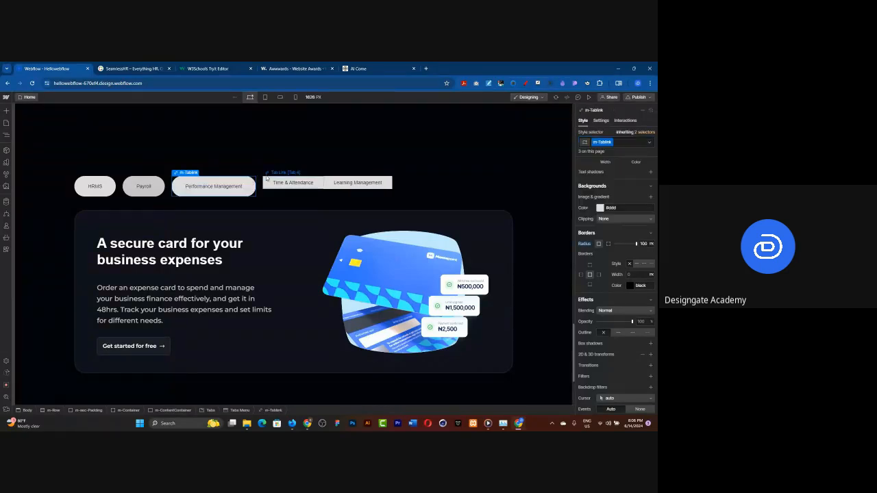
Apply the existing m-Tablink class to the Time & Attendance tab link
{"action": "left_click", "coordinate": [269, 180]}
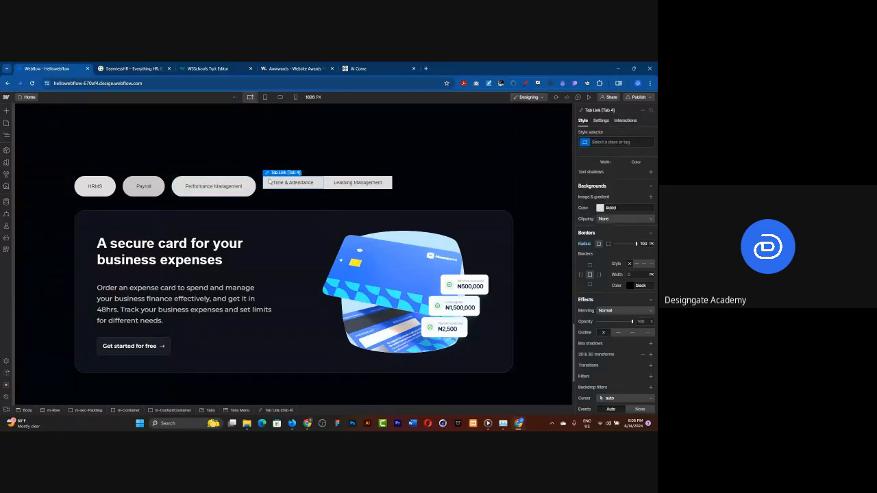
{"action": "left_click", "coordinate": [604, 142]}
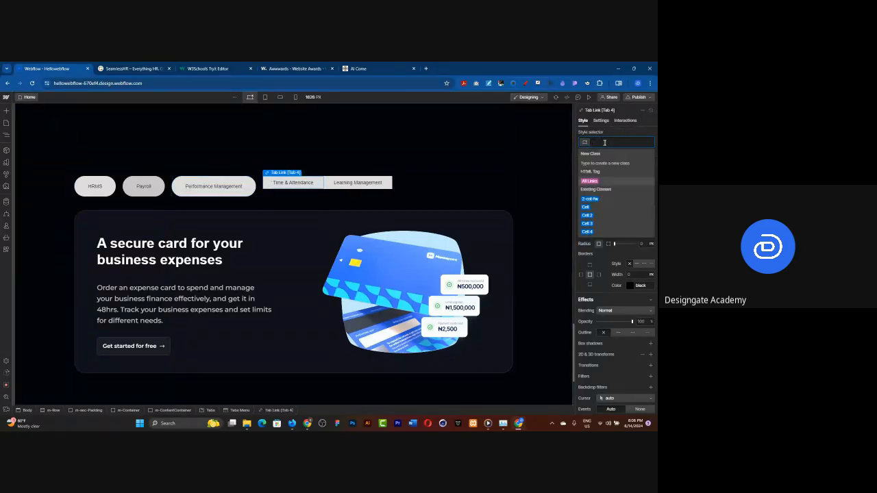
{"action": "type", "text": "m-t"}
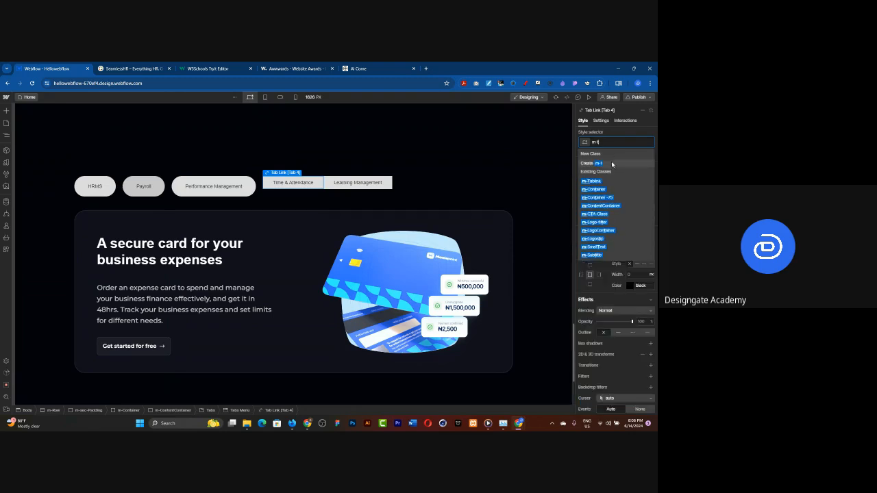
{"action": "key", "text": "Escape"}
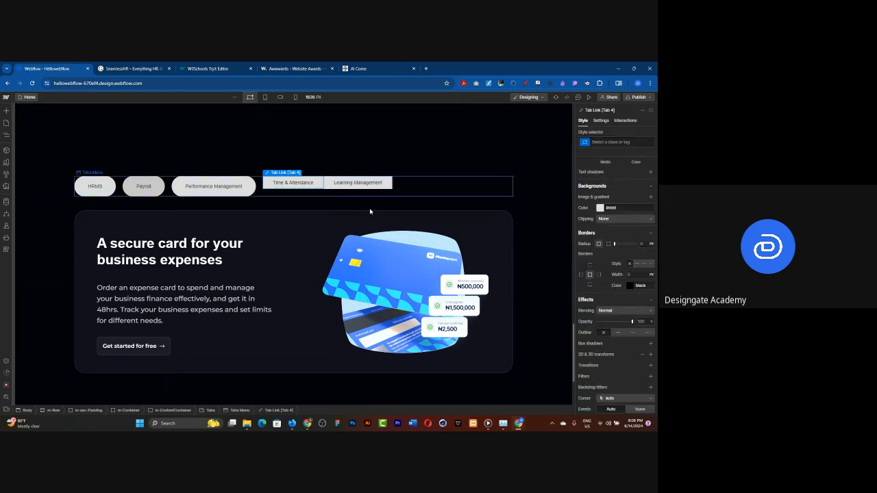
{"action": "left_click", "coordinate": [597, 141]}
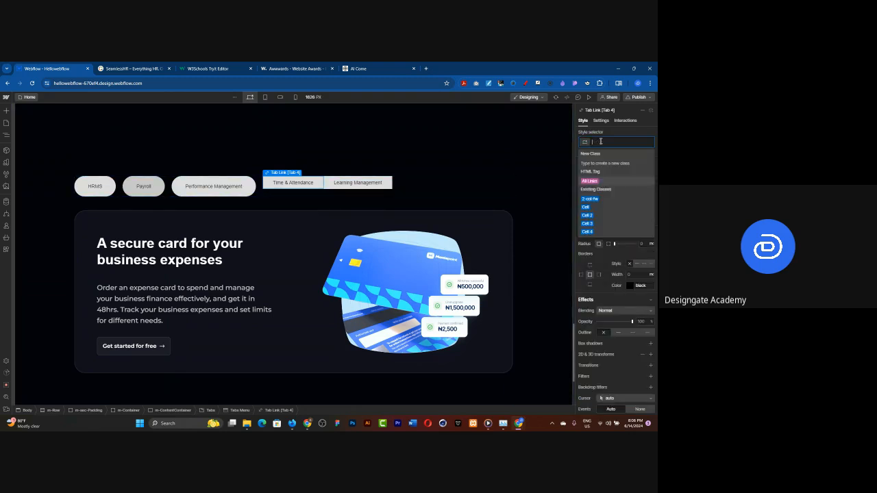
{"action": "type", "text": "m-ta"}
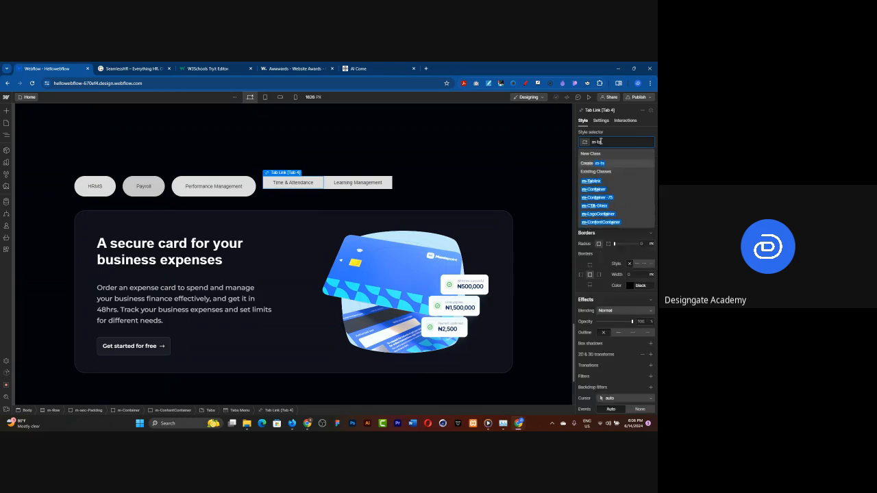
{"action": "left_click", "coordinate": [591, 181]}
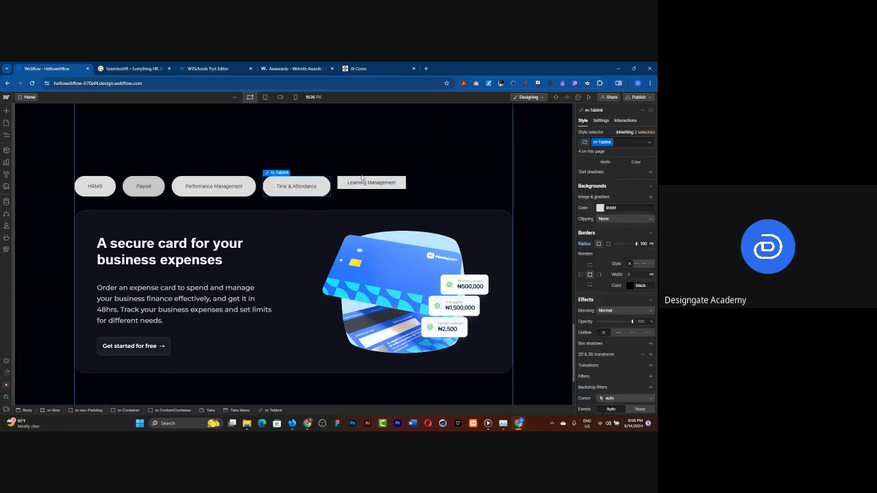
Apply the existing m-Tablink class to the Learning Management tab link
{"action": "left_click", "coordinate": [361, 180]}
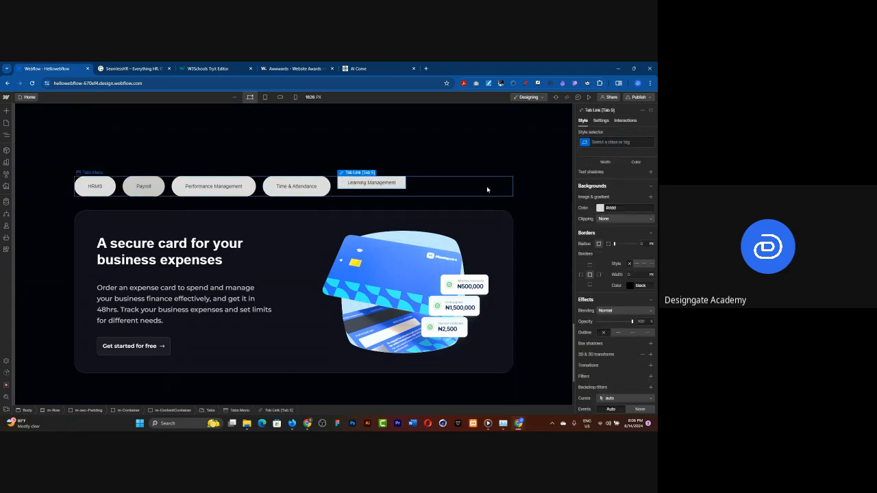
{"action": "left_click", "coordinate": [595, 143]}
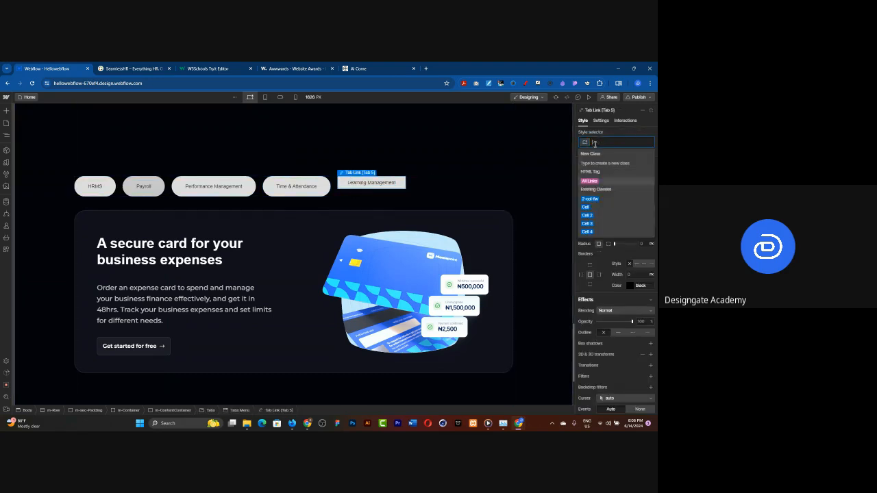
{"action": "type", "text": "m-ta"}
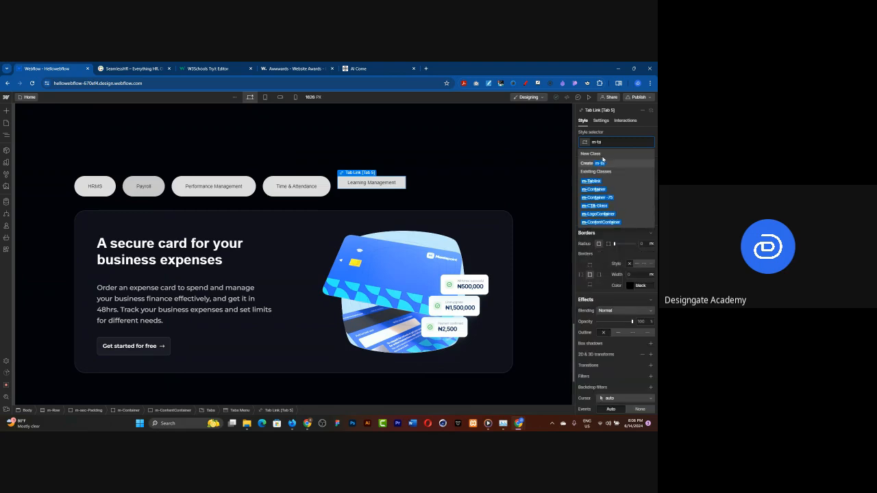
{"action": "left_click", "coordinate": [592, 181]}
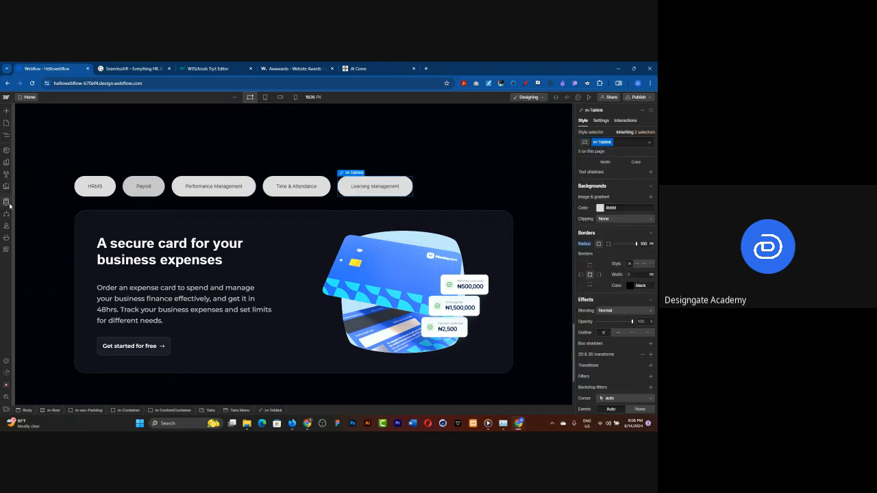
Set the Tabs Menu to a horizontal flex layout with space-between distribution and centered vertical alignment
{"action": "left_click", "coordinate": [6, 135]}
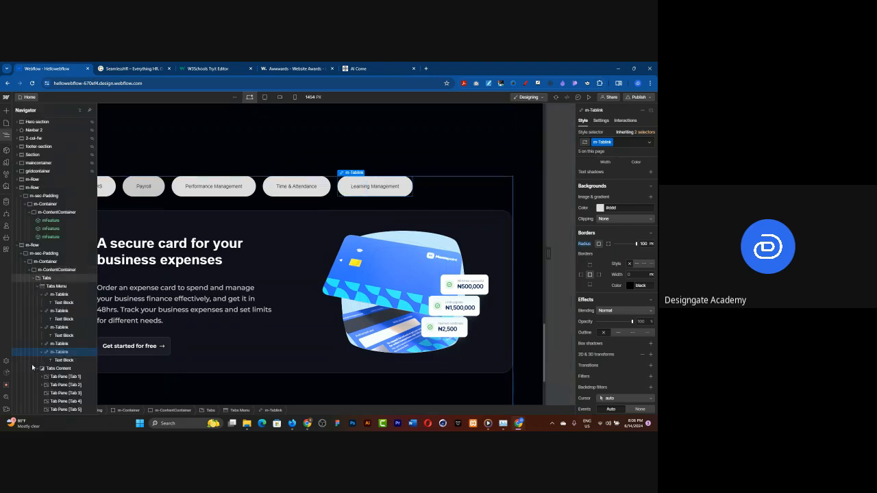
{"action": "left_click", "coordinate": [53, 286]}
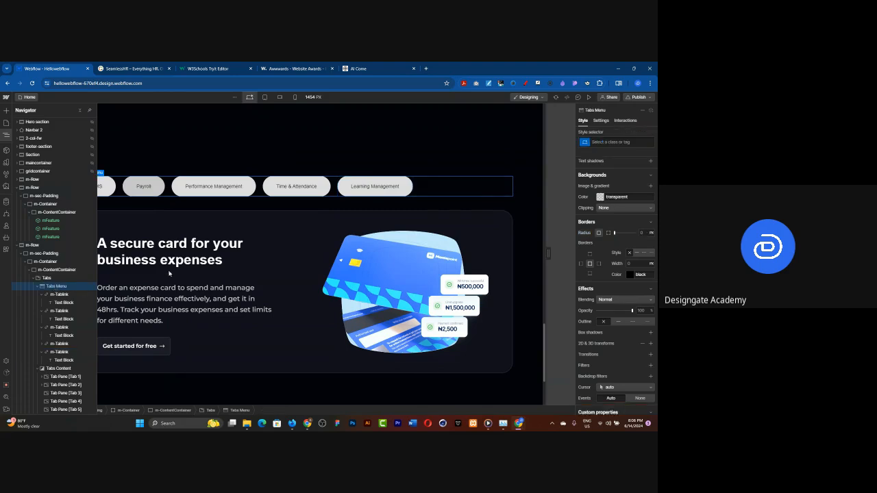
{"action": "scroll", "coordinate": [618, 252], "scroll_direction": "up", "scroll_amount": 5}
{"action": "scroll", "coordinate": [618, 252], "scroll_direction": "up", "scroll_amount": 6}
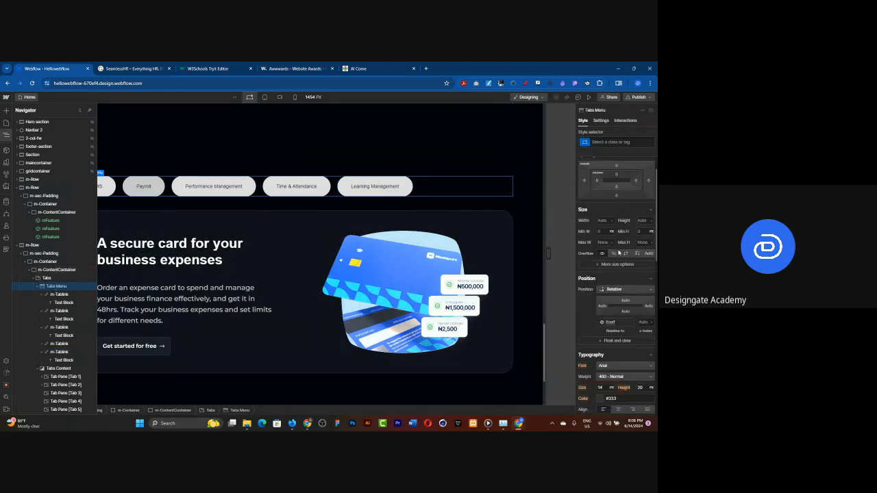
{"action": "scroll", "coordinate": [619, 253], "scroll_direction": "up", "scroll_amount": 2}
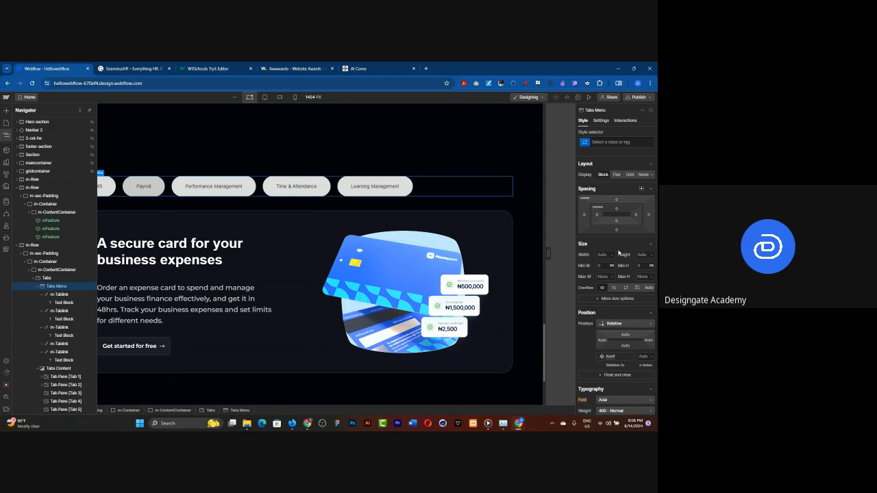
{"action": "left_click", "coordinate": [616, 174]}
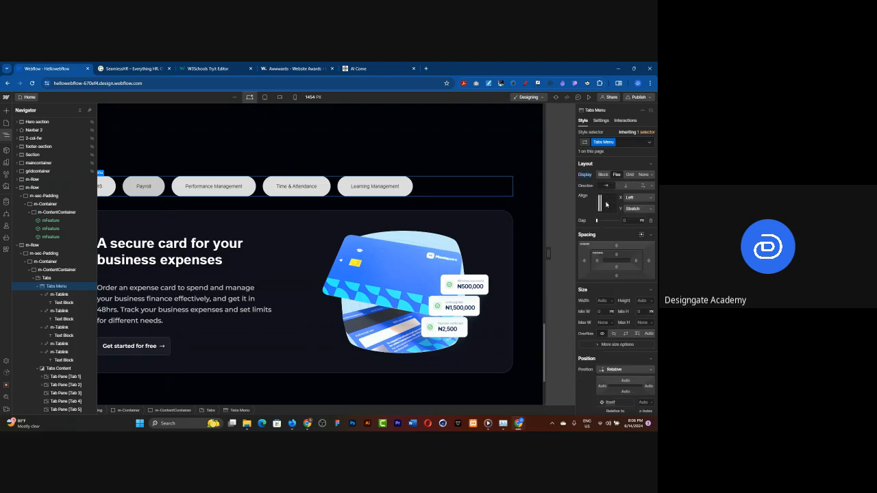
{"action": "left_click", "coordinate": [606, 205]}
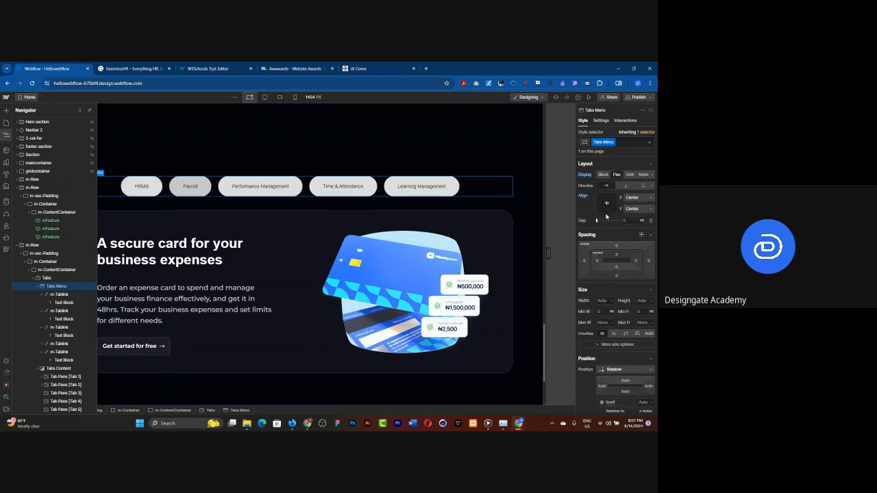
{"action": "left_click", "coordinate": [606, 215]}
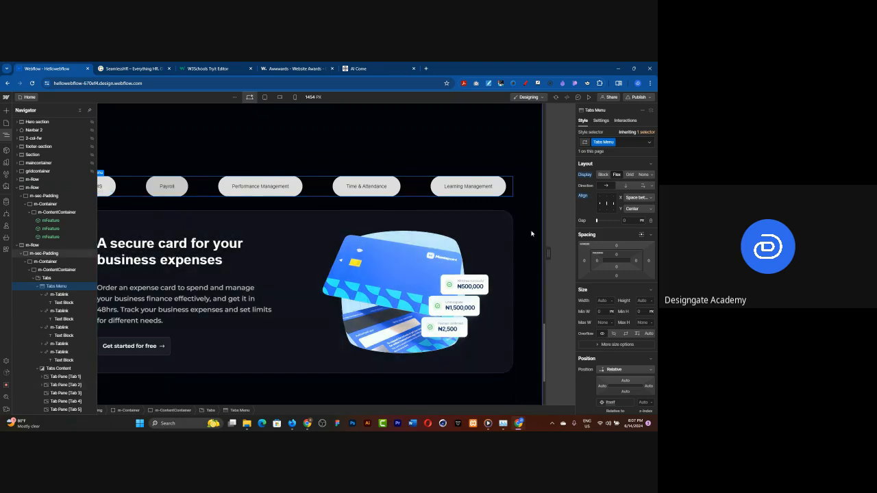
{"action": "left_click", "coordinate": [531, 234]}
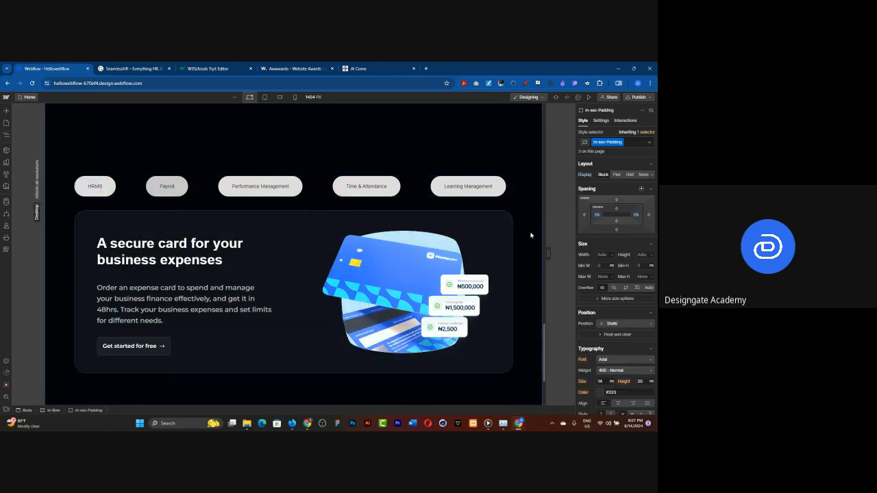
Set the m-Tablink flex child sizing so that the tab links grow to fill the tabs menu
{"action": "left_click", "coordinate": [110, 190]}
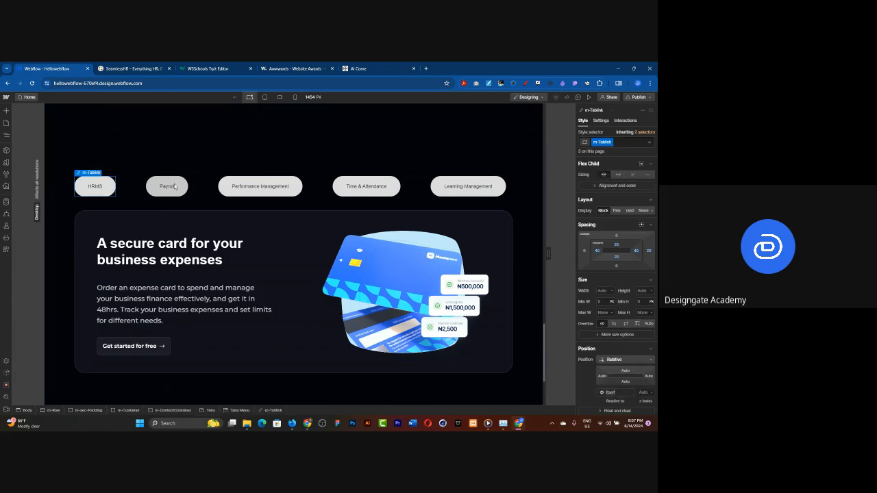
{"action": "left_click", "coordinate": [220, 186]}
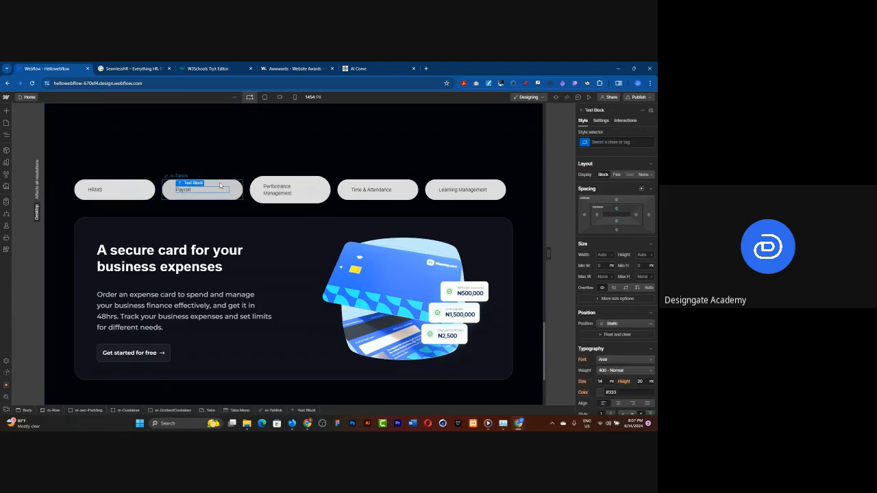
{"action": "left_click", "coordinate": [220, 183]}
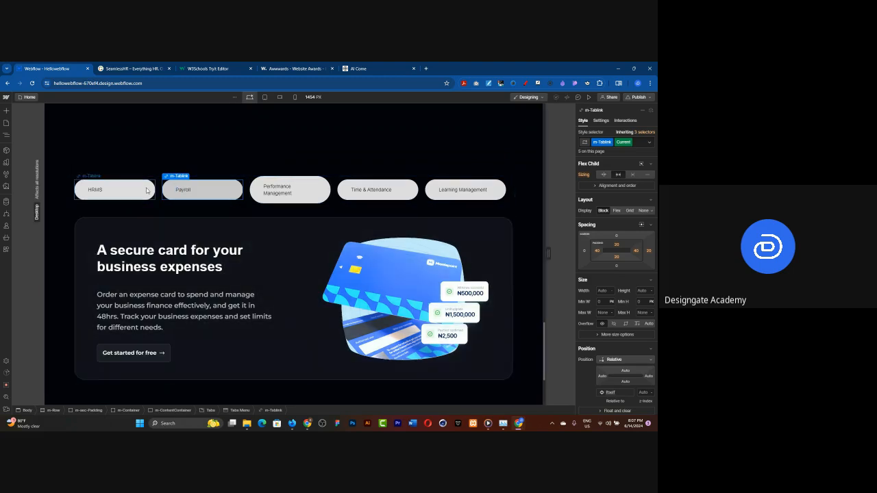
Set the m-Tablink class's left and right padding to 20 px and center its text
{"action": "left_click", "coordinate": [147, 191]}
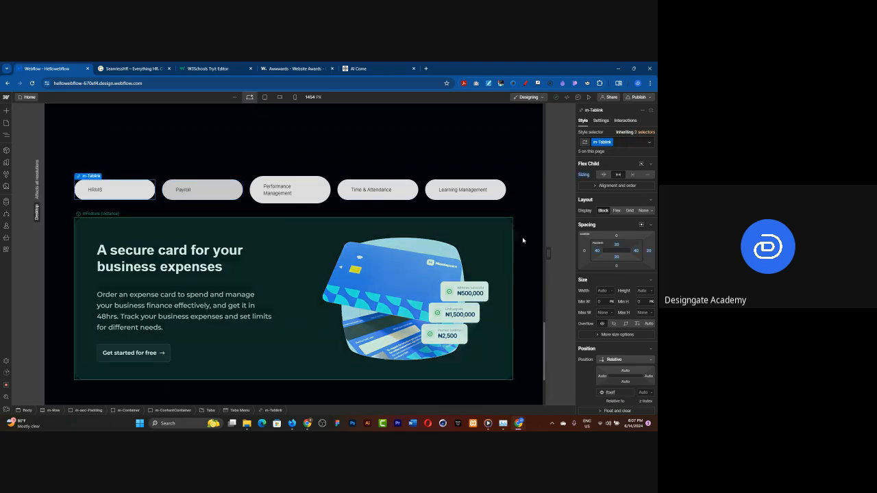
{"action": "left_click", "coordinate": [596, 250]}
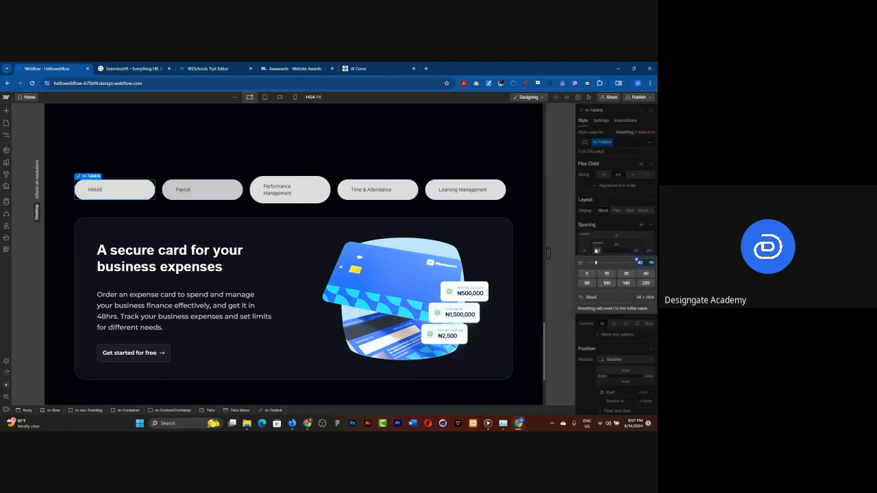
{"action": "left_click", "coordinate": [625, 274]}
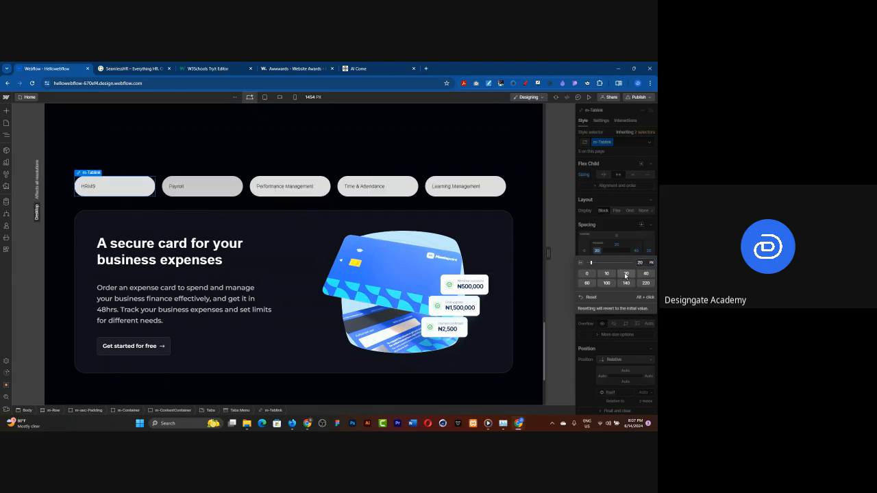
{"action": "left_click", "coordinate": [637, 253]}
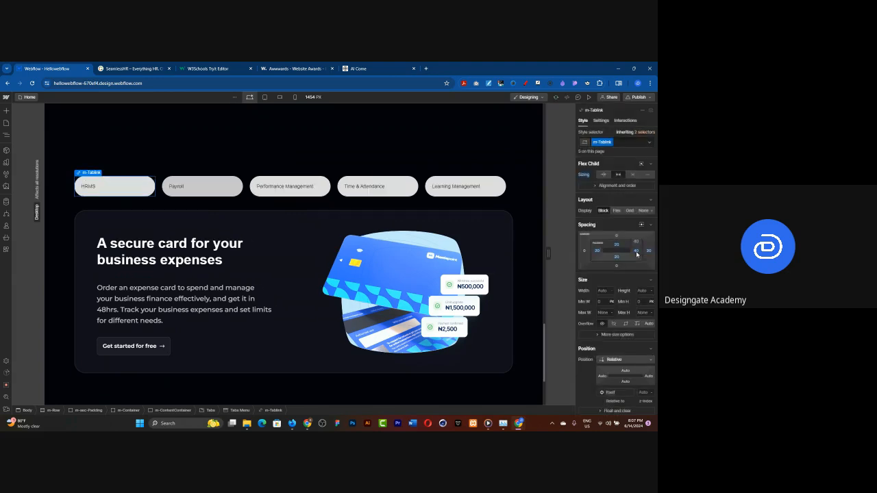
{"action": "left_click", "coordinate": [637, 252]}
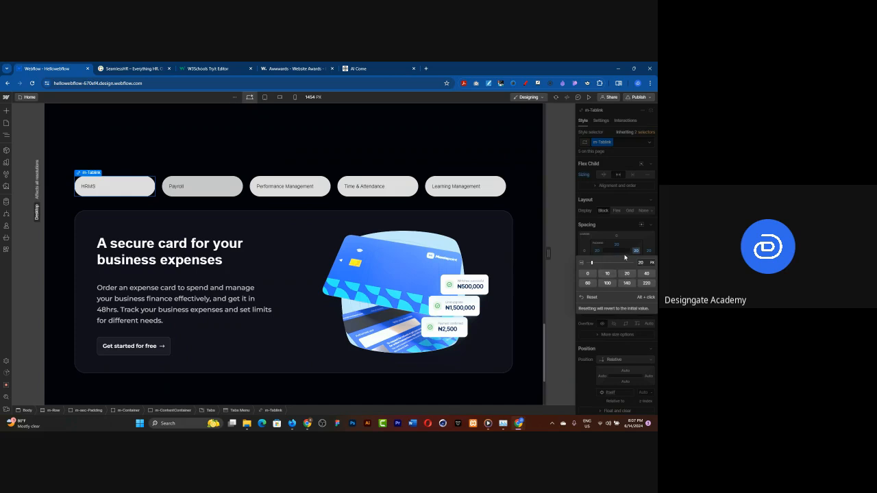
{"action": "left_click", "coordinate": [629, 240]}
{"action": "scroll", "coordinate": [625, 271], "scroll_direction": "down", "scroll_amount": 6}
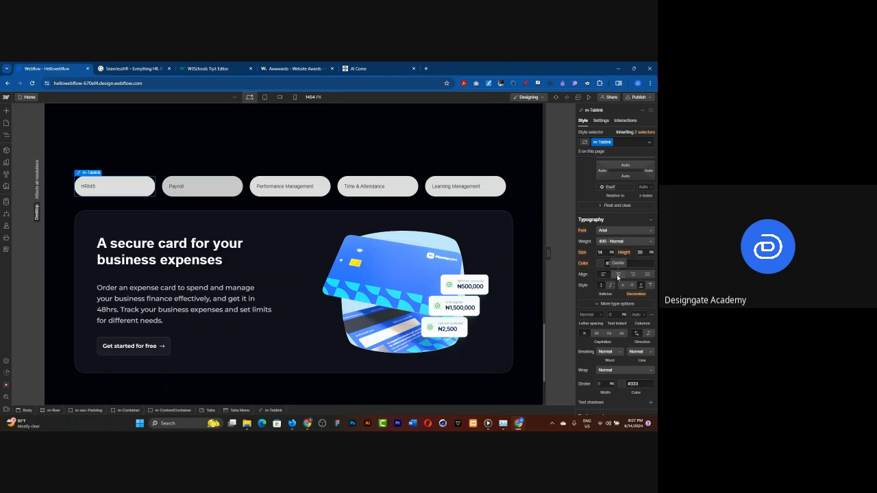
{"action": "left_click", "coordinate": [617, 274]}
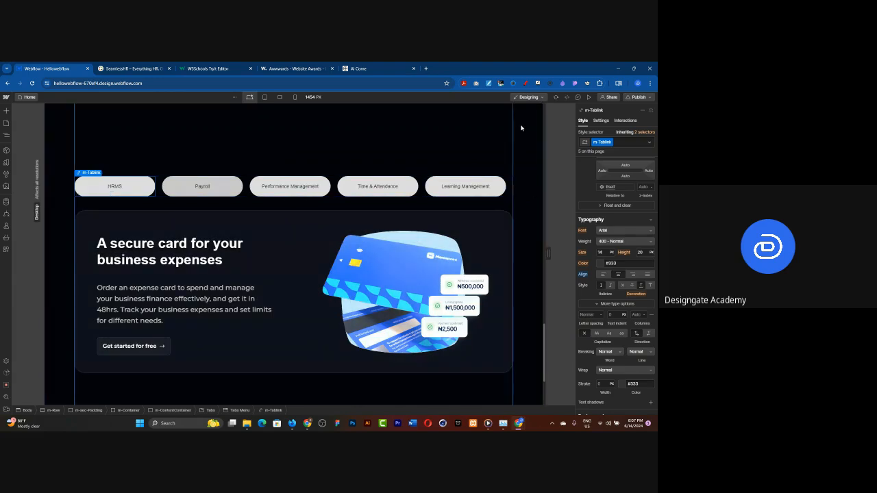
Turn on the page preview and switch to the SeamlessHR site to check how its product tabs change content and active styling
{"action": "left_click", "coordinate": [588, 98]}
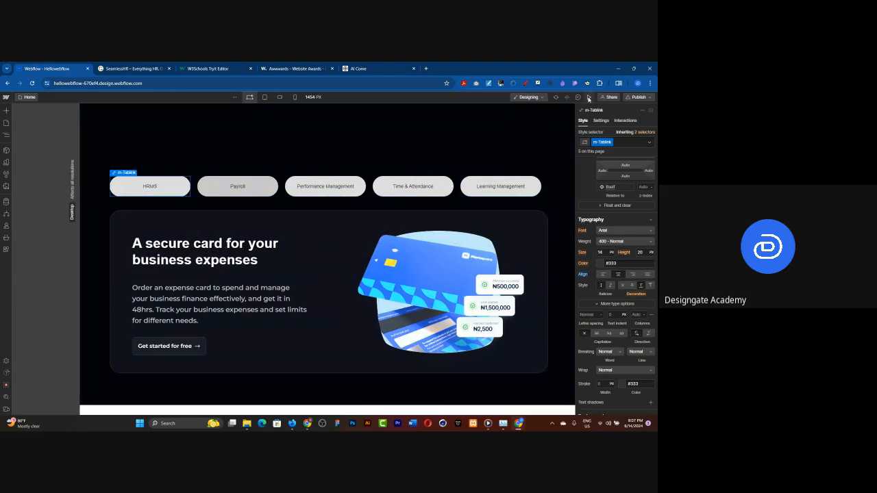
{"action": "left_click", "coordinate": [143, 68]}
{"action": "left_click", "coordinate": [206, 222]}
{"action": "left_click", "coordinate": [246, 218]}
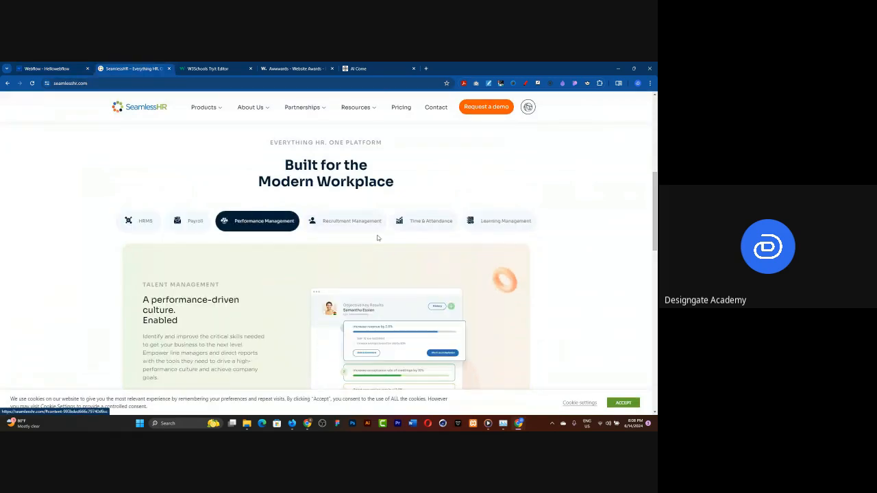
{"action": "left_click", "coordinate": [350, 221]}
{"action": "left_click", "coordinate": [413, 220]}
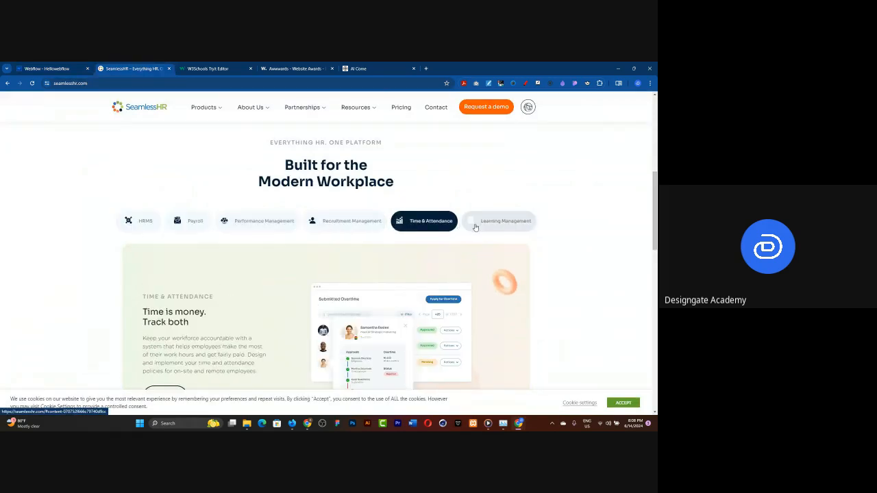
{"action": "left_click", "coordinate": [475, 226]}
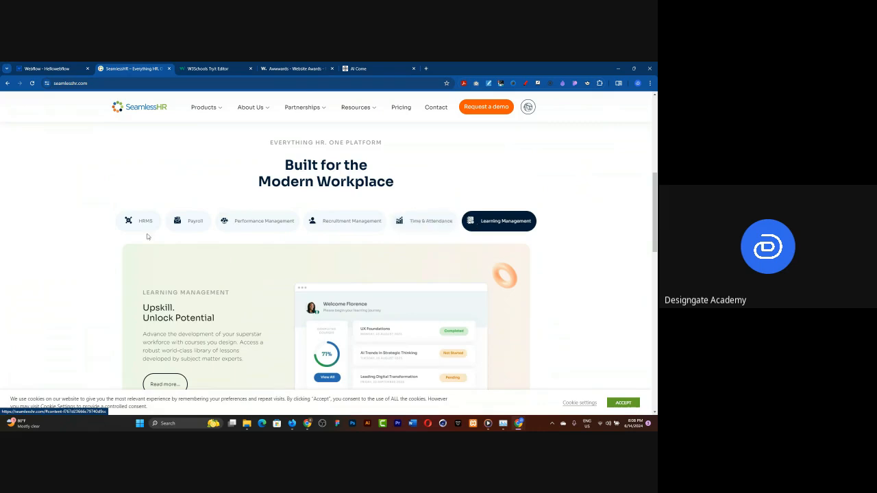
Return to the Webflow preview and test the Performance Management tab
{"action": "left_click", "coordinate": [60, 69]}
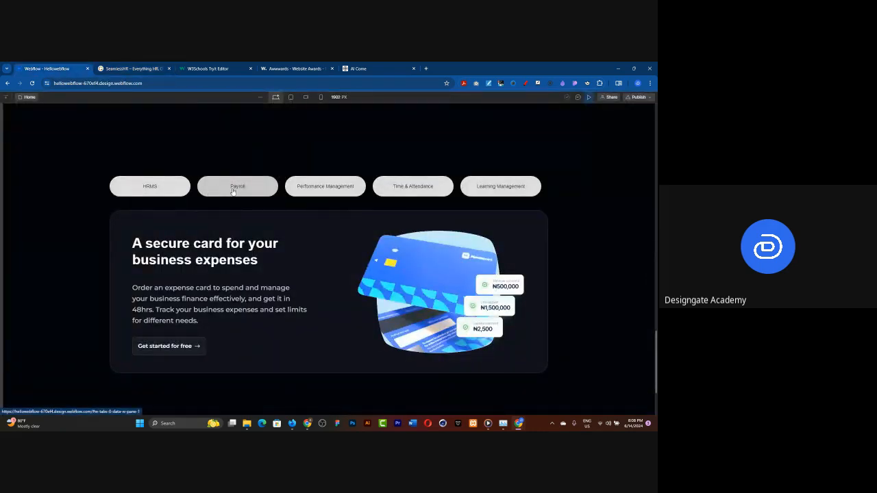
{"action": "left_click", "coordinate": [333, 186]}
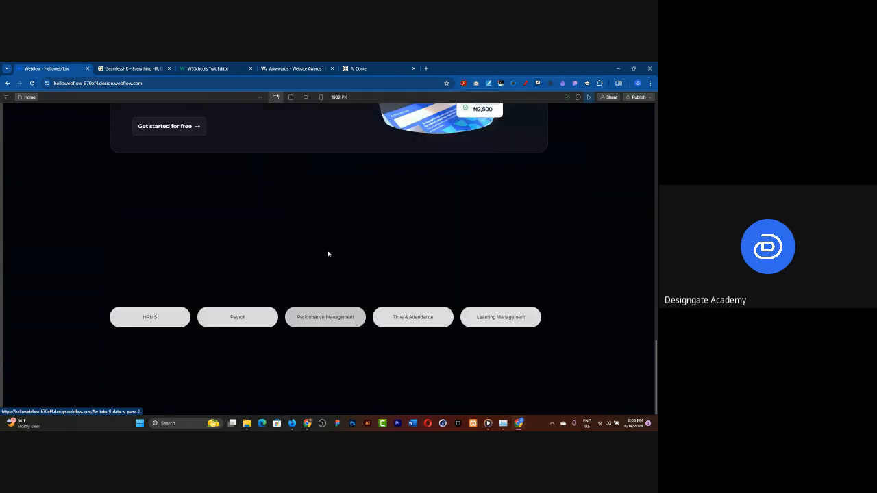
Test the Time & Attendance, Payroll, HRMS and Performance Management tabs in the preview to check how their content switches
{"action": "left_click", "coordinate": [405, 320]}
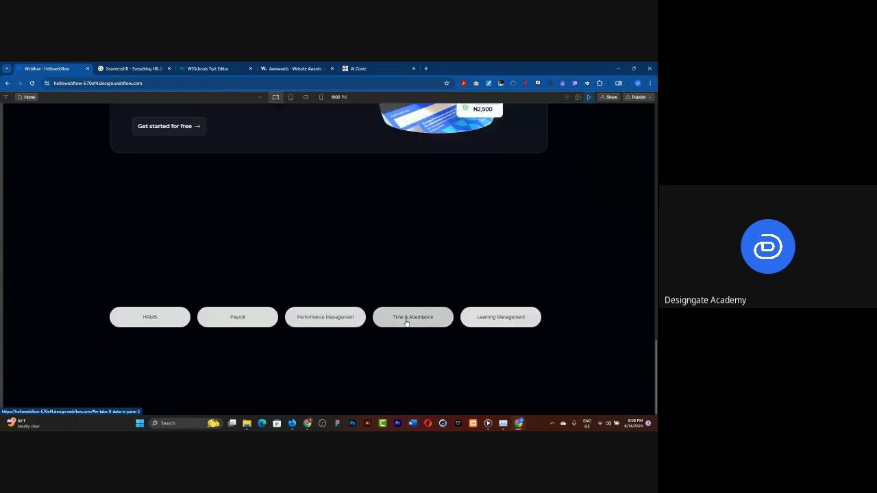
{"action": "left_click", "coordinate": [244, 316]}
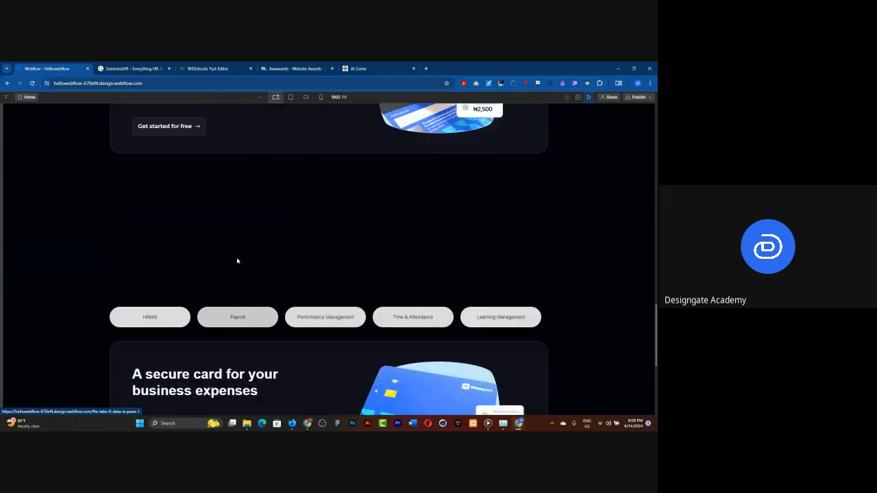
{"action": "scroll", "coordinate": [238, 260], "scroll_direction": "down", "scroll_amount": 1}
{"action": "left_click", "coordinate": [152, 282]}
{"action": "scroll", "coordinate": [155, 282], "scroll_direction": "down", "scroll_amount": 3}
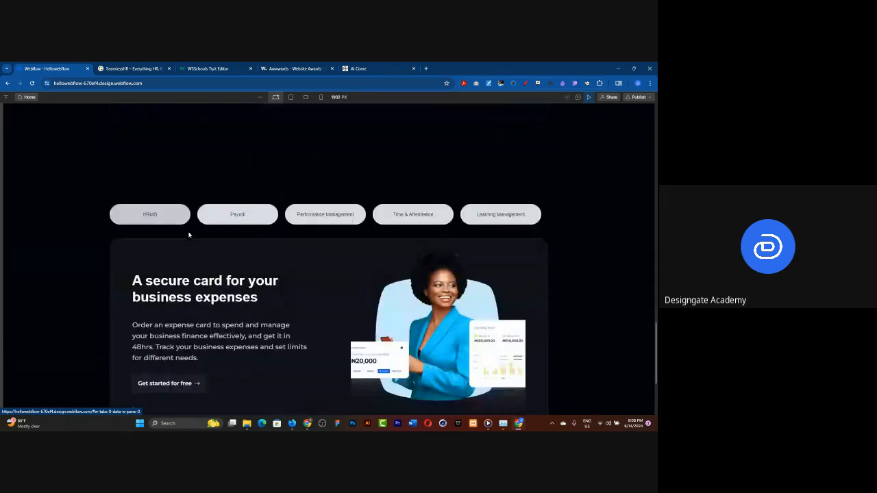
{"action": "left_click", "coordinate": [244, 148]}
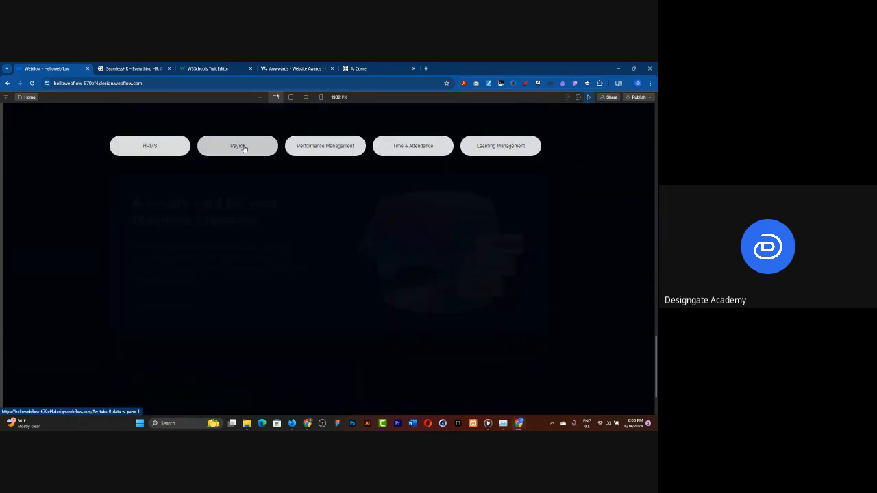
{"action": "left_click", "coordinate": [341, 147]}
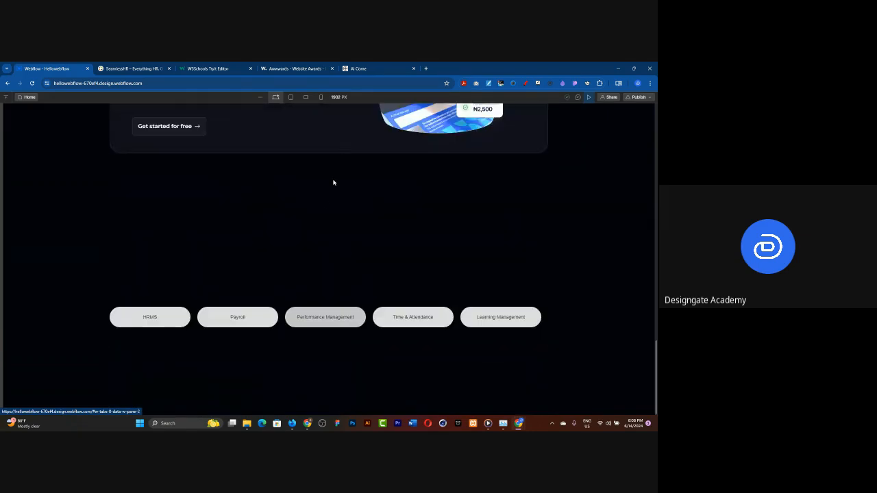
{"action": "left_click", "coordinate": [123, 324]}
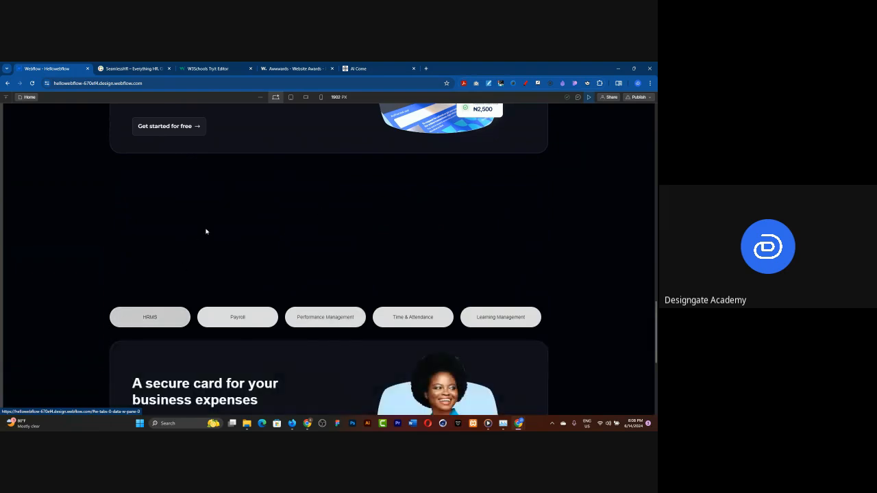
{"action": "scroll", "coordinate": [205, 231], "scroll_direction": "down", "scroll_amount": 4}
{"action": "scroll", "coordinate": [217, 245], "scroll_direction": "up", "scroll_amount": 1}
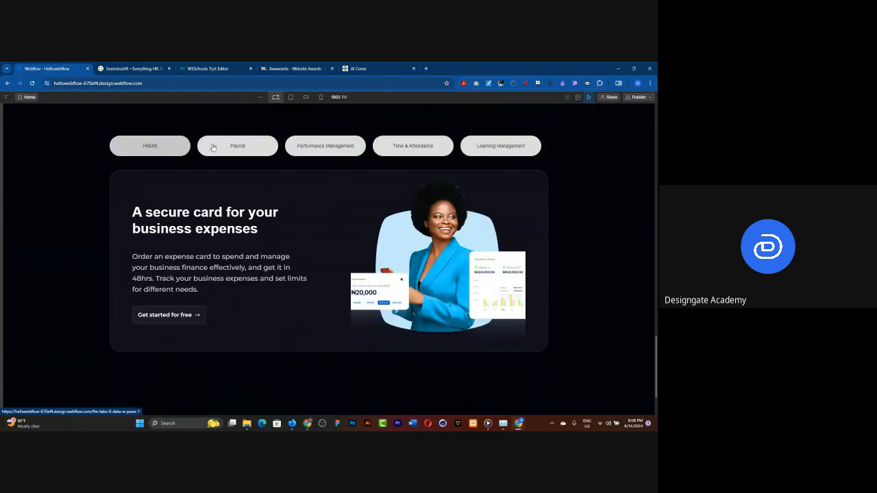
Leave the preview and select the third tab pane in the page's element hierarchy to inspect its styling
{"action": "left_click", "coordinate": [588, 97]}
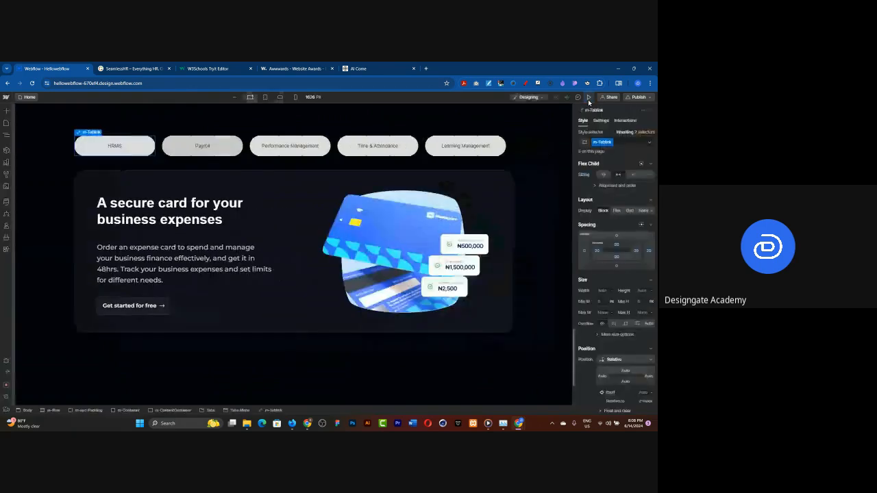
{"action": "scroll", "coordinate": [317, 248], "scroll_direction": "up", "scroll_amount": 11}
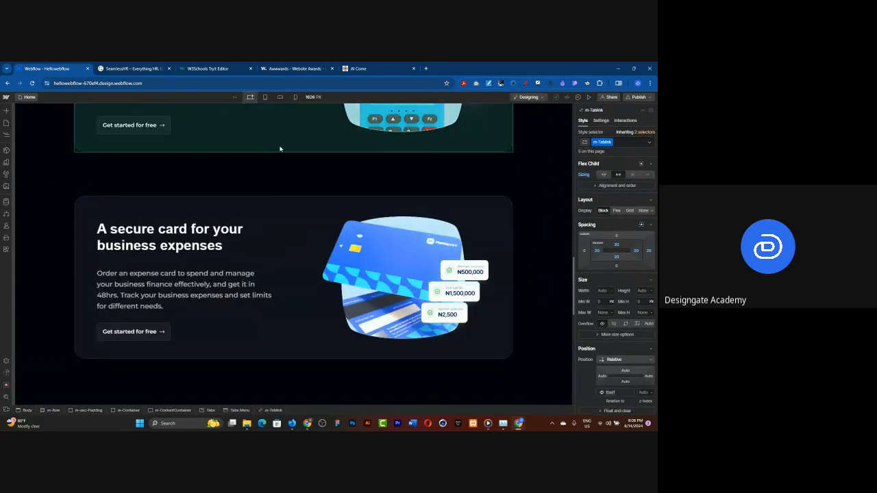
{"action": "left_click", "coordinate": [280, 148]}
{"action": "left_click_drag", "start_coordinate": [280, 148], "coordinate": [265, 171]}
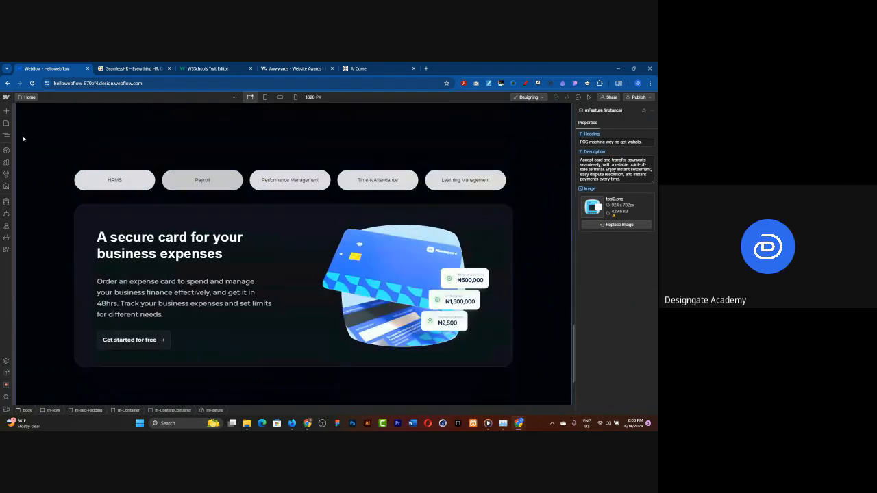
{"action": "key", "text": "z"}
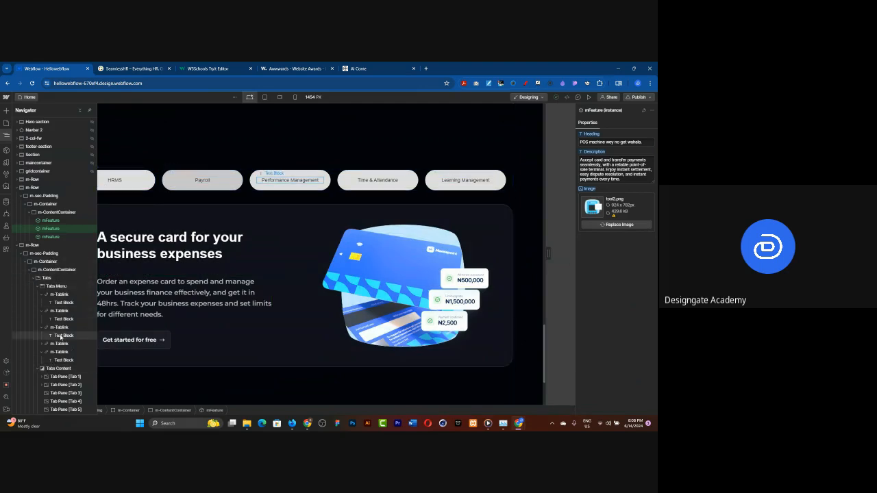
{"action": "left_click", "coordinate": [69, 393]}
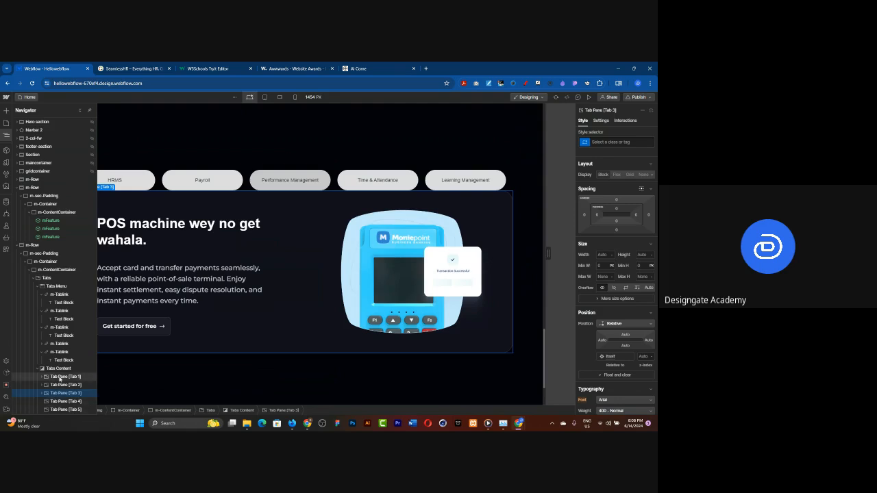
Rename the first tab pane's class as m-TabContent
{"action": "left_click", "coordinate": [59, 377]}
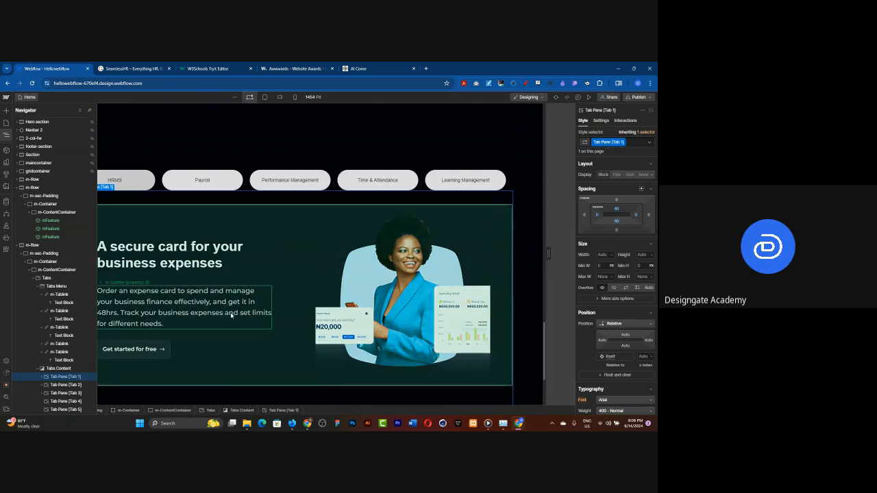
{"action": "double_click", "coordinate": [596, 142]}
{"action": "type", "text": "m"}
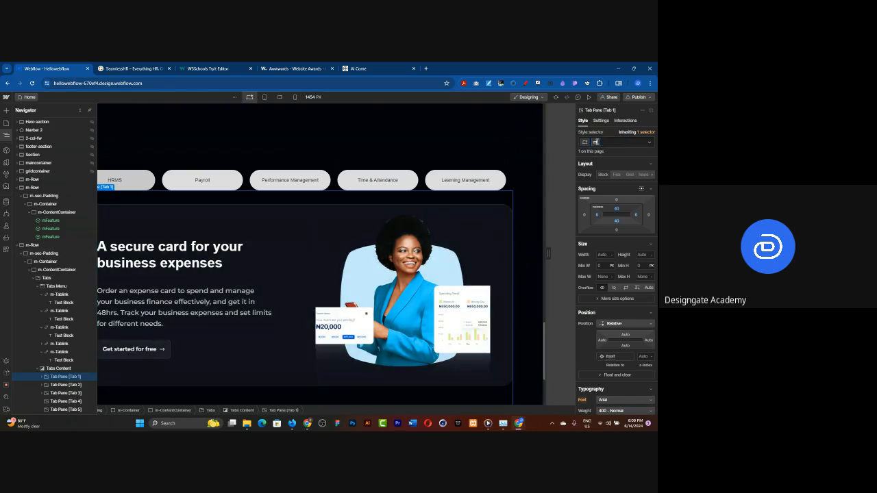
{"action": "type", "text": "-TabContent"}
{"action": "key", "text": "Return"}
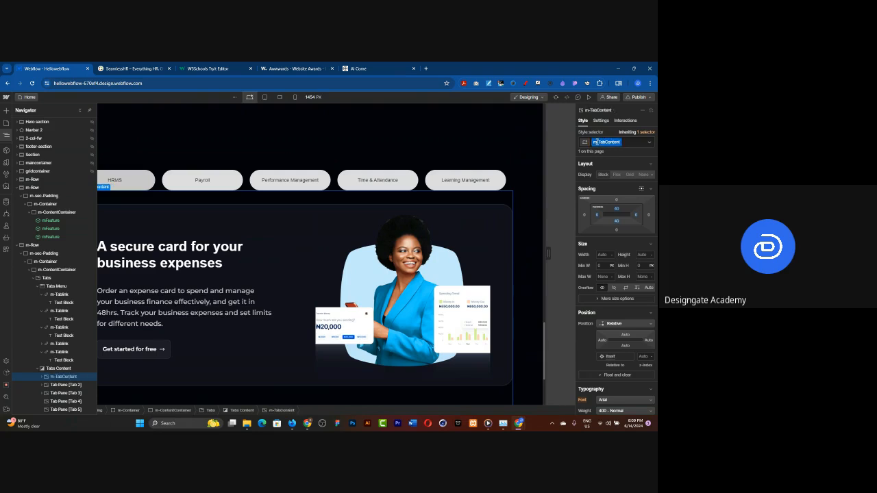
Replace the second tab pane's class with the existing m-TabContent class
{"action": "left_click", "coordinate": [68, 386]}
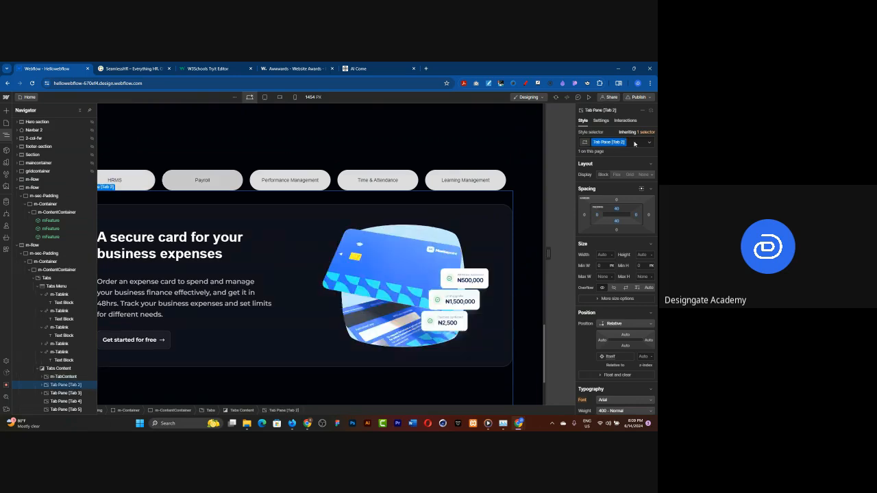
{"action": "left_click", "coordinate": [635, 142]}
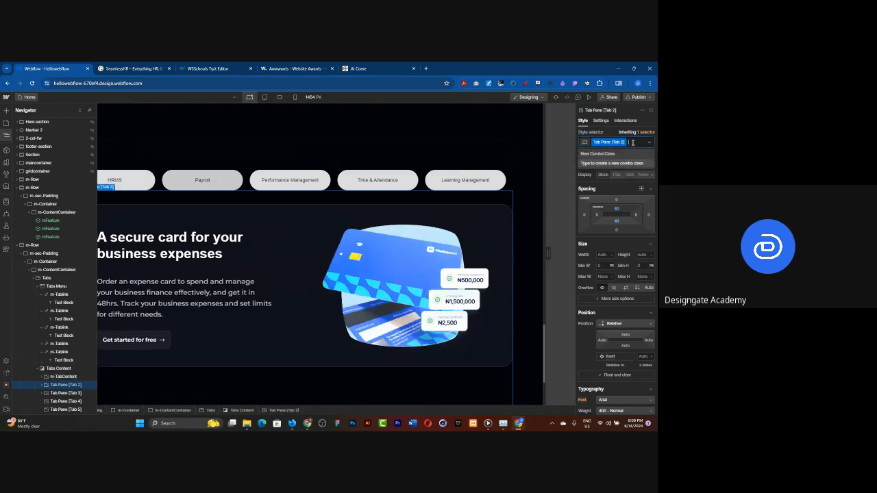
{"action": "key", "text": "BackSpace"}
{"action": "type", "text": "m-"}
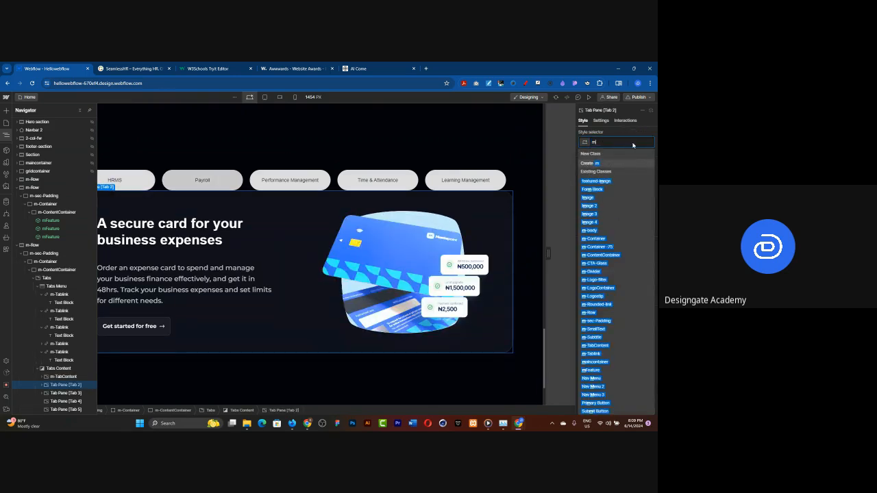
{"action": "type", "text": "ab"}
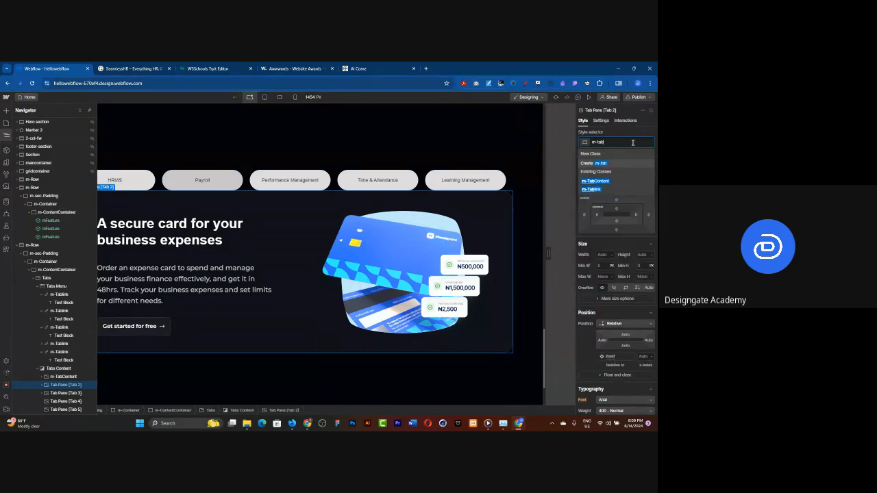
{"action": "left_click", "coordinate": [594, 181]}
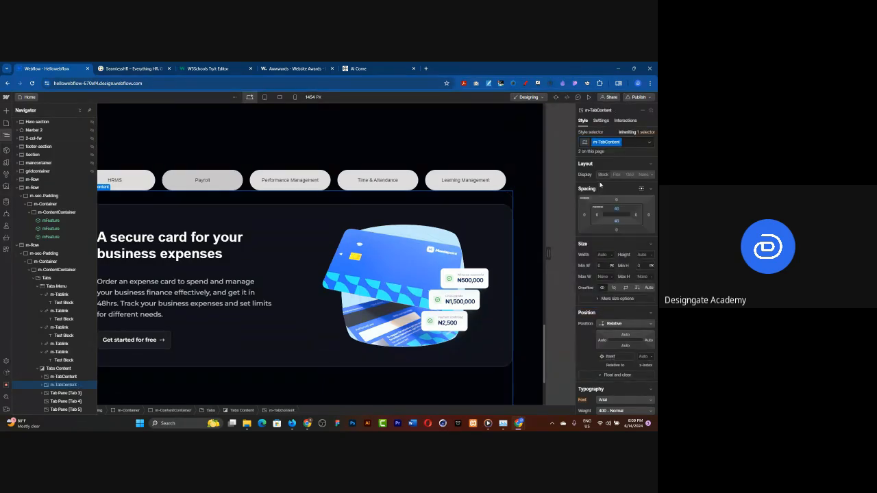
Apply the existing m-TabContent class to the third tab pane
{"action": "left_click", "coordinate": [60, 394]}
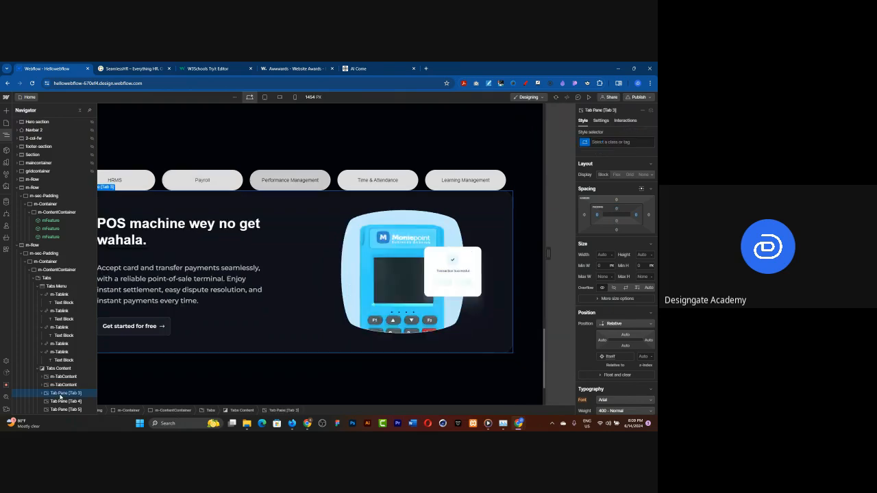
{"action": "left_click", "coordinate": [597, 142]}
{"action": "type", "text": "m-ta"}
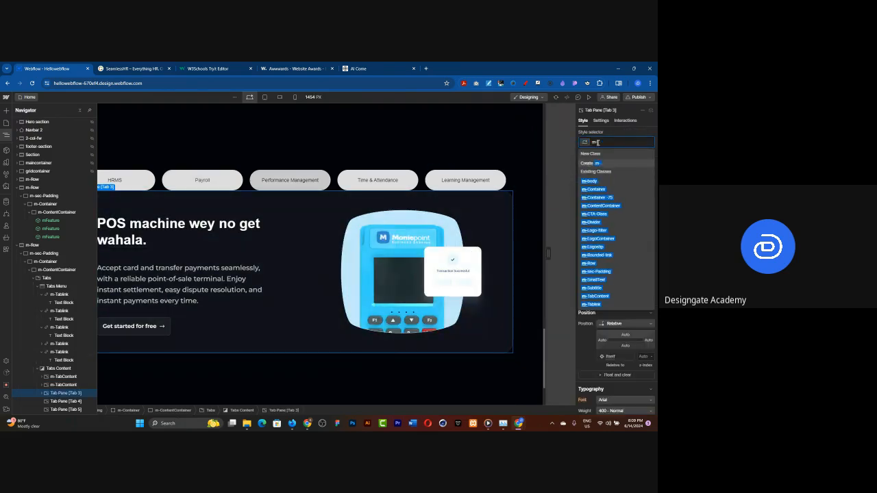
{"action": "key", "text": "BackSpace"}
{"action": "key", "text": "BackSpace"}
{"action": "key", "text": "BackSpace"}
{"action": "key", "text": "BackSpace"}
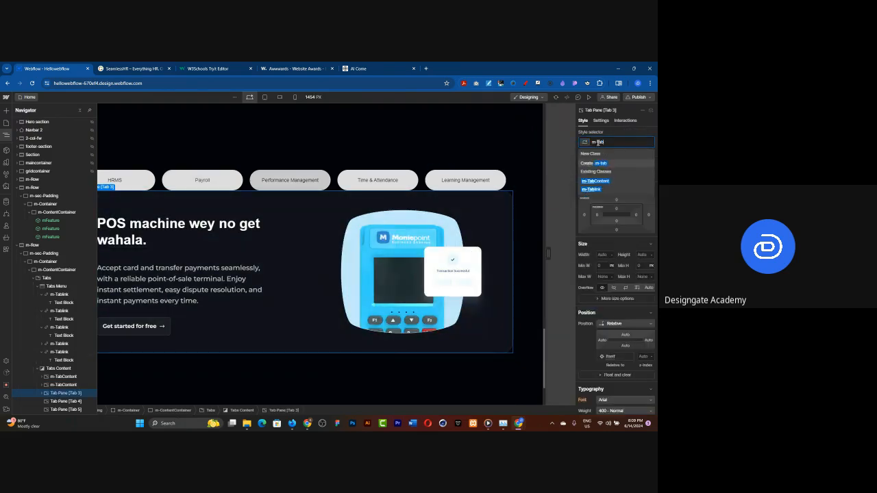
{"action": "left_click", "coordinate": [601, 183]}
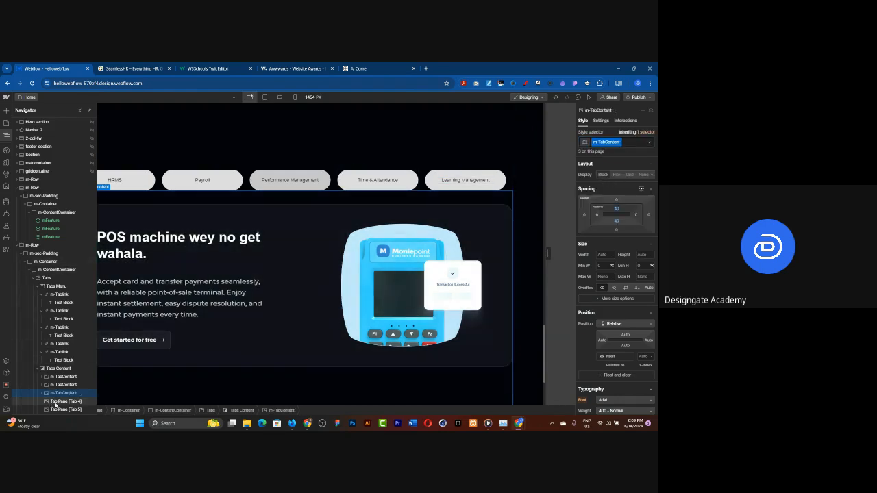
Apply the existing m-TabContent class to the fourth tab pane
{"action": "left_click", "coordinate": [83, 400]}
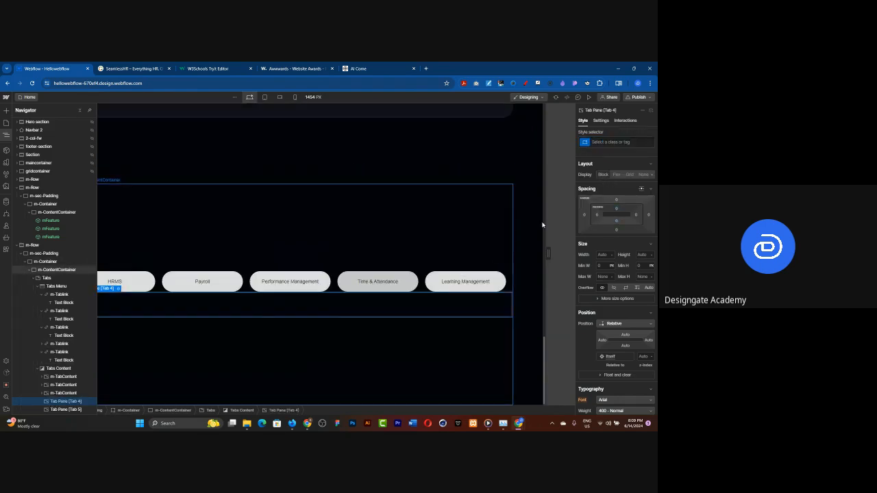
{"action": "left_click", "coordinate": [596, 141]}
{"action": "type", "text": "m"}
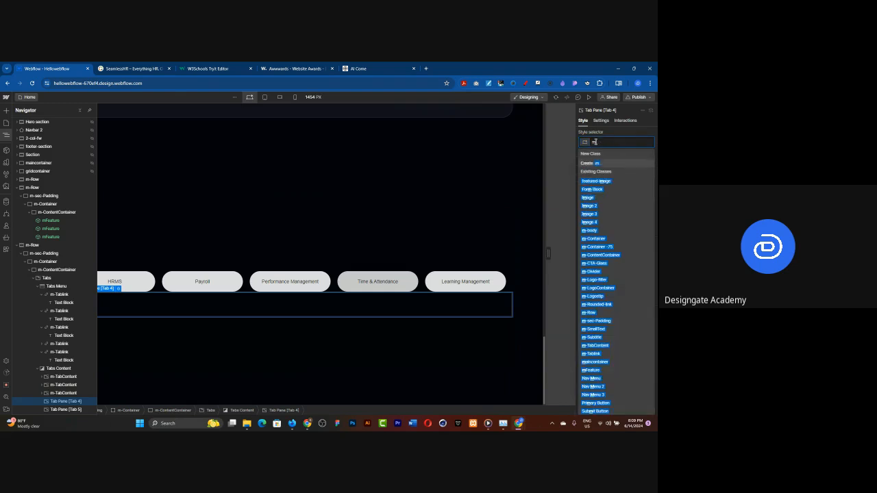
{"action": "type", "text": "-tab"}
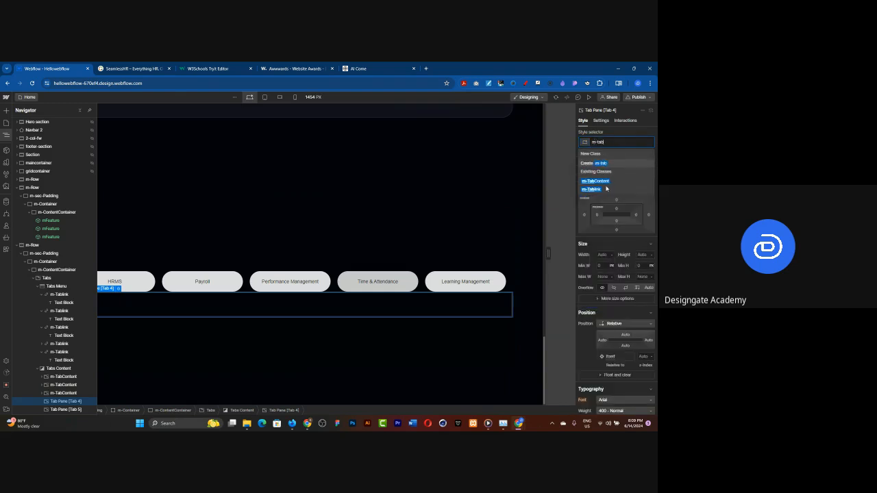
{"action": "left_click", "coordinate": [601, 181]}
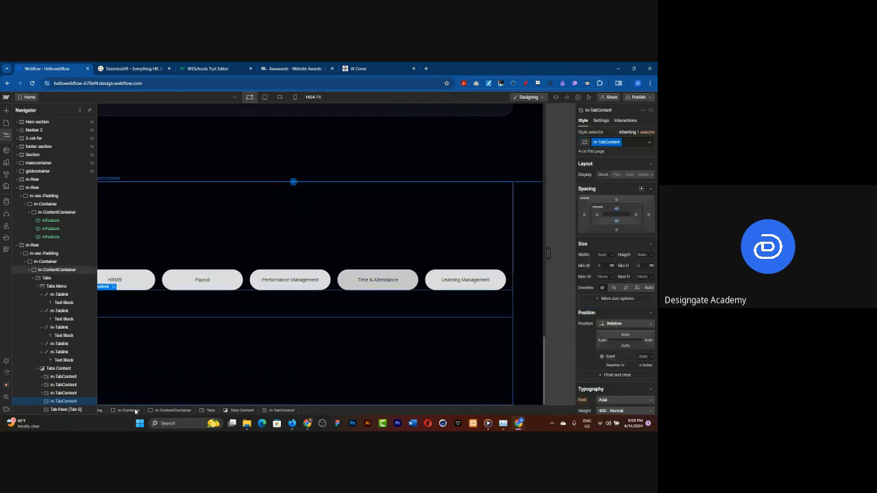
Apply the existing m-TabContent class to the fifth tab pane
{"action": "left_click", "coordinate": [68, 410]}
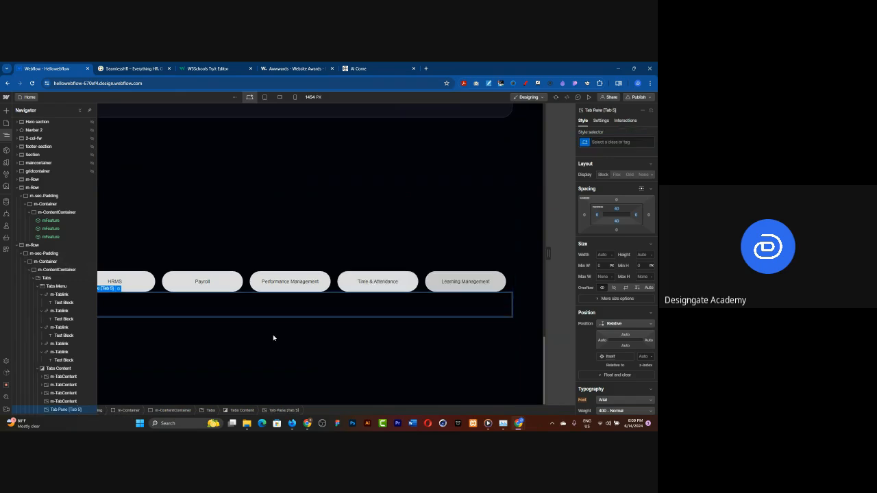
{"action": "left_click", "coordinate": [599, 142]}
{"action": "type", "text": "m-tab"}
{"action": "key", "text": "BackSpace"}
{"action": "key", "text": "BackSpace"}
{"action": "key", "text": "BackSpace"}
{"action": "key", "text": "BackSpace"}
{"action": "key", "text": "BackSpace"}
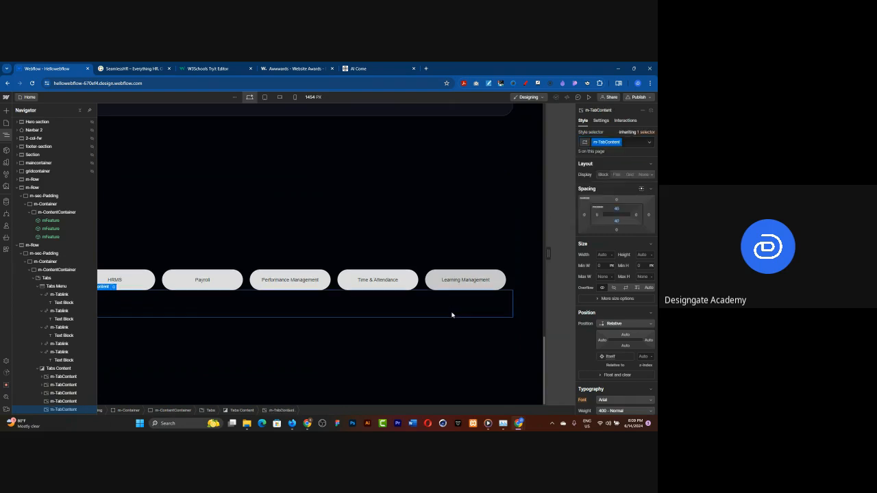
{"action": "key", "text": "ctrl+v"}
Place a copy of the expense-card feature with the woman's image in the fourth tab pane
{"action": "scroll", "coordinate": [272, 295], "scroll_direction": "up", "scroll_amount": 12}
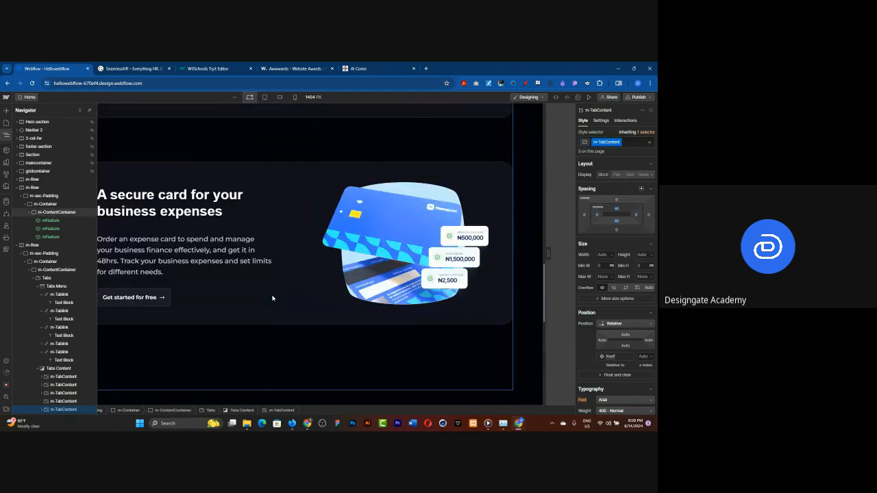
{"action": "scroll", "coordinate": [272, 290], "scroll_direction": "up", "scroll_amount": 5}
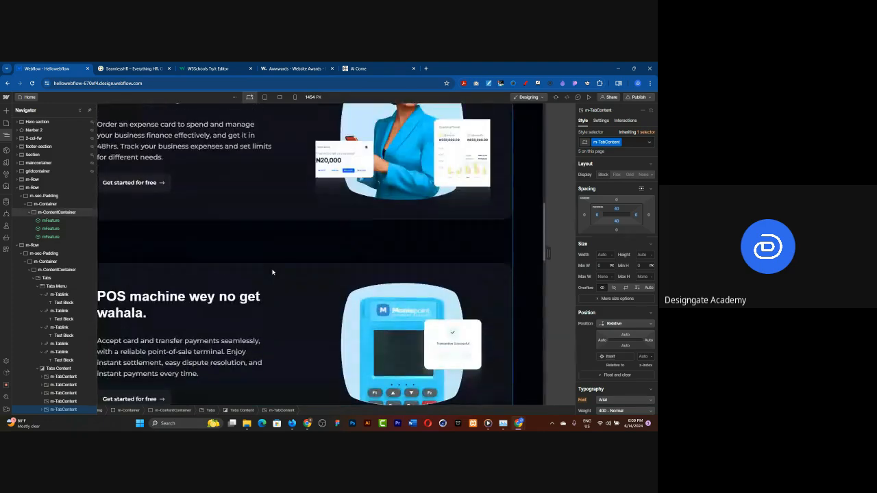
{"action": "left_click", "coordinate": [273, 200]}
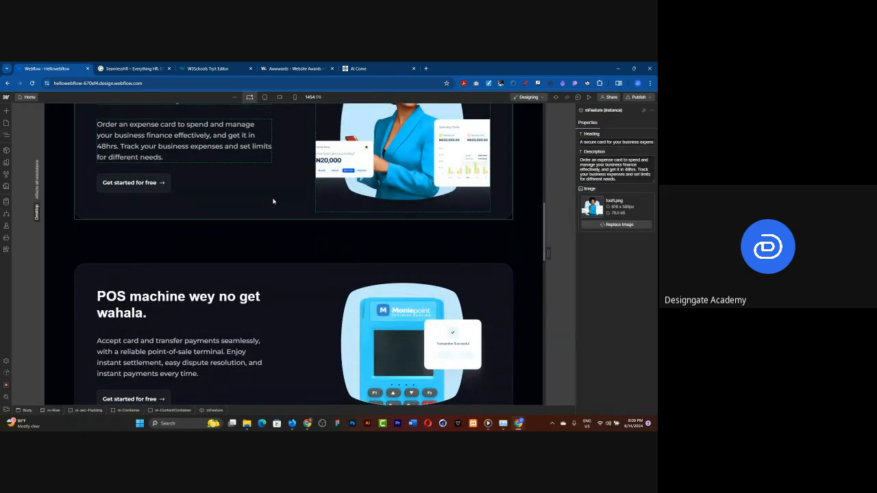
{"action": "scroll", "coordinate": [273, 201], "scroll_direction": "down", "scroll_amount": 3}
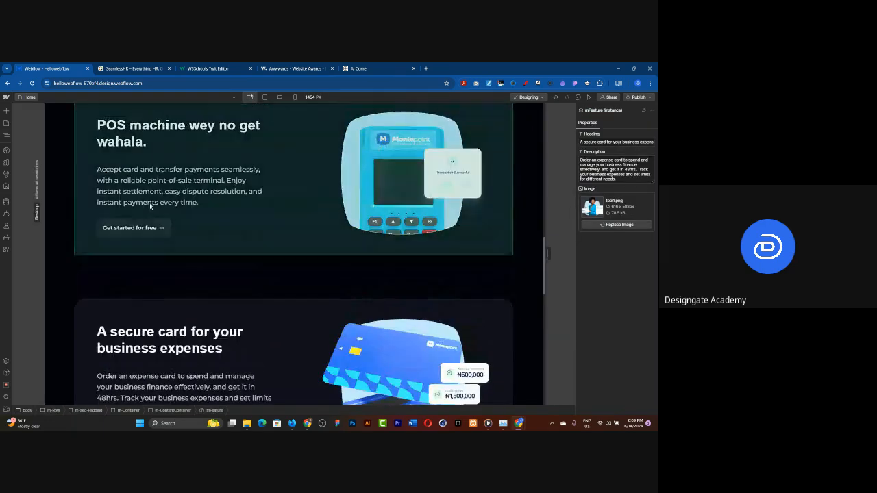
{"action": "left_click", "coordinate": [6, 135]}
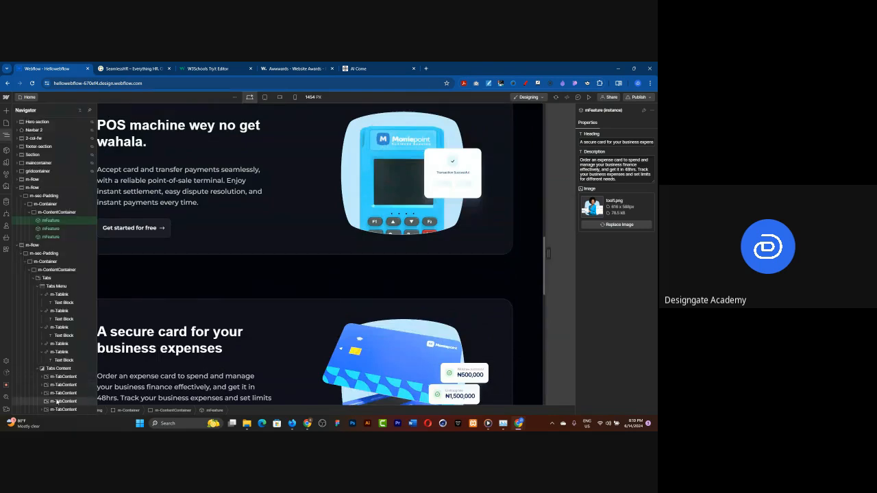
{"action": "left_click", "coordinate": [59, 401]}
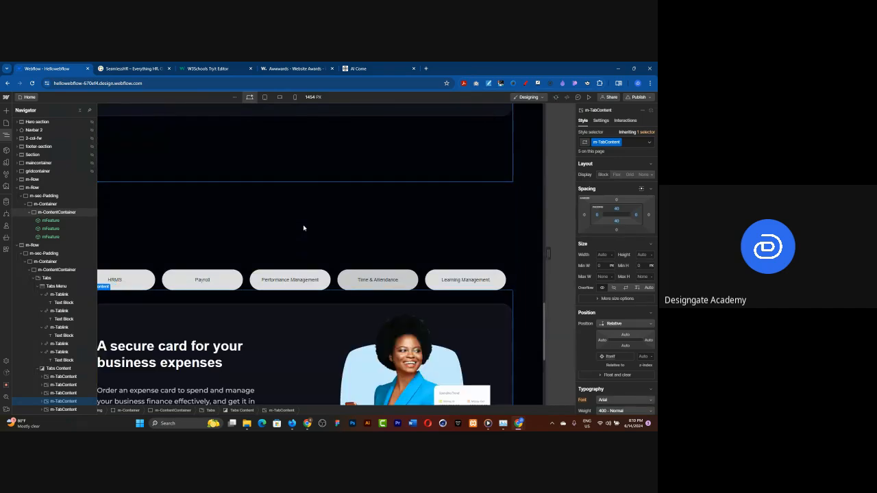
Preview the page and check the content of the Payroll, Performance Management, Time & Attendance and Learning Management tabs
{"action": "left_click", "coordinate": [322, 217]}
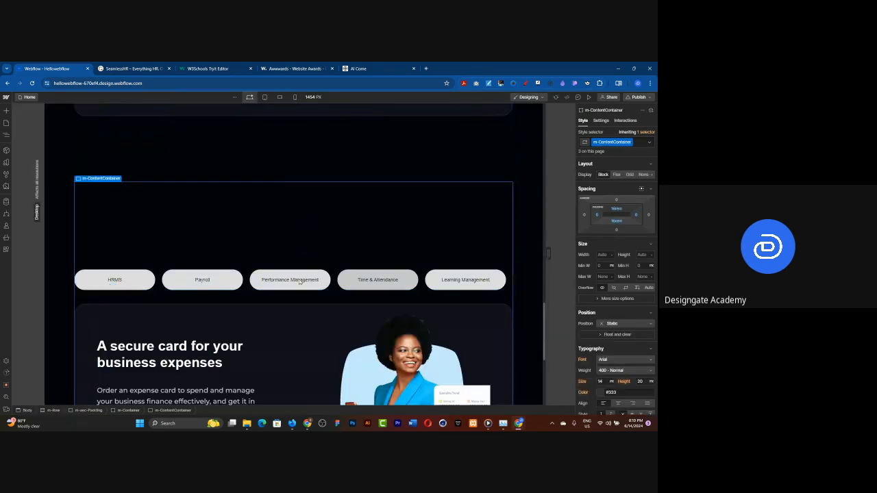
{"action": "left_click", "coordinate": [587, 97]}
{"action": "scroll", "coordinate": [475, 185], "scroll_direction": "down", "scroll_amount": 3}
{"action": "scroll", "coordinate": [475, 186], "scroll_direction": "up", "scroll_amount": 1}
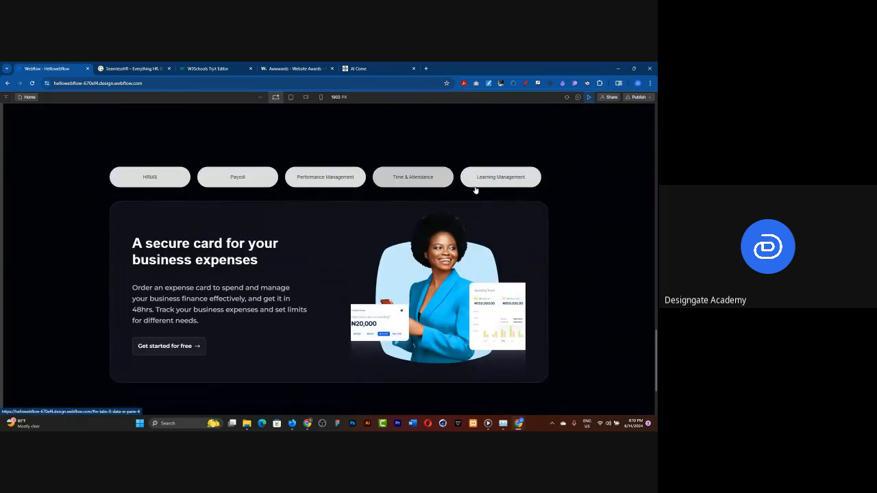
{"action": "left_click", "coordinate": [230, 172]}
{"action": "left_click", "coordinate": [329, 176]}
{"action": "left_click", "coordinate": [405, 177]}
{"action": "left_click", "coordinate": [496, 184]}
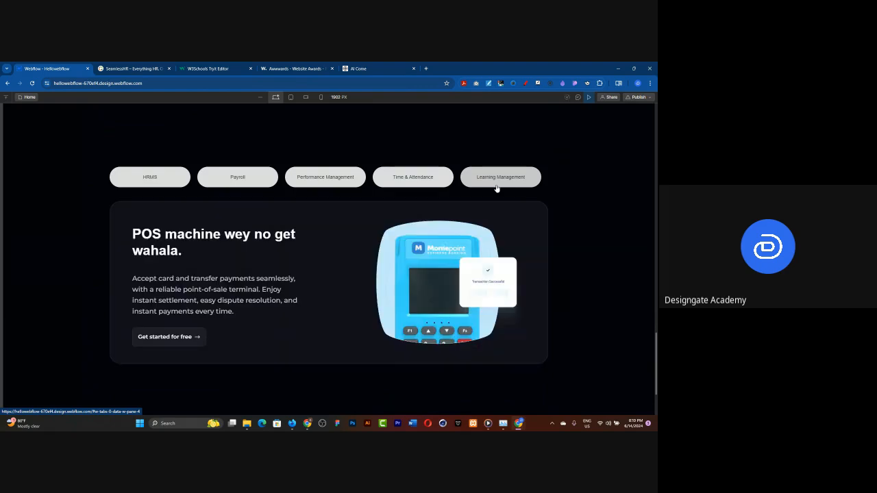
Switch to the SeamlessHR site and examine its tabbed product section and the sections below it
{"action": "left_click", "coordinate": [131, 70]}
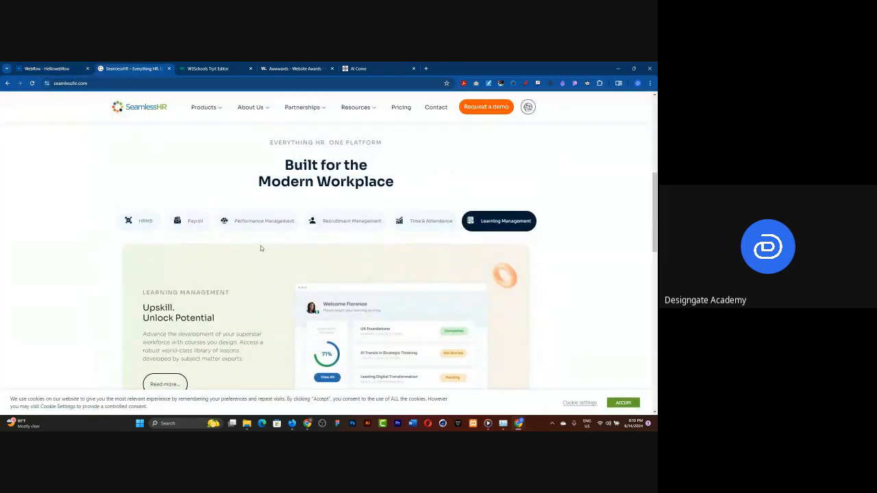
{"action": "scroll", "coordinate": [261, 248], "scroll_direction": "down", "scroll_amount": 3}
{"action": "scroll", "coordinate": [243, 225], "scroll_direction": "up", "scroll_amount": 1}
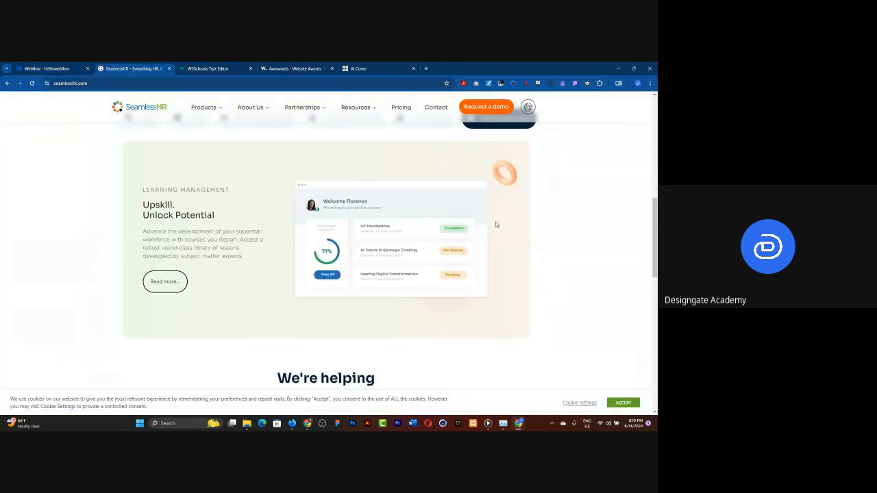
{"action": "scroll", "coordinate": [441, 237], "scroll_direction": "down", "scroll_amount": 3}
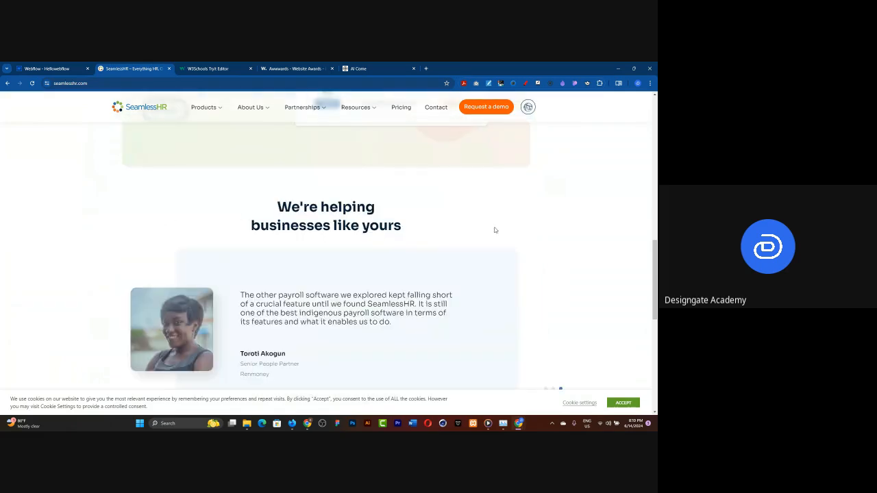
{"action": "scroll", "coordinate": [552, 239], "scroll_direction": "down", "scroll_amount": 3}
{"action": "scroll", "coordinate": [534, 303], "scroll_direction": "down", "scroll_amount": 3}
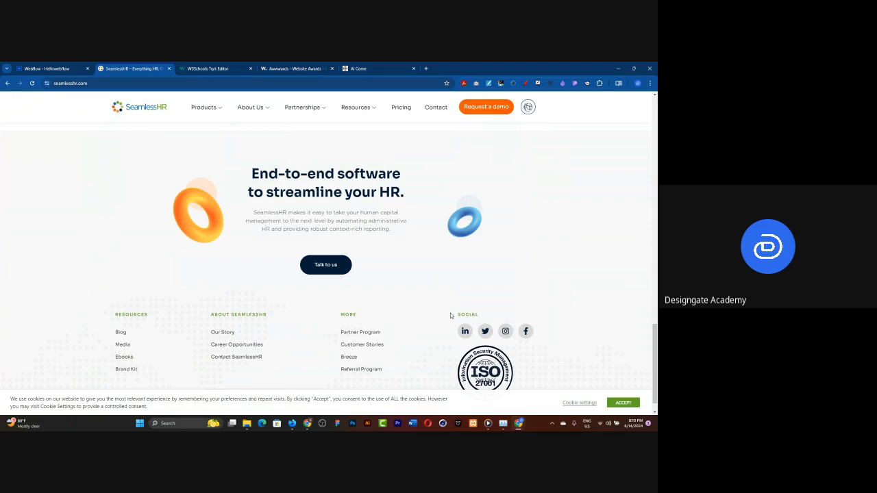
{"action": "scroll", "coordinate": [450, 315], "scroll_direction": "up", "scroll_amount": 3}
{"action": "scroll", "coordinate": [450, 313], "scroll_direction": "up", "scroll_amount": 5}
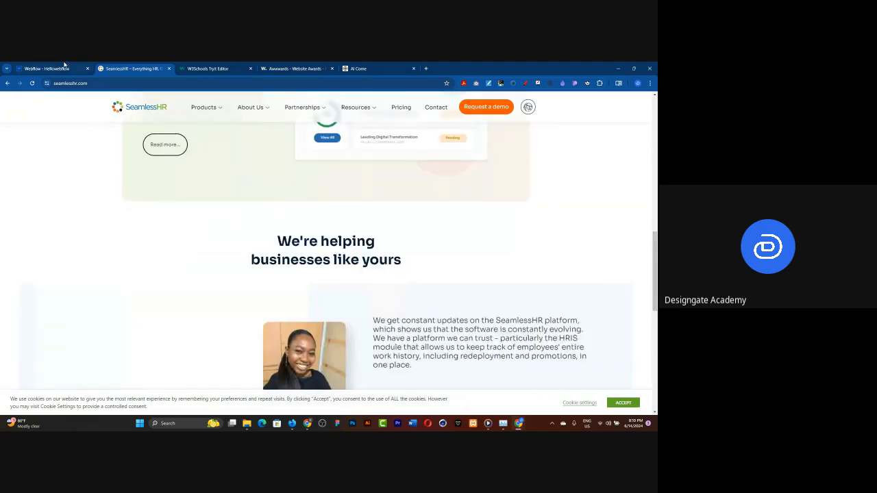
Return to the Webflow preview, test how all five tabs switch their content, and leave the preview
{"action": "left_click", "coordinate": [48, 69]}
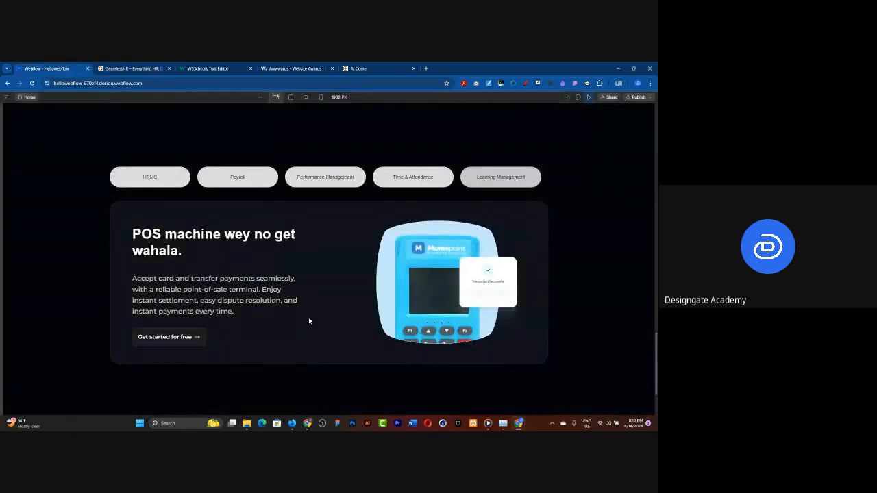
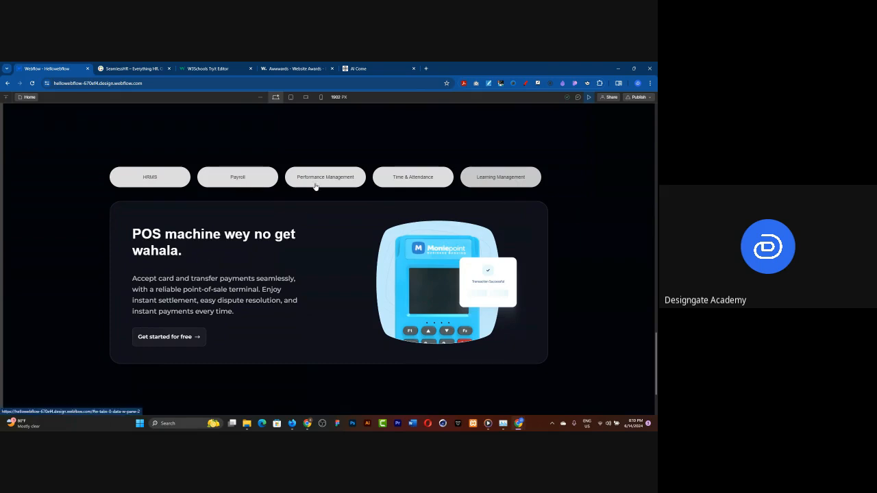
{"action": "left_click", "coordinate": [229, 180]}
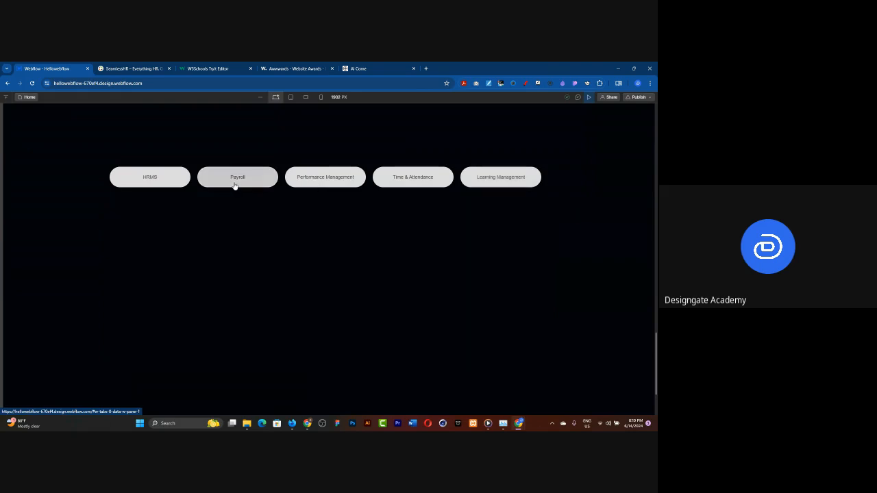
{"action": "left_click", "coordinate": [303, 181]}
{"action": "left_click", "coordinate": [425, 183]}
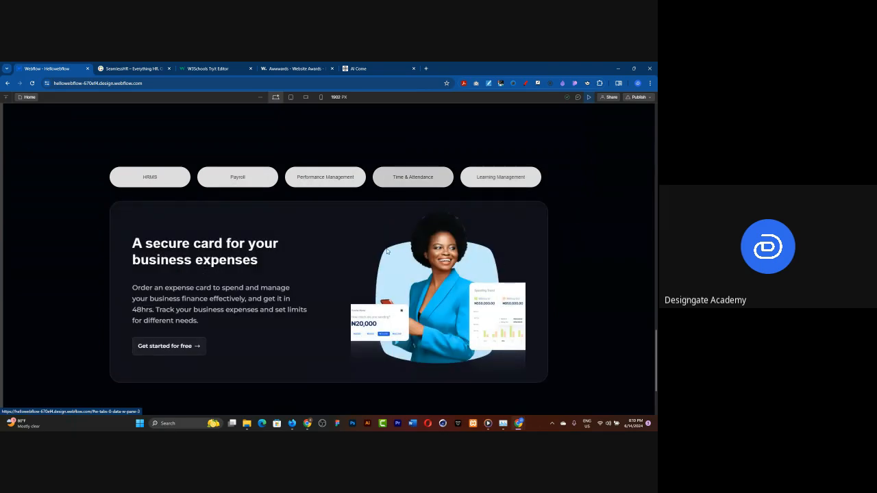
{"action": "left_click", "coordinate": [517, 181]}
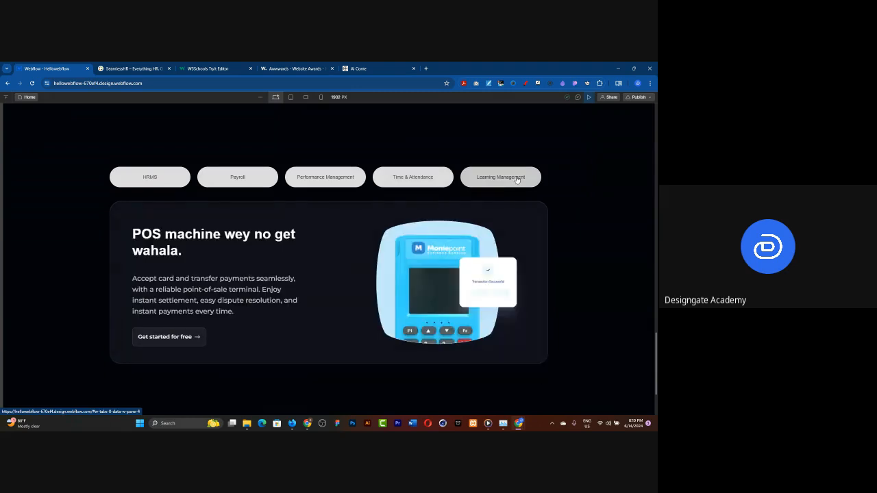
{"action": "left_click", "coordinate": [391, 181]}
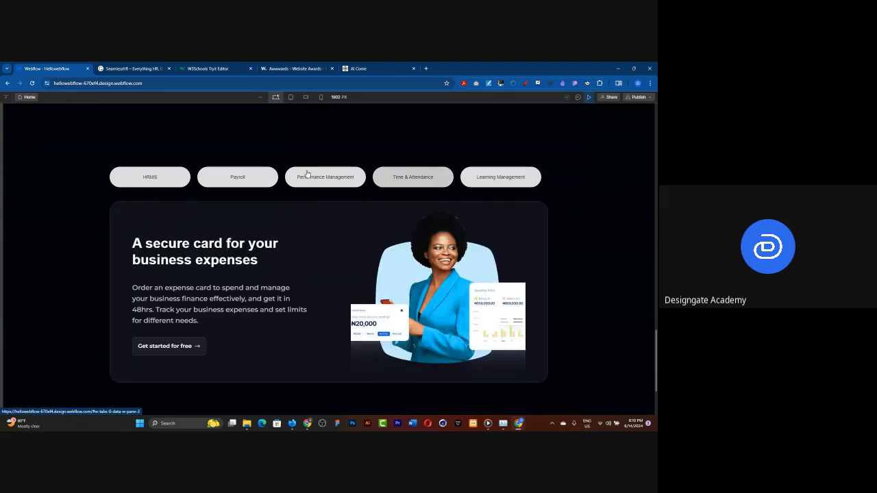
{"action": "left_click", "coordinate": [307, 174]}
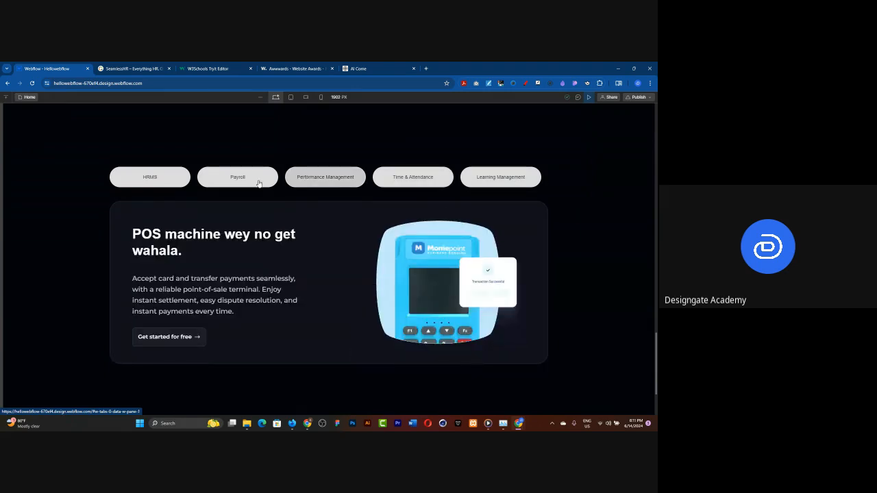
{"action": "left_click", "coordinate": [164, 176]}
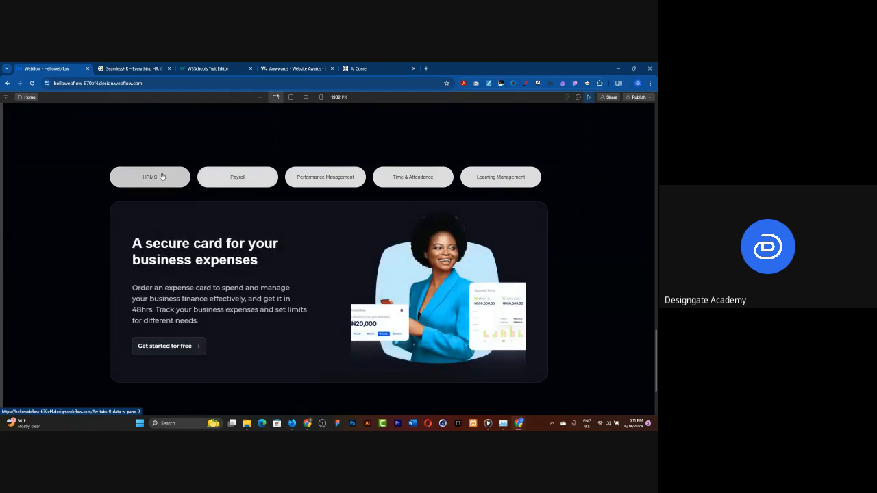
{"action": "left_click", "coordinate": [222, 179]}
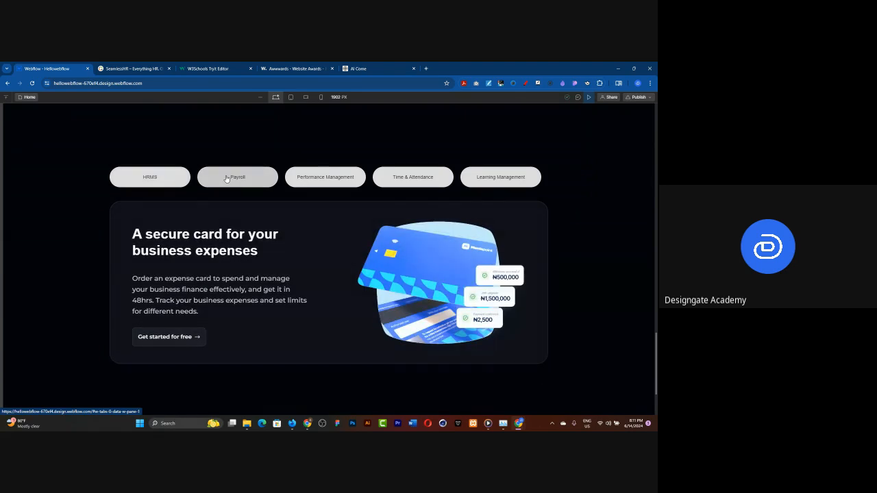
{"action": "left_click", "coordinate": [313, 176]}
{"action": "left_click", "coordinate": [405, 178]}
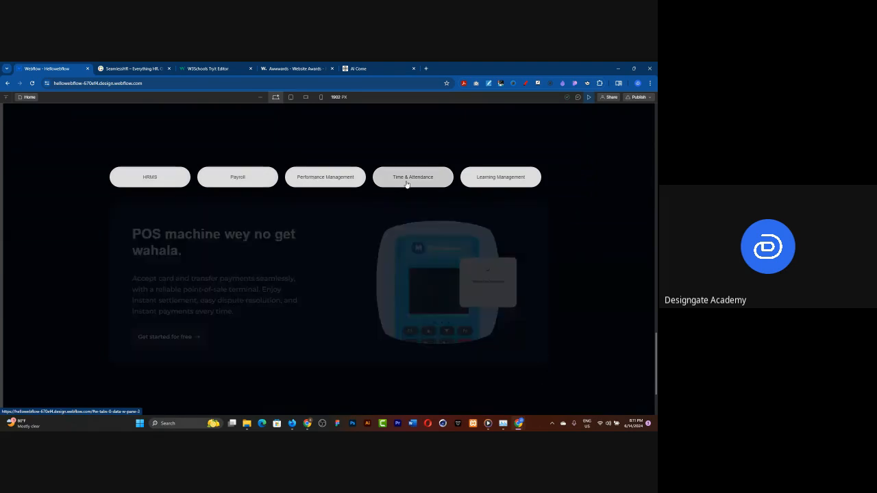
{"action": "left_click", "coordinate": [517, 183]}
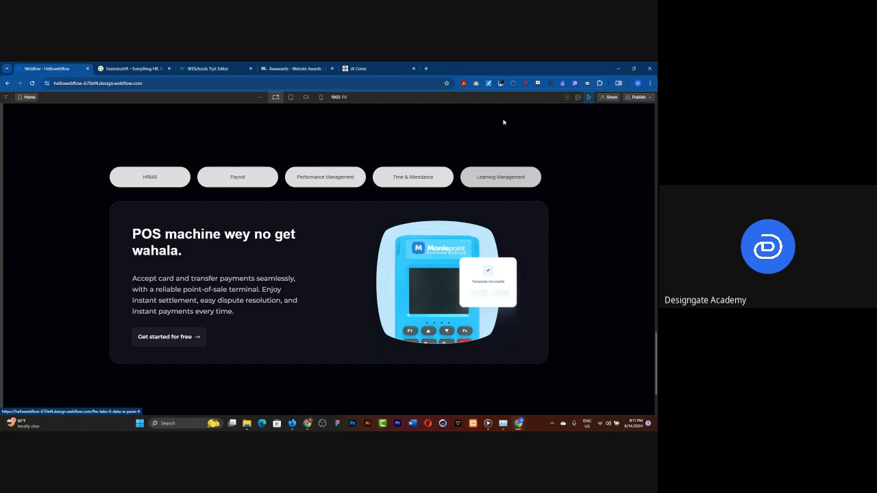
{"action": "left_click", "coordinate": [584, 97]}
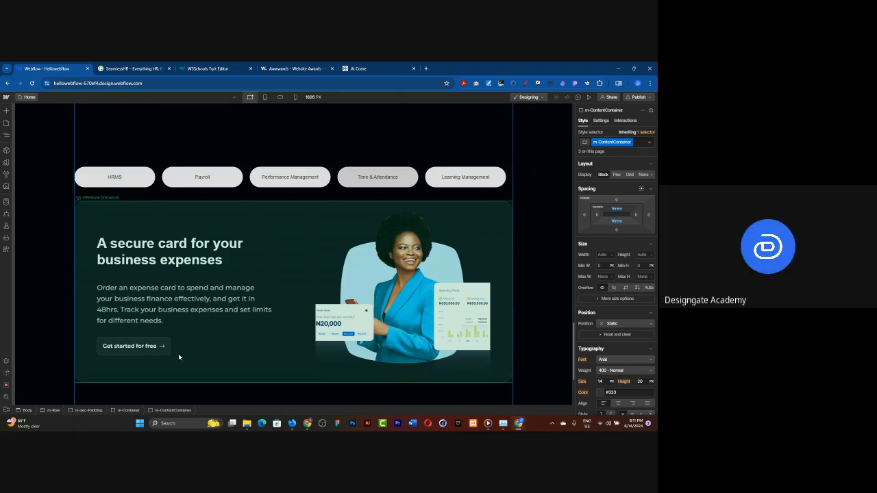
{"action": "scroll", "coordinate": [101, 304], "scroll_direction": "up", "scroll_amount": 3}
{"action": "scroll", "coordinate": [102, 304], "scroll_direction": "up", "scroll_amount": 1}
{"action": "scroll", "coordinate": [245, 285], "scroll_direction": "down", "scroll_amount": 3}
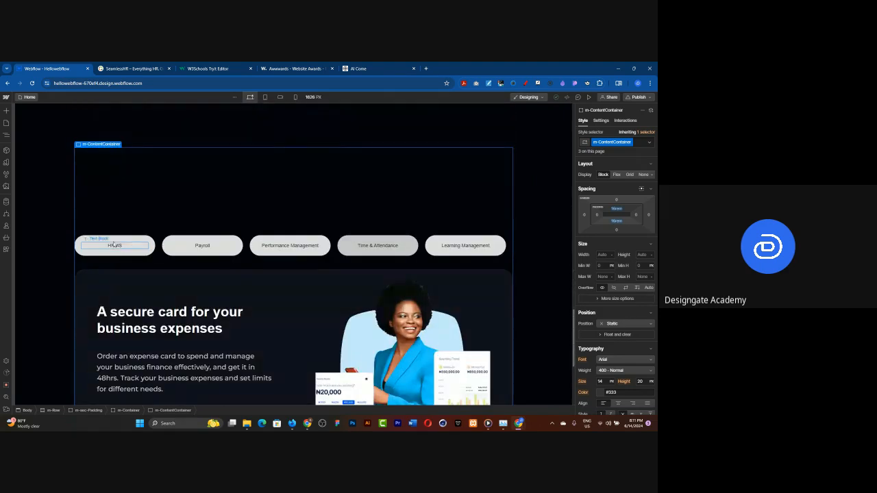
{"action": "left_click", "coordinate": [141, 244]}
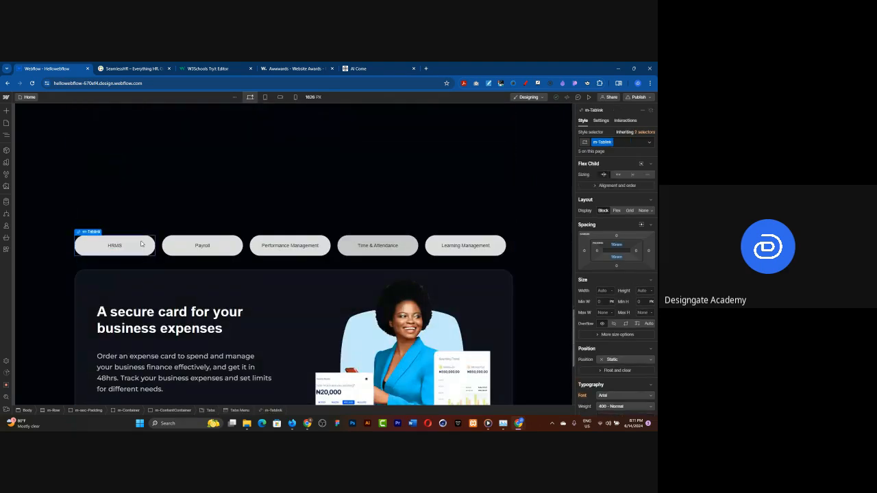
{"action": "scroll", "coordinate": [213, 233], "scroll_direction": "up", "scroll_amount": 1}
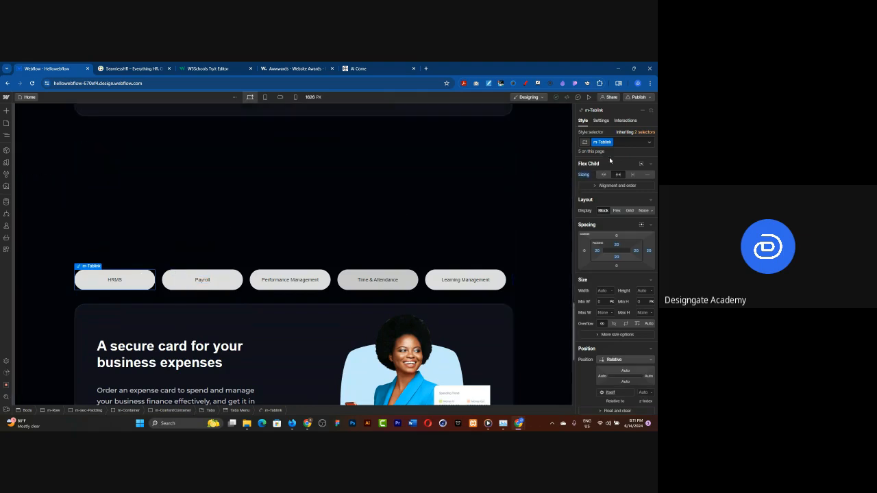
{"action": "left_click", "coordinate": [624, 143]}
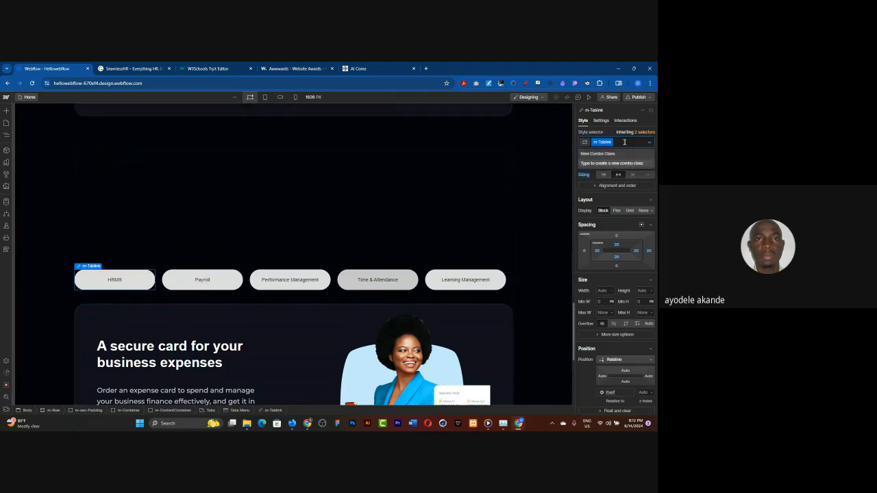
{"action": "type", "text": "mb"}
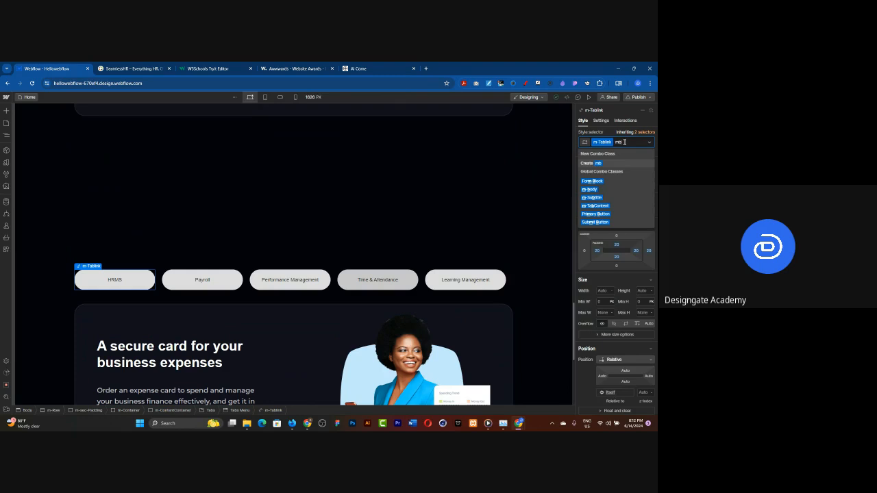
{"action": "key", "text": "BackSpace"}
{"action": "type", "text": "-"}
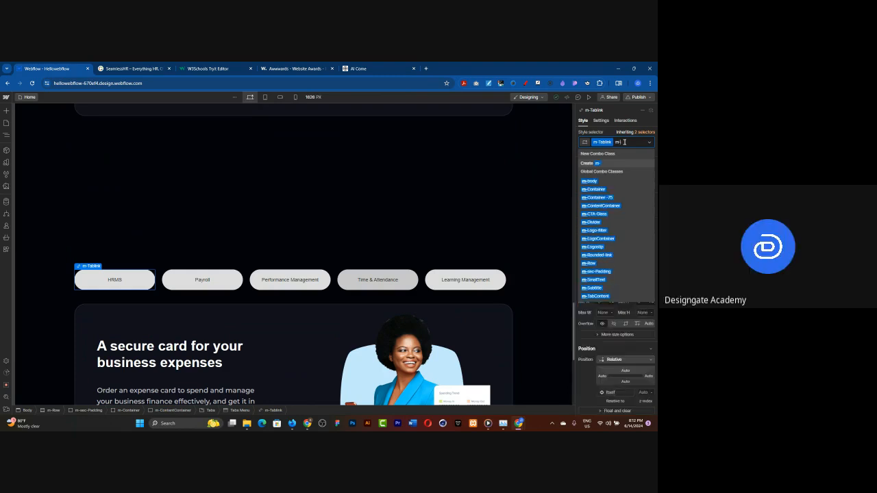
{"action": "type", "text": "b"}
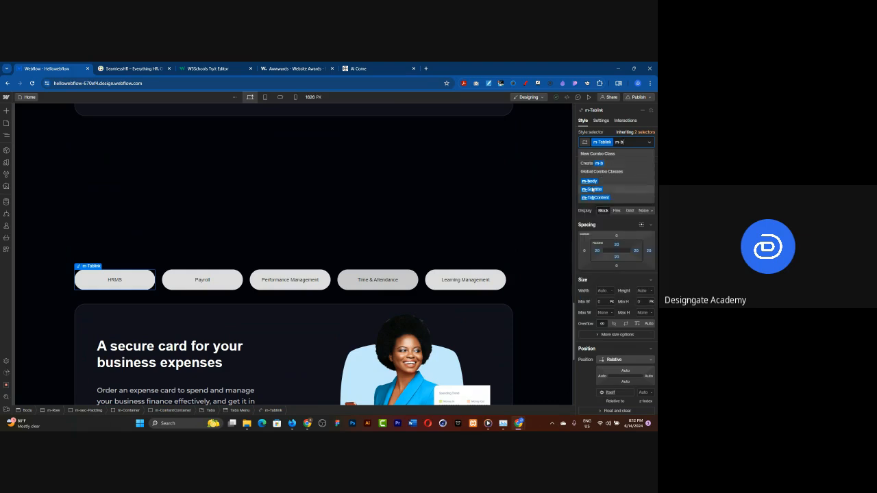
{"action": "key", "text": "BackSpace"}
{"action": "key", "text": "BackSpace"}
{"action": "key", "text": "BackSpace"}
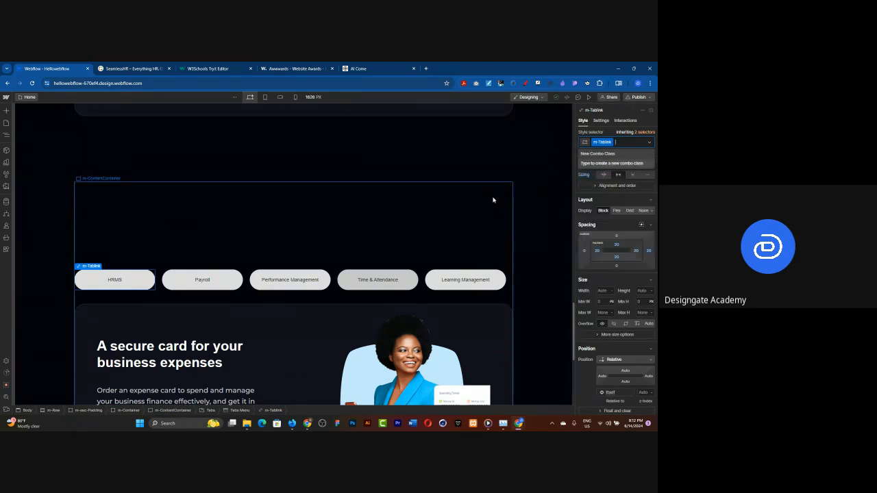
{"action": "scroll", "coordinate": [256, 233], "scroll_direction": "down", "scroll_amount": 3}
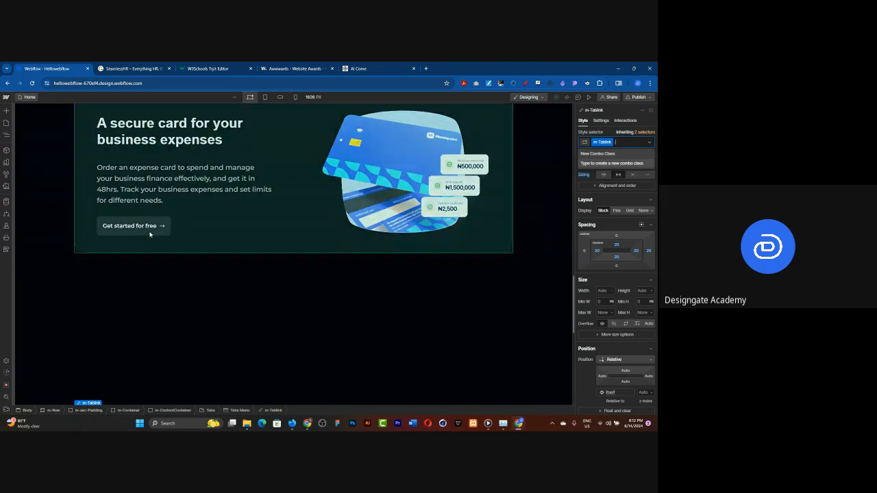
Open the feature card's Get started for free button component, check which class it uses, and return to the page
{"action": "left_click", "coordinate": [149, 235]}
{"action": "left_click", "coordinate": [149, 234]}
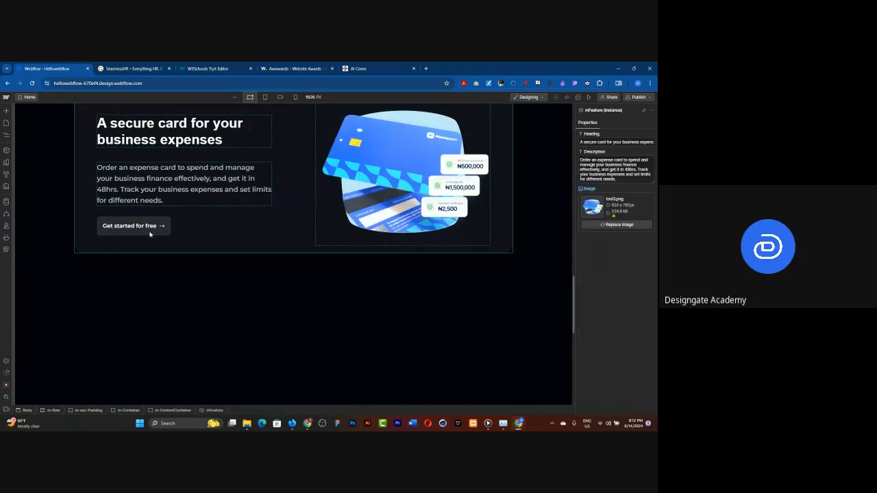
{"action": "double_click", "coordinate": [149, 234]}
{"action": "double_click", "coordinate": [150, 234]}
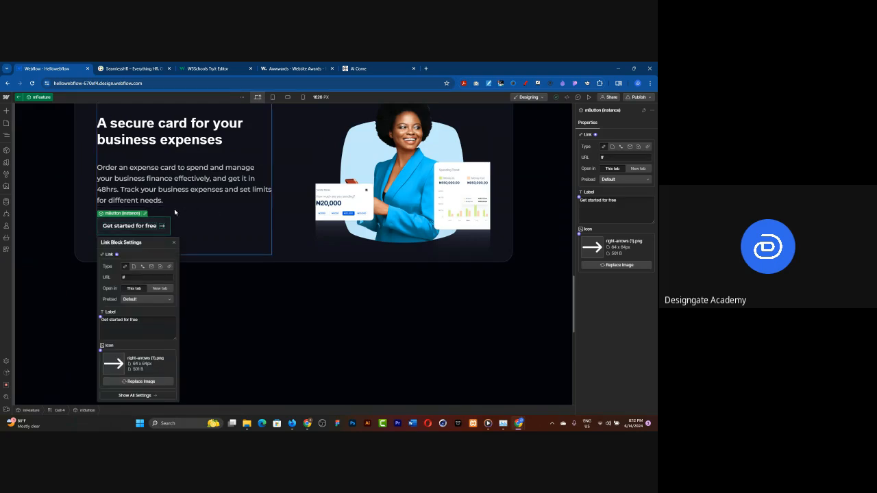
{"action": "left_click", "coordinate": [153, 224]}
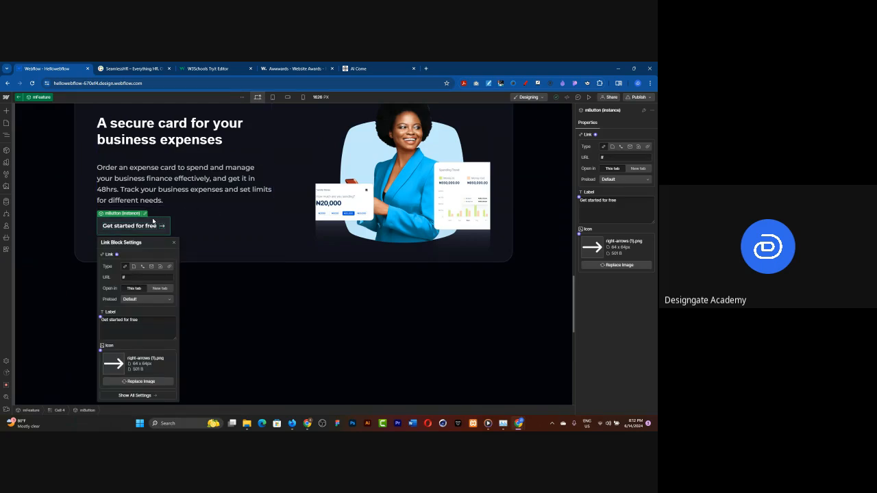
{"action": "left_click", "coordinate": [145, 214]}
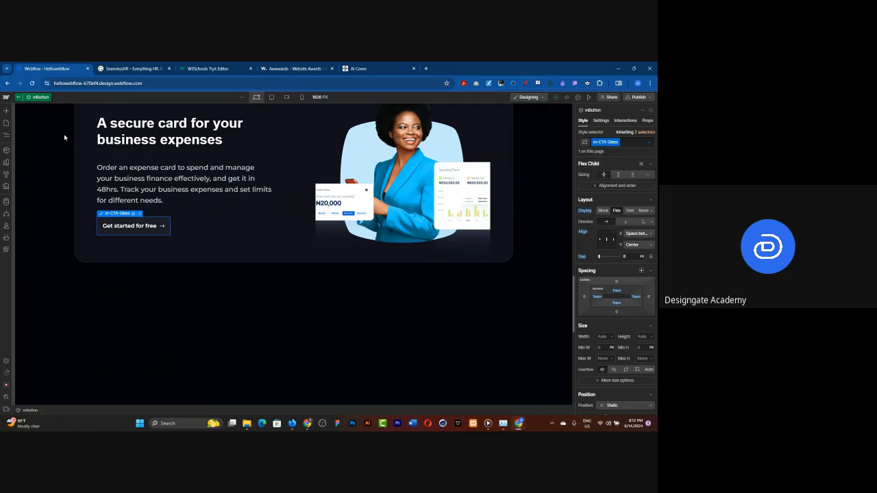
{"action": "left_click", "coordinate": [18, 96]}
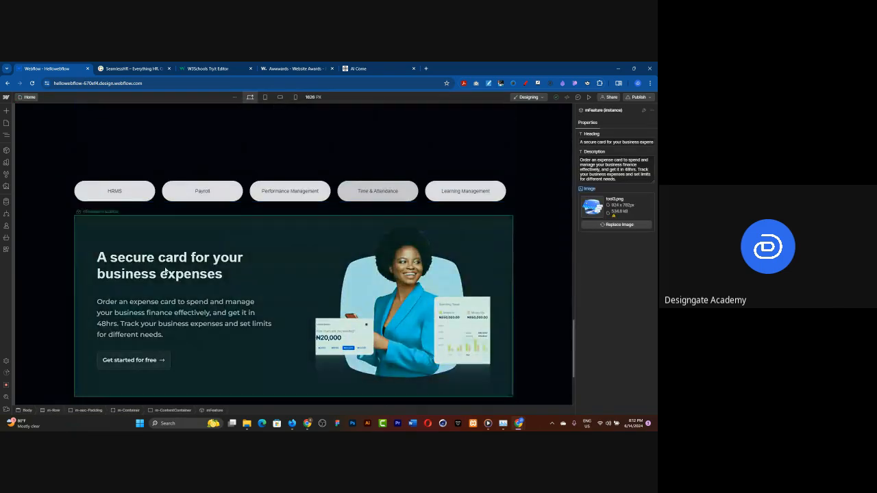
Try to apply the m-CTA-Glass class to the HRMS tab link
{"action": "left_click", "coordinate": [138, 189]}
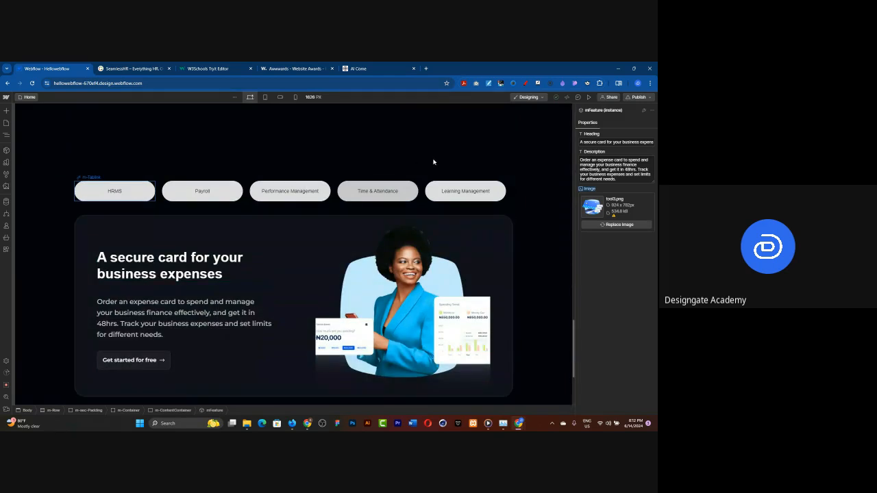
{"action": "left_click", "coordinate": [623, 144]}
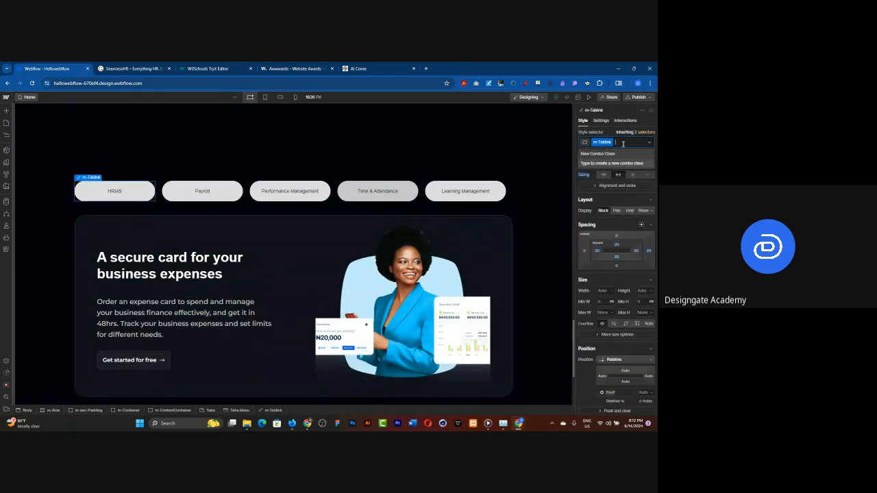
{"action": "type", "text": "m"}
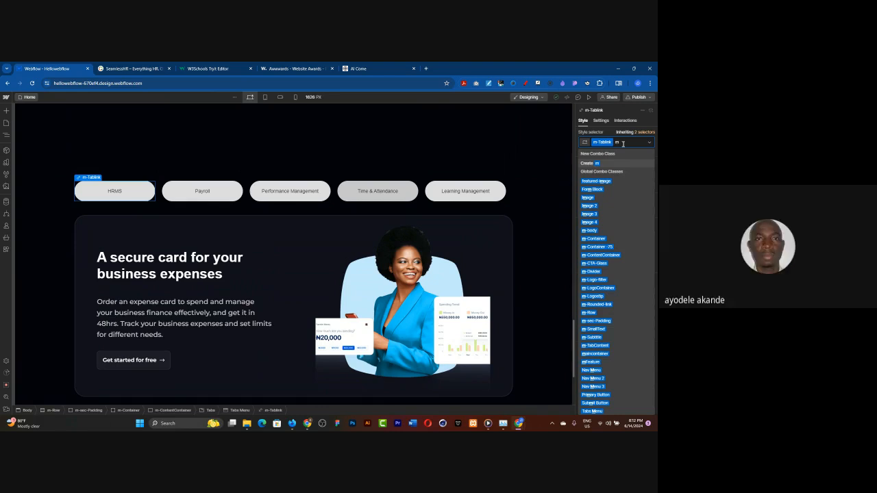
{"action": "type", "text": "-ct"}
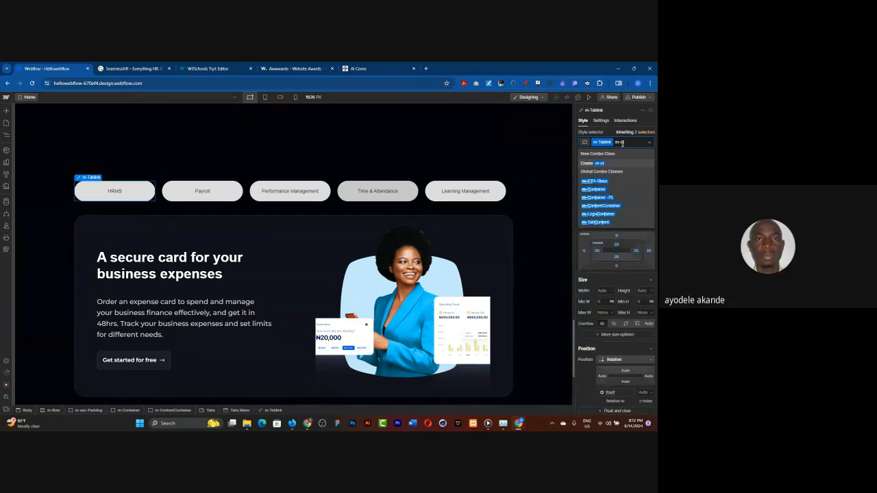
{"action": "left_click", "coordinate": [595, 181]}
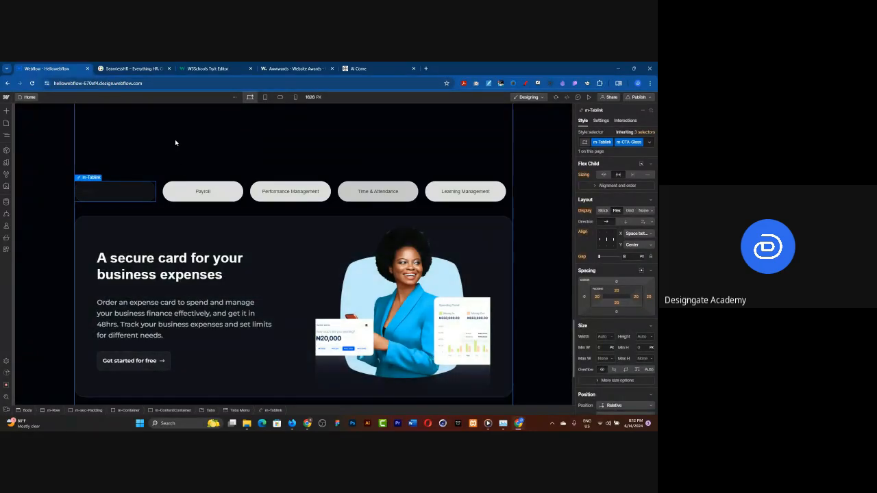
{"action": "left_click", "coordinate": [175, 141]}
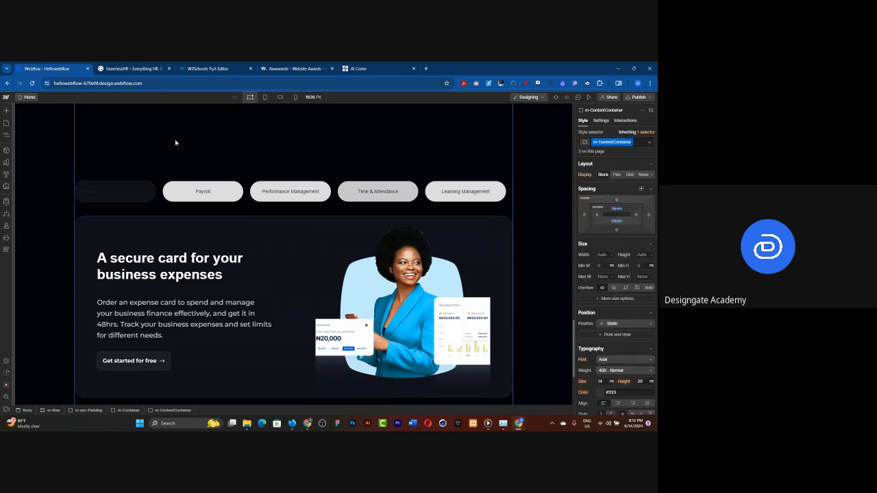
Set the m-Tablink background on the HRMS tab link to dark blue #282a41 at 66% opacity
{"action": "left_click", "coordinate": [148, 192]}
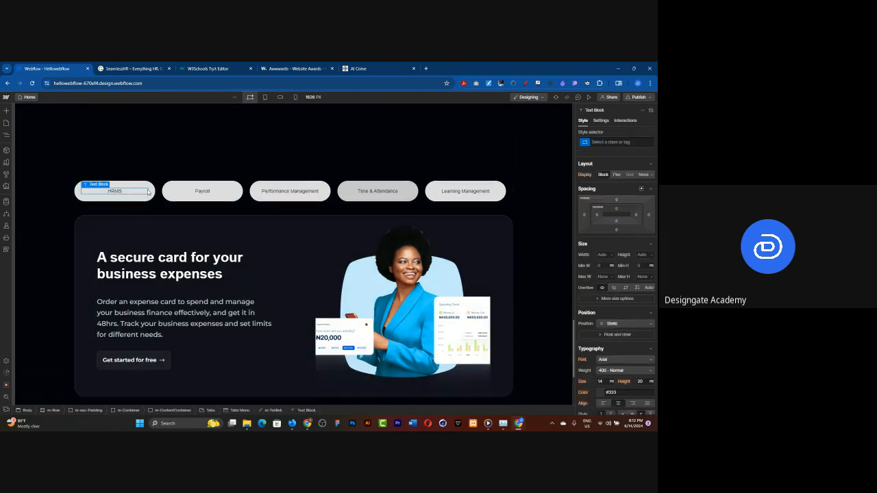
{"action": "left_click", "coordinate": [150, 190]}
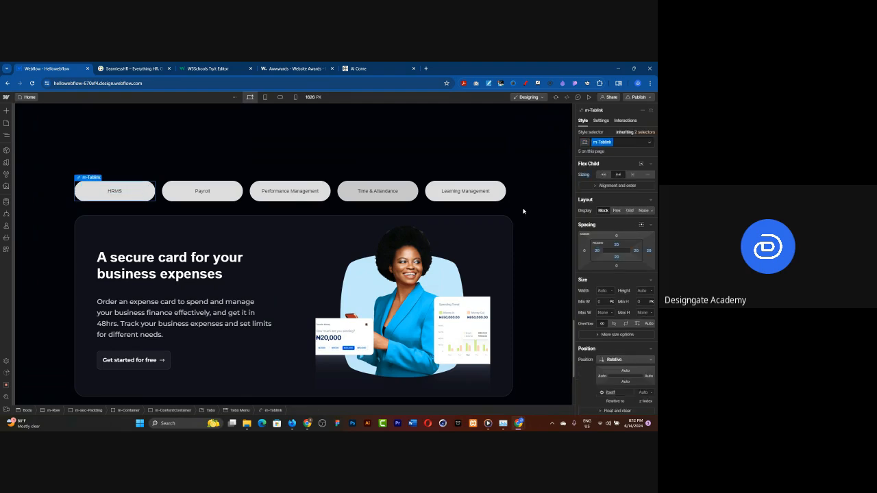
{"action": "scroll", "coordinate": [617, 309], "scroll_direction": "down", "scroll_amount": 2}
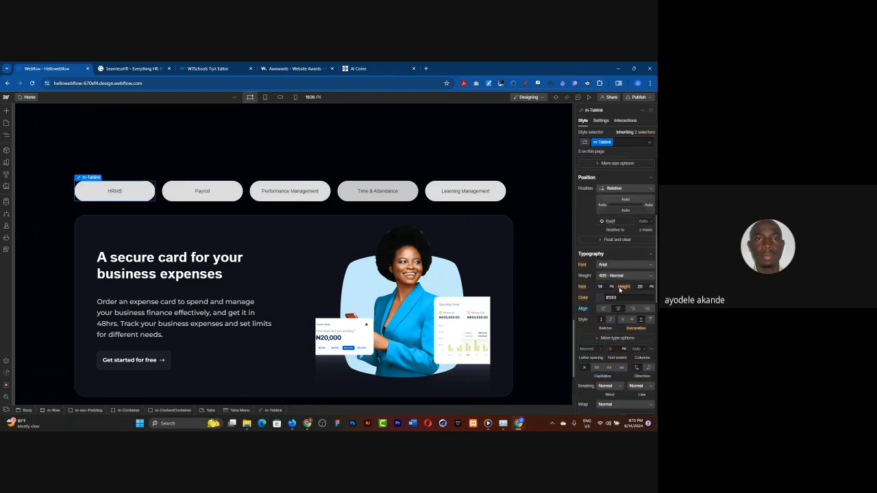
{"action": "scroll", "coordinate": [610, 329], "scroll_direction": "down", "scroll_amount": 6}
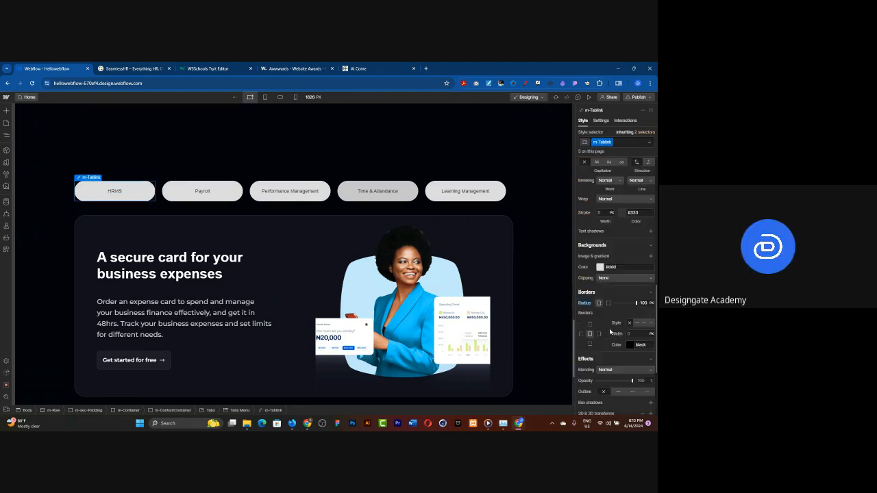
{"action": "left_click", "coordinate": [600, 267]}
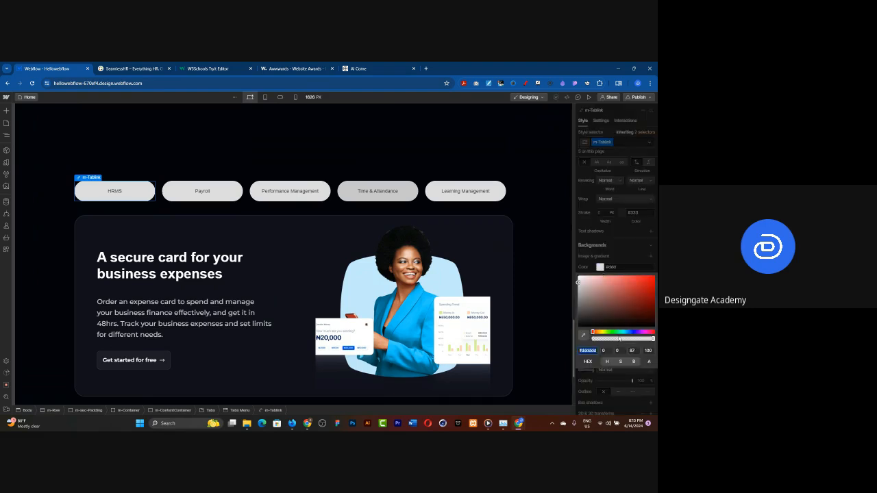
{"action": "left_click", "coordinate": [632, 332]}
{"action": "left_click", "coordinate": [610, 311]}
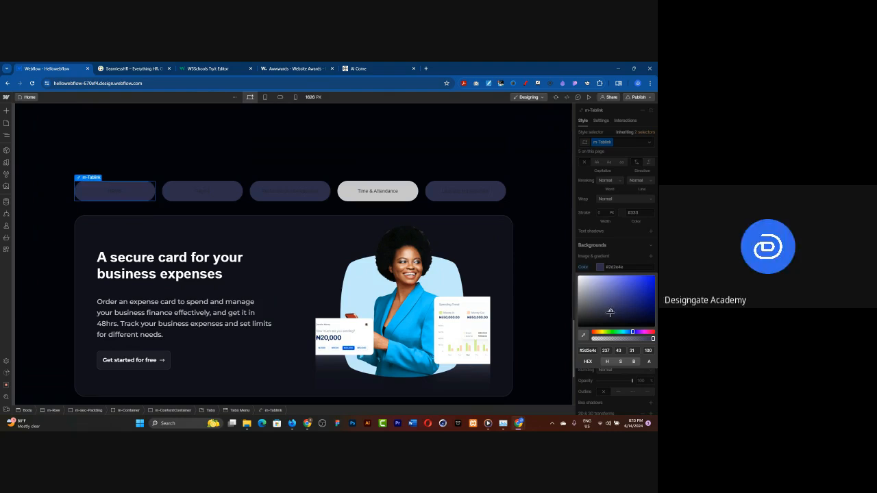
{"action": "left_click", "coordinate": [601, 314]}
{"action": "left_click", "coordinate": [583, 291]}
{"action": "left_click", "coordinate": [606, 314]}
{"action": "left_click", "coordinate": [621, 338]}
{"action": "mouse_move", "coordinate": [621, 338]}
{"action": "left_mouse_down"}
{"action": "mouse_move", "coordinate": [647, 338]}
{"action": "mouse_move", "coordinate": [633, 335]}
{"action": "left_mouse_up"}
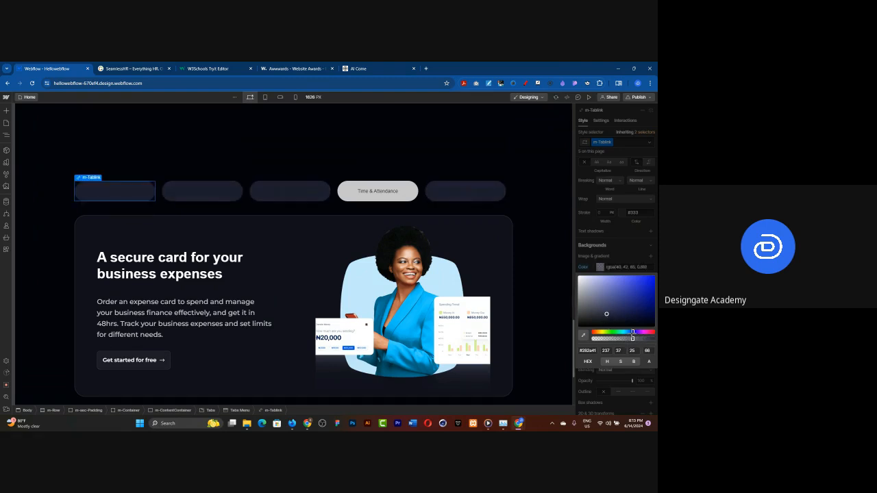
{"action": "left_click", "coordinate": [630, 263]}
Set the text colour of the m-Tablink class to white
{"action": "scroll", "coordinate": [613, 262], "scroll_direction": "up", "scroll_amount": 3}
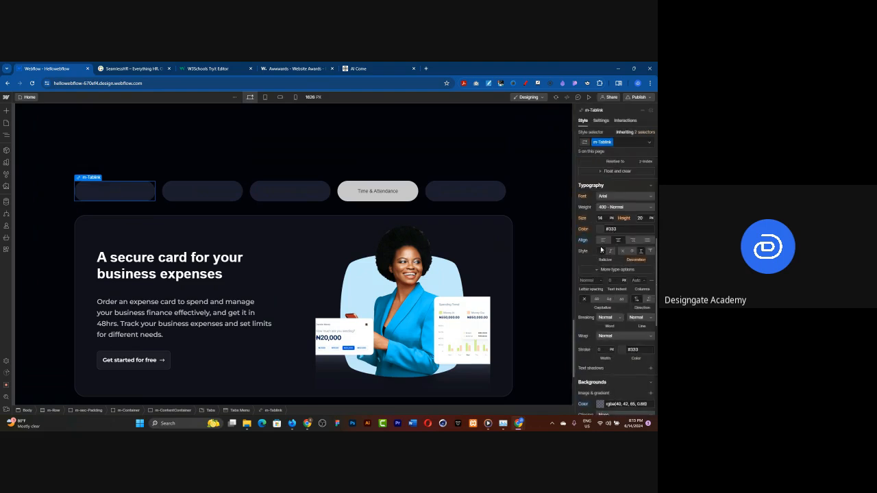
{"action": "left_click", "coordinate": [597, 229]}
{"action": "left_click_drag", "start_coordinate": [593, 247], "coordinate": [497, 208]}
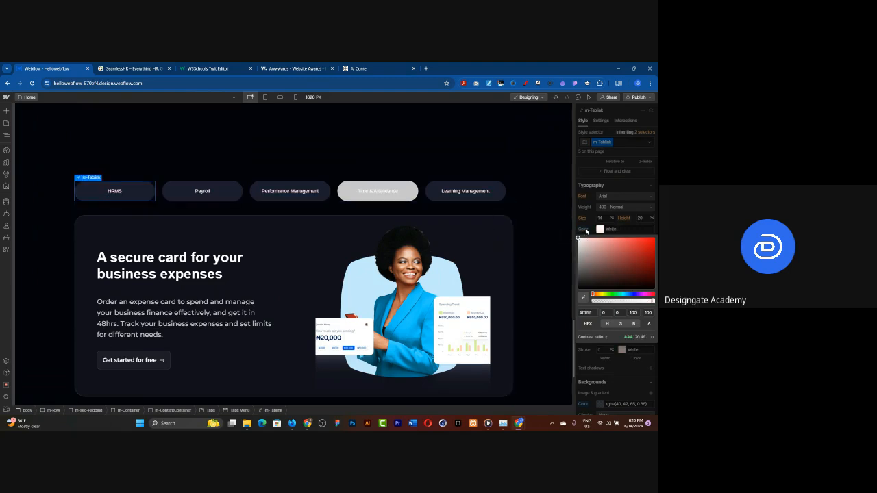
Compare the classes of the Time & Attendance and HRMS tab links and copy the HRMS background's hex code, #282a41
{"action": "left_click", "coordinate": [409, 190]}
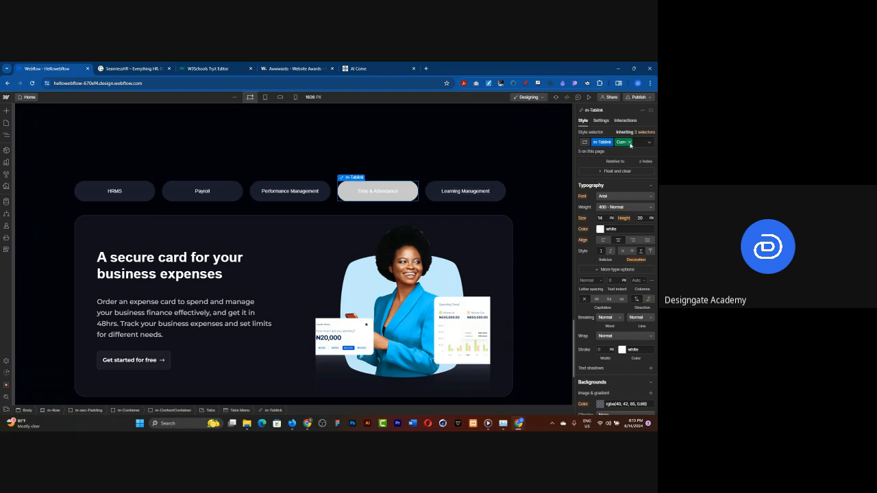
{"action": "left_click", "coordinate": [144, 198]}
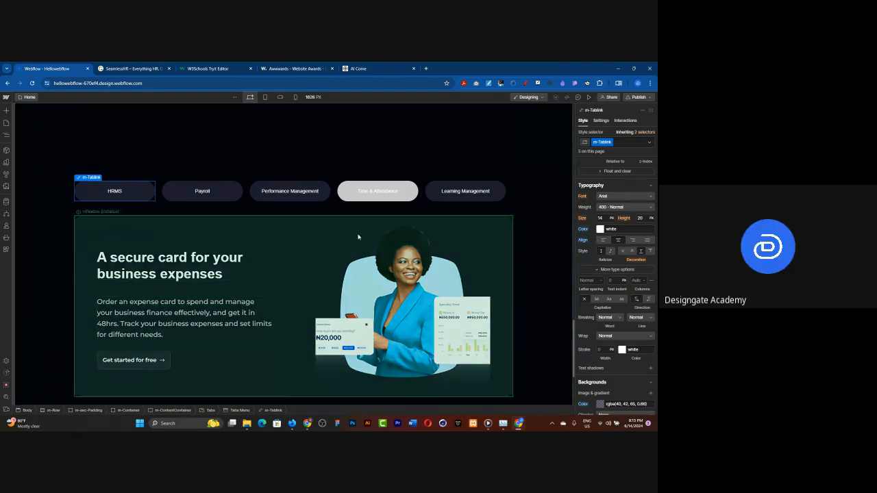
{"action": "left_click", "coordinate": [401, 197]}
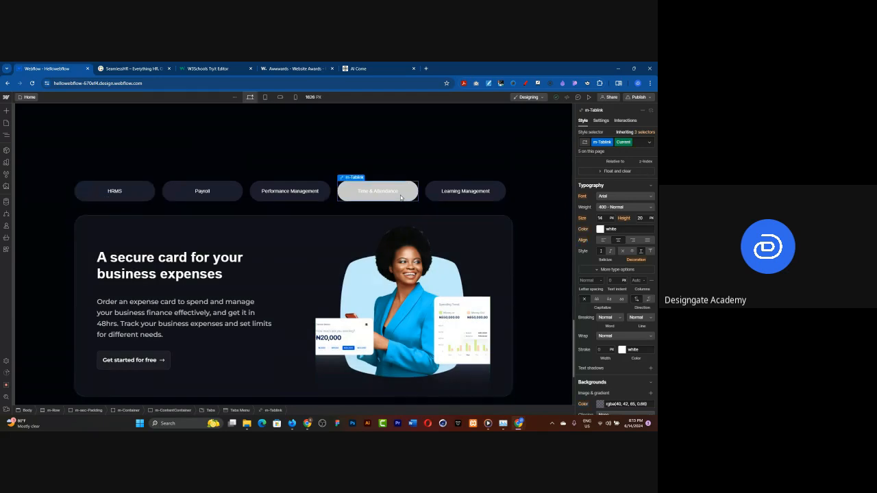
{"action": "left_click", "coordinate": [149, 194]}
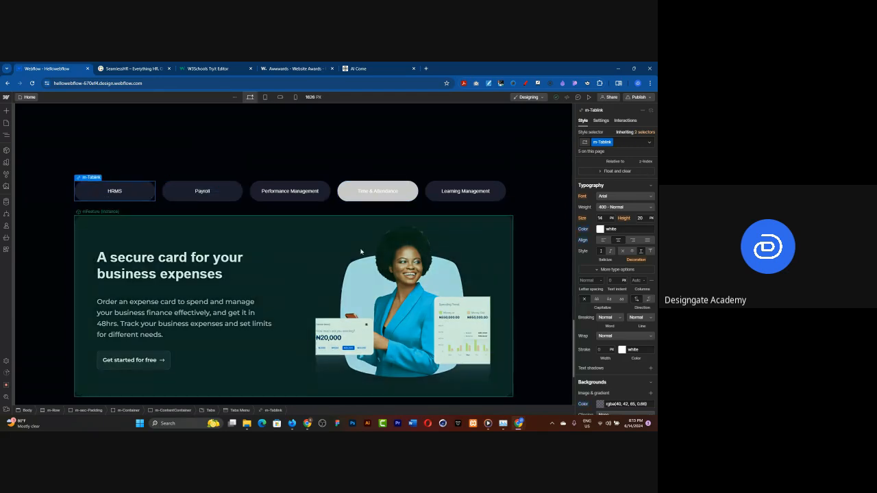
{"action": "scroll", "coordinate": [586, 356], "scroll_direction": "down", "scroll_amount": 1}
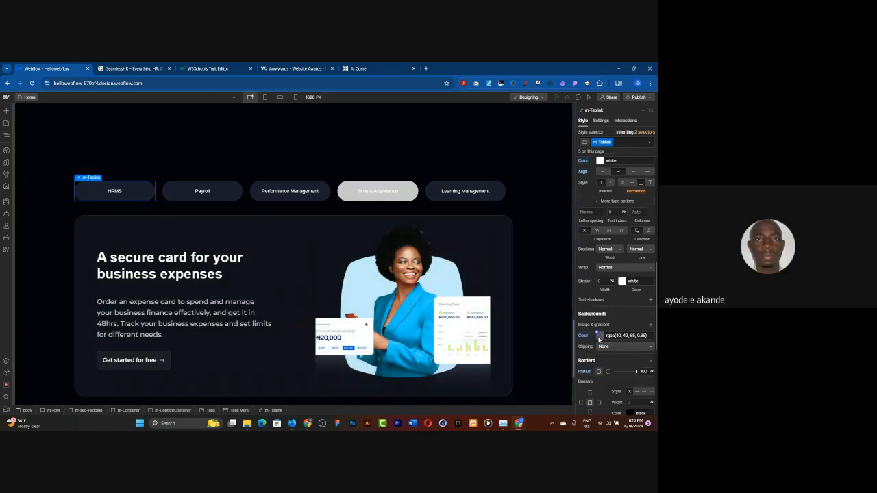
{"action": "left_click", "coordinate": [600, 335]}
{"action": "right_click", "coordinate": [588, 314]}
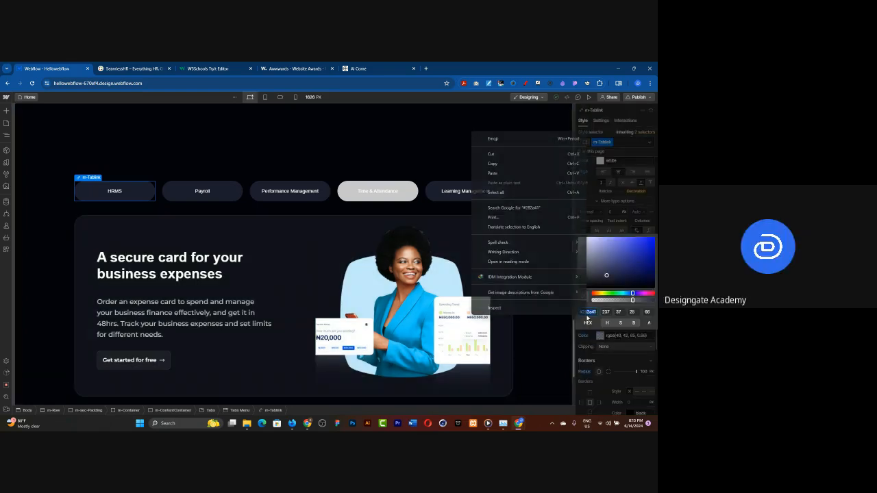
{"action": "left_click", "coordinate": [497, 165]}
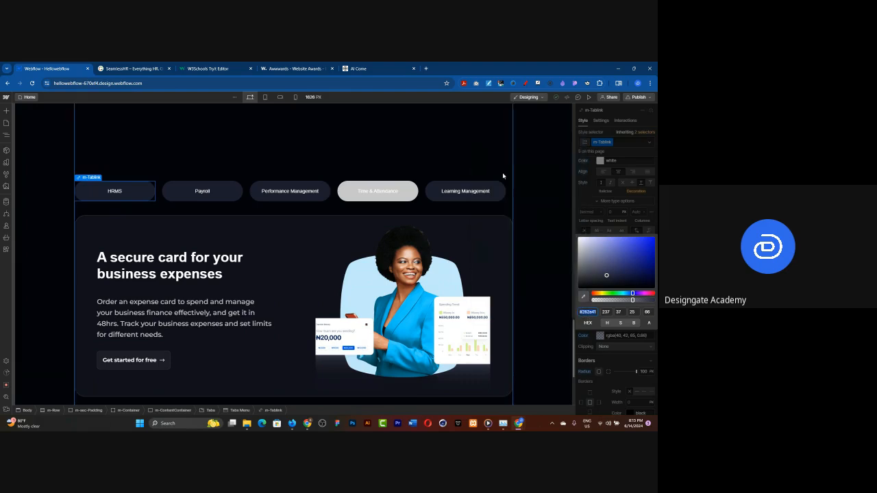
Inspect the background colour and the list of available states of the Time & Attendance tab link's Current class
{"action": "left_click", "coordinate": [403, 189]}
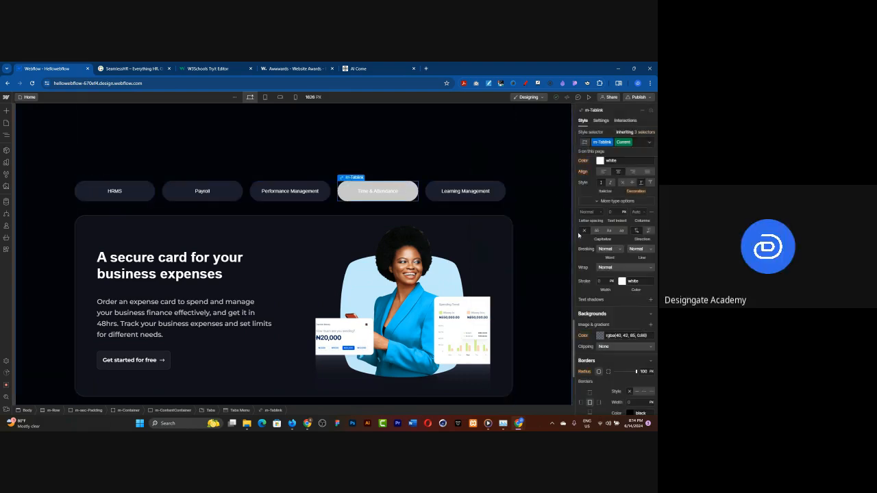
{"action": "scroll", "coordinate": [612, 310], "scroll_direction": "down", "scroll_amount": 2}
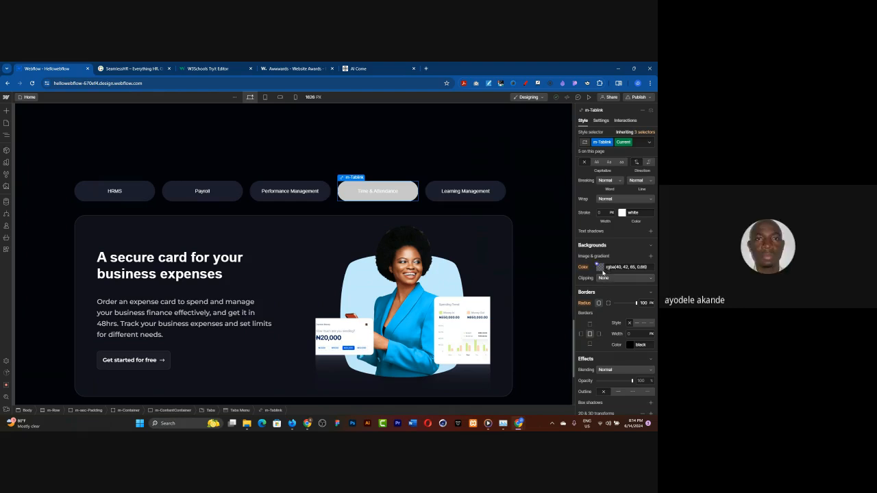
{"action": "left_click", "coordinate": [601, 267]}
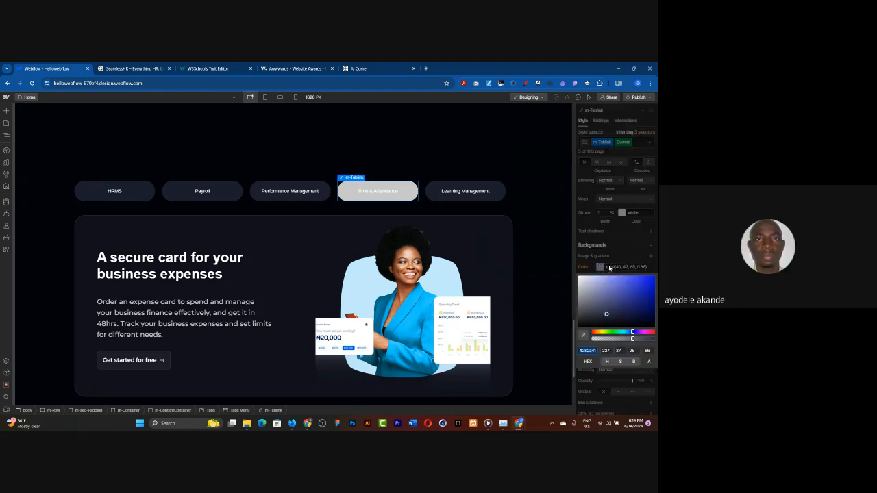
{"action": "left_click", "coordinate": [615, 262]}
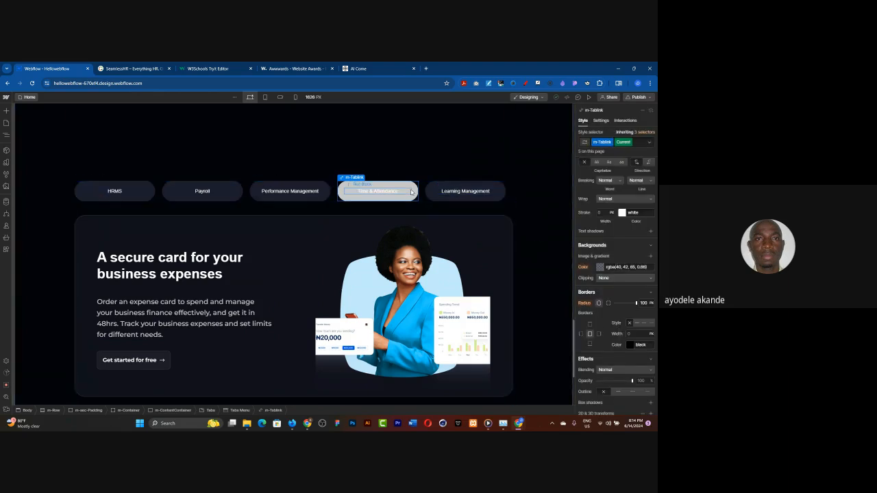
{"action": "left_click", "coordinate": [409, 188]}
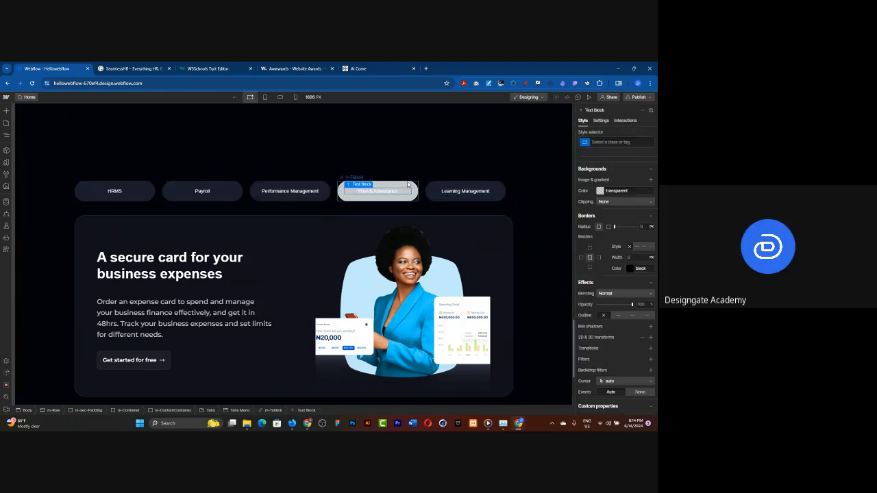
{"action": "left_click", "coordinate": [410, 187]}
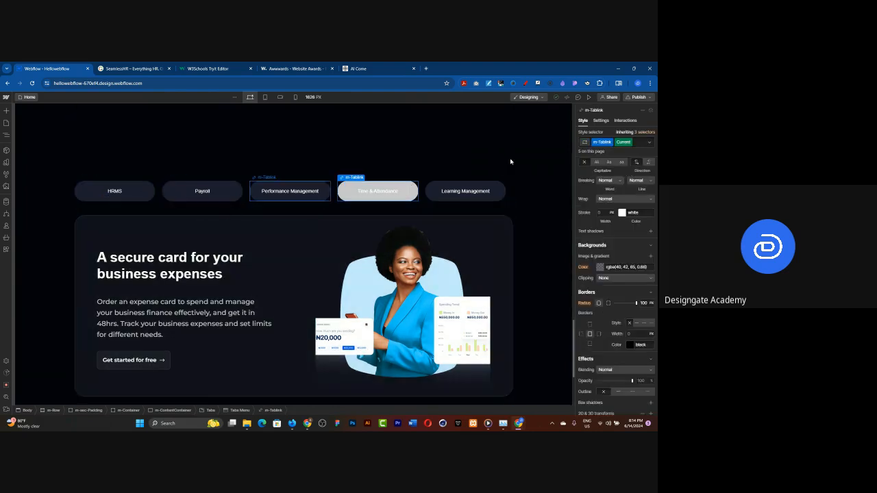
{"action": "left_click", "coordinate": [648, 144]}
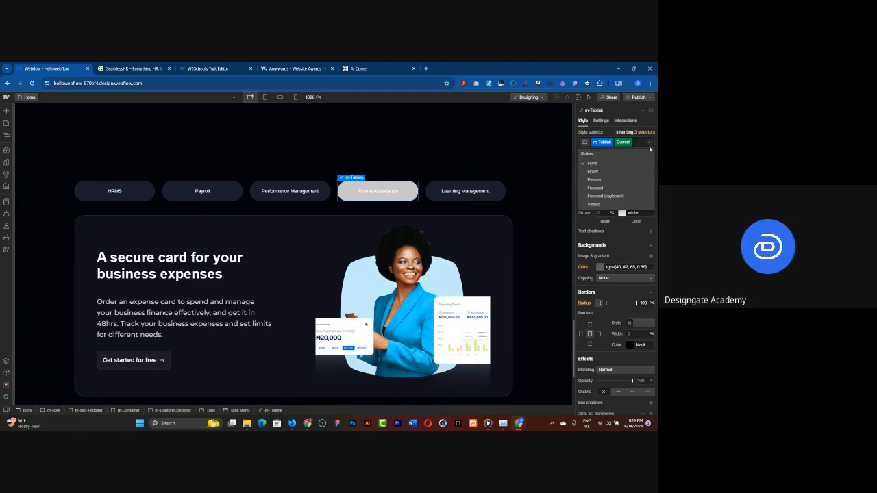
{"action": "left_click", "coordinate": [650, 144]}
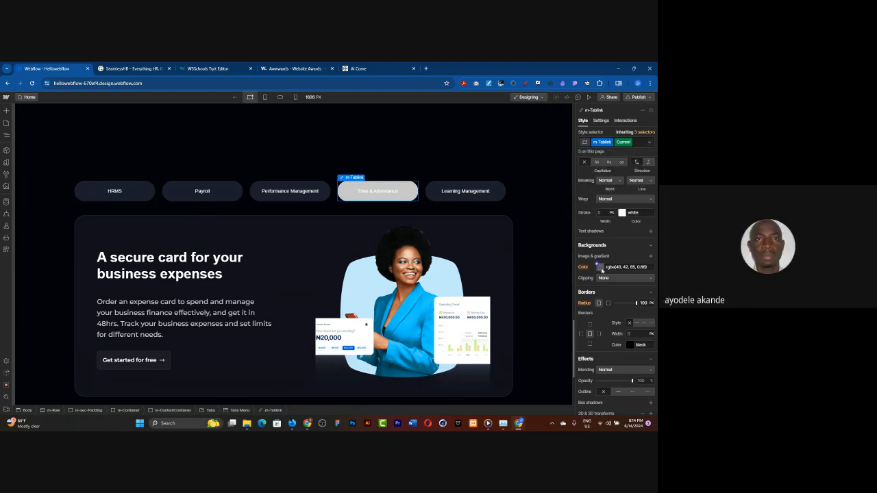
Try a brighter blue, #212696 at 66% opacity, as the background of the Current tab link
{"action": "left_click", "coordinate": [597, 267]}
{"action": "left_click", "coordinate": [638, 297]}
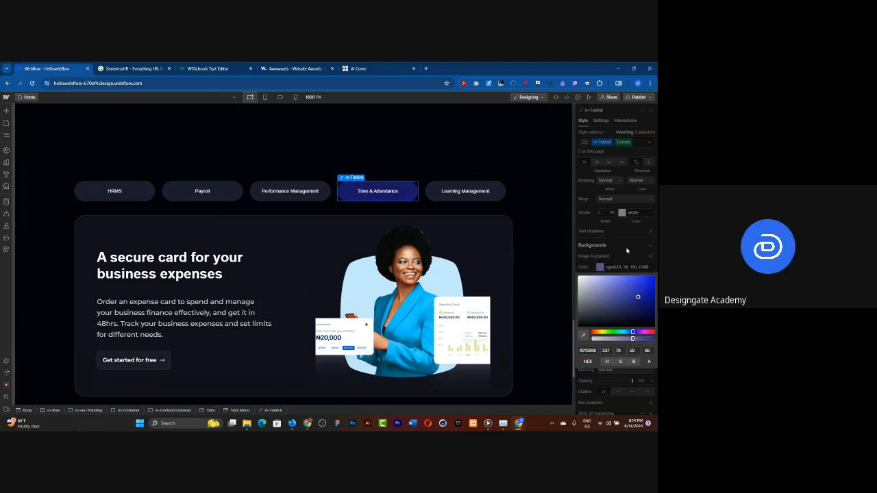
{"action": "left_click", "coordinate": [626, 252]}
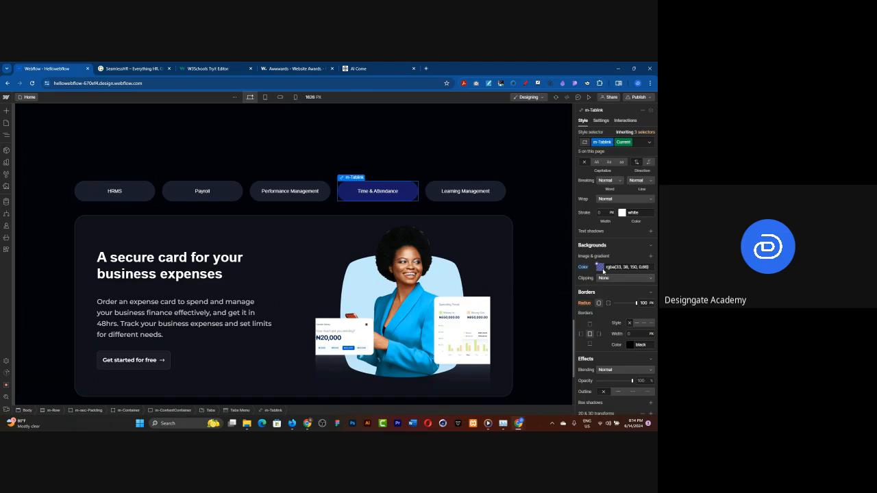
Set the background colour of the Current tab link to the copied hex code #282a41 at full opacity
{"action": "left_click", "coordinate": [600, 267]}
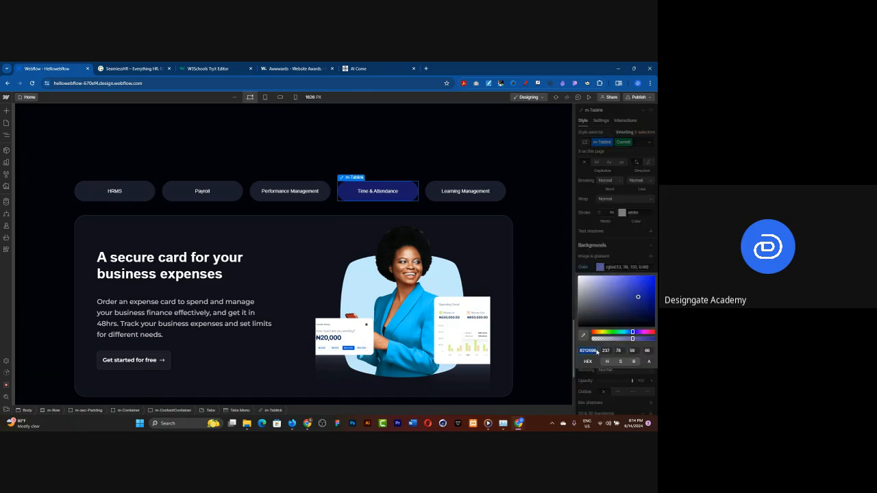
{"action": "key", "text": "ctrl+v"}
{"action": "key", "text": "Return"}
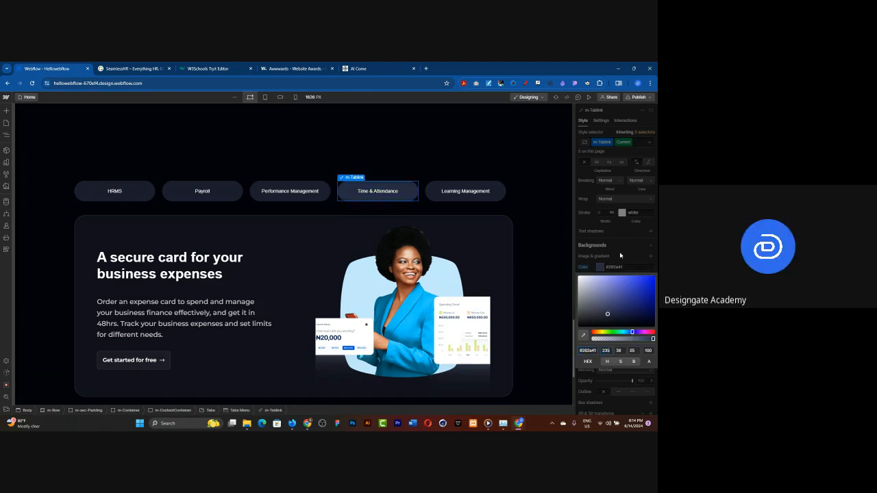
{"action": "left_click", "coordinate": [620, 269]}
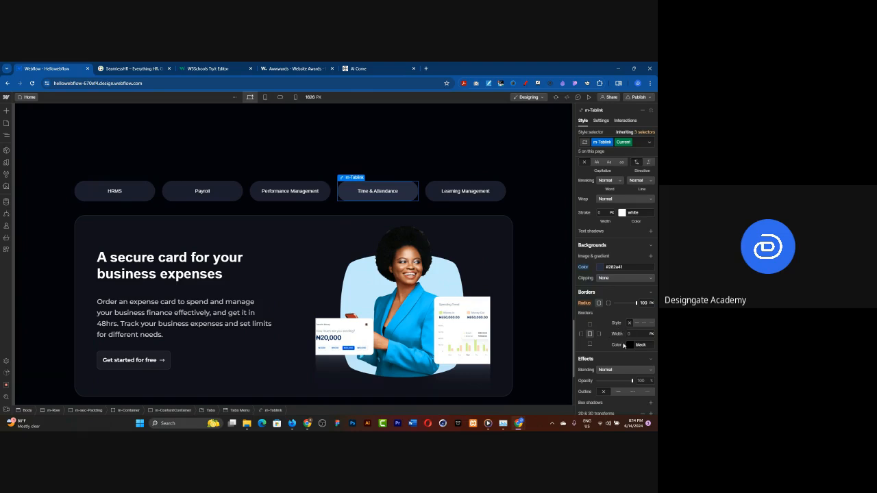
Give the Current tab link a solid 2 px border in white at 66% opacity
{"action": "left_click", "coordinate": [632, 348]}
{"action": "left_click_drag", "start_coordinate": [602, 295], "coordinate": [556, 221]}
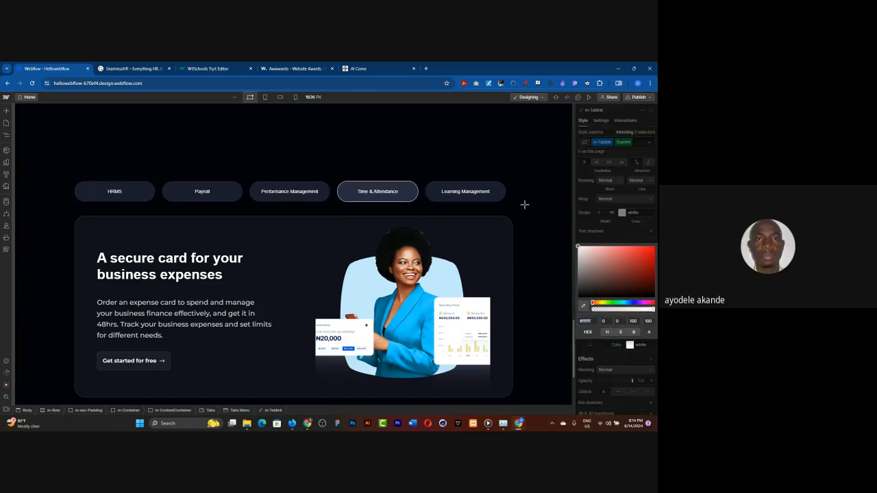
{"action": "left_click", "coordinate": [634, 309]}
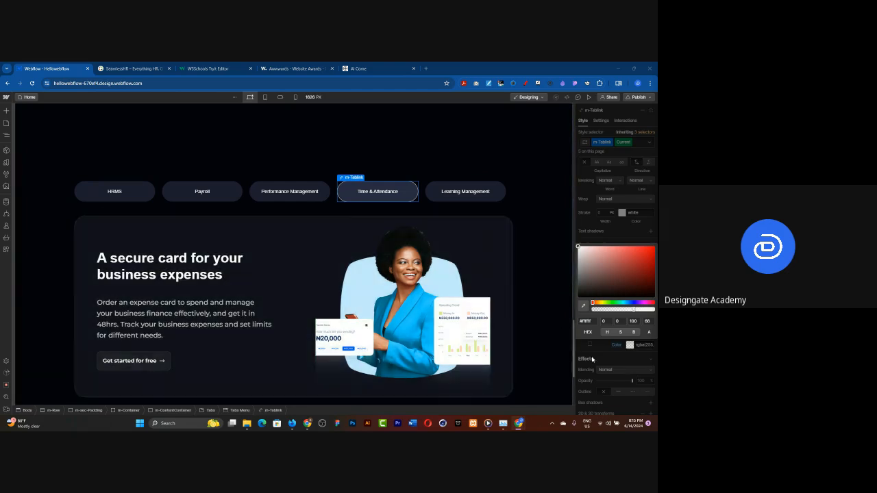
{"action": "left_click", "coordinate": [609, 240]}
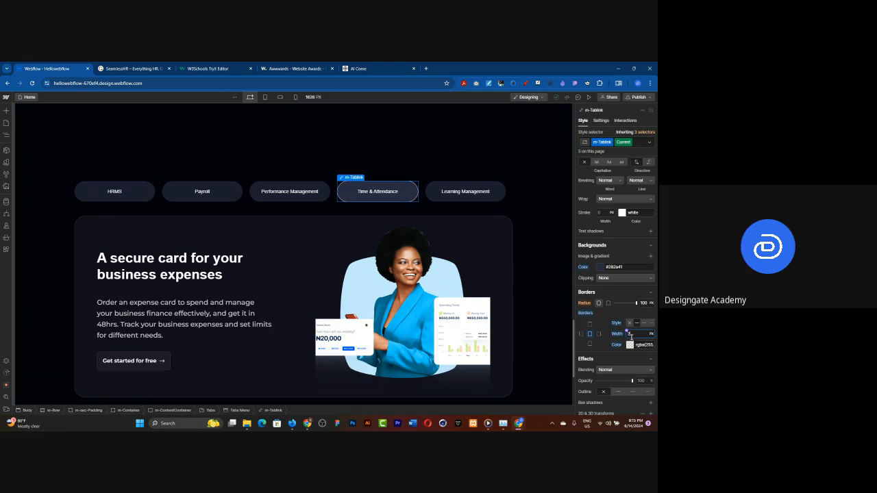
{"action": "left_click", "coordinate": [603, 348]}
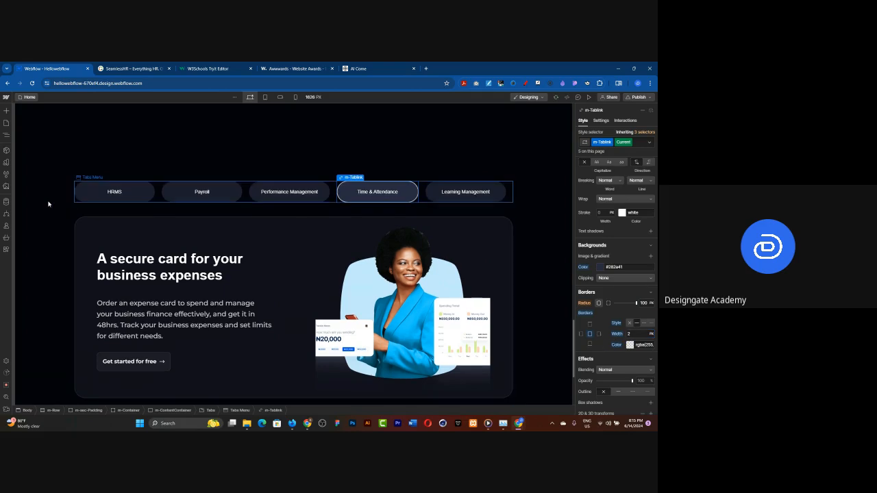
Preview the page and switch through all five tabs to check the Current tab link's border and background, and leave the preview
{"action": "left_click", "coordinate": [649, 142]}
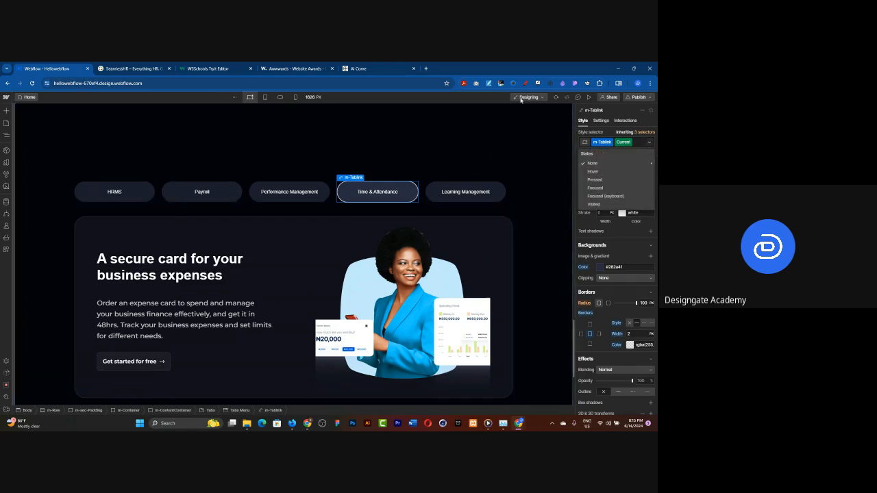
{"action": "left_click", "coordinate": [588, 97]}
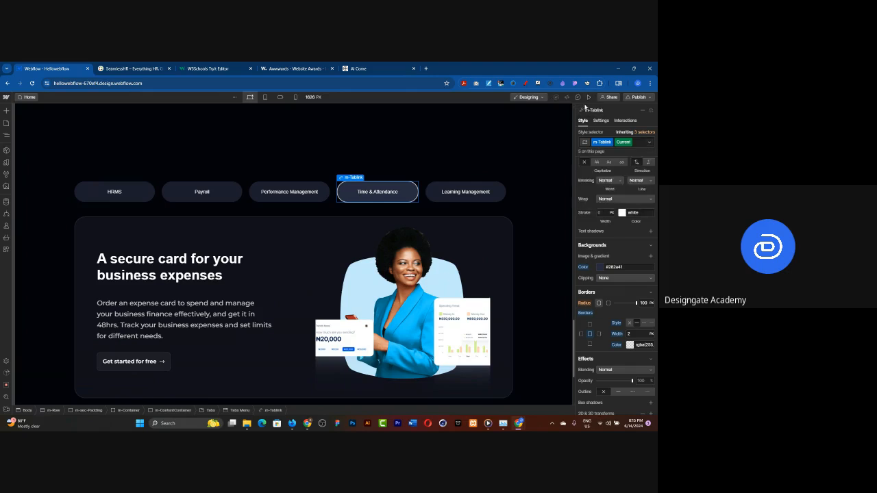
{"action": "left_click", "coordinate": [588, 97]}
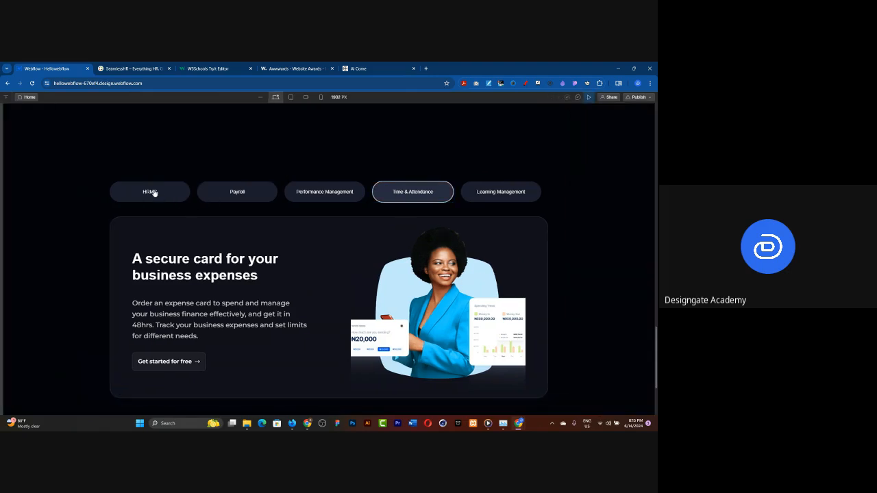
{"action": "left_click", "coordinate": [150, 193]}
{"action": "left_click", "coordinate": [221, 198]}
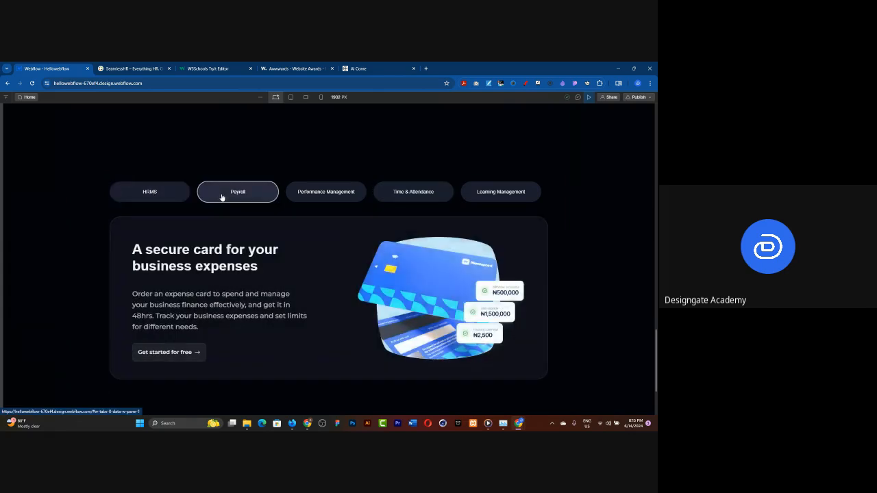
{"action": "left_click", "coordinate": [307, 197]}
{"action": "left_click", "coordinate": [385, 199]}
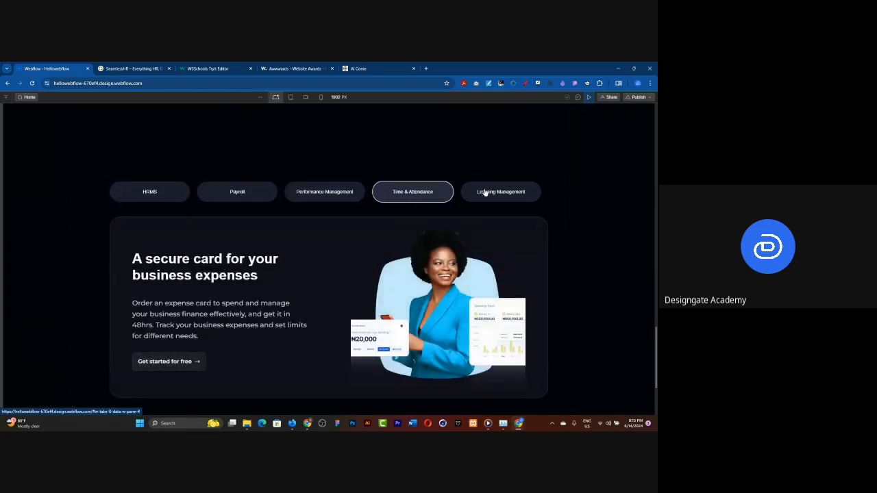
{"action": "left_click", "coordinate": [483, 193]}
{"action": "scroll", "coordinate": [368, 233], "scroll_direction": "up", "scroll_amount": 2}
{"action": "scroll", "coordinate": [366, 229], "scroll_direction": "down", "scroll_amount": 4}
{"action": "scroll", "coordinate": [372, 217], "scroll_direction": "up", "scroll_amount": 2}
{"action": "scroll", "coordinate": [356, 192], "scroll_direction": "up", "scroll_amount": 2}
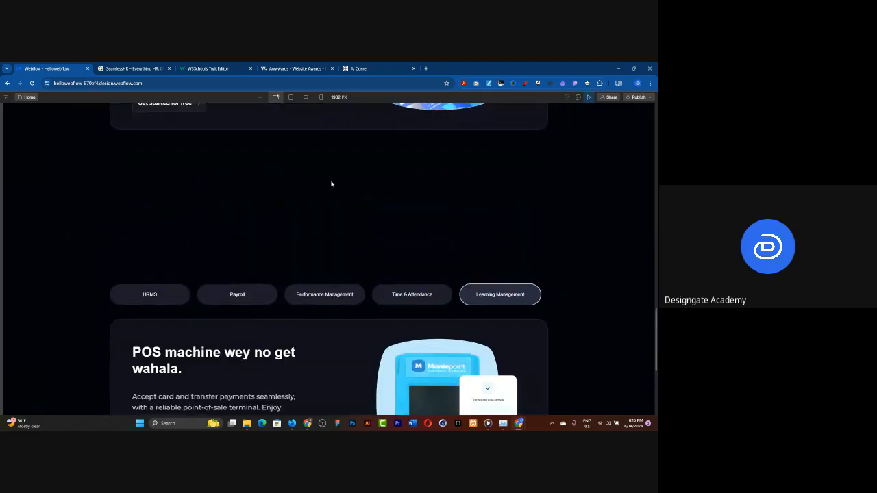
{"action": "left_click", "coordinate": [590, 97]}
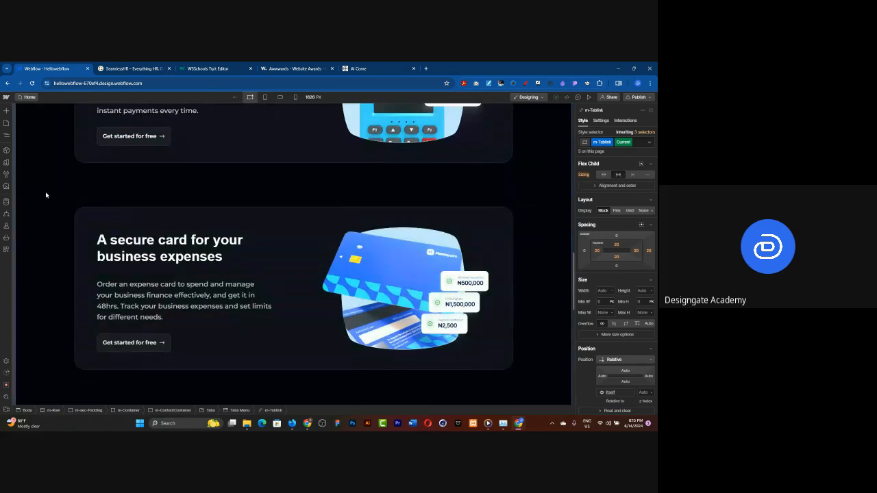
Try the m-sec class in place of m-ContentContainer on the div around the tabs, and replace it with the existing m-sec-Padding class
{"action": "left_click", "coordinate": [46, 195]}
{"action": "scroll", "coordinate": [316, 201], "scroll_direction": "down", "scroll_amount": 5}
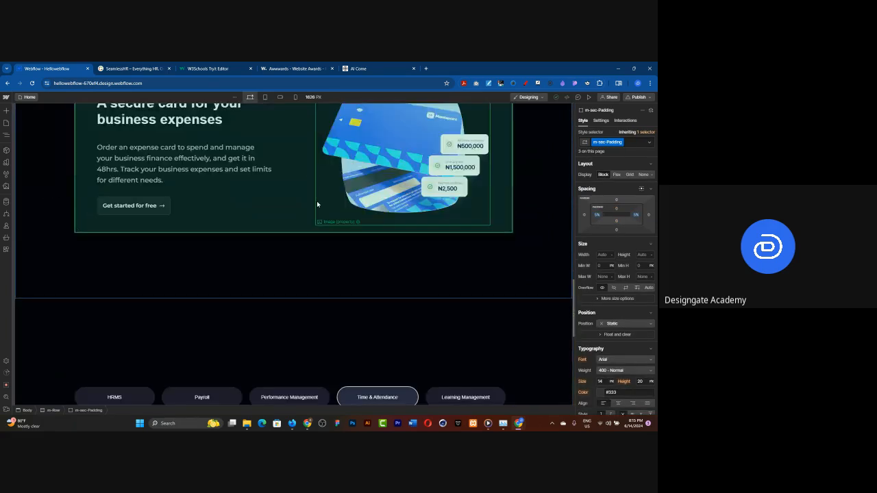
{"action": "left_click", "coordinate": [268, 177]}
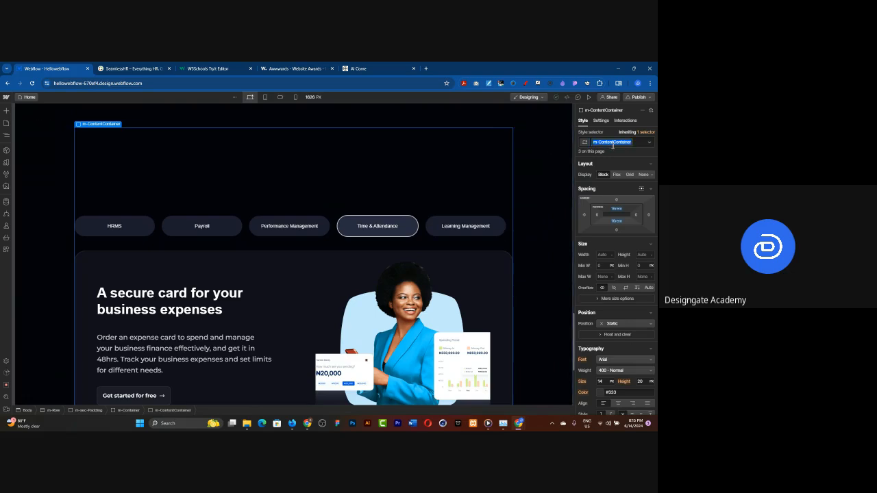
{"action": "type", "text": "m-sec"}
{"action": "key", "text": "Return"}
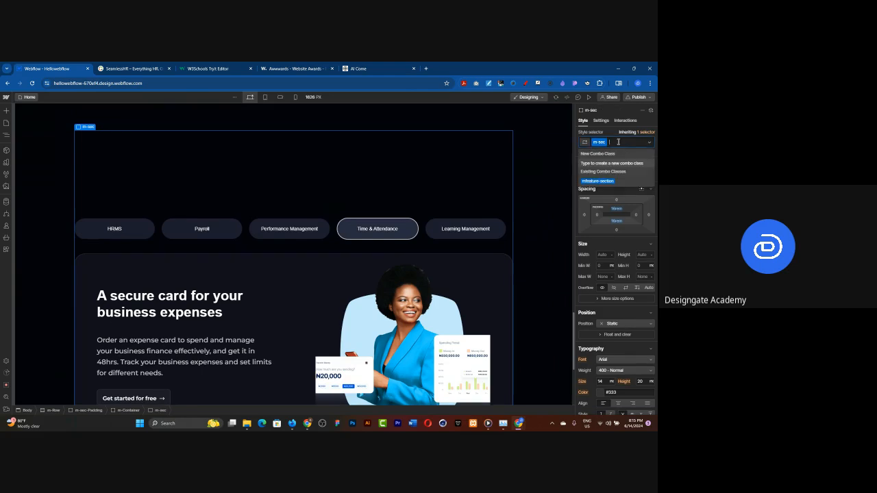
{"action": "key", "text": "BackSpace"}
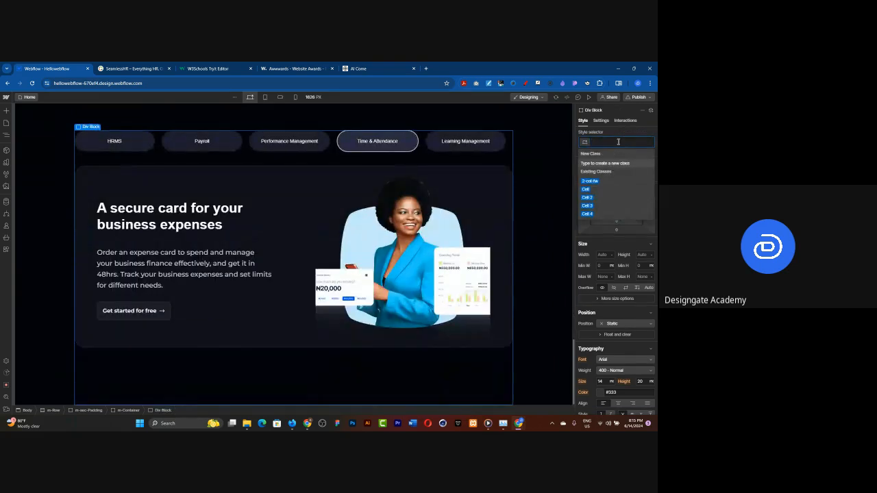
{"action": "type", "text": "m-se"}
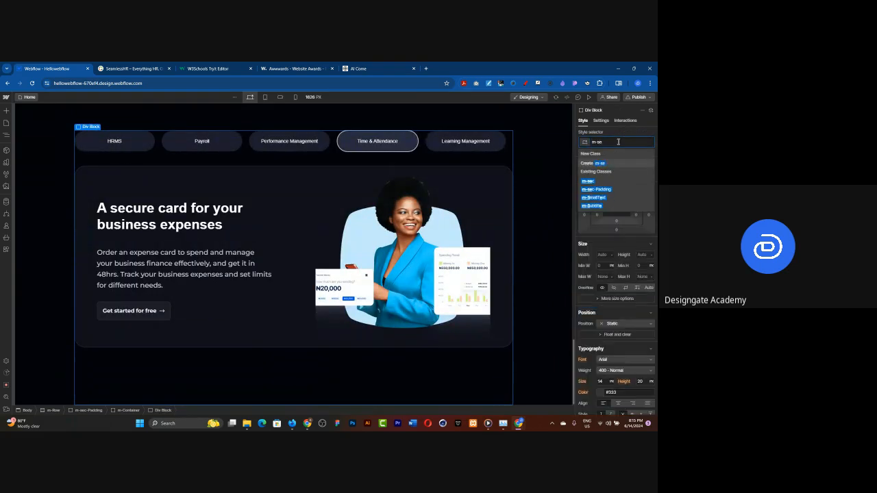
{"action": "left_click", "coordinate": [608, 189]}
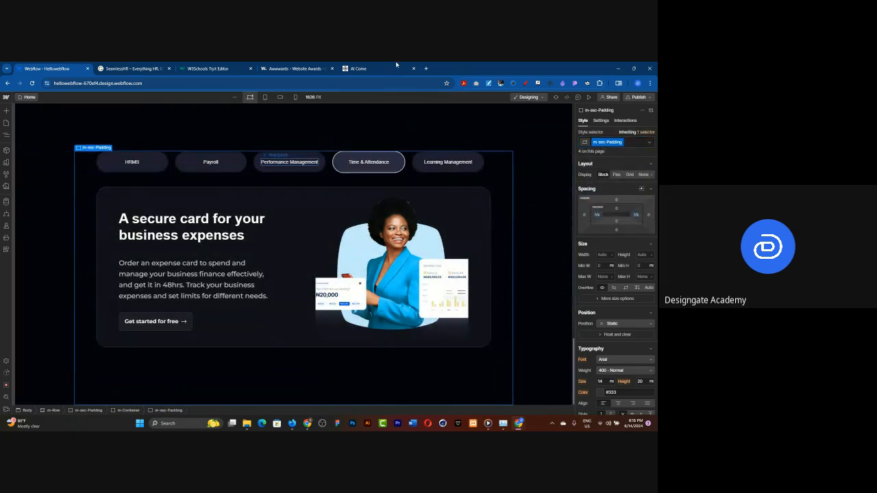
Preview the page from the hero down to the tabs to compare the tabbed section's width and spacing with the other sections
{"action": "left_click", "coordinate": [589, 96]}
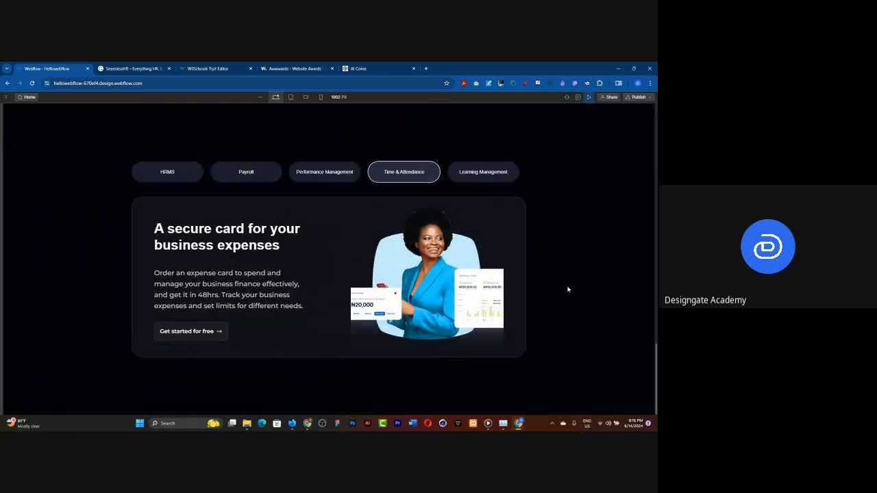
{"action": "scroll", "coordinate": [568, 289], "scroll_direction": "up", "scroll_amount": 5}
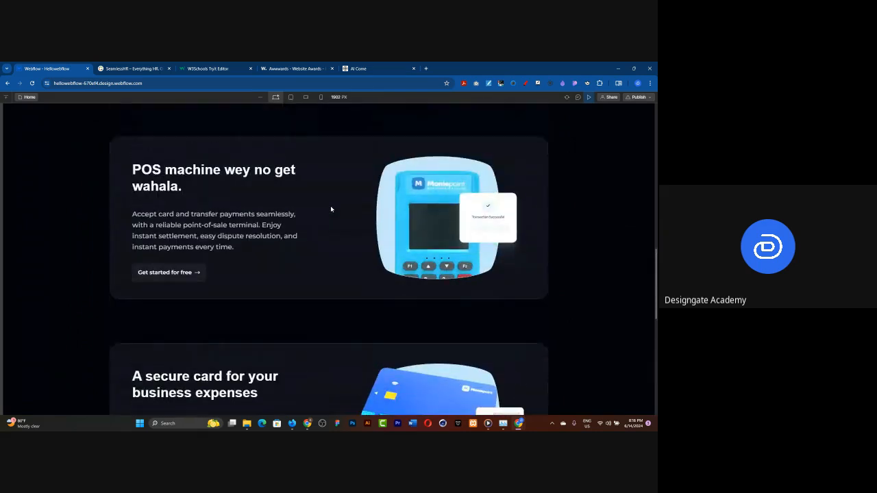
{"action": "scroll", "coordinate": [330, 205], "scroll_direction": "up", "scroll_amount": 8}
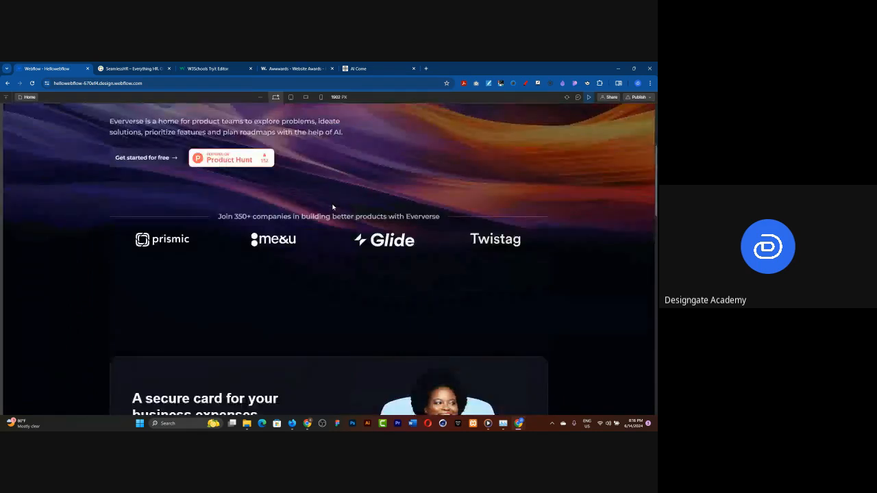
{"action": "scroll", "coordinate": [332, 207], "scroll_direction": "up", "scroll_amount": 4}
{"action": "scroll", "coordinate": [332, 207], "scroll_direction": "down", "scroll_amount": 15}
{"action": "scroll", "coordinate": [332, 211], "scroll_direction": "down", "scroll_amount": 4}
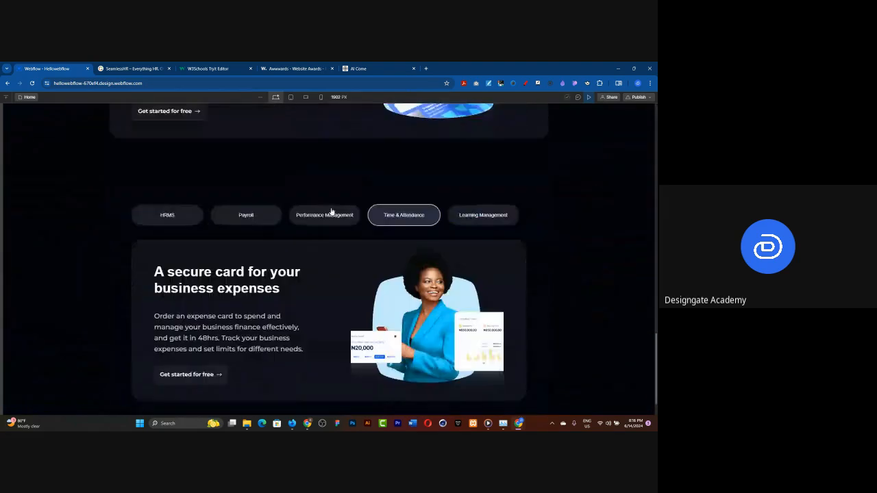
Test every tab from HRMS to Learning Management in the preview, checking the pane content, and return to the design view
{"action": "left_click", "coordinate": [185, 176]}
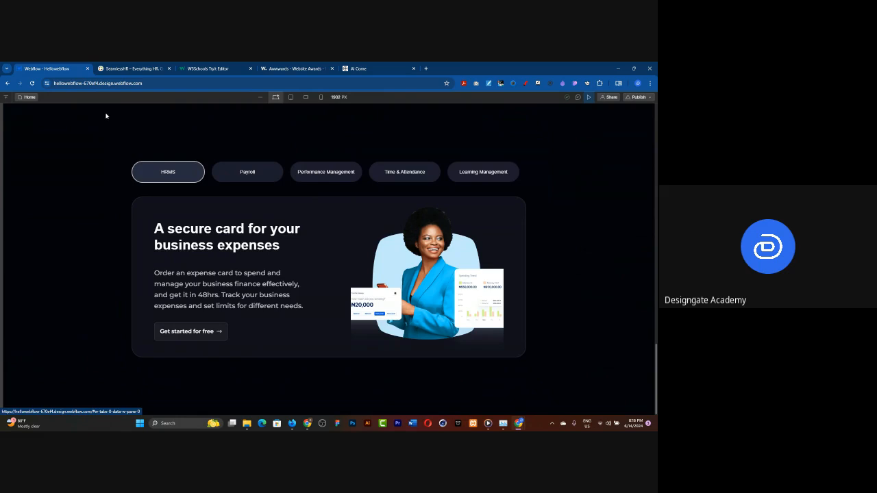
{"action": "left_click", "coordinate": [244, 172]}
{"action": "scroll", "coordinate": [244, 172], "scroll_direction": "up", "scroll_amount": 1}
{"action": "left_click", "coordinate": [328, 188]}
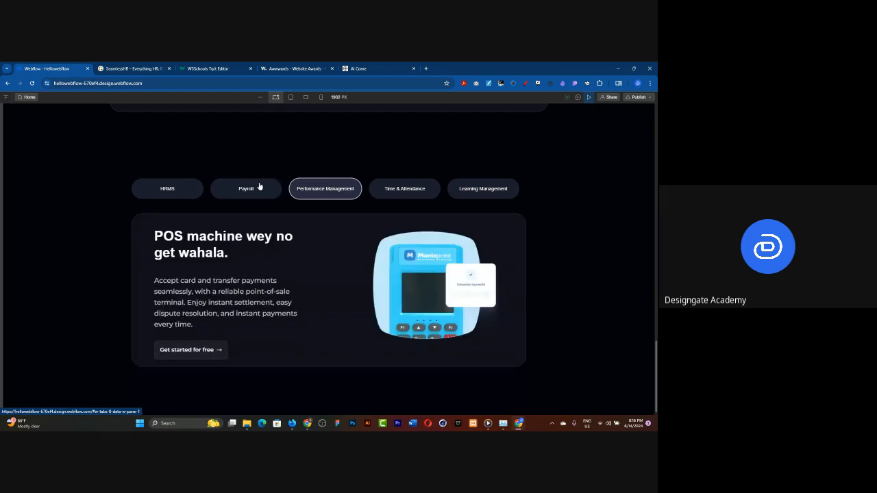
{"action": "left_click", "coordinate": [176, 190]}
{"action": "left_click", "coordinate": [248, 189]}
{"action": "left_click", "coordinate": [335, 195]}
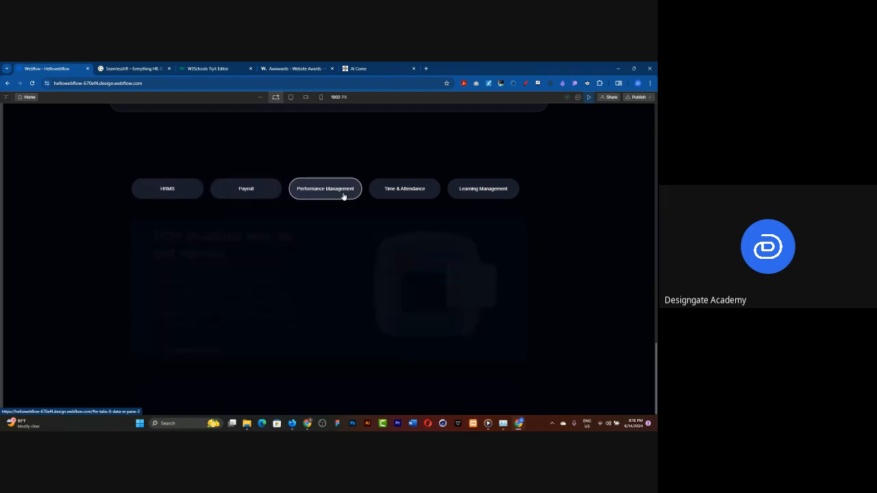
{"action": "left_click", "coordinate": [421, 193]}
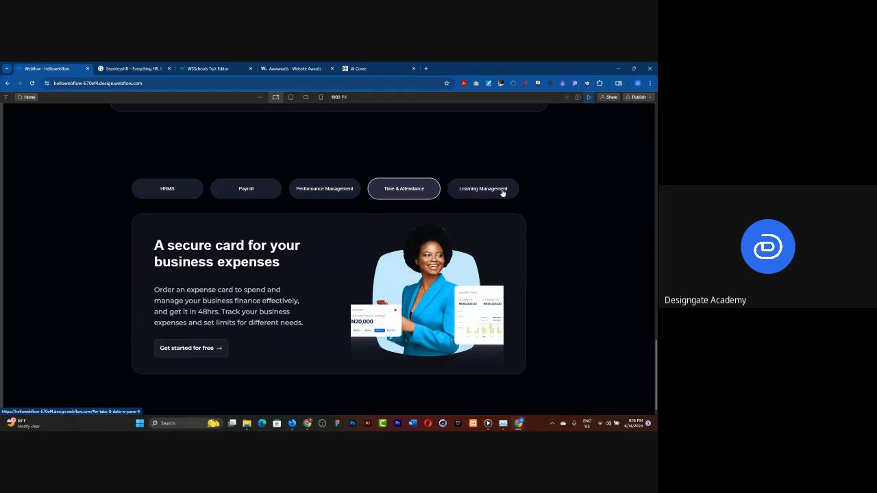
{"action": "left_click", "coordinate": [503, 192]}
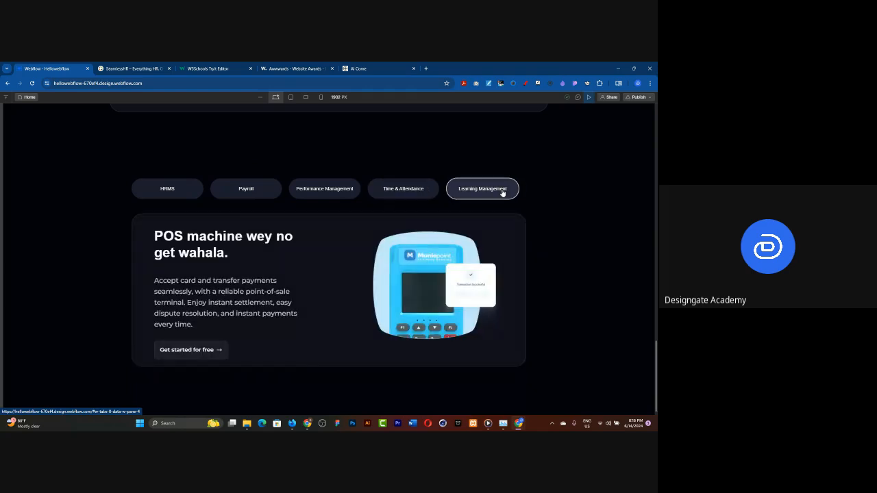
{"action": "left_click", "coordinate": [181, 195]}
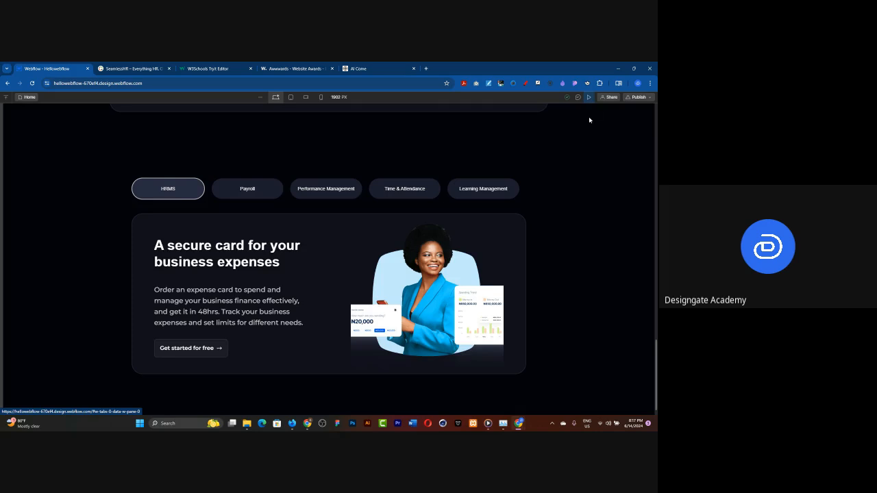
{"action": "left_click", "coordinate": [589, 96]}
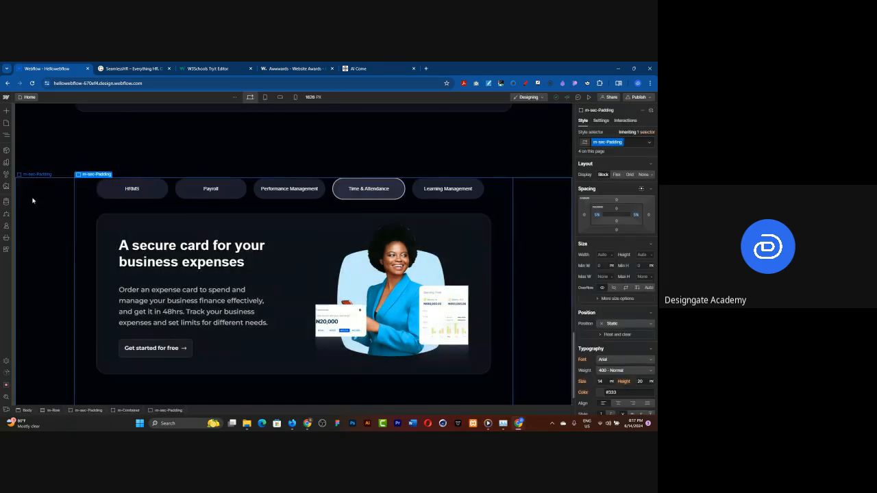
Rename the first tab of the Tabs element as HRMS in the element's tab settings
{"action": "left_click", "coordinate": [6, 135]}
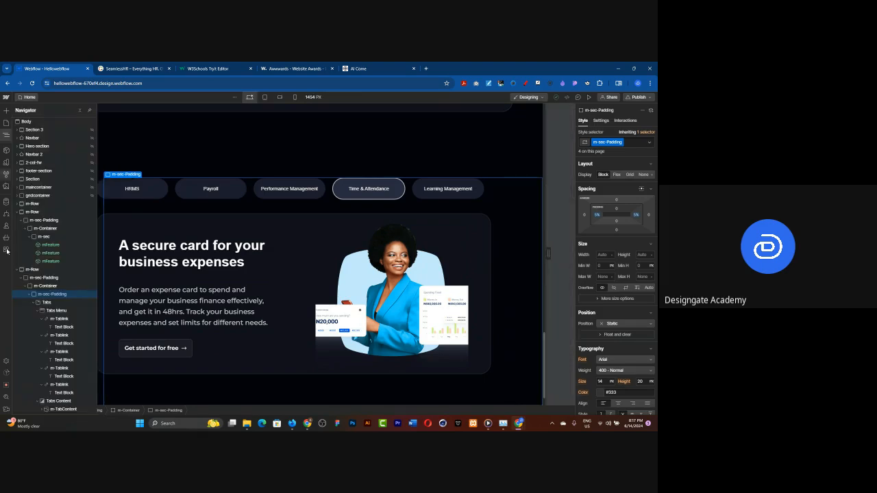
{"action": "left_click", "coordinate": [43, 303]}
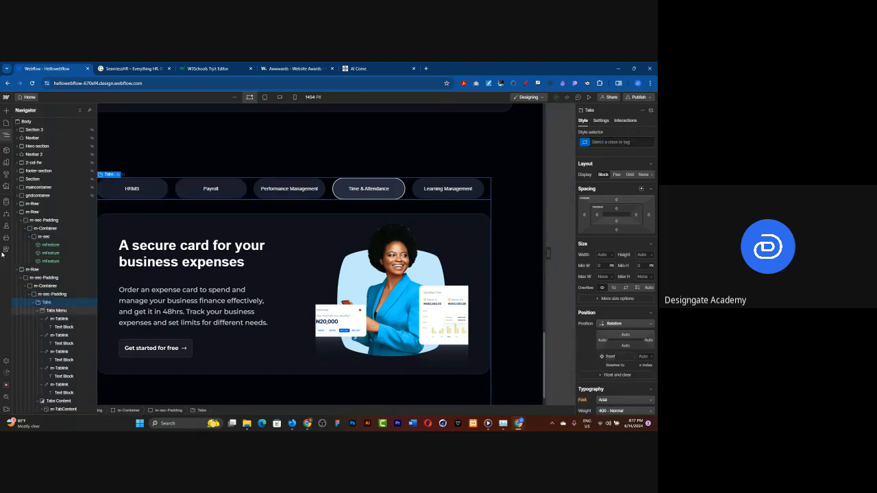
{"action": "left_click", "coordinate": [600, 120]}
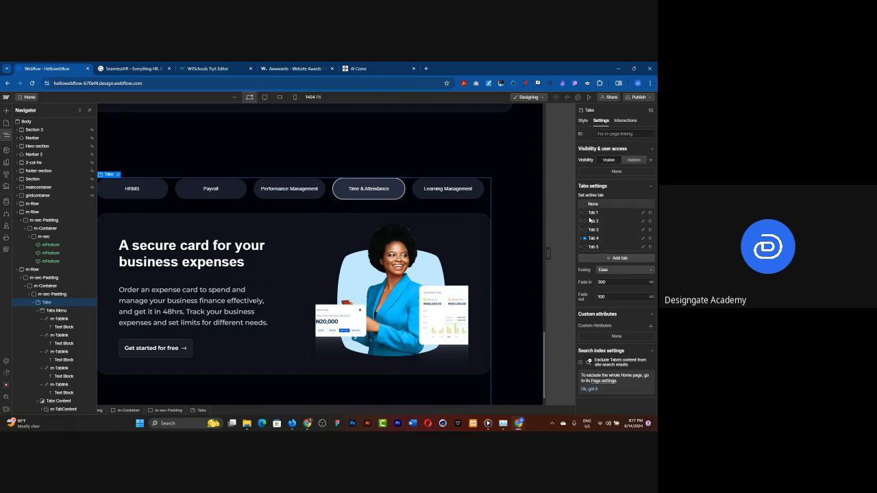
{"action": "left_click", "coordinate": [643, 213]}
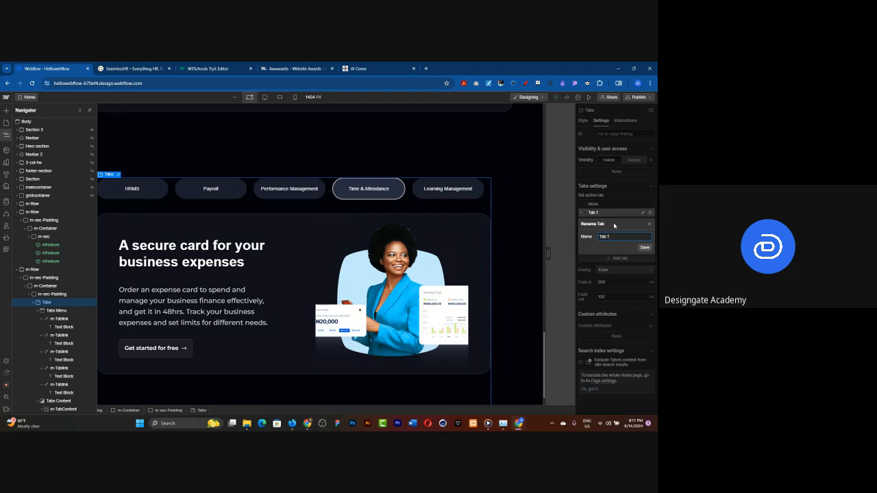
{"action": "type", "text": "a"}
{"action": "left_click", "coordinate": [645, 249]}
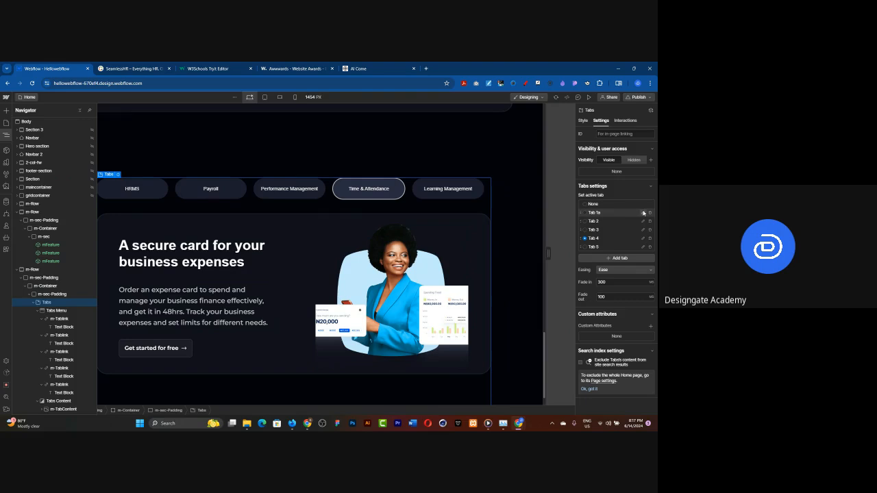
{"action": "left_click", "coordinate": [642, 212]}
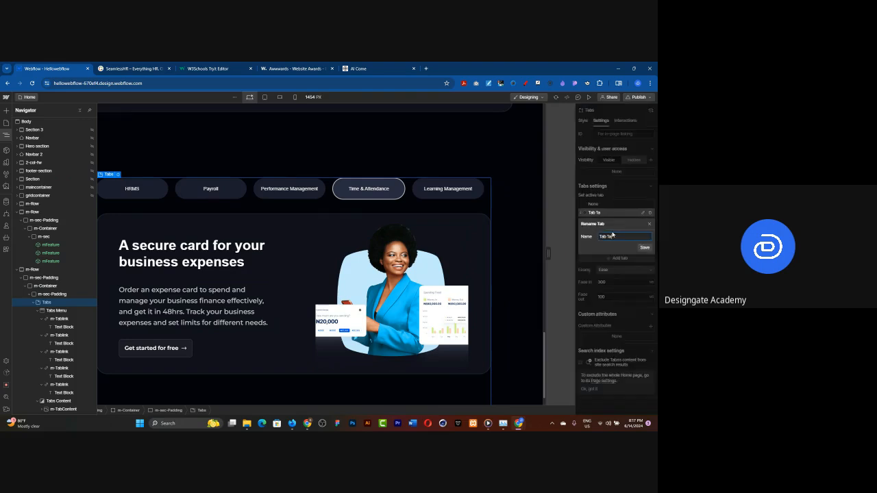
{"action": "key", "text": "BackSpace"}
{"action": "key", "text": "BackSpace"}
{"action": "key", "text": "BackSpace"}
{"action": "key", "text": "BackSpace"}
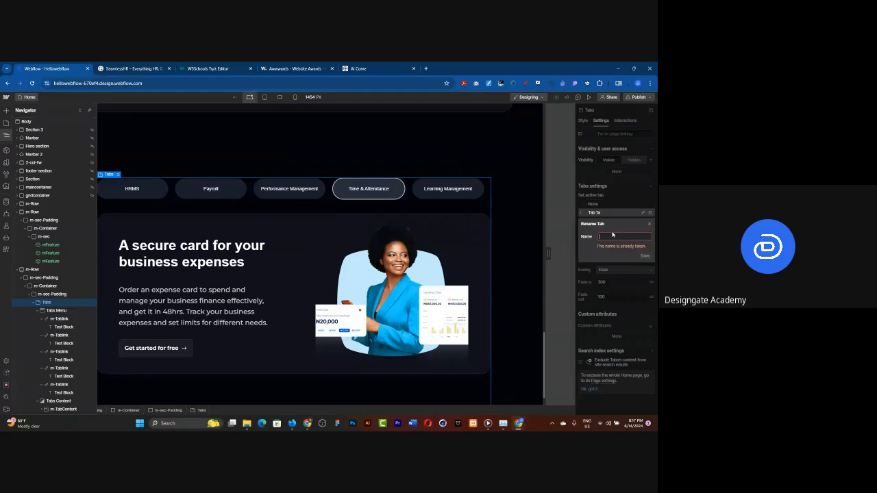
{"action": "type", "text": "HRMS"}
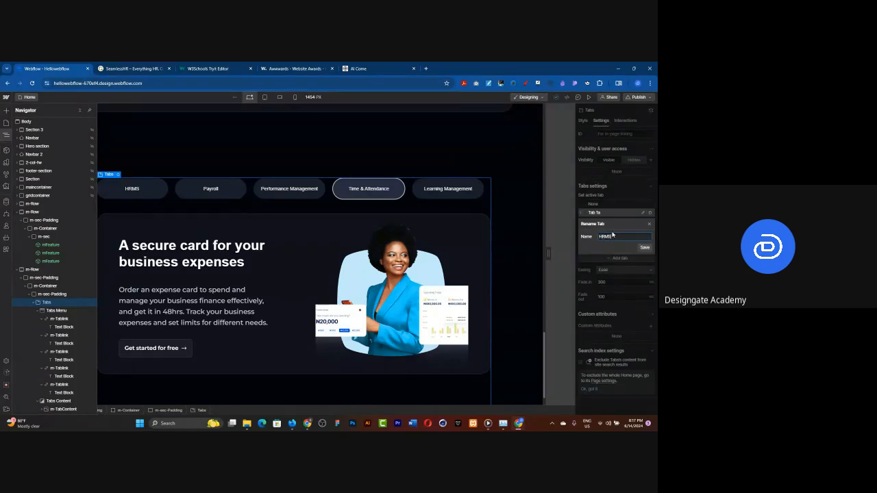
{"action": "left_click", "coordinate": [644, 248]}
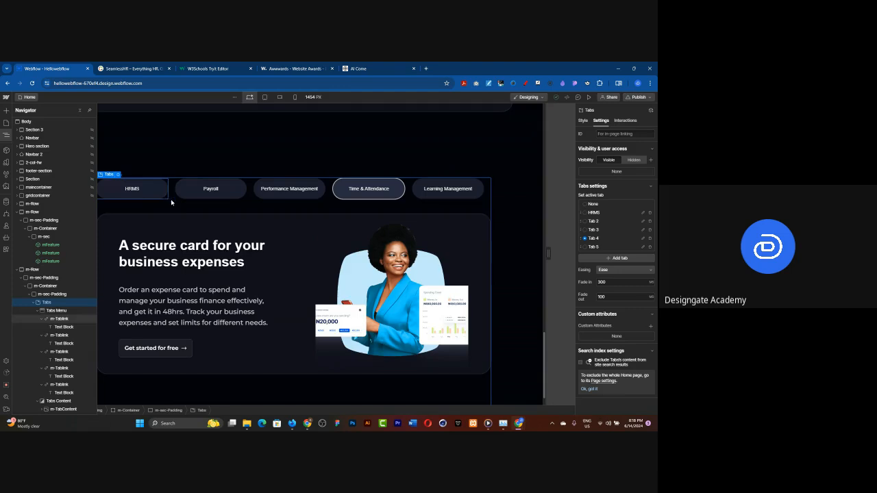
Set the Tabs element's easing to Ease Out Quint and test the transitions between the five tabs in the preview
{"action": "left_click", "coordinate": [612, 272]}
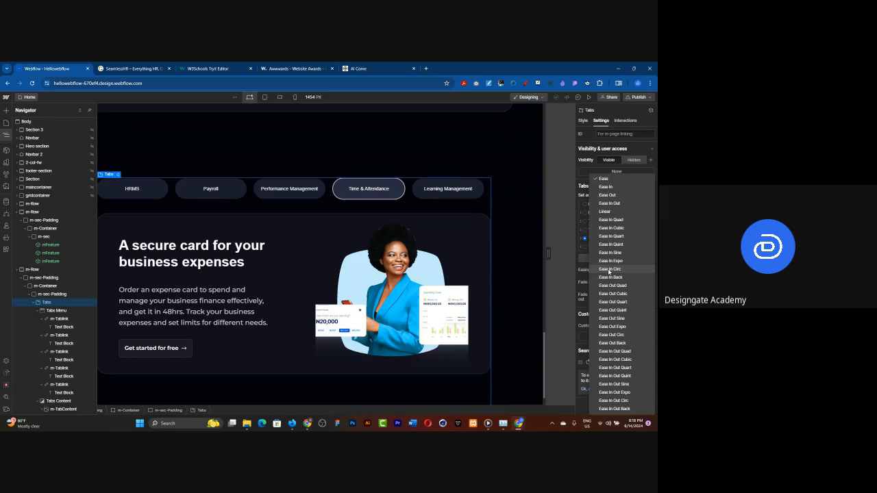
{"action": "left_click", "coordinate": [619, 312]}
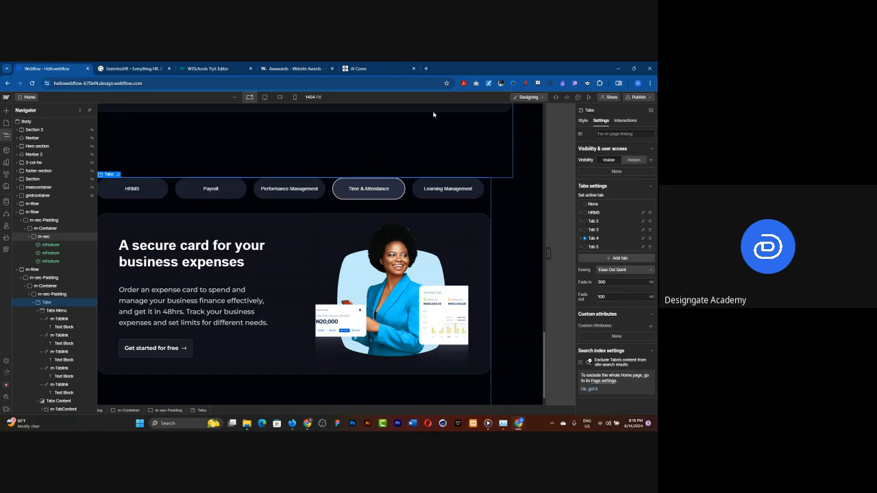
{"action": "left_click", "coordinate": [589, 98]}
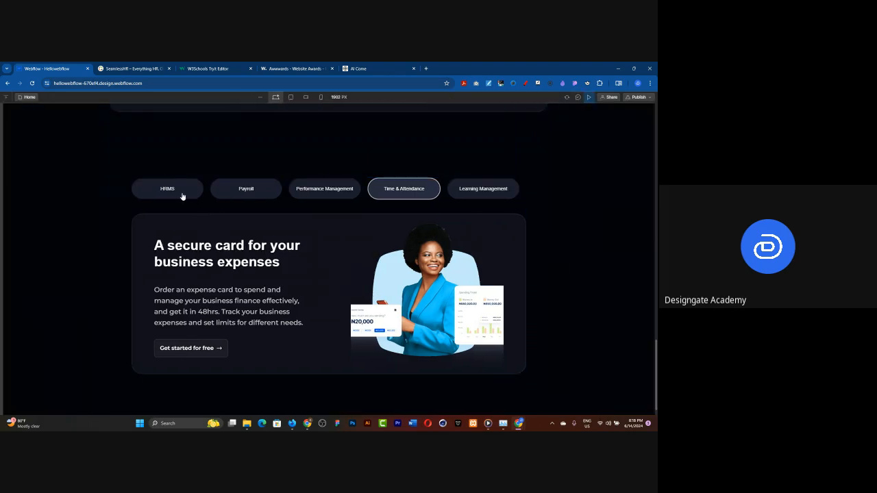
{"action": "left_click", "coordinate": [183, 197]}
{"action": "left_click", "coordinate": [236, 196]}
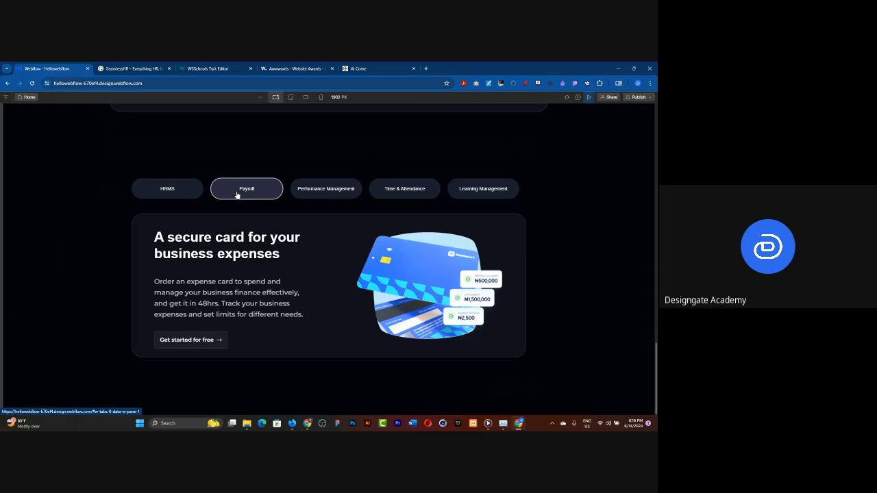
{"action": "left_click", "coordinate": [317, 191]}
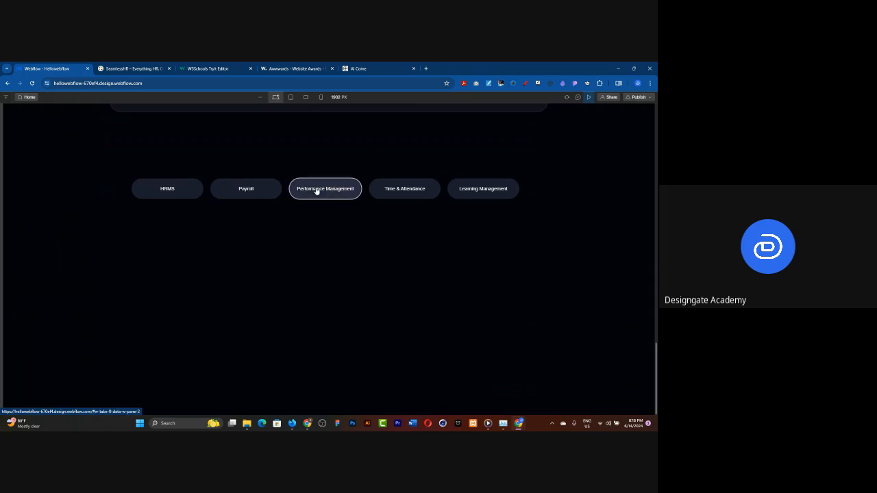
{"action": "left_click", "coordinate": [389, 198]}
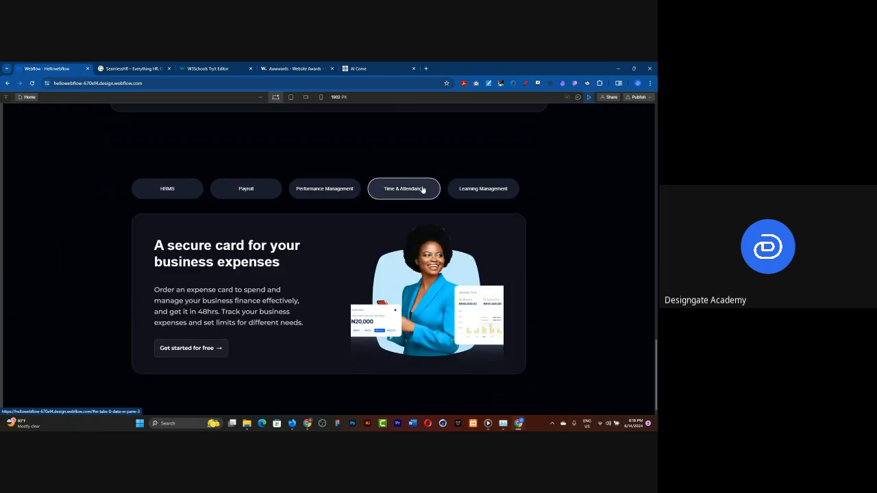
{"action": "left_click", "coordinate": [459, 198]}
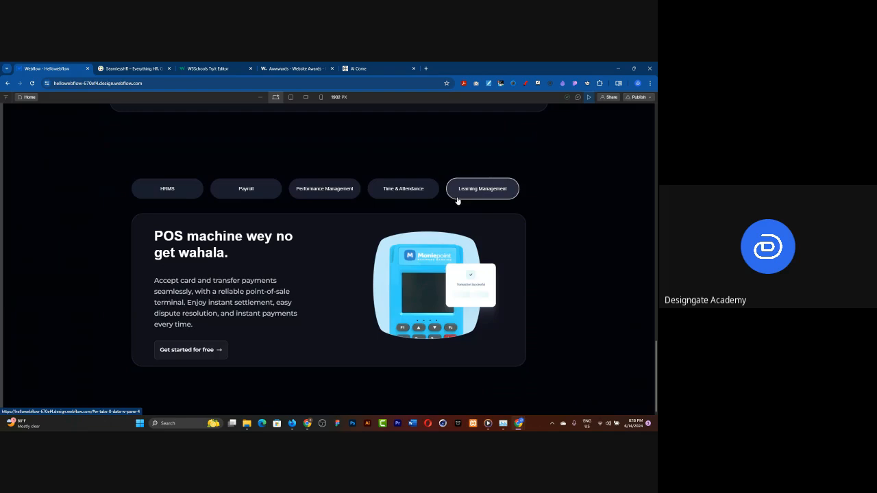
{"action": "left_click", "coordinate": [390, 192]}
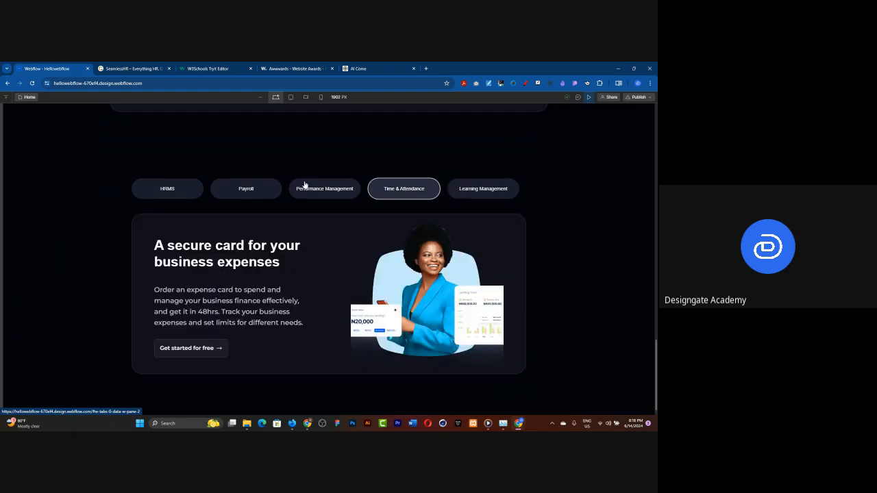
{"action": "left_click", "coordinate": [305, 185]}
{"action": "left_click", "coordinate": [183, 190]}
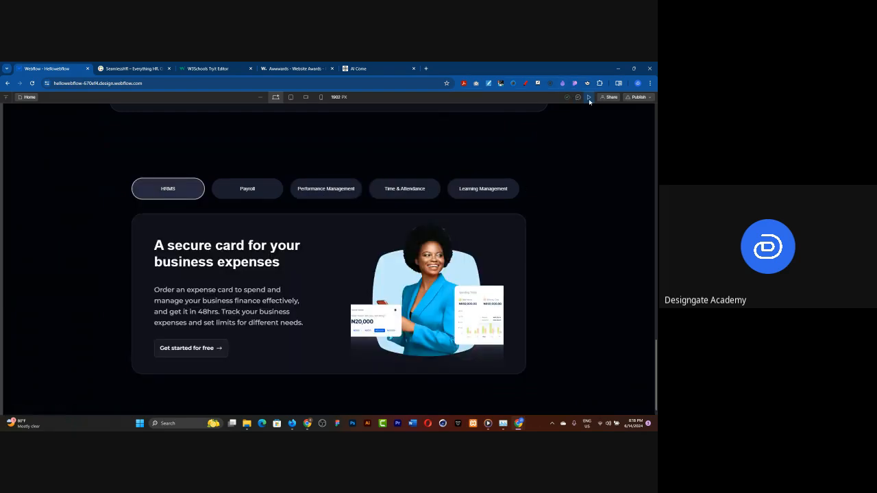
{"action": "left_click", "coordinate": [588, 98]}
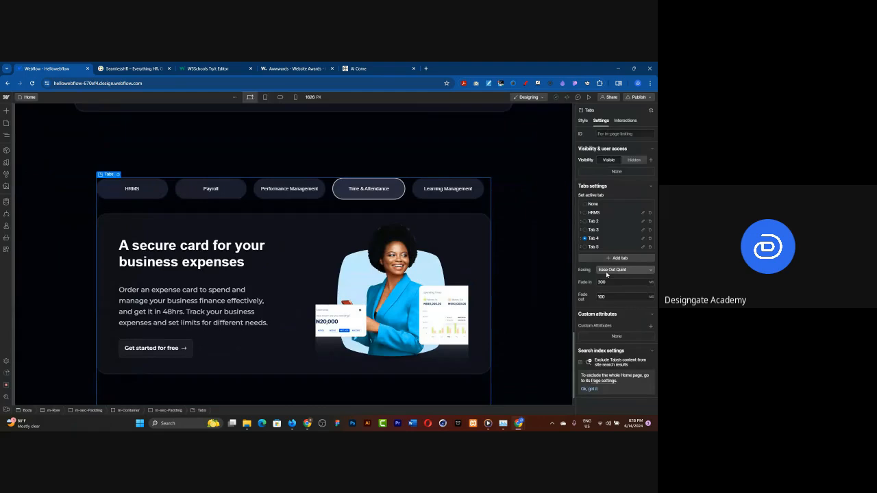
Set the Tabs element's easing to Ease In Out Expo and test the tab transitions in the preview
{"action": "left_click", "coordinate": [606, 272]}
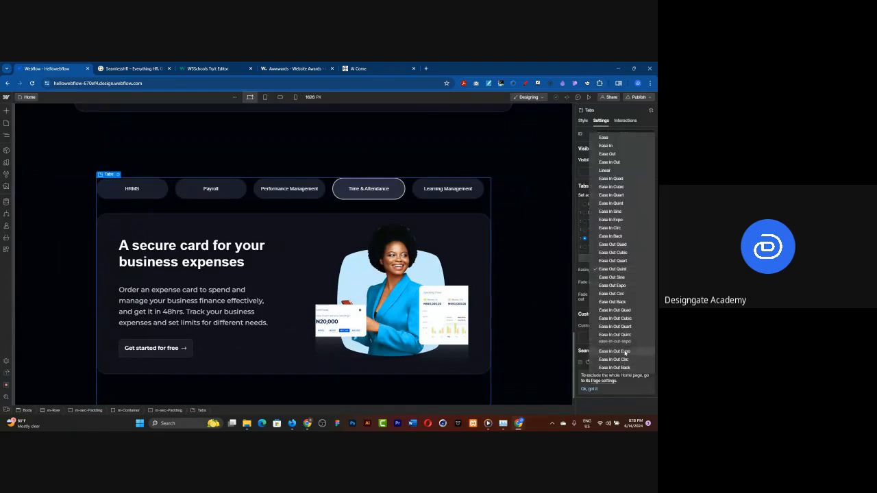
{"action": "left_click", "coordinate": [625, 351]}
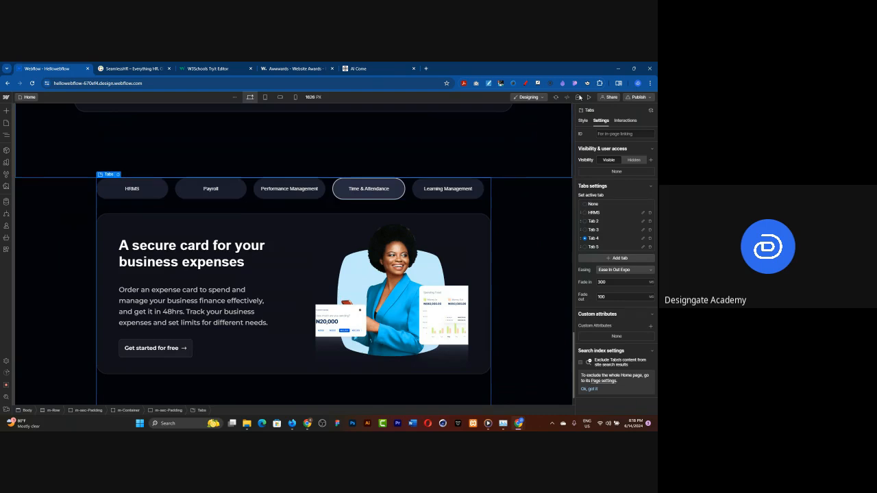
{"action": "left_click", "coordinate": [590, 98]}
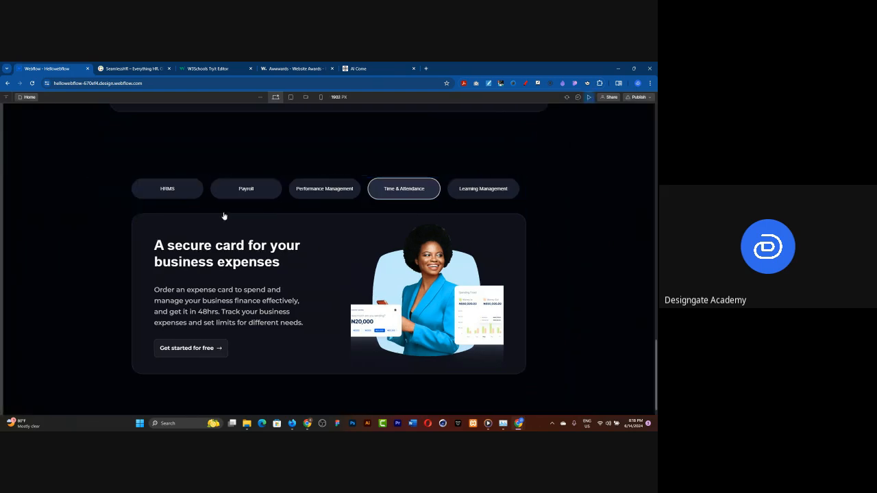
{"action": "left_click", "coordinate": [189, 193]}
{"action": "left_click", "coordinate": [227, 191]}
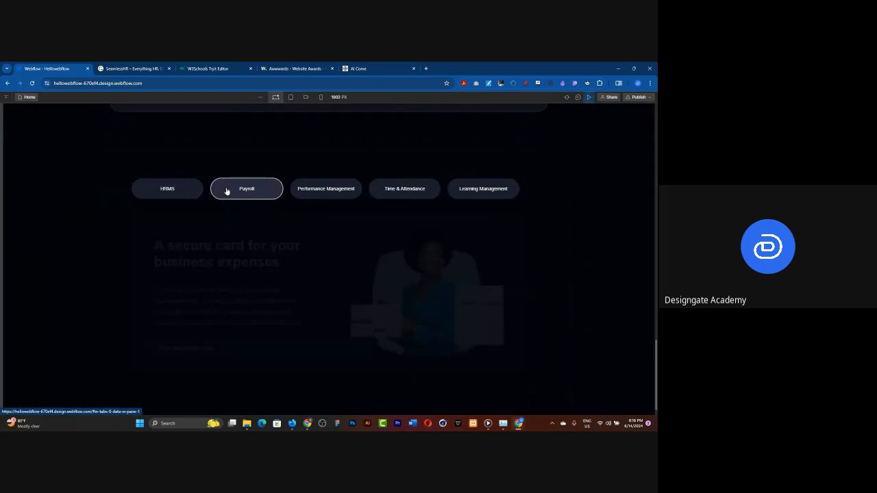
{"action": "left_click", "coordinate": [313, 189]}
{"action": "left_click", "coordinate": [394, 190]}
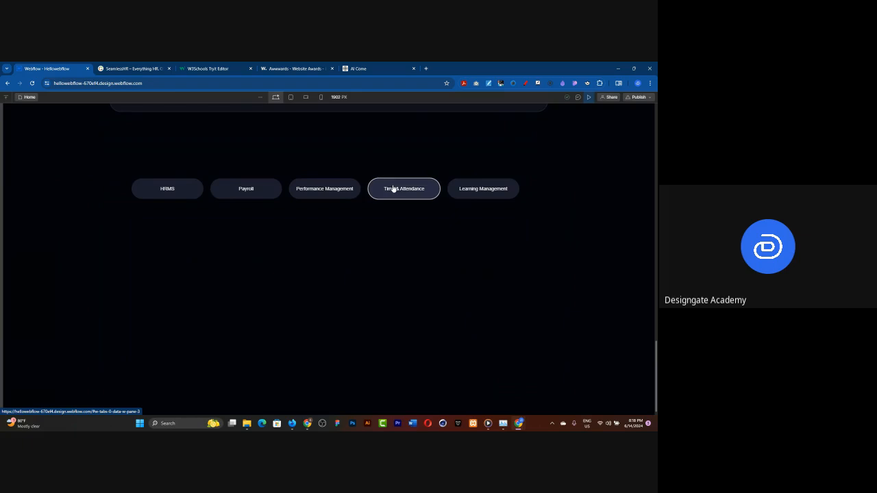
{"action": "left_click", "coordinate": [466, 193]}
{"action": "left_click", "coordinate": [198, 193]}
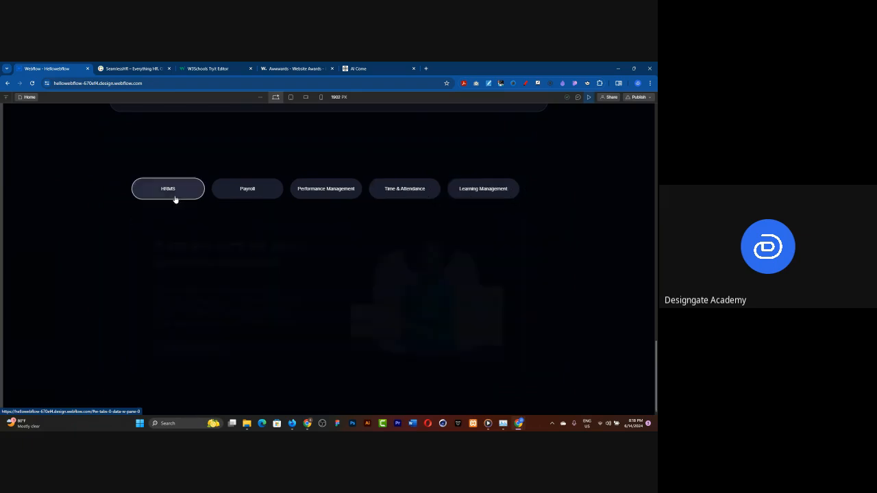
{"action": "left_click", "coordinate": [587, 97]}
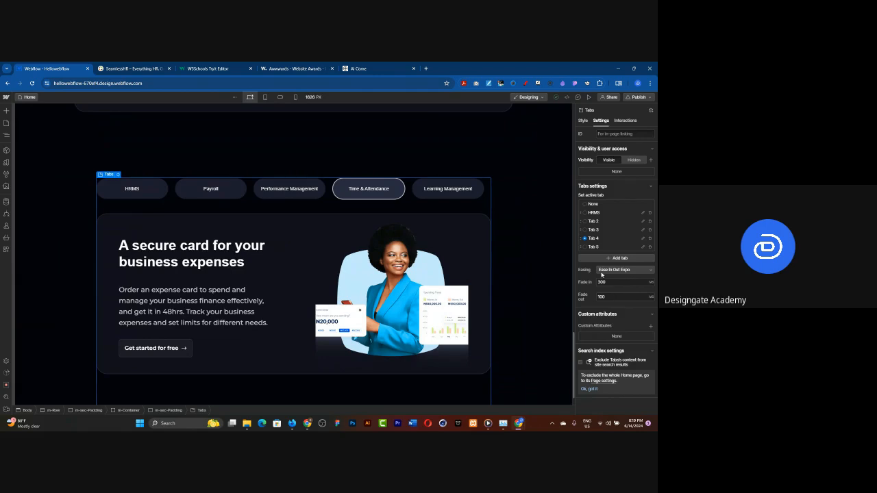
Switch to the W3Schools Tryit Editor, examine how its News, Contact, About and Home tabs change, and return to Webflow
{"action": "left_click", "coordinate": [240, 148]}
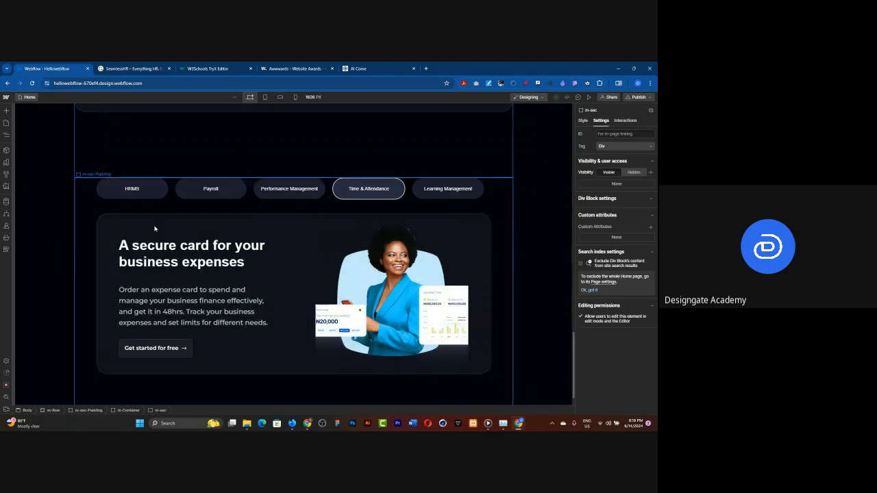
{"action": "left_click", "coordinate": [204, 68]}
{"action": "left_click", "coordinate": [452, 156]}
{"action": "left_click", "coordinate": [512, 158]}
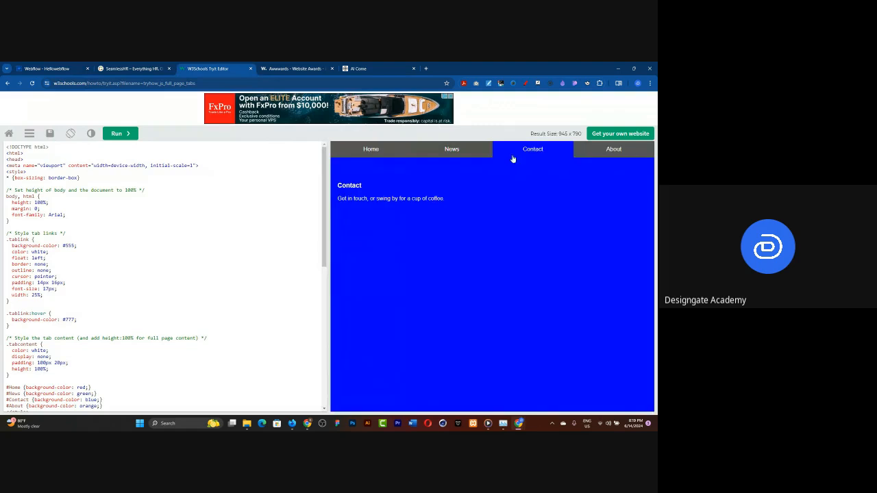
{"action": "left_click", "coordinate": [590, 159]}
{"action": "left_click", "coordinate": [529, 157]}
{"action": "left_click", "coordinate": [453, 155]}
{"action": "left_click", "coordinate": [361, 150]}
{"action": "left_click", "coordinate": [59, 68]}
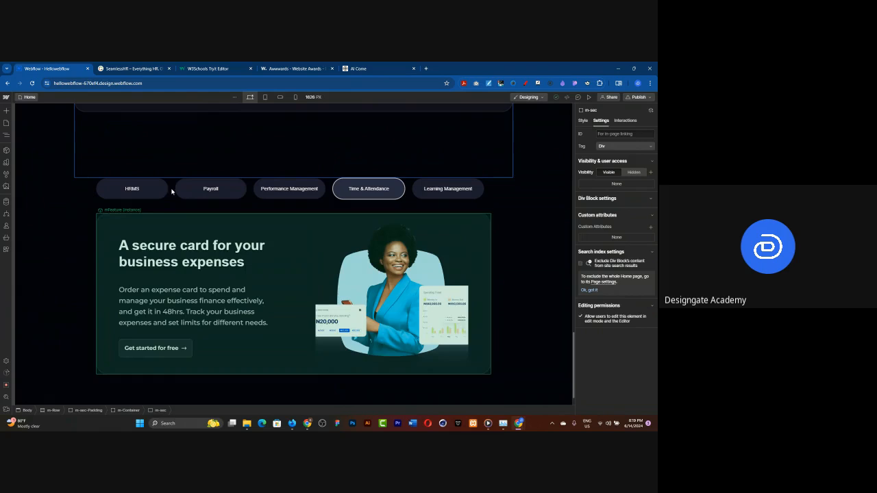
Set the top padding of the Tabs element to 40 px
{"action": "key", "text": "z"}
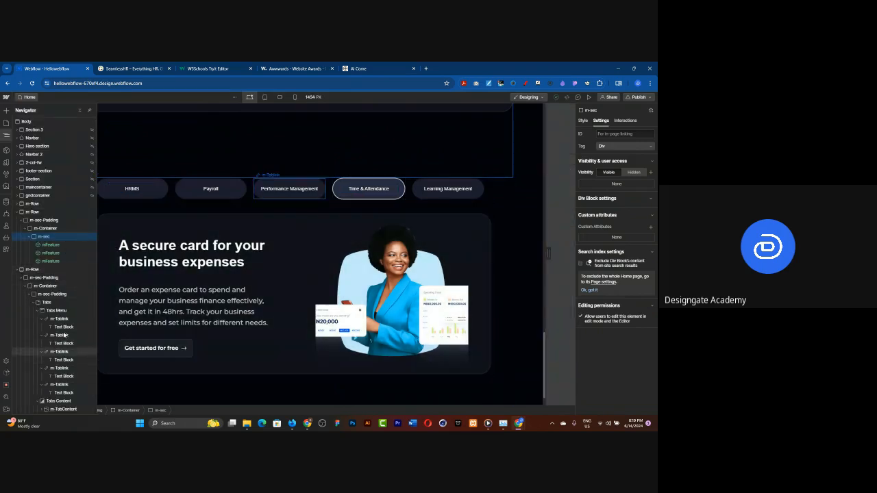
{"action": "left_click", "coordinate": [46, 303]}
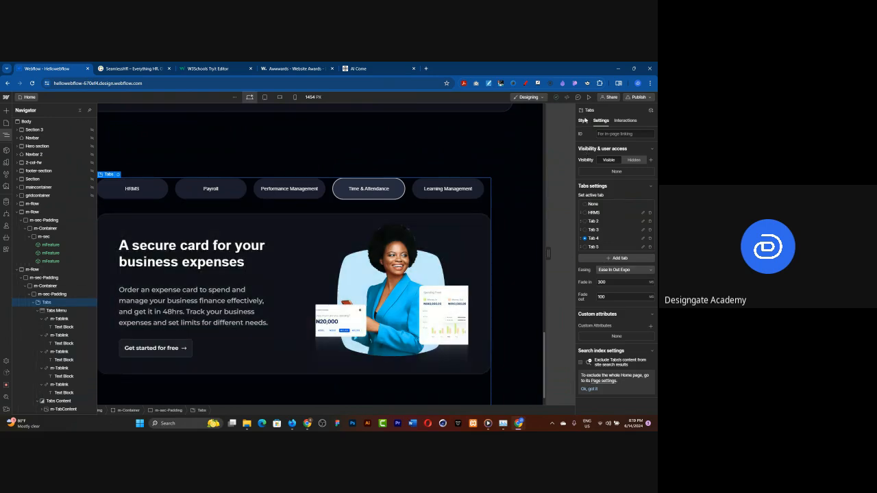
{"action": "key", "text": "s"}
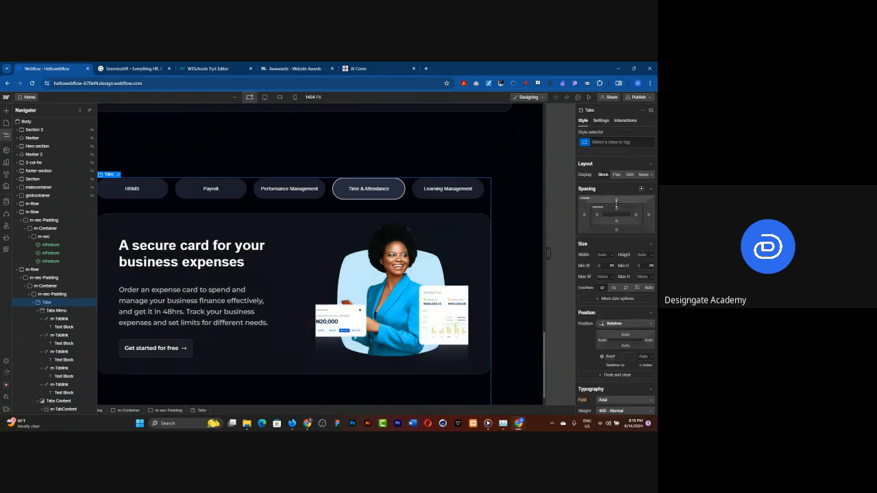
{"action": "left_click", "coordinate": [619, 209]}
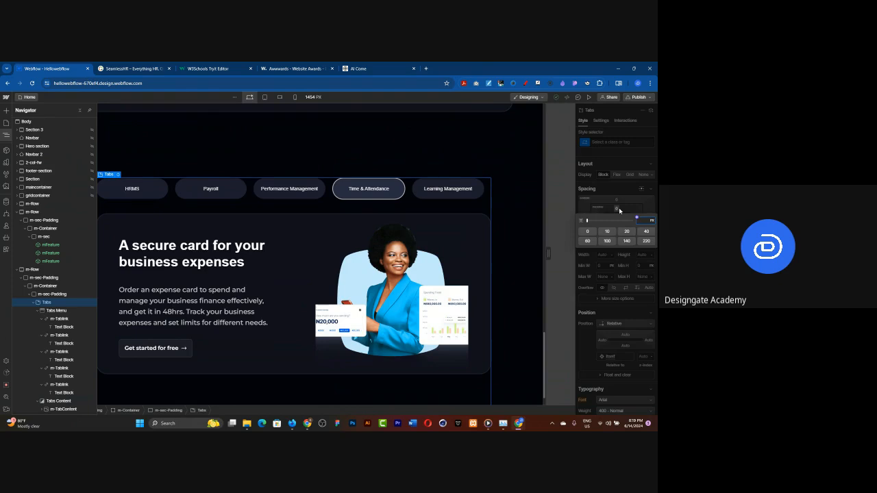
{"action": "left_click", "coordinate": [627, 231]}
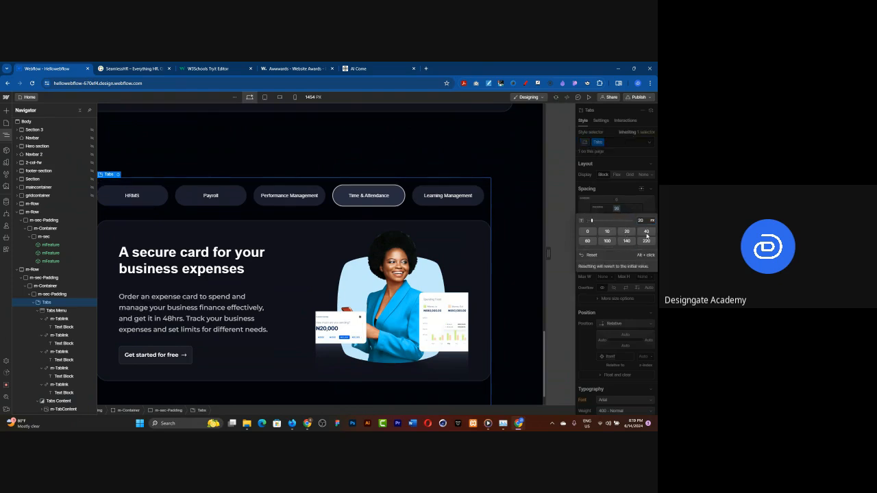
{"action": "left_click", "coordinate": [645, 231]}
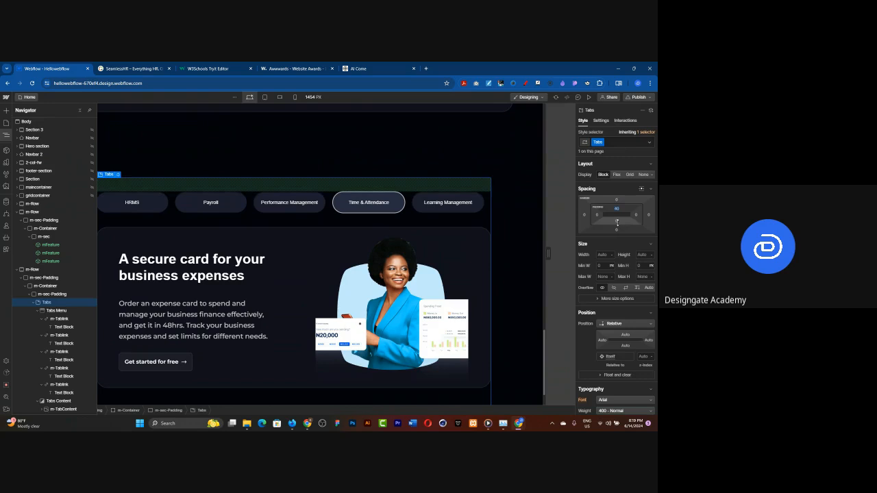
Set the bottom, right and left padding of the Tabs element to 40 px
{"action": "left_click", "coordinate": [616, 220]}
{"action": "left_click", "coordinate": [646, 243]}
{"action": "left_click", "coordinate": [637, 215]}
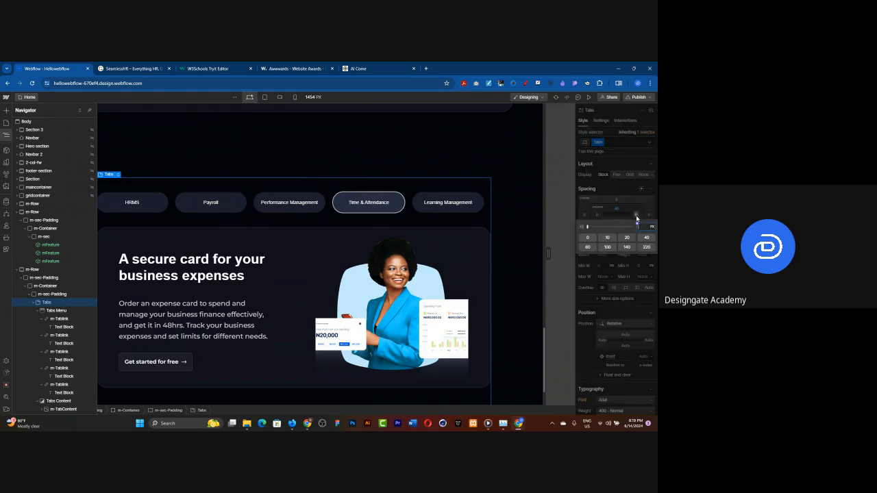
{"action": "left_click", "coordinate": [646, 237]}
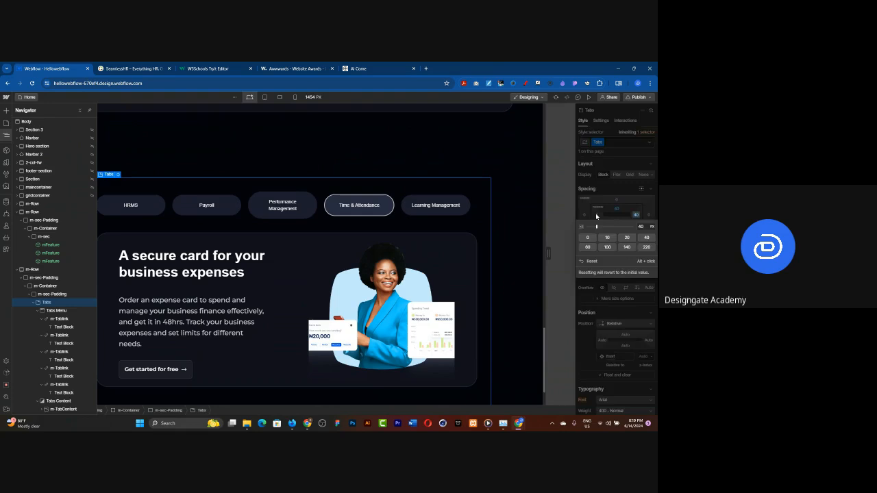
{"action": "left_click", "coordinate": [596, 216]}
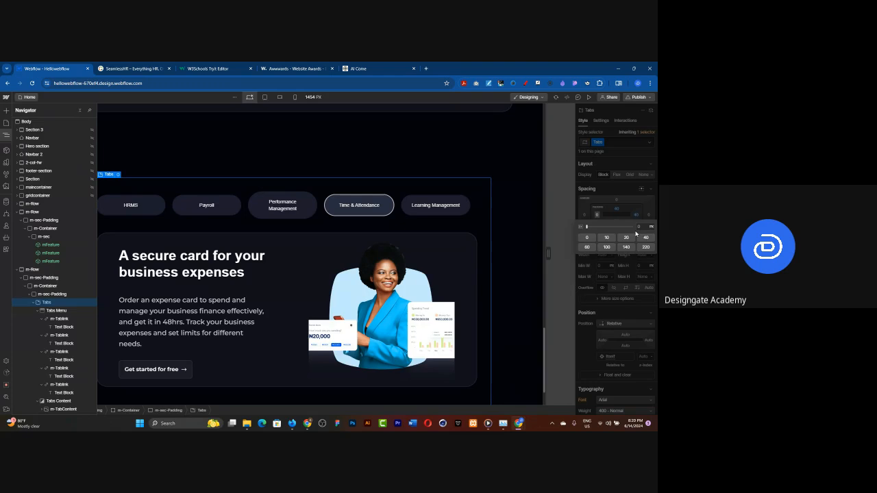
{"action": "left_click", "coordinate": [645, 238]}
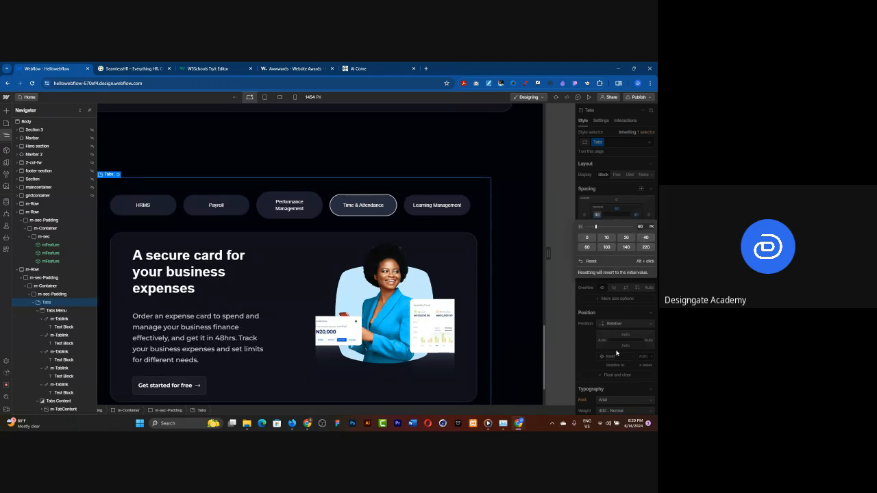
Give the Tabs element a dark blue background colour, #23253b, at 44% opacity
{"action": "scroll", "coordinate": [637, 274], "scroll_direction": "down", "scroll_amount": 5}
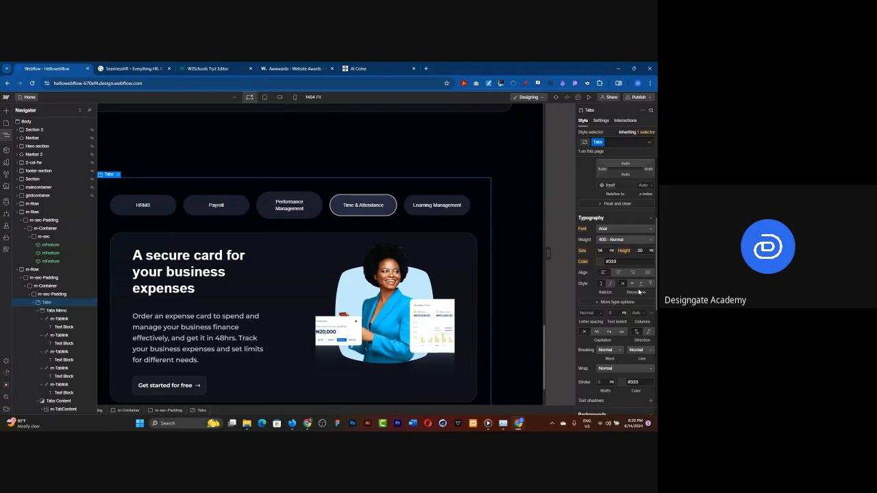
{"action": "scroll", "coordinate": [639, 292], "scroll_direction": "down", "scroll_amount": 5}
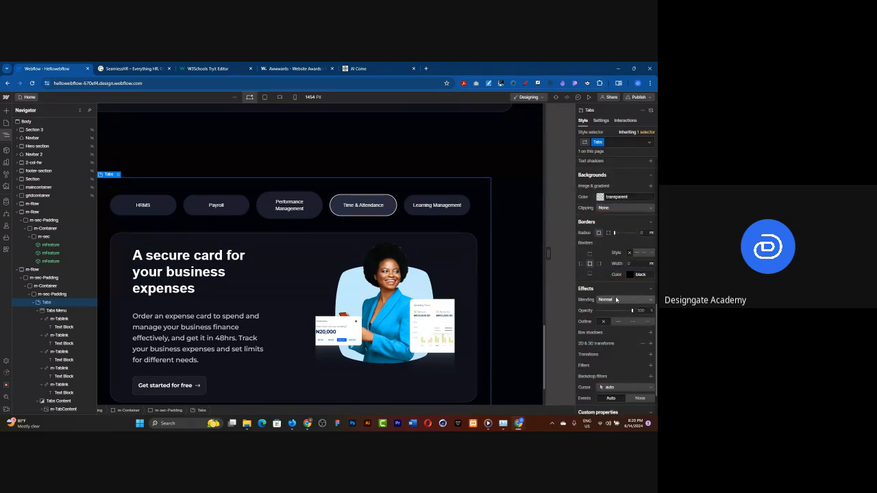
{"action": "left_click", "coordinate": [601, 197]}
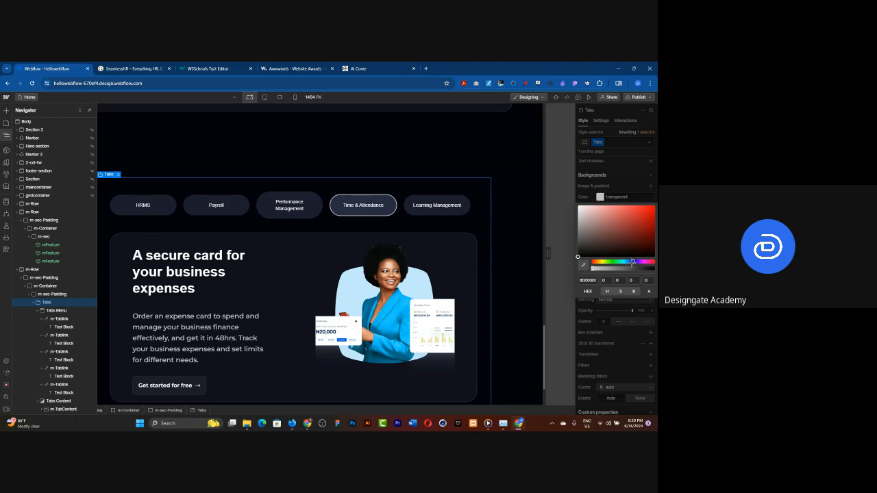
{"action": "left_click", "coordinate": [632, 261]}
{"action": "left_click", "coordinate": [596, 244]}
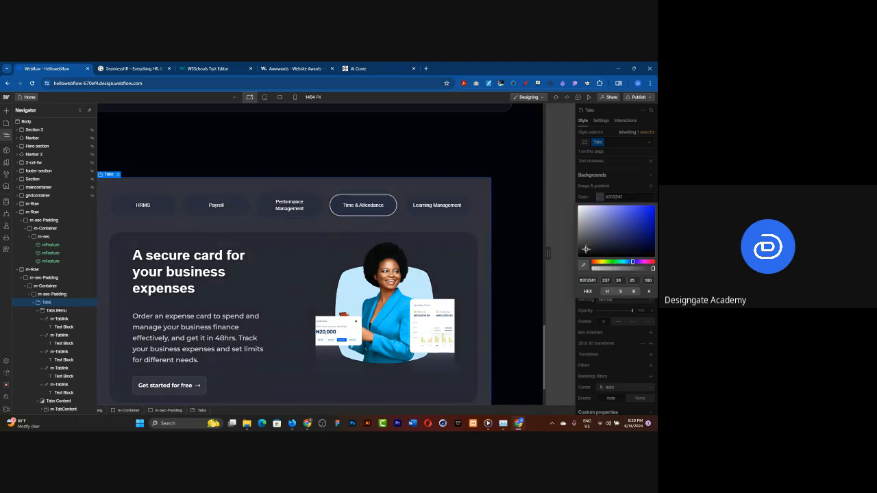
{"action": "left_click", "coordinate": [586, 248]}
{"action": "left_click", "coordinate": [586, 240]}
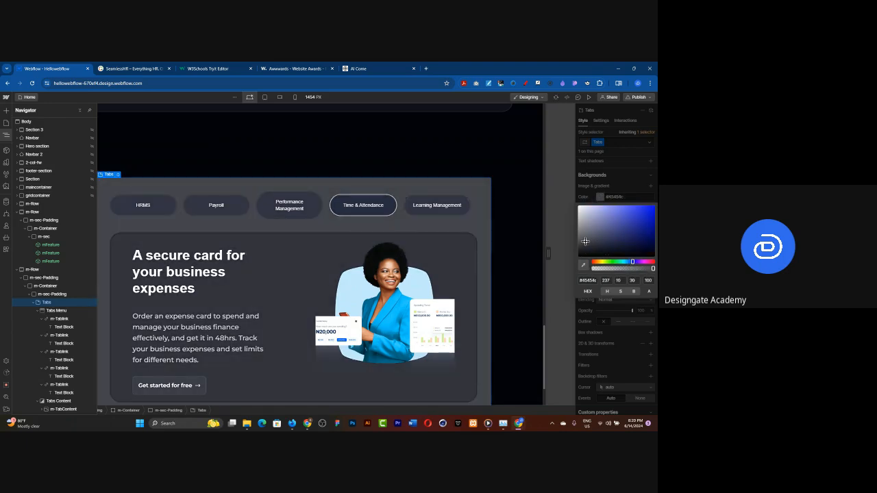
{"action": "left_click", "coordinate": [600, 241]}
{"action": "left_click", "coordinate": [610, 245]}
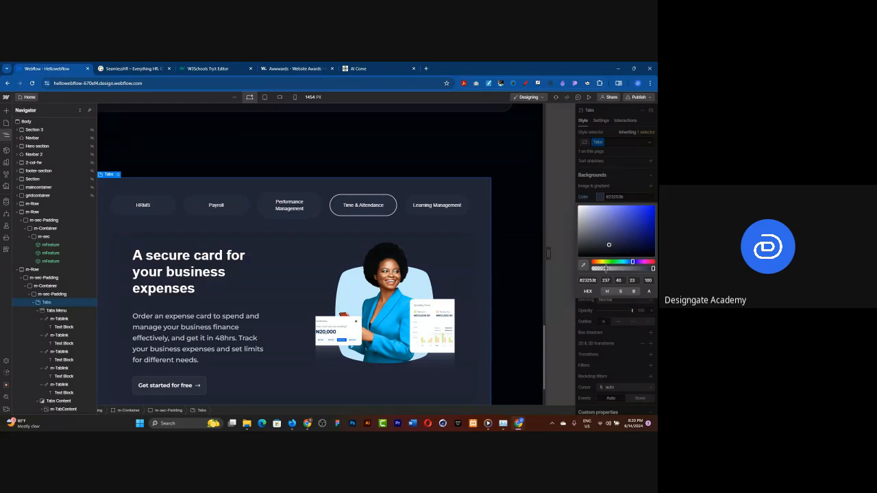
{"action": "left_click_drag", "start_coordinate": [606, 269], "coordinate": [618, 269]}
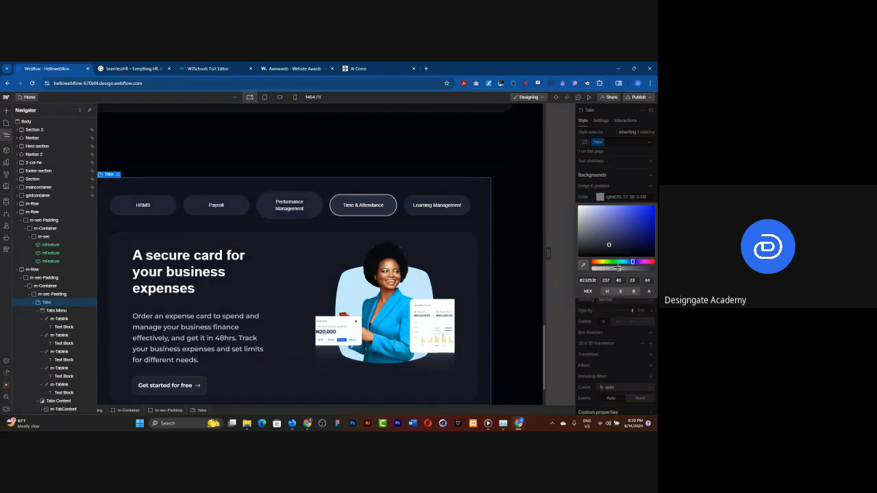
Preview the tabs section with its padding and background fill, and return to the designer
{"action": "left_click", "coordinate": [590, 98]}
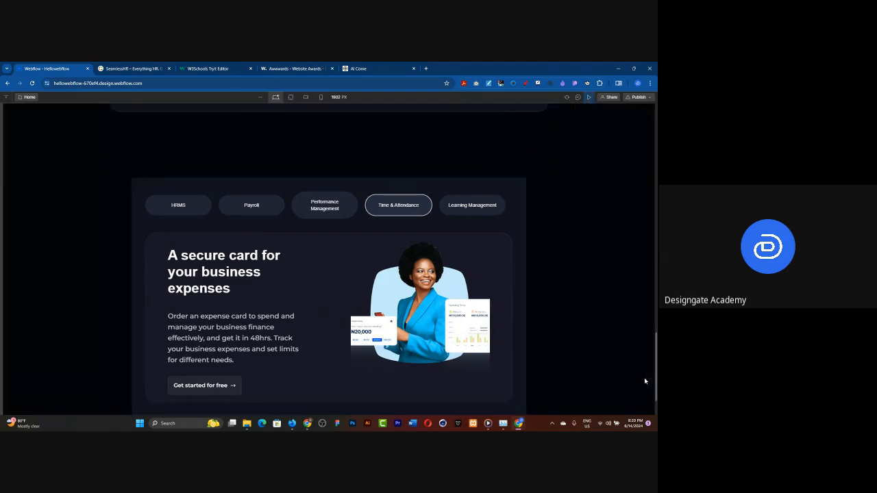
{"action": "scroll", "coordinate": [44, 226], "scroll_direction": "down", "scroll_amount": 1}
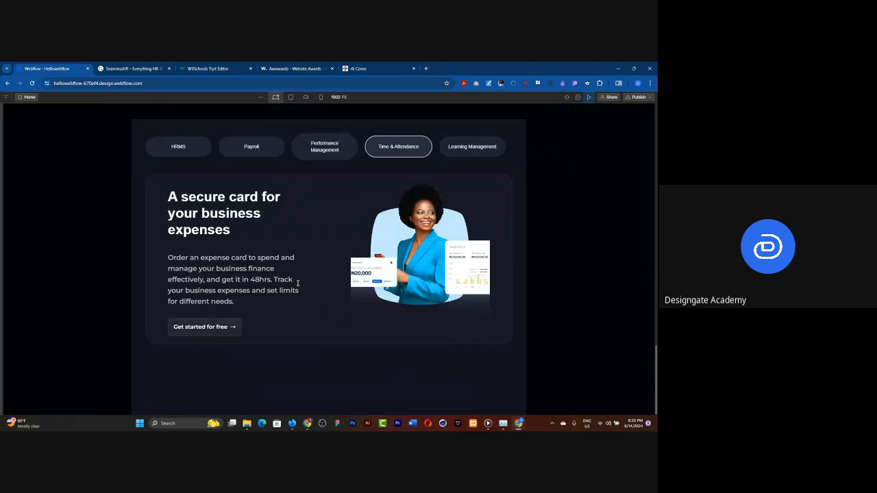
{"action": "scroll", "coordinate": [442, 313], "scroll_direction": "up", "scroll_amount": 1}
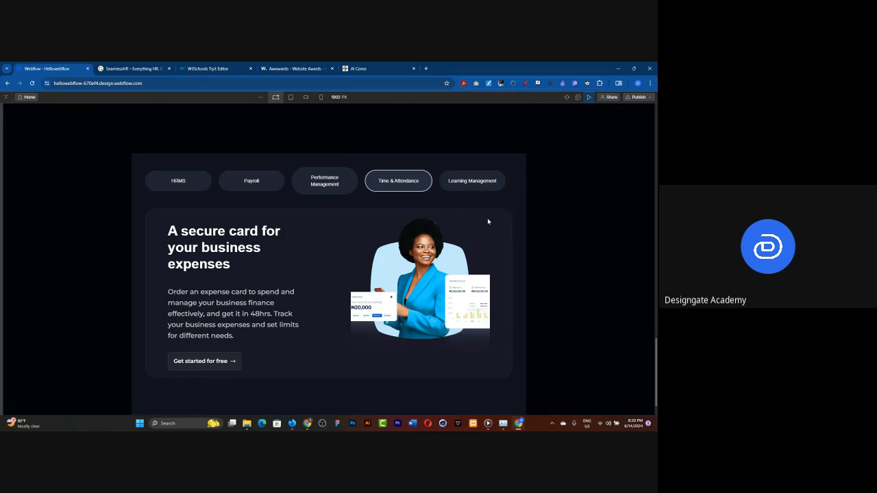
{"action": "left_click", "coordinate": [585, 99]}
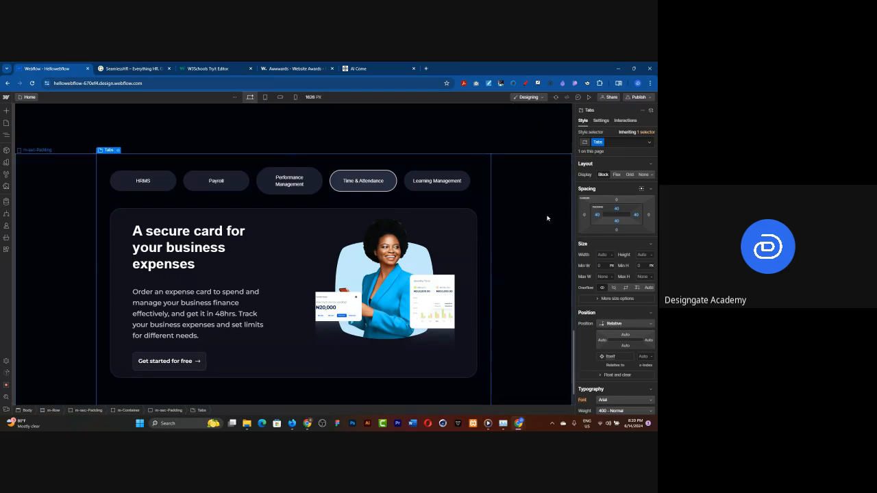
Preview the tabs section without the background fill, switch to the HRMS tab and return to the designer
{"action": "left_click", "coordinate": [528, 155]}
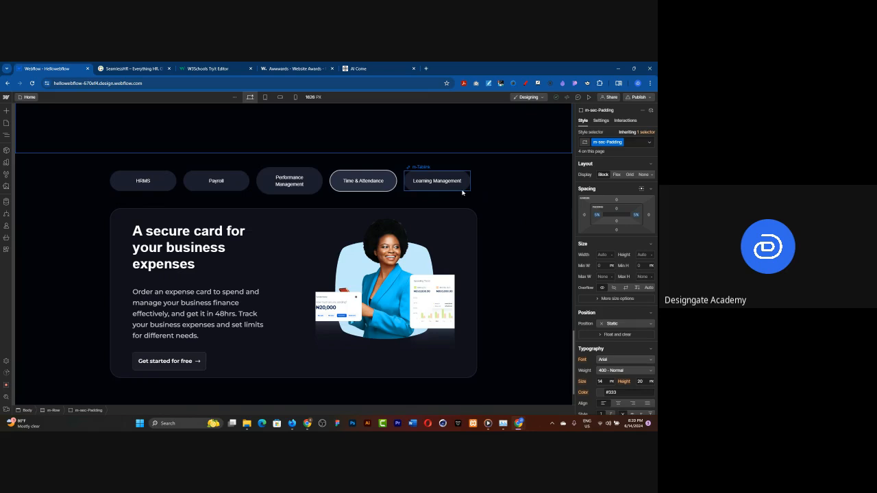
{"action": "left_click", "coordinate": [152, 190]}
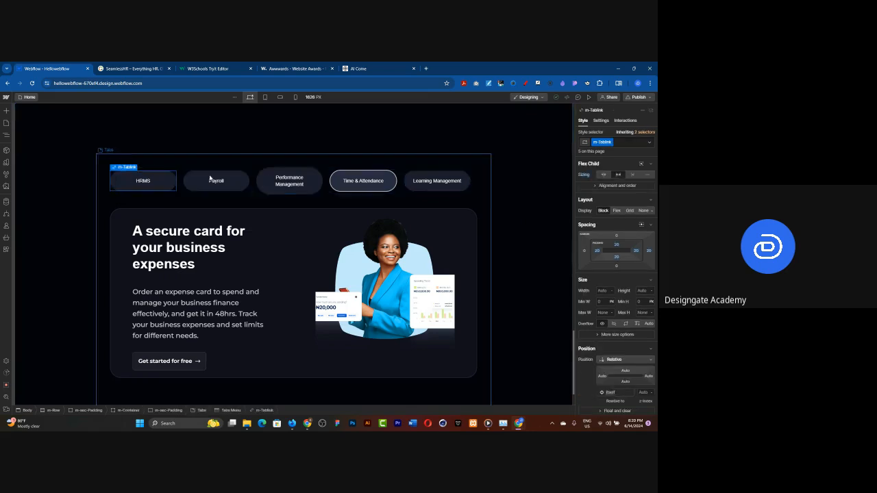
{"action": "left_click", "coordinate": [589, 97]}
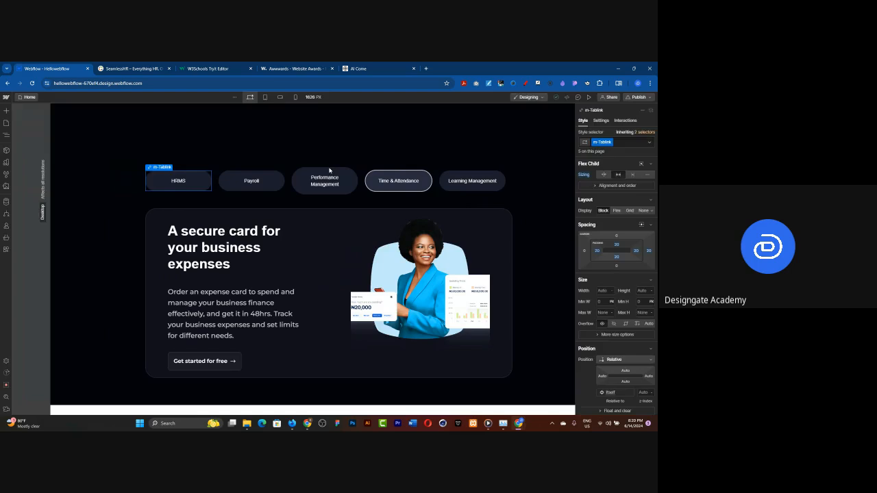
{"action": "left_click", "coordinate": [197, 187]}
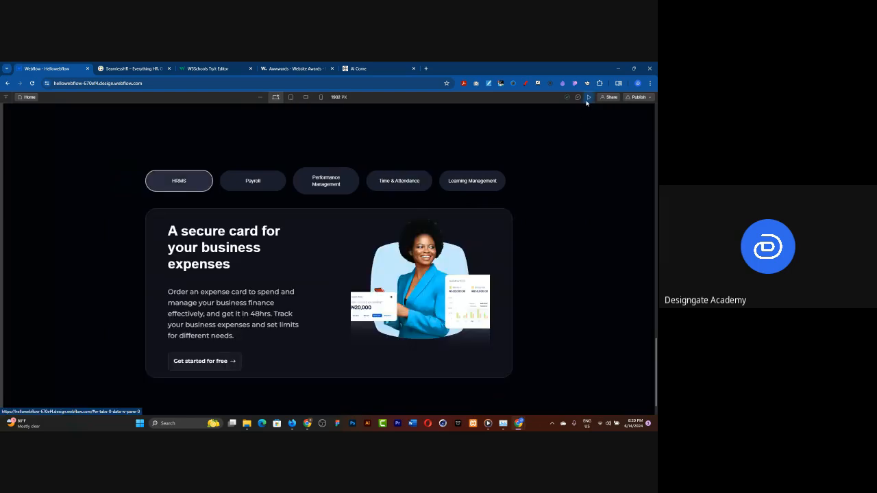
{"action": "left_click", "coordinate": [588, 98]}
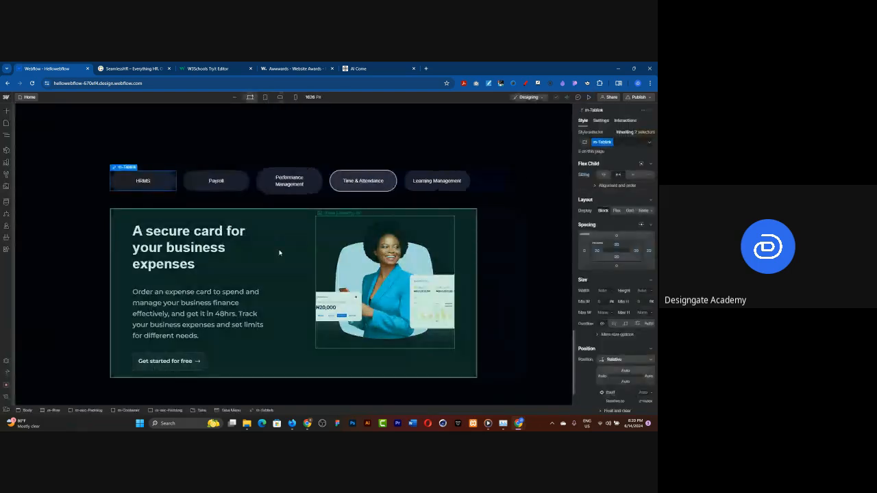
Set the padding of the Tabs element to 0 px on all four sides
{"action": "left_click", "coordinate": [6, 134]}
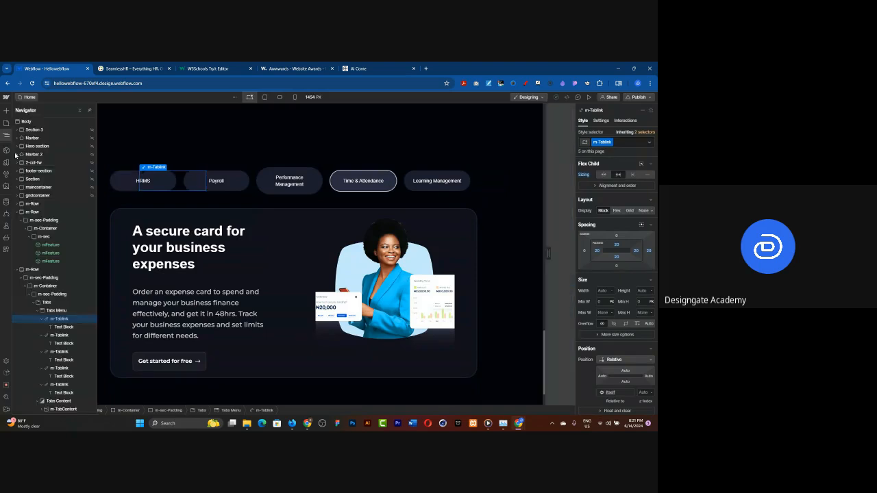
{"action": "left_click", "coordinate": [46, 302]}
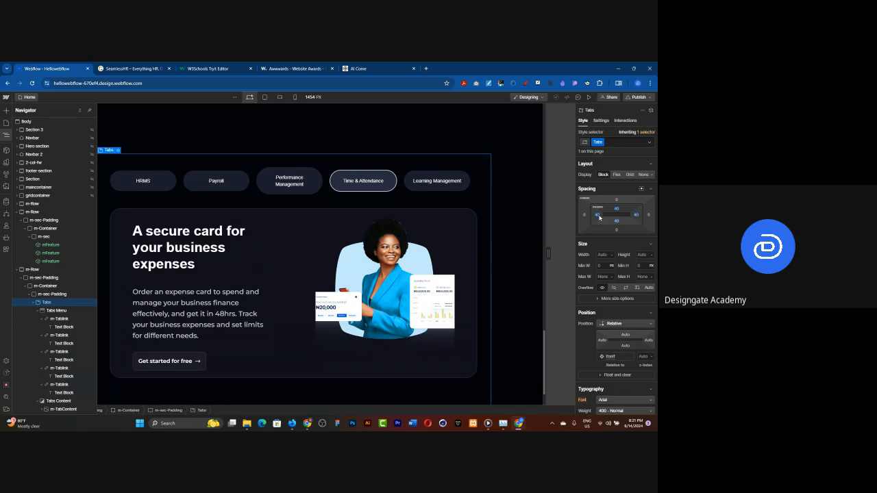
{"action": "left_click_drag", "start_coordinate": [597, 216], "coordinate": [560, 215]}
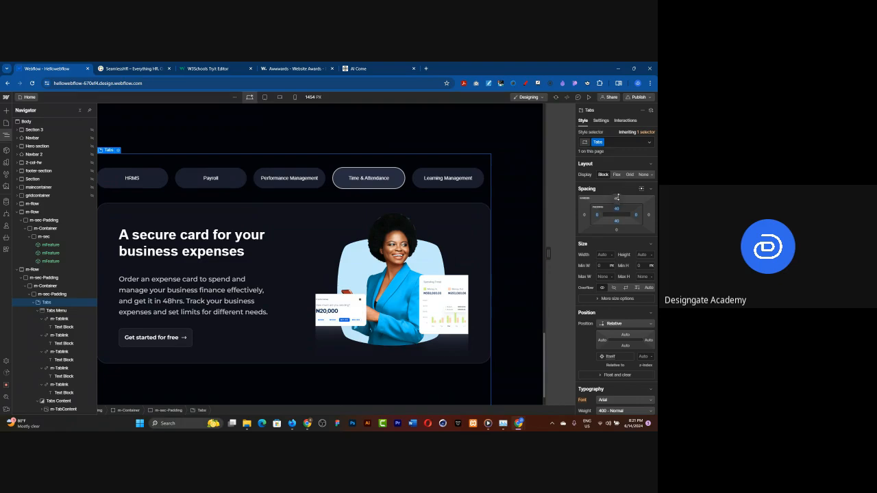
{"action": "left_click_drag", "start_coordinate": [617, 208], "coordinate": [613, 190]}
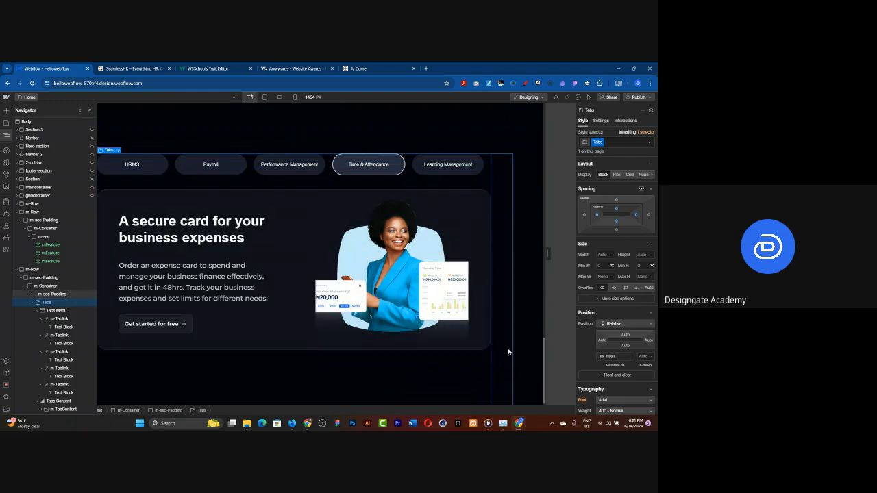
{"action": "left_click", "coordinate": [602, 191]}
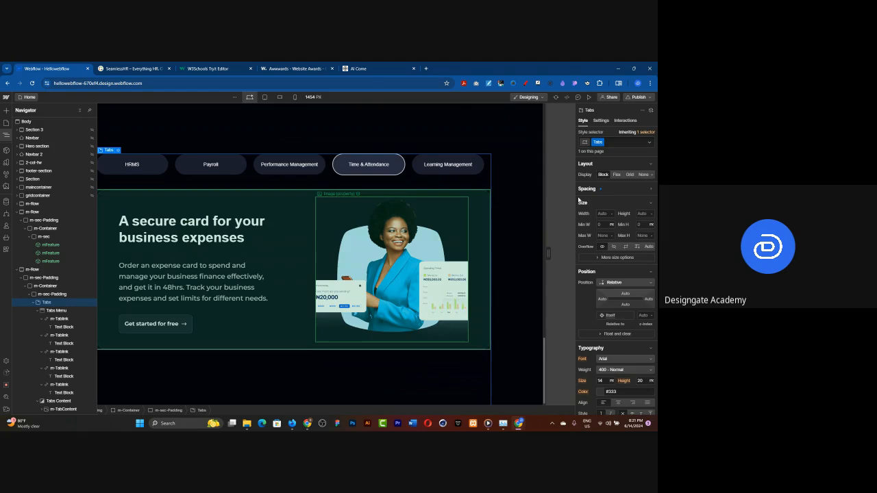
{"action": "left_click", "coordinate": [598, 191]}
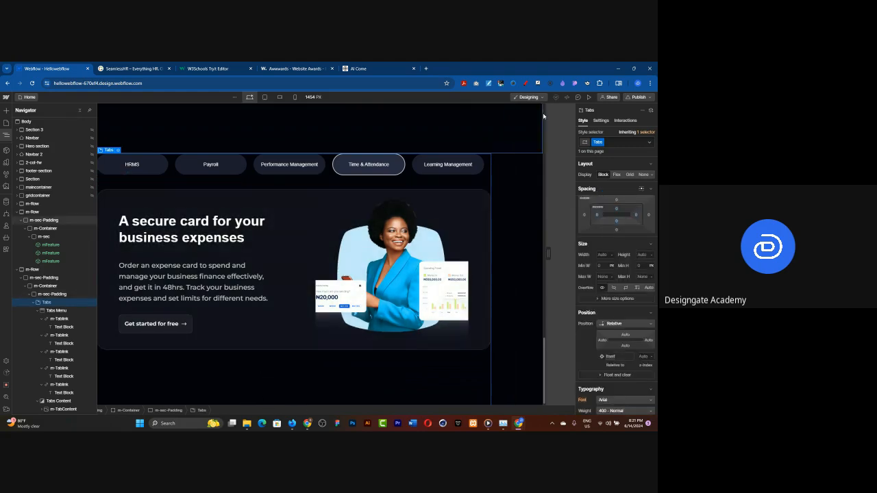
Preview the page and switch through the HRMS, Payroll, Performance Management, Time & Attendance and Learning Management tabs
{"action": "left_click", "coordinate": [589, 97]}
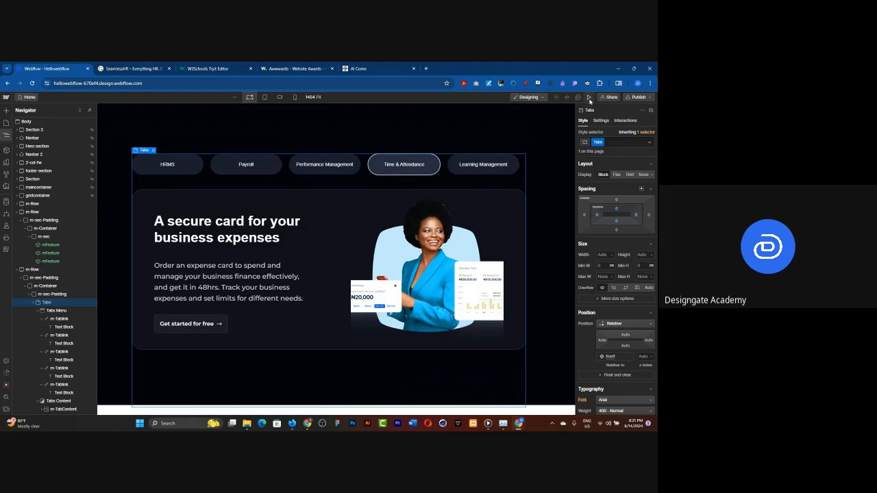
{"action": "left_click", "coordinate": [187, 175]}
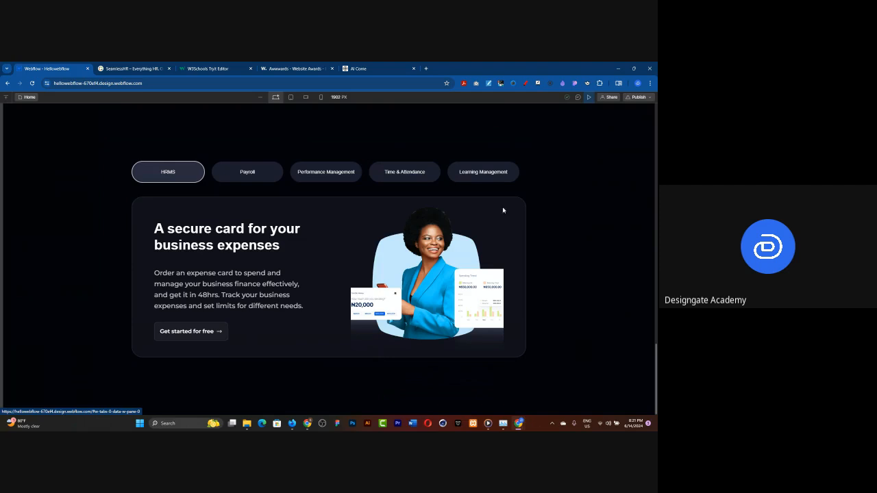
{"action": "left_click", "coordinate": [252, 166]}
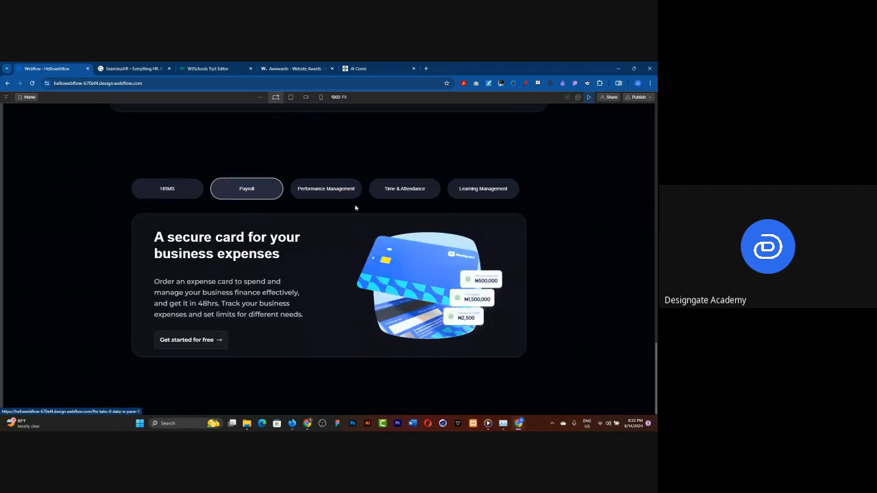
{"action": "left_click", "coordinate": [321, 193]}
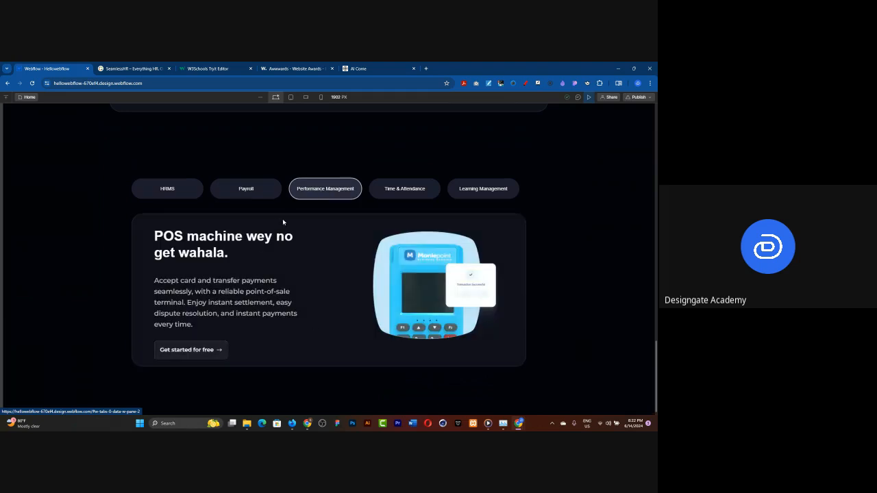
{"action": "left_click", "coordinate": [420, 190]}
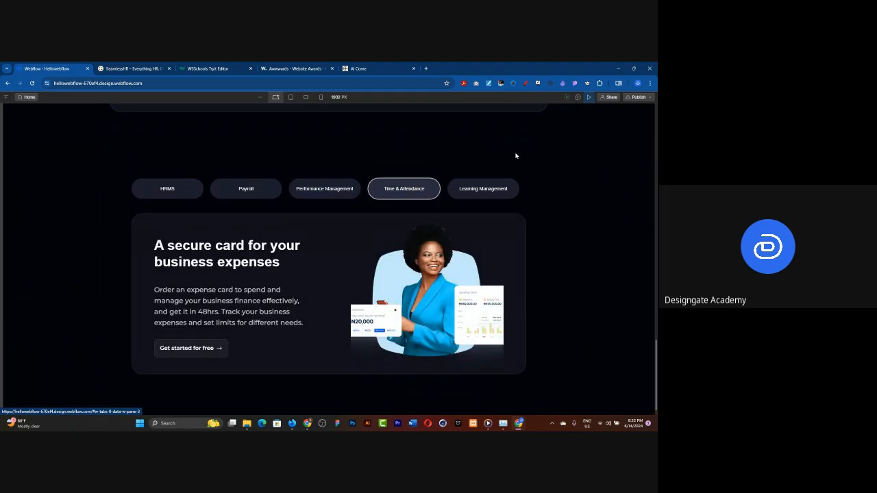
{"action": "left_click", "coordinate": [478, 189]}
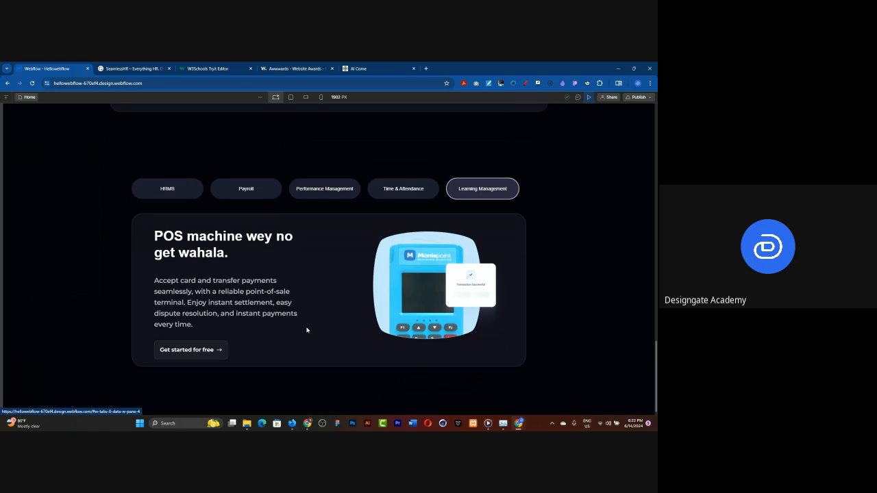
{"action": "left_click", "coordinate": [185, 190]}
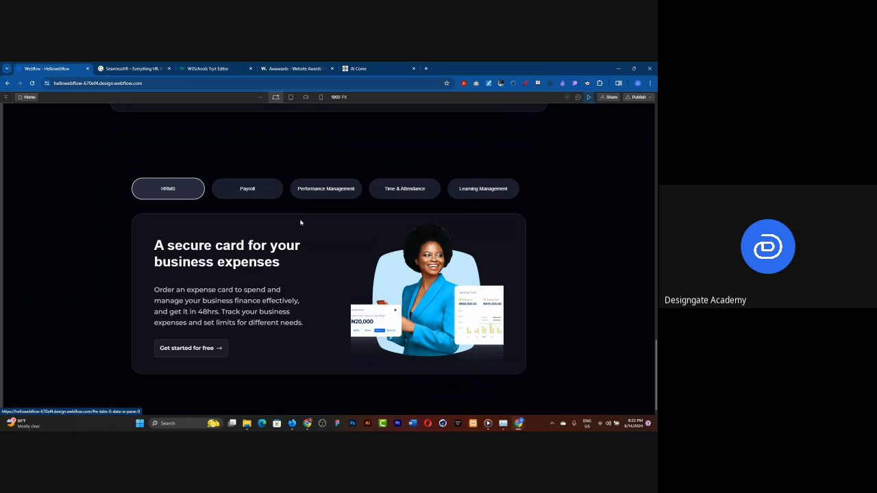
{"action": "left_click", "coordinate": [254, 197]}
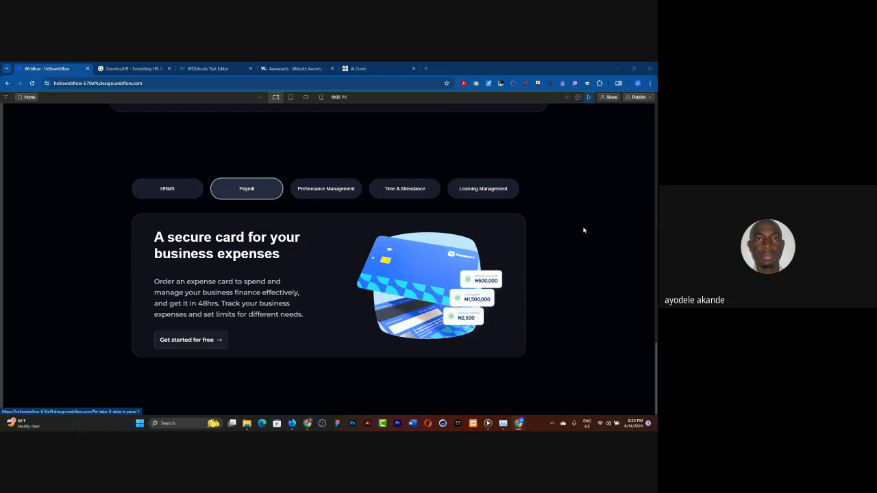
{"action": "left_click", "coordinate": [171, 191]}
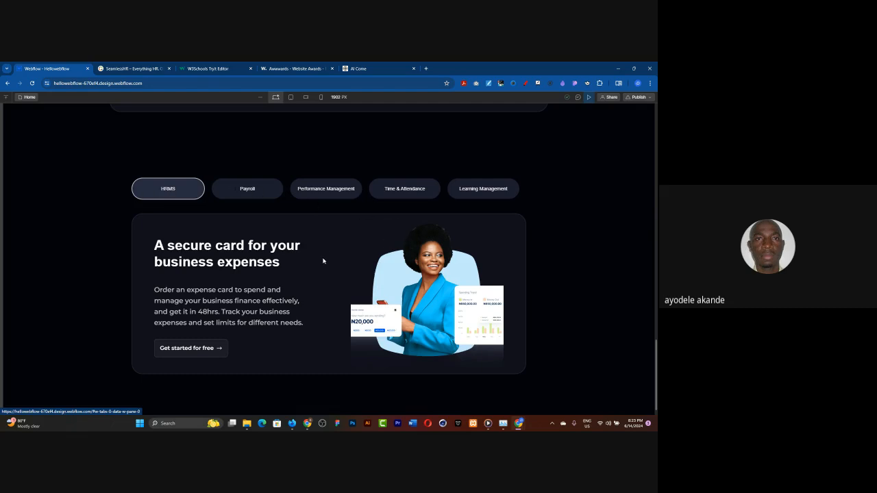
{"action": "scroll", "coordinate": [324, 260], "scroll_direction": "down", "scroll_amount": 1}
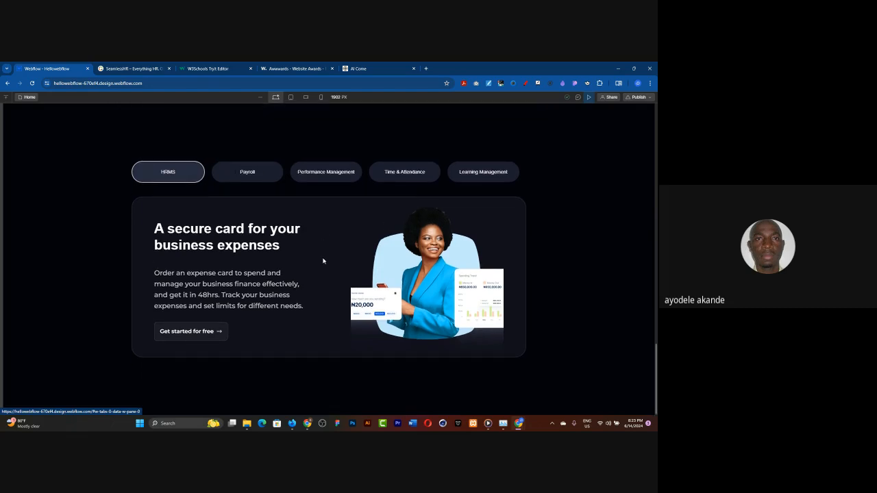
{"action": "scroll", "coordinate": [323, 261], "scroll_direction": "up", "scroll_amount": 1}
{"action": "scroll", "coordinate": [324, 261], "scroll_direction": "down", "scroll_amount": 1}
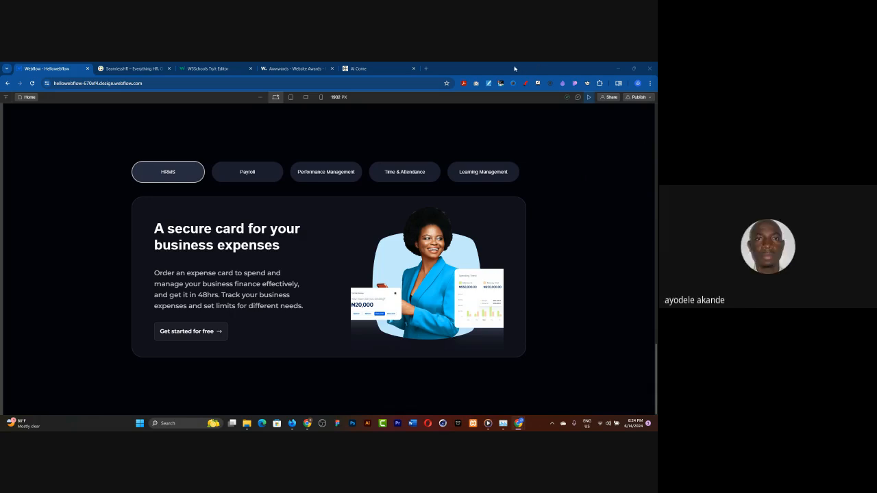
{"action": "scroll", "coordinate": [464, 244], "scroll_direction": "up", "scroll_amount": 4}
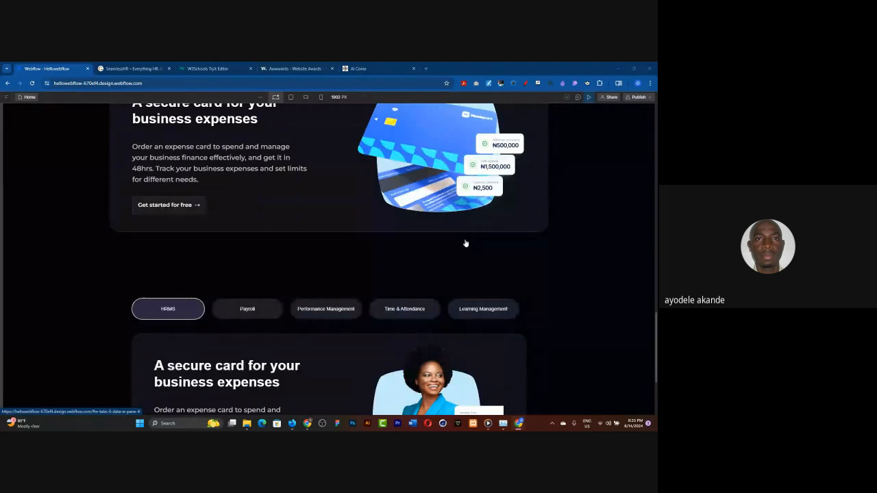
{"action": "scroll", "coordinate": [464, 245], "scroll_direction": "down", "scroll_amount": 3}
{"action": "scroll", "coordinate": [464, 245], "scroll_direction": "up", "scroll_amount": 1}
{"action": "scroll", "coordinate": [465, 245], "scroll_direction": "down", "scroll_amount": 1}
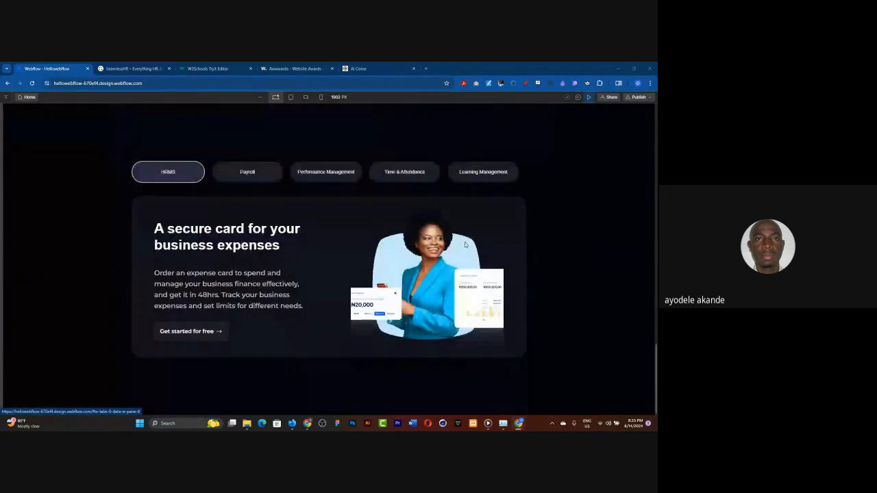